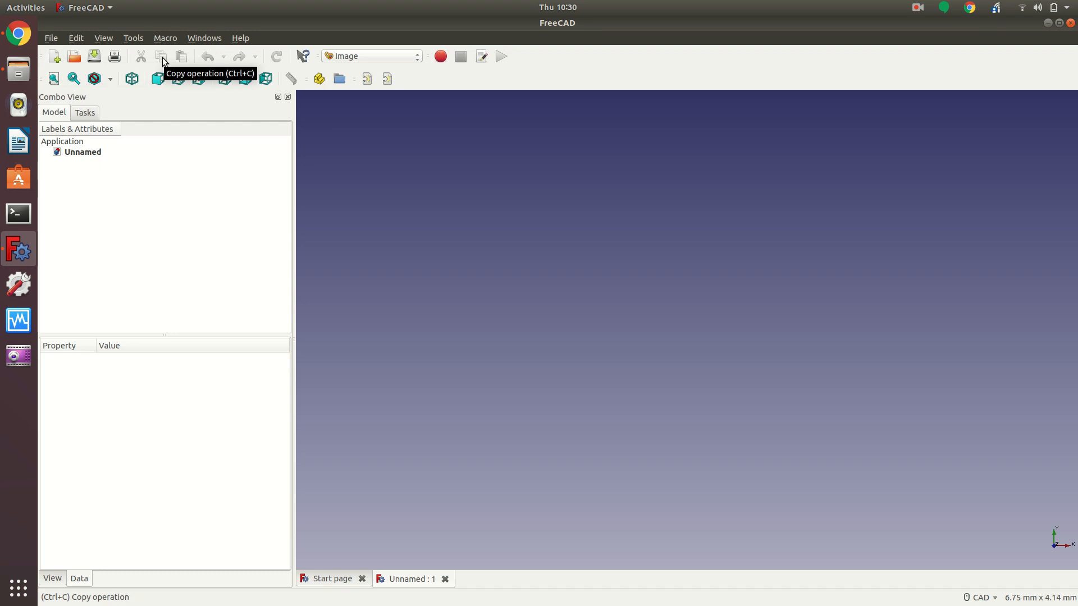
Import the watch part photo from Documents/CAD/Rolex/Baguette/Winding Stem Bridge as an image plane on the XY plane.
{"action": "left_click", "coordinate": [386, 79]}
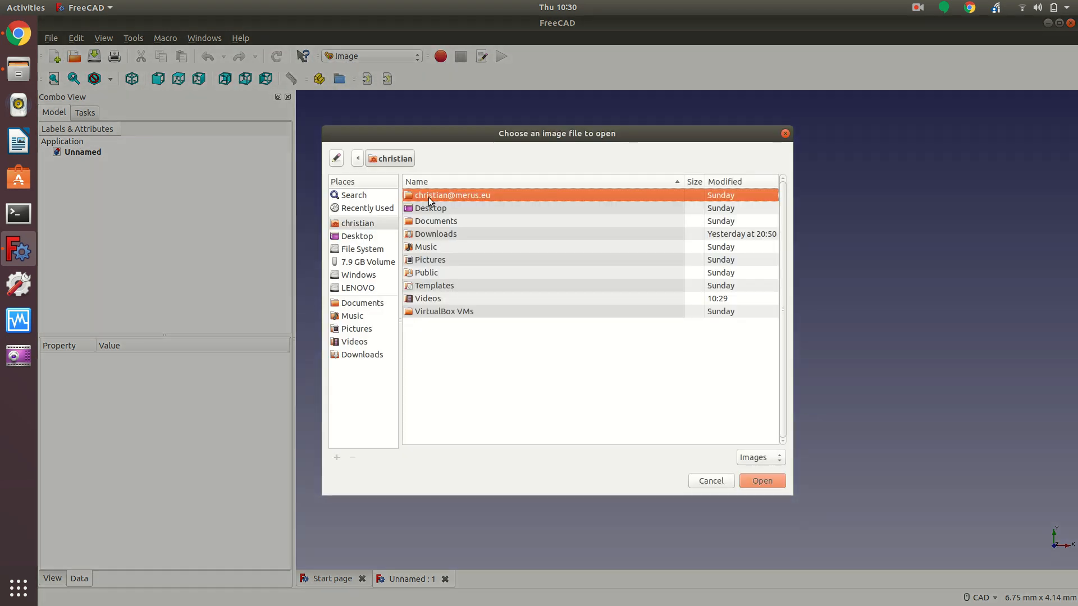
{"action": "double_click", "coordinate": [438, 221]}
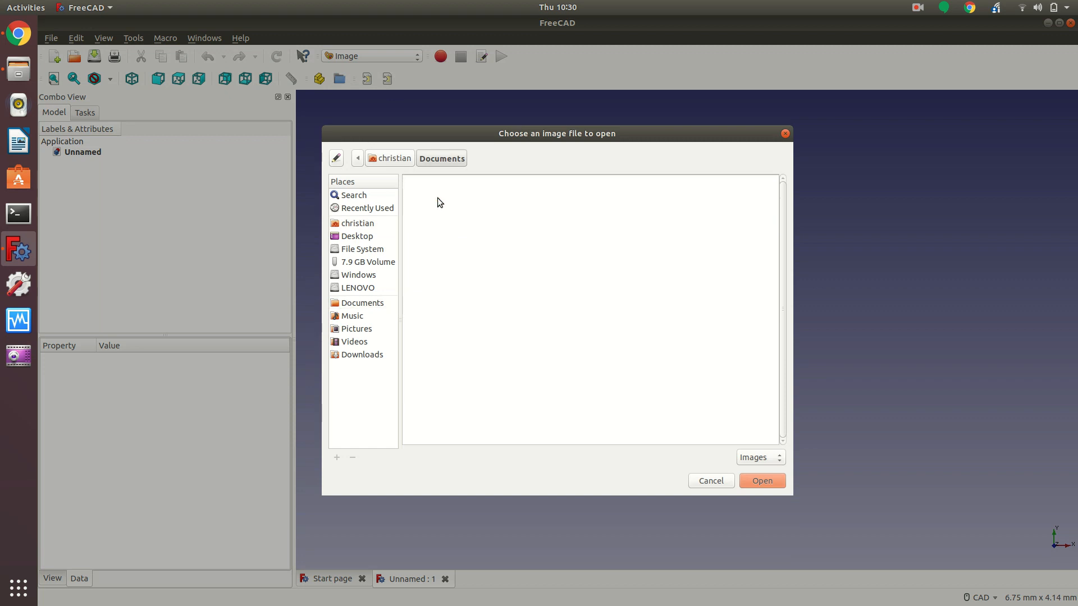
{"action": "double_click", "coordinate": [436, 197]}
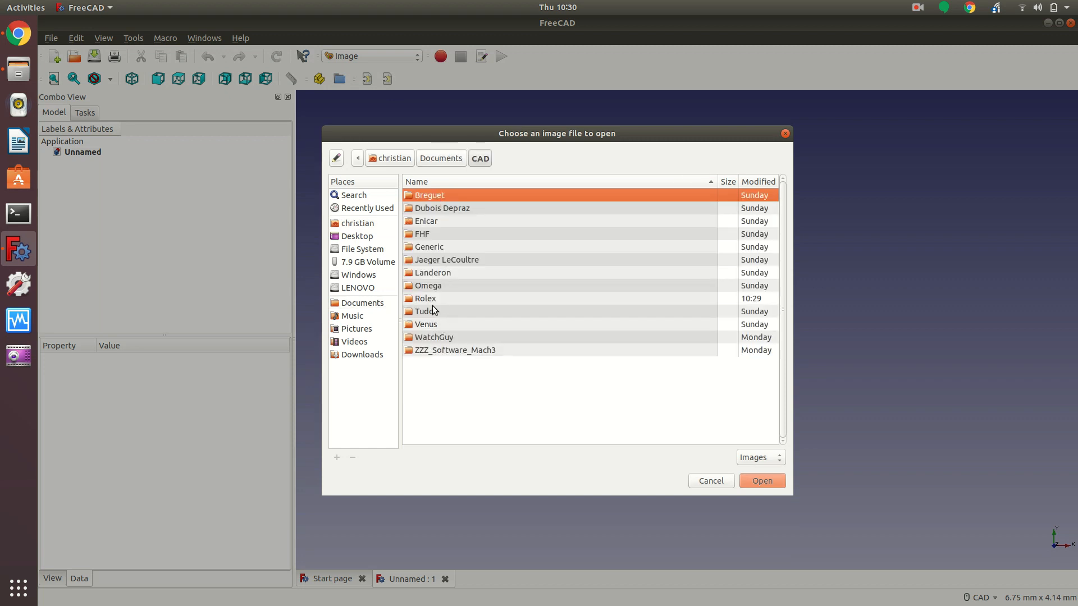
{"action": "double_click", "coordinate": [433, 298]}
{"action": "double_click", "coordinate": [438, 195]}
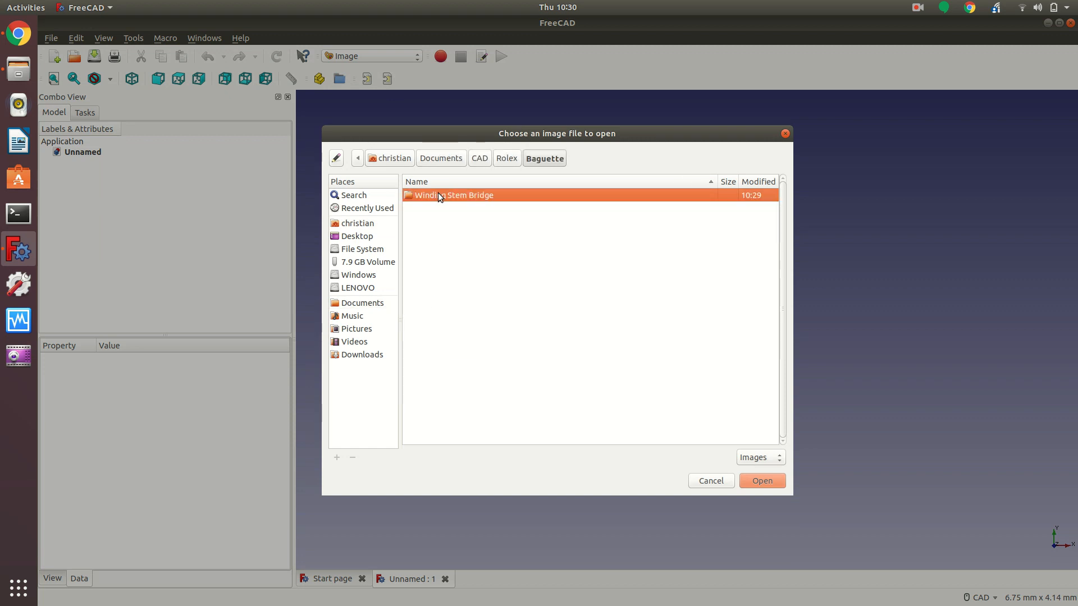
{"action": "double_click", "coordinate": [437, 195]}
{"action": "double_click", "coordinate": [438, 194]}
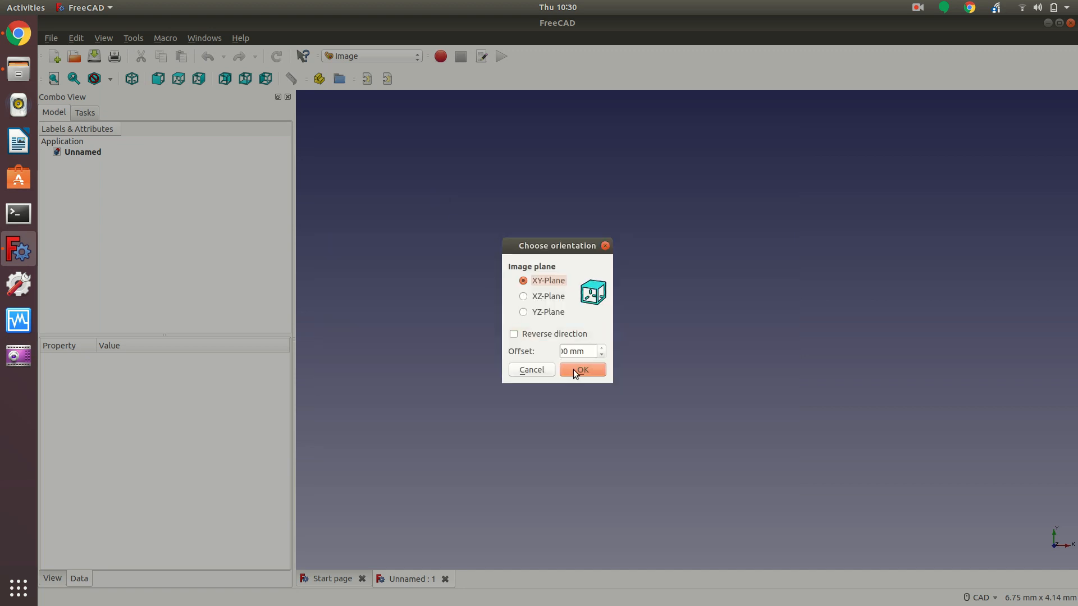
{"action": "left_click", "coordinate": [572, 369]}
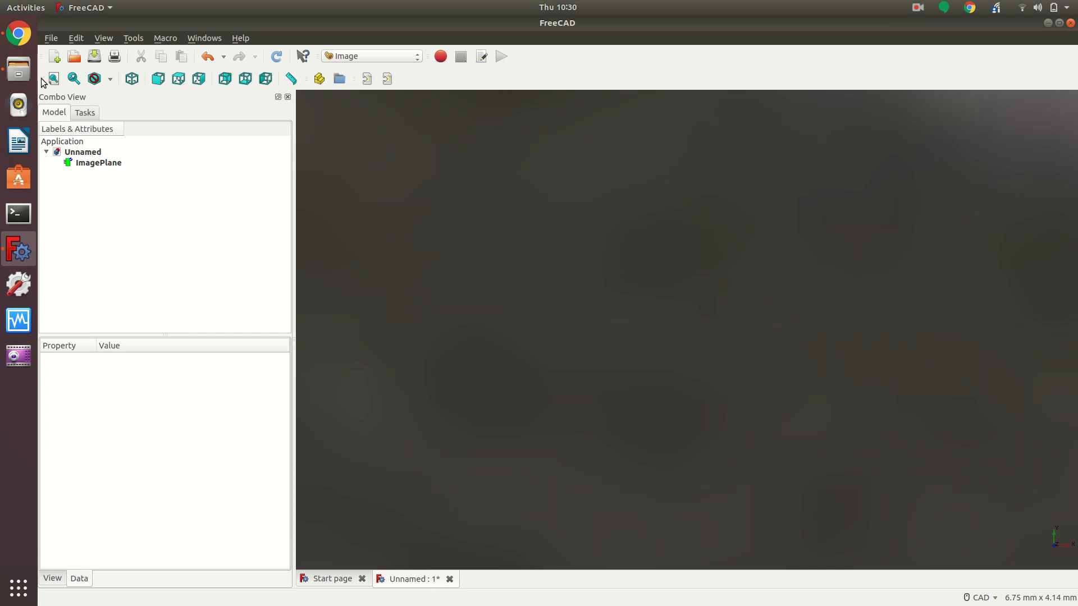
Set the image plane's X size to 20 mm and its Y size to 14 mm.
{"action": "left_click", "coordinate": [98, 163]}
{"action": "left_click", "coordinate": [122, 421]}
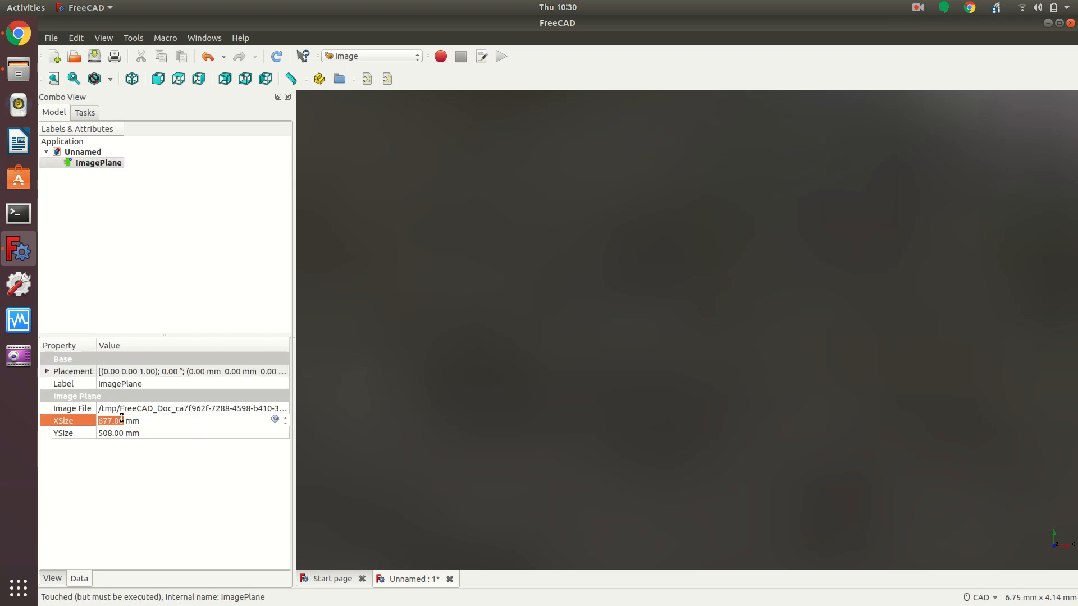
{"action": "type", "text": "20"}
{"action": "key", "text": "Tab"}
{"action": "type", "text": "14"}
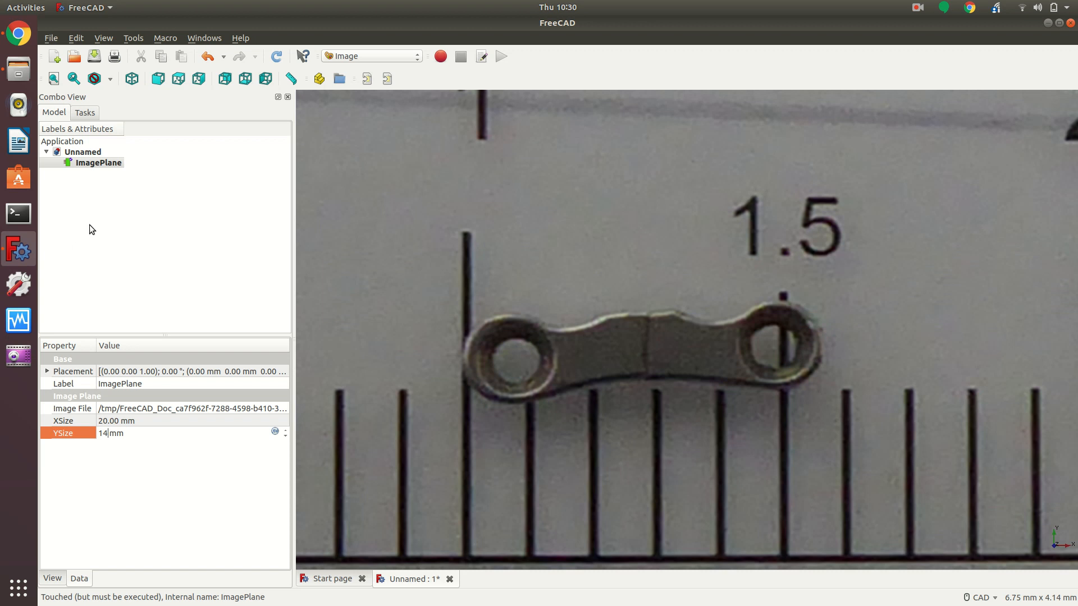
Switch to the Part Design workbench, create a new body and start a sketch on its XY plane.
{"action": "left_click", "coordinate": [344, 57]}
{"action": "left_click", "coordinate": [352, 151]}
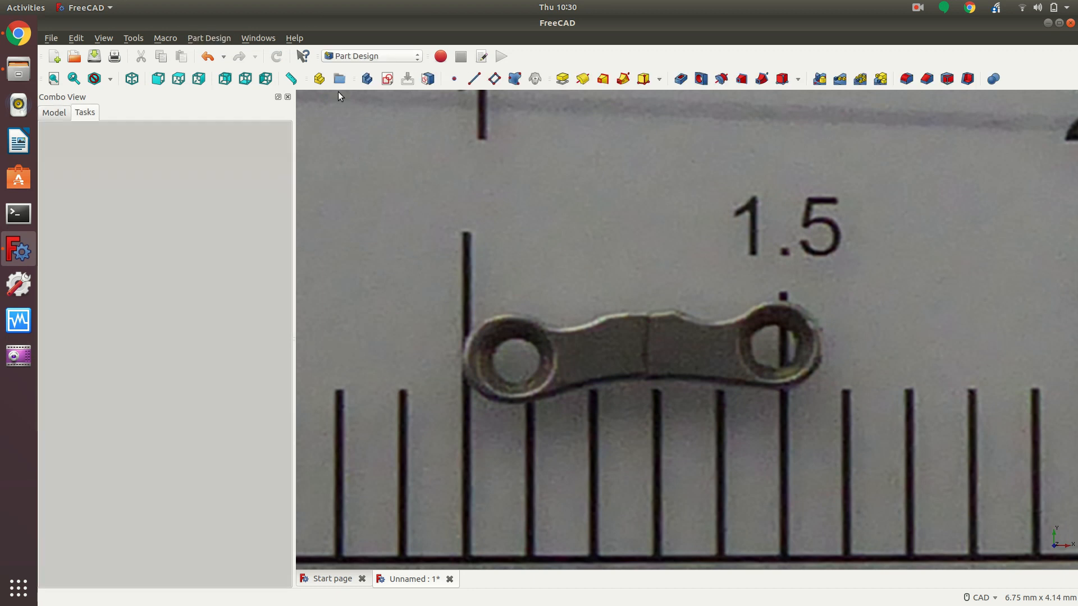
{"action": "left_click", "coordinate": [365, 79]}
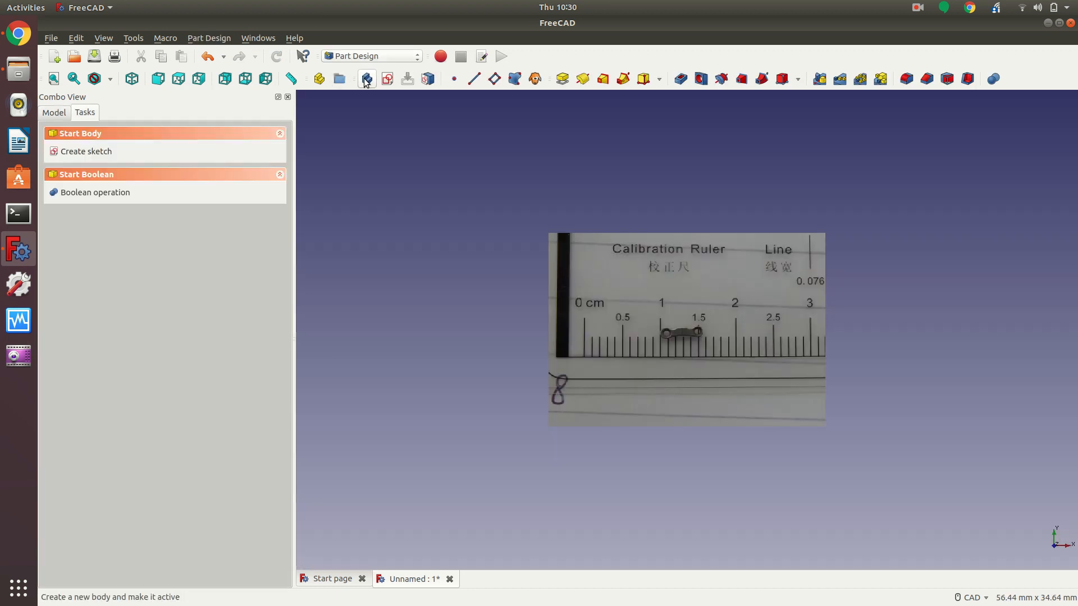
{"action": "left_click", "coordinate": [101, 152]}
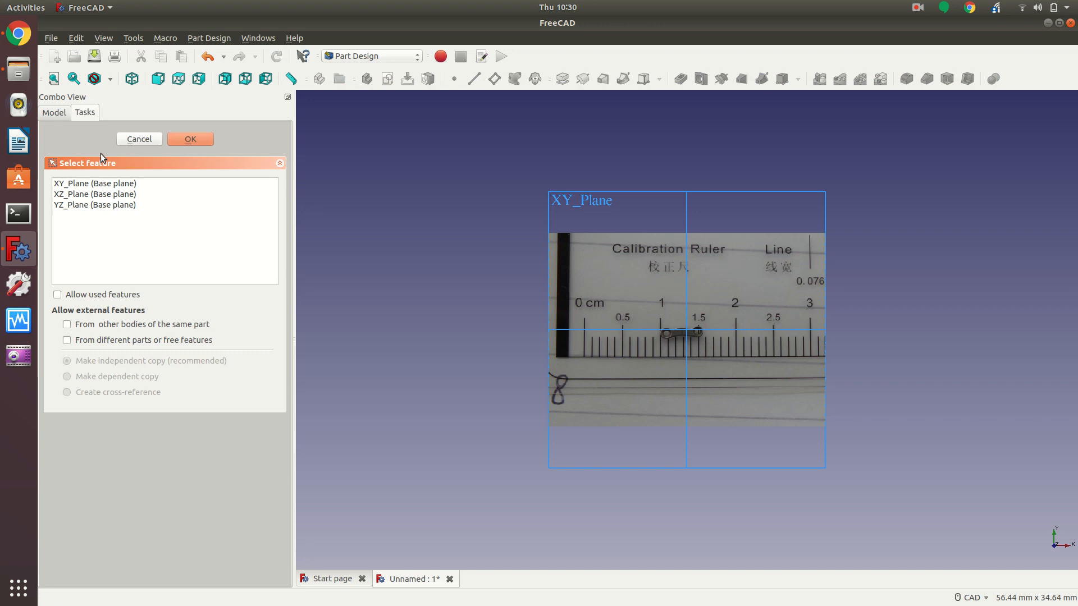
{"action": "left_click", "coordinate": [119, 184]}
{"action": "left_click", "coordinate": [186, 138]}
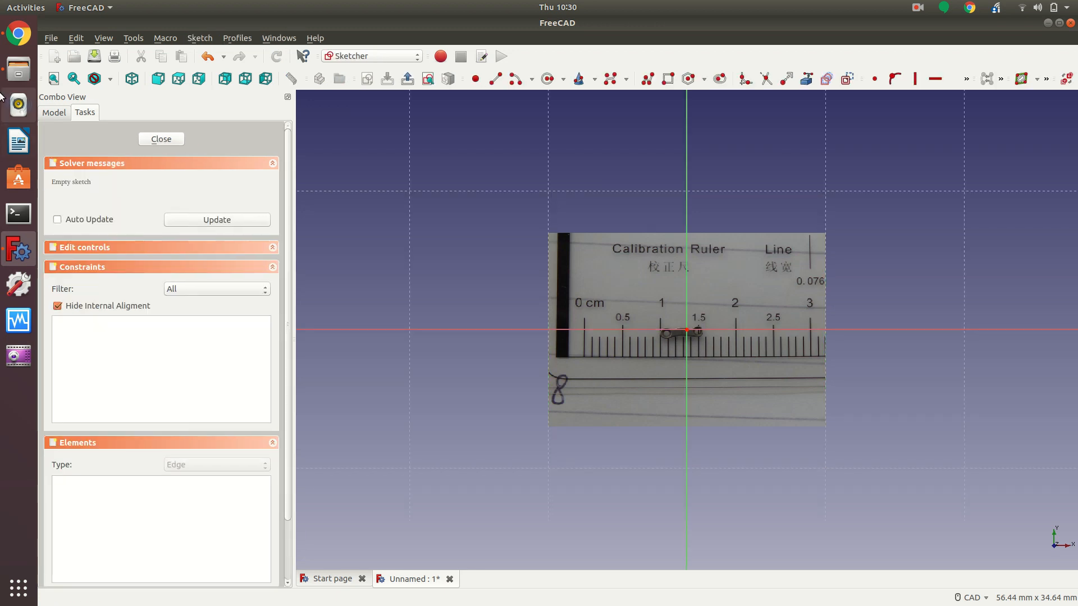
Set the grid size of the sketch in the body to 1 mm.
{"action": "left_click", "coordinate": [162, 139]}
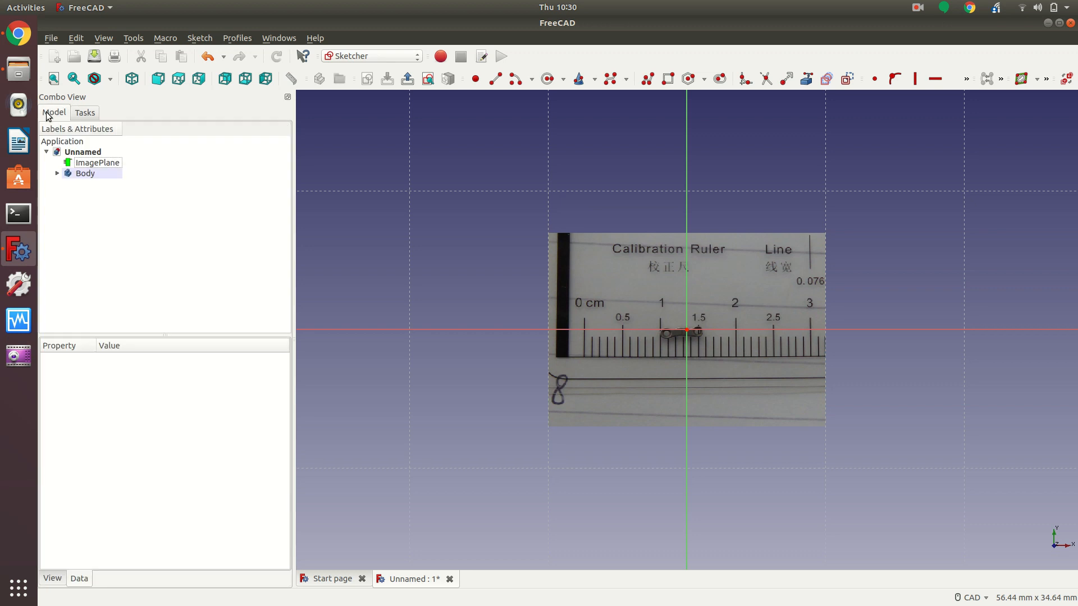
{"action": "left_click", "coordinate": [58, 174]}
{"action": "left_click", "coordinate": [88, 196]}
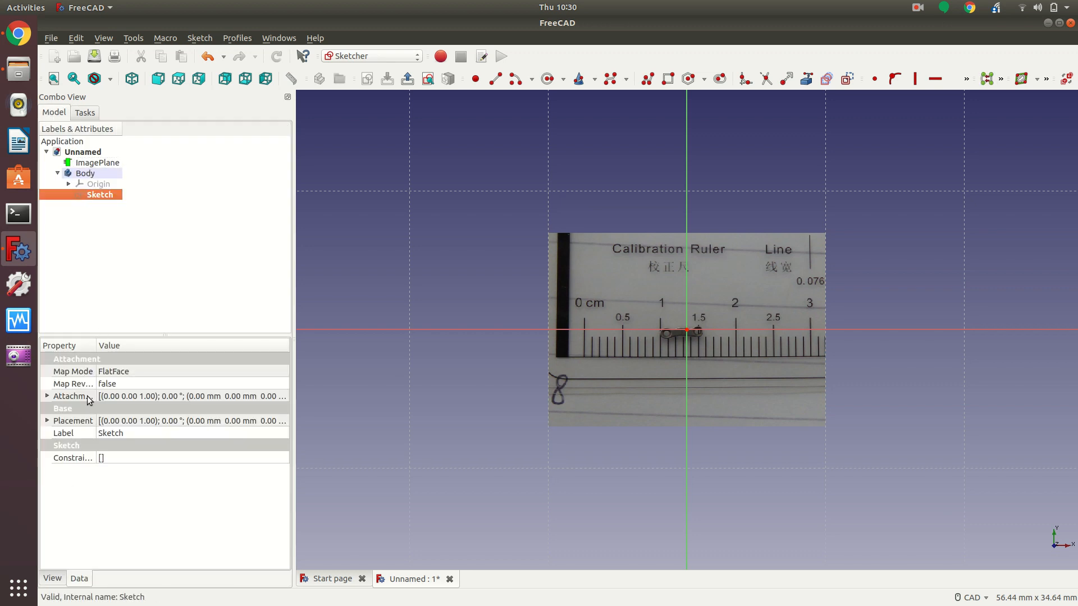
{"action": "left_click", "coordinate": [53, 579]}
{"action": "scroll", "coordinate": [134, 537], "scroll_direction": "down", "scroll_amount": 4}
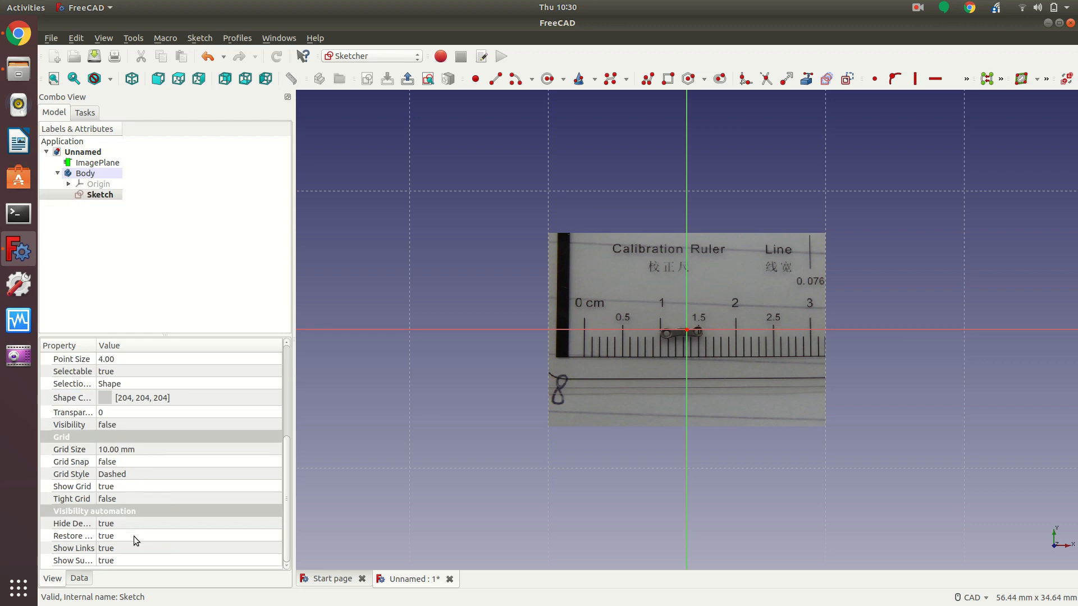
{"action": "left_click", "coordinate": [118, 450]}
{"action": "type", "text": "1"}
{"action": "key", "text": "Return"}
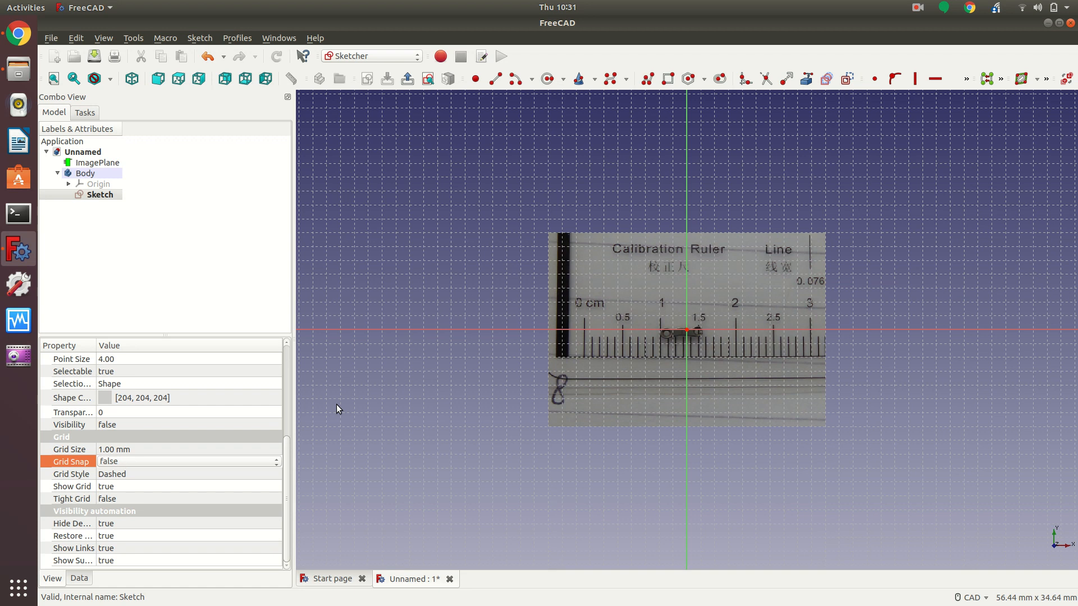
Resize the image plane to 30 mm in X and 20 mm in Y to compare its ruler with the grid.
{"action": "scroll", "coordinate": [337, 408], "scroll_direction": "up", "scroll_amount": 8}
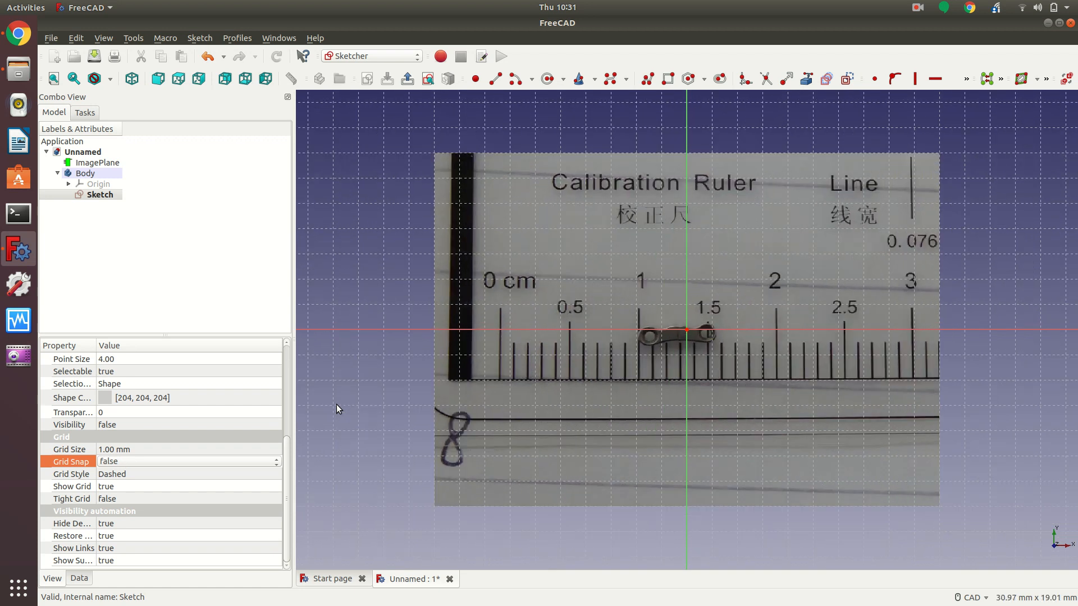
{"action": "scroll", "coordinate": [336, 408], "scroll_direction": "up", "scroll_amount": 1}
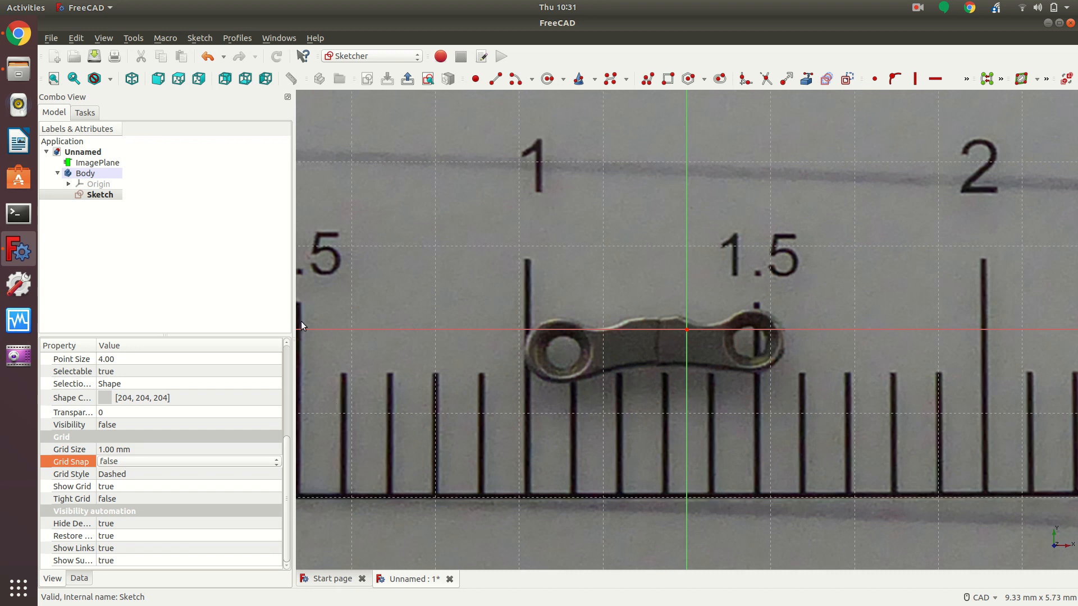
{"action": "left_click", "coordinate": [115, 164]}
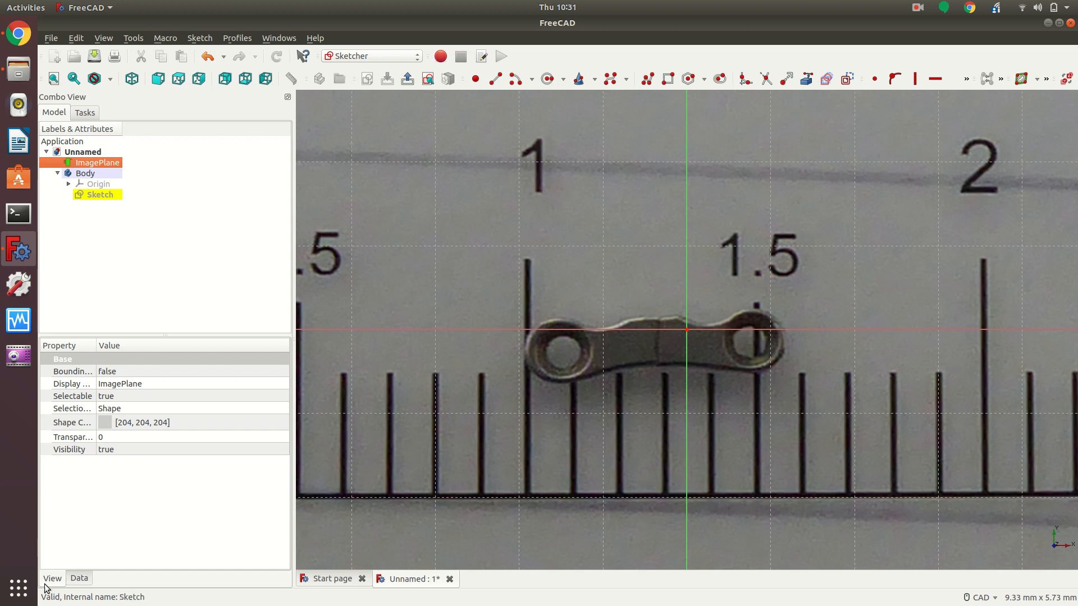
{"action": "left_click", "coordinate": [79, 578]}
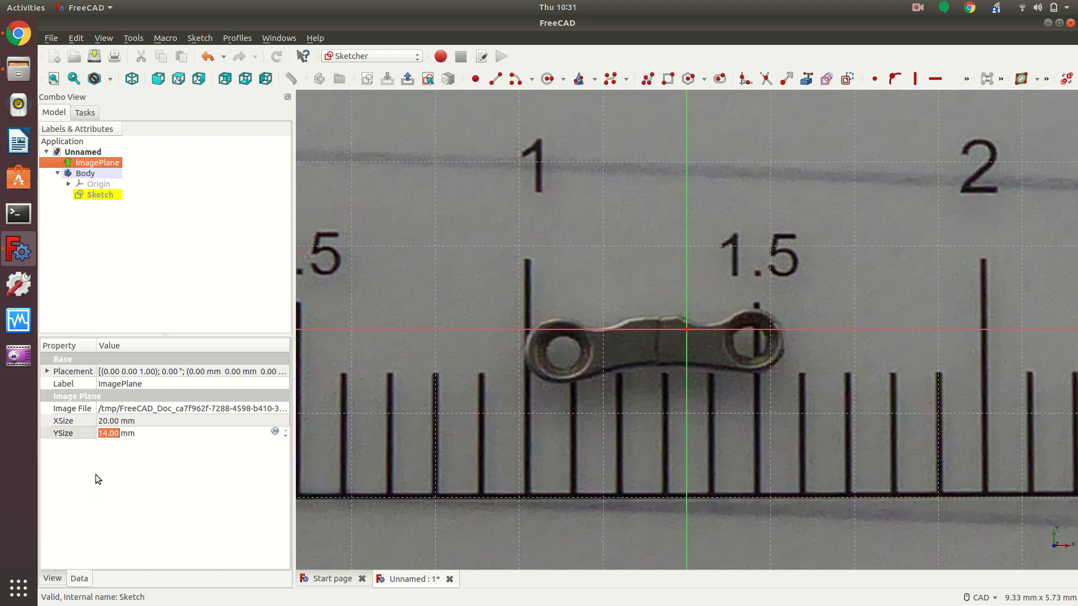
{"action": "left_click", "coordinate": [112, 419]}
{"action": "type", "text": "30"}
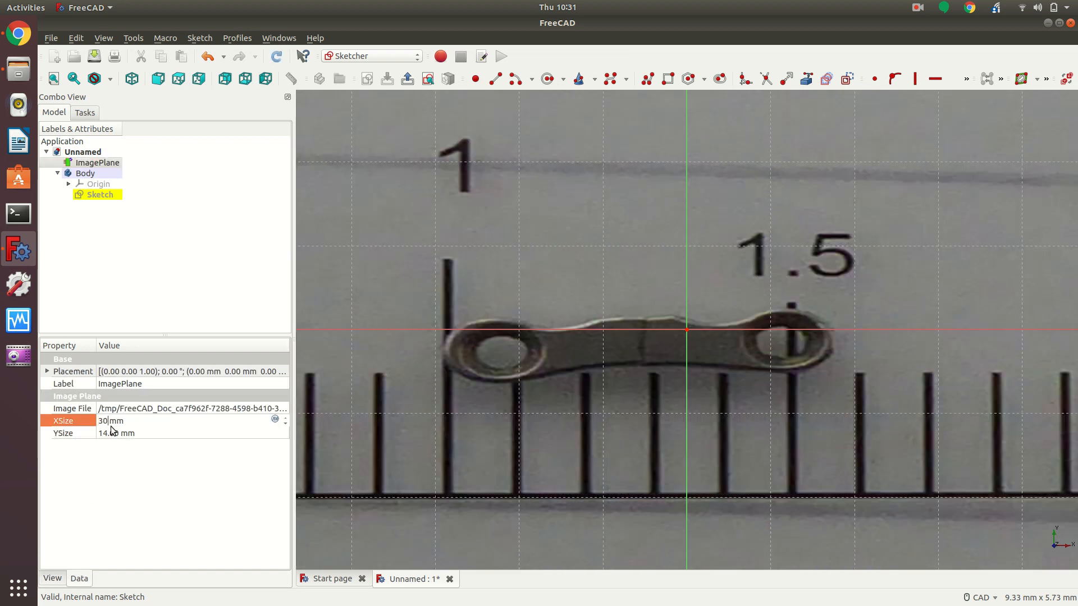
{"action": "left_click", "coordinate": [111, 432]}
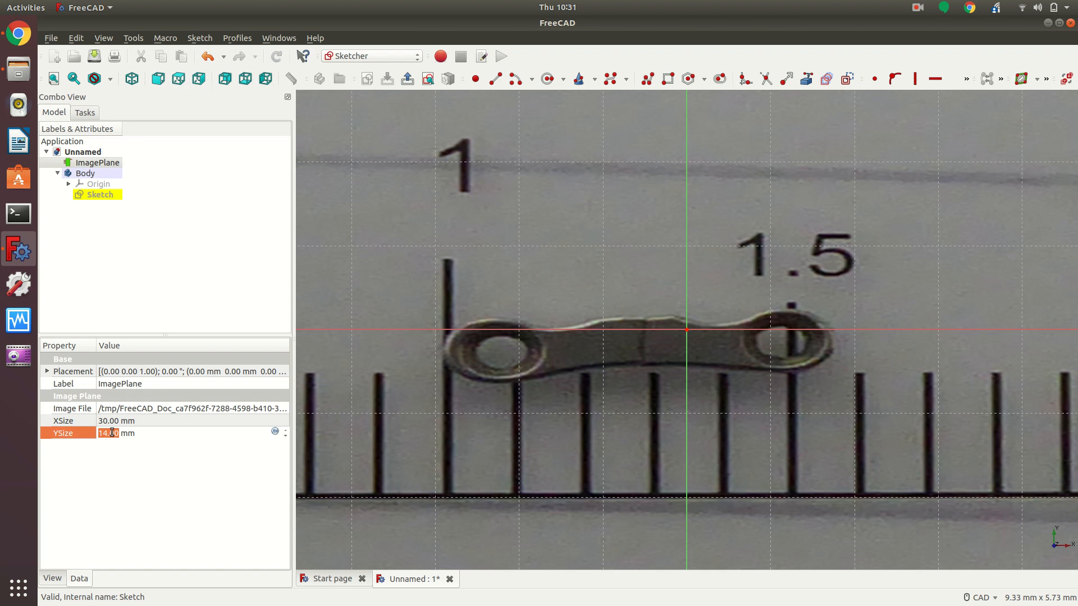
{"action": "type", "text": "20"}
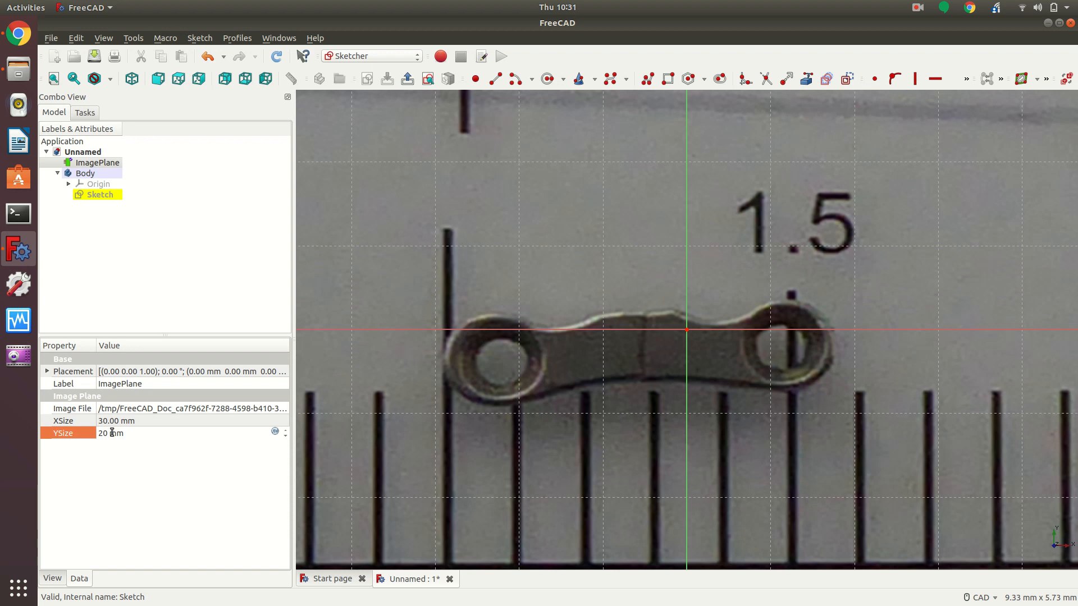
Enlarge the image plane to 40 mm in X and 30 mm in Y.
{"action": "left_click", "coordinate": [112, 421]}
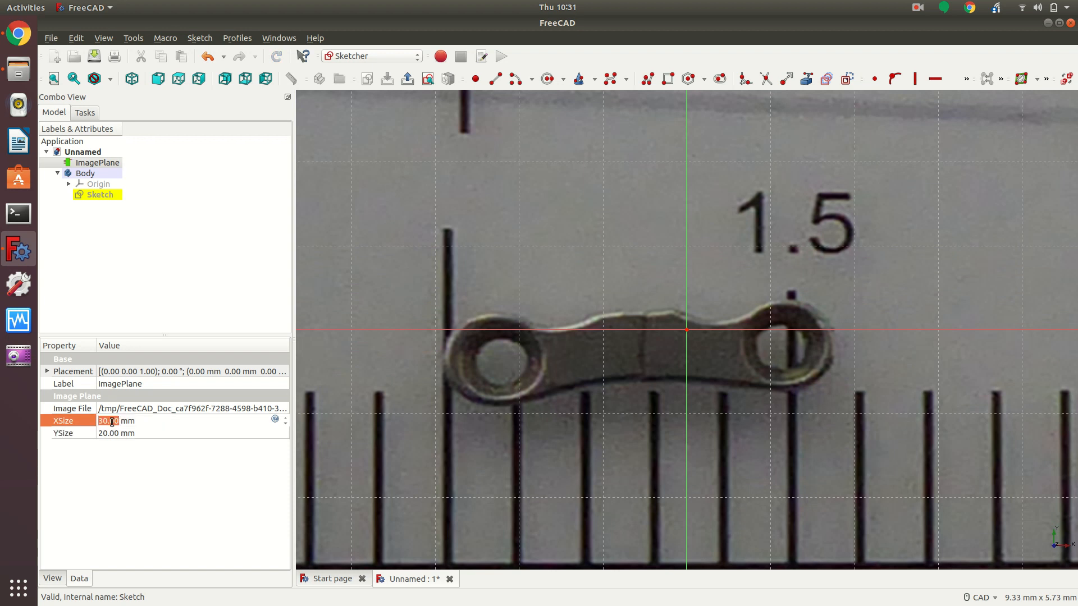
{"action": "type", "text": "40"}
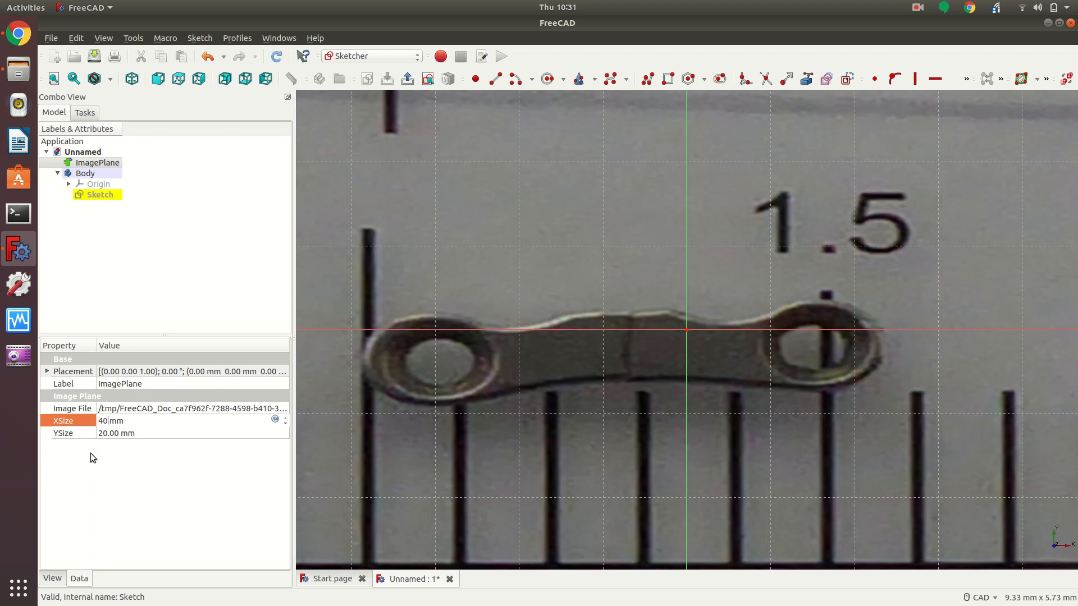
{"action": "left_click", "coordinate": [106, 433]}
{"action": "type", "text": "30"}
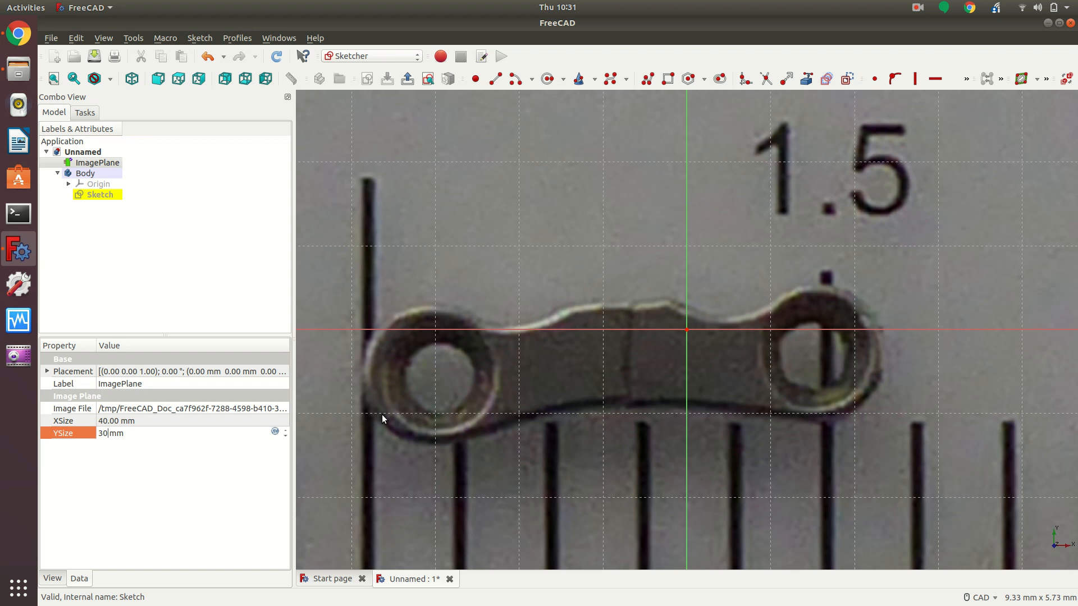
Fine-tune the image plane's X size, trying 38 mm and 36 mm before setting it to 36.5 mm.
{"action": "left_click", "coordinate": [132, 421]}
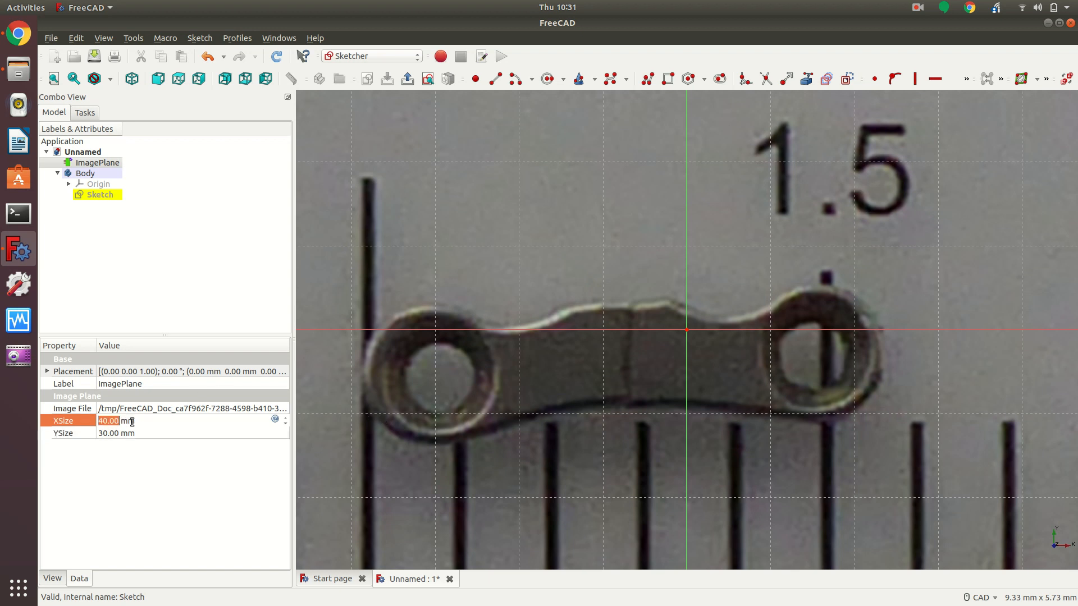
{"action": "type", "text": "38"}
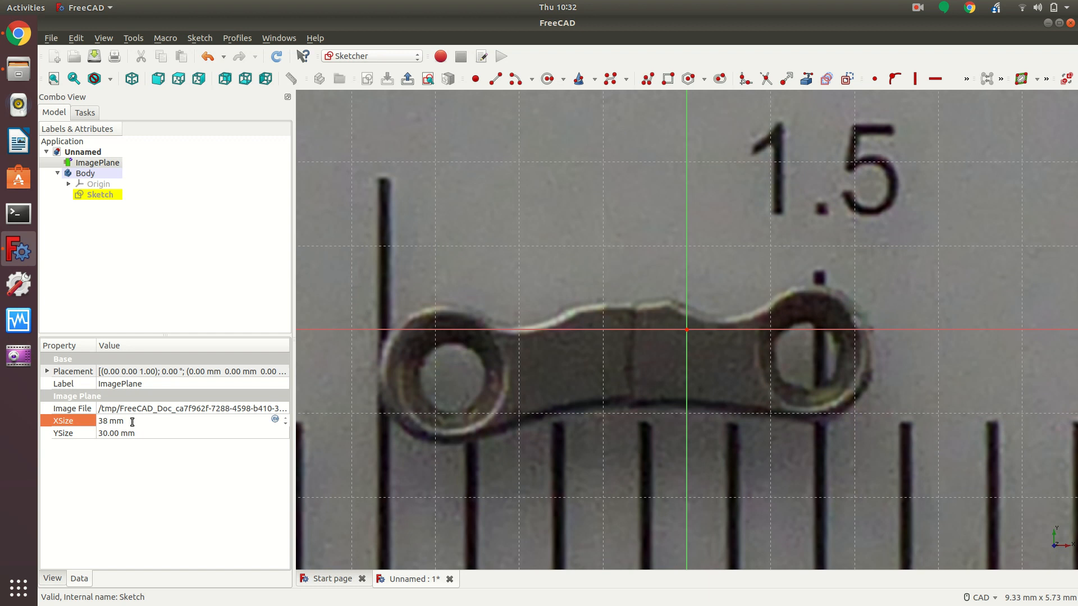
{"action": "key", "text": "BackSpace"}
{"action": "type", "text": "6"}
{"action": "key", "text": "BackSpace"}
{"action": "key", "text": "BackSpace"}
{"action": "key", "text": "BackSpace"}
{"action": "key", "text": "BackSpace"}
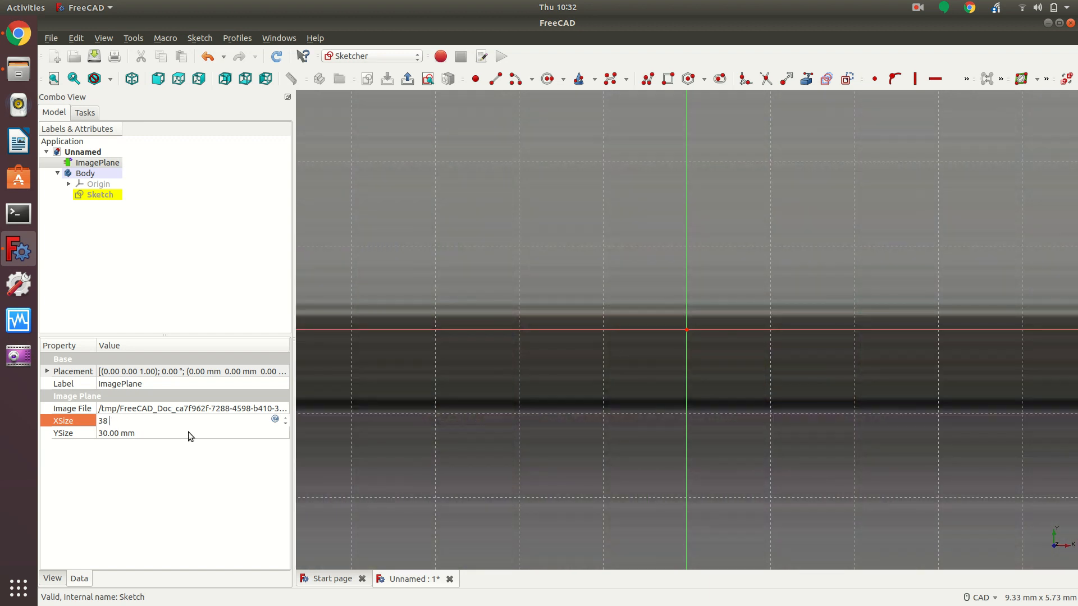
{"action": "type", "text": "6mm"}
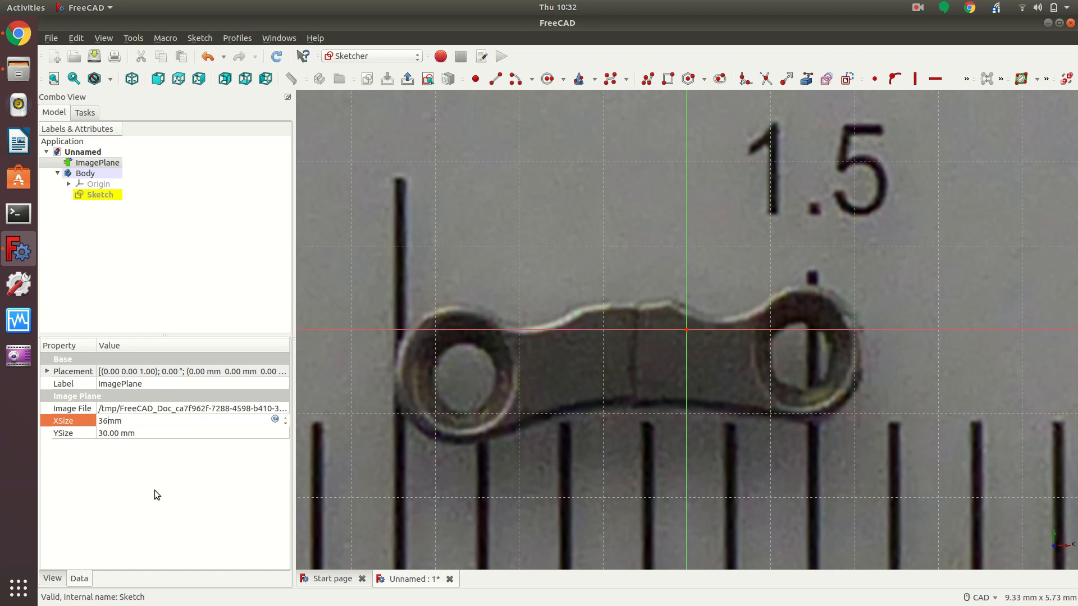
{"action": "type", "text": ".5"}
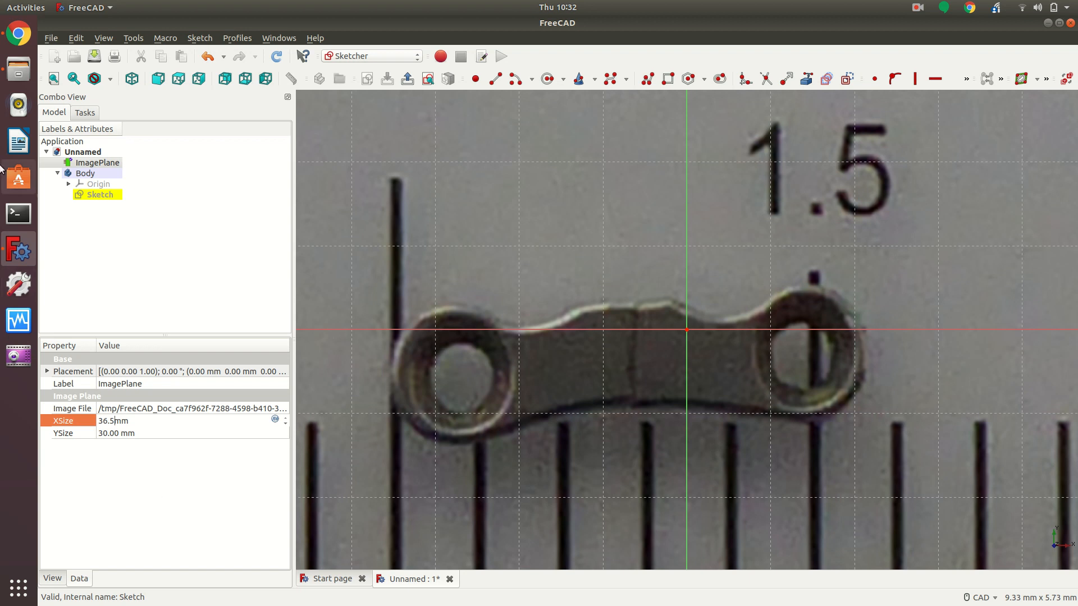
Switch to the file manager and examine the image properties of P1070543.JPG for its pixel width and height.
{"action": "left_click", "coordinate": [11, 74]}
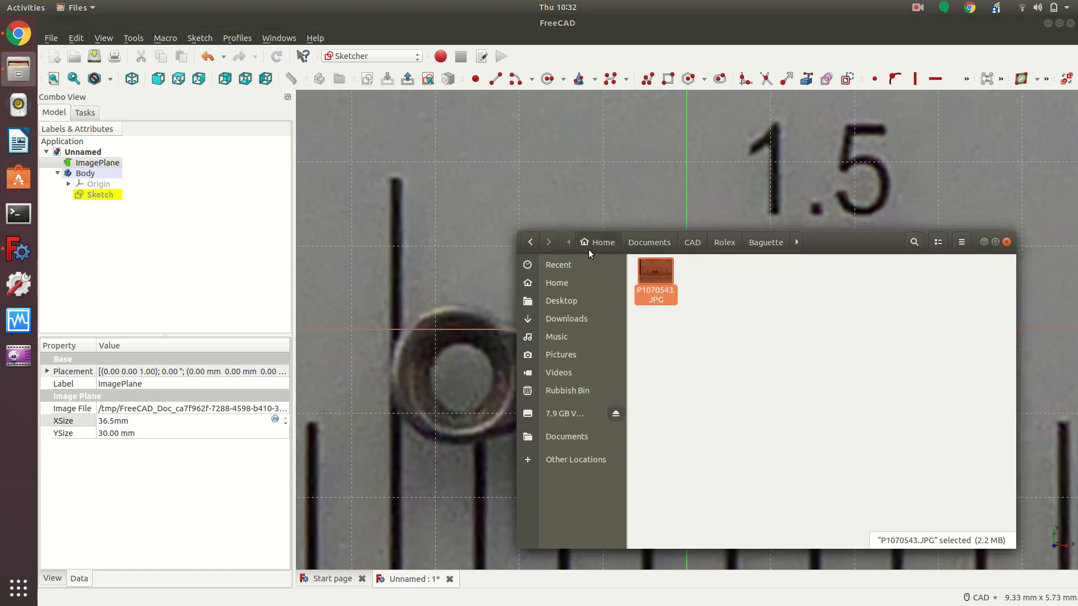
{"action": "right_click", "coordinate": [652, 271]}
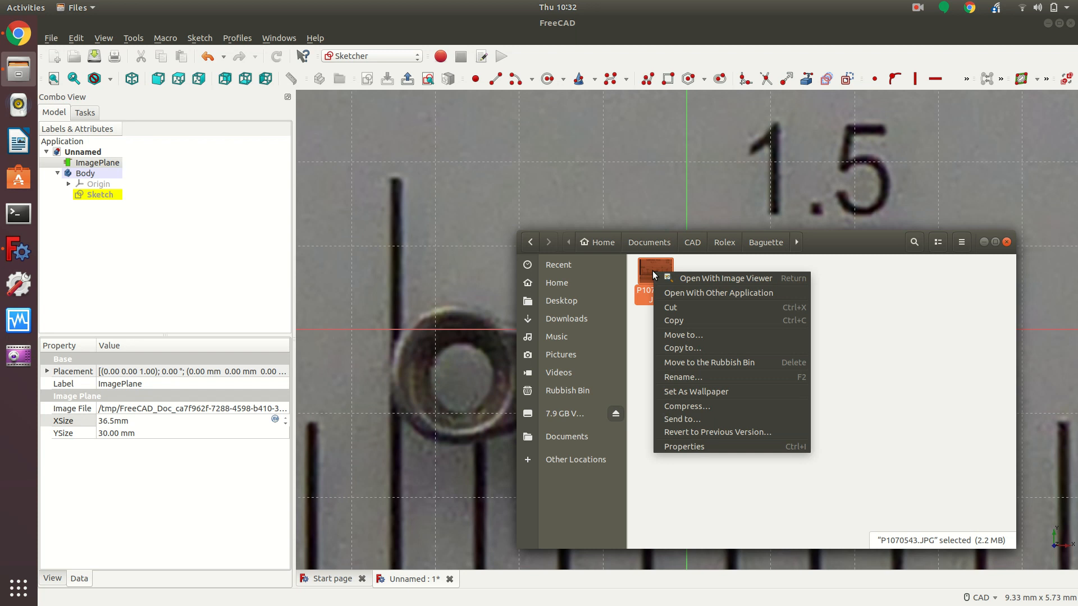
{"action": "left_click", "coordinate": [699, 446]}
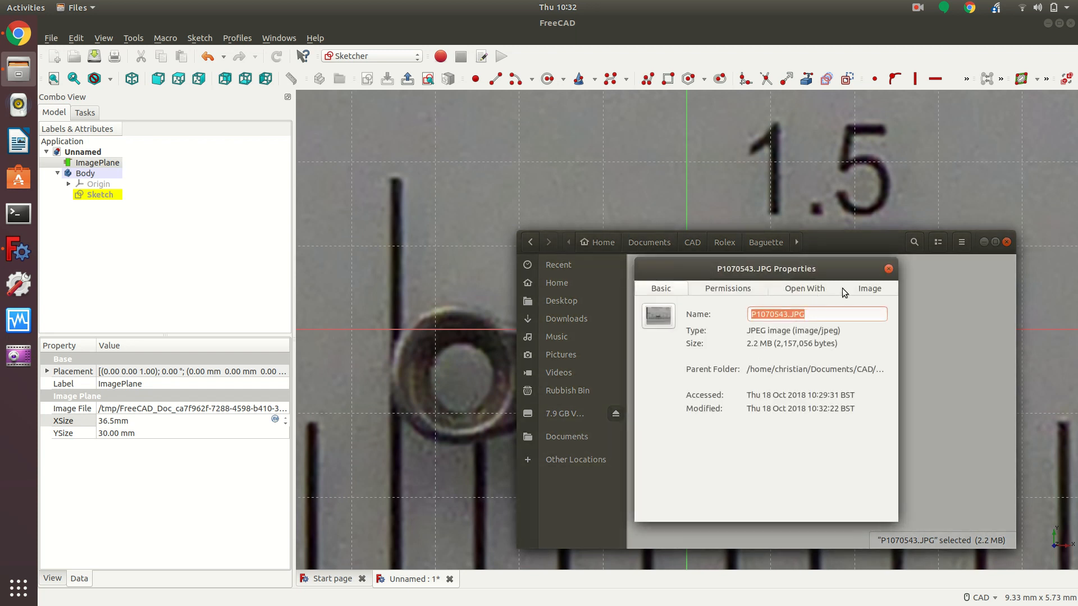
{"action": "left_click", "coordinate": [868, 289]}
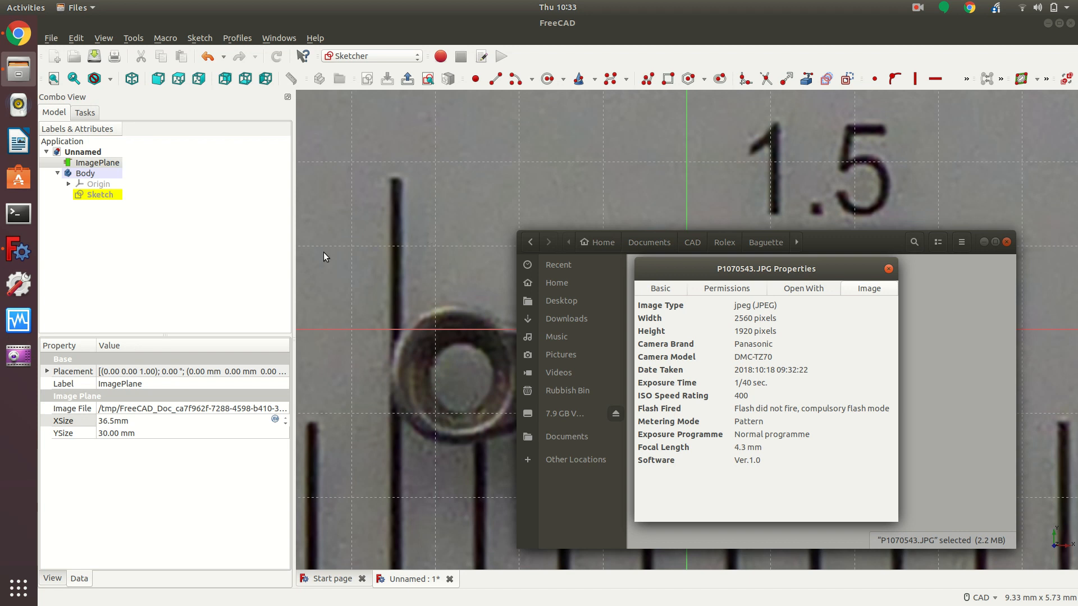
Set the image plane's Y size to 27.375 mm to match the photo's aspect ratio.
{"action": "left_click", "coordinate": [106, 434]}
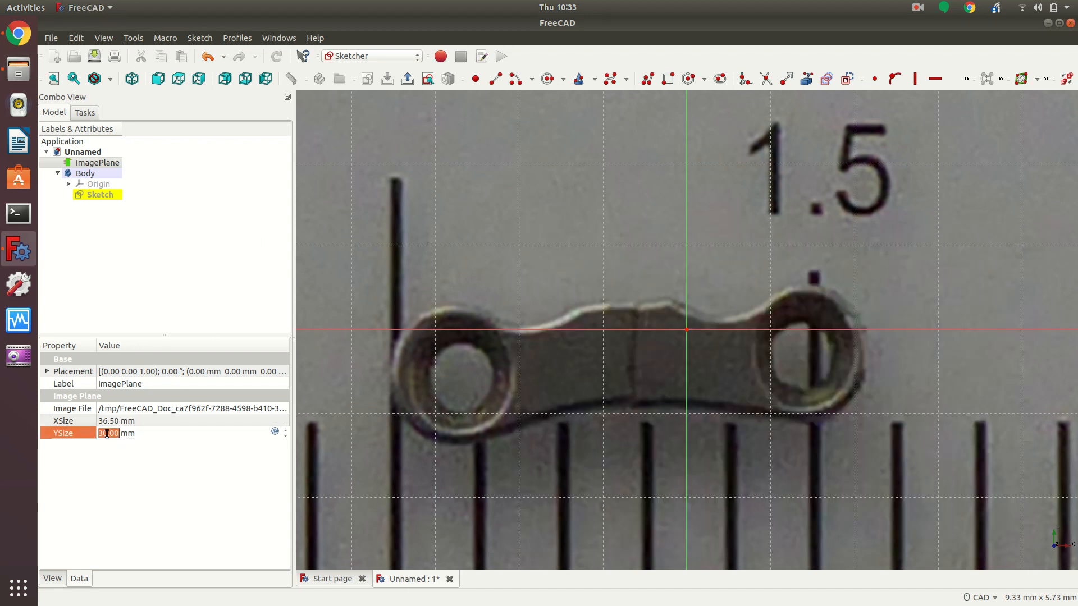
{"action": "type", "text": "27.375"}
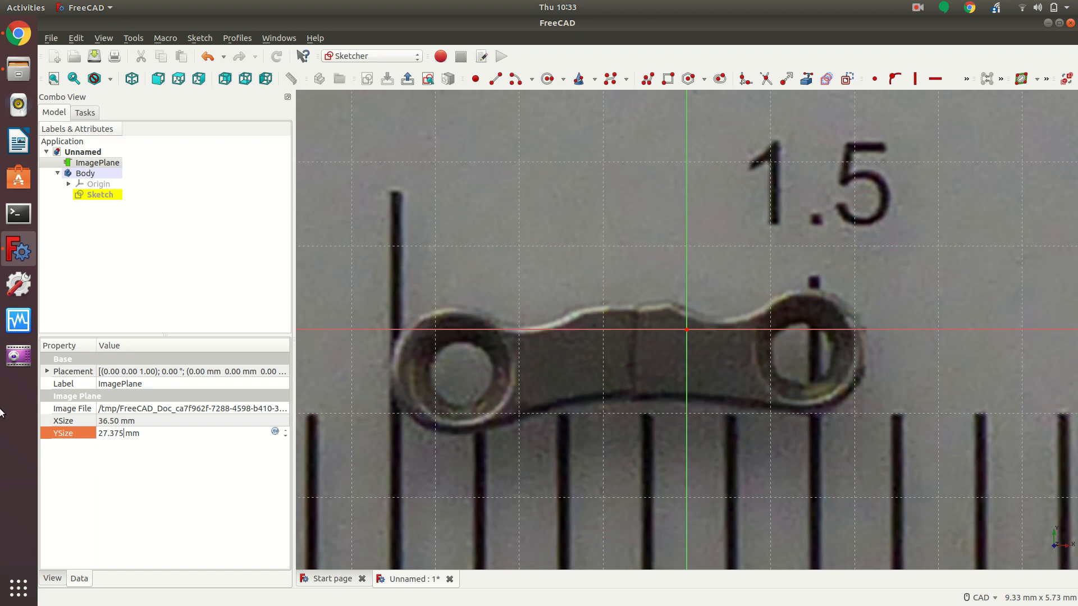
Rotate the image plane through its placement angle, trying -2° and -3° before setting it to -3.4°.
{"action": "left_click", "coordinate": [47, 372]}
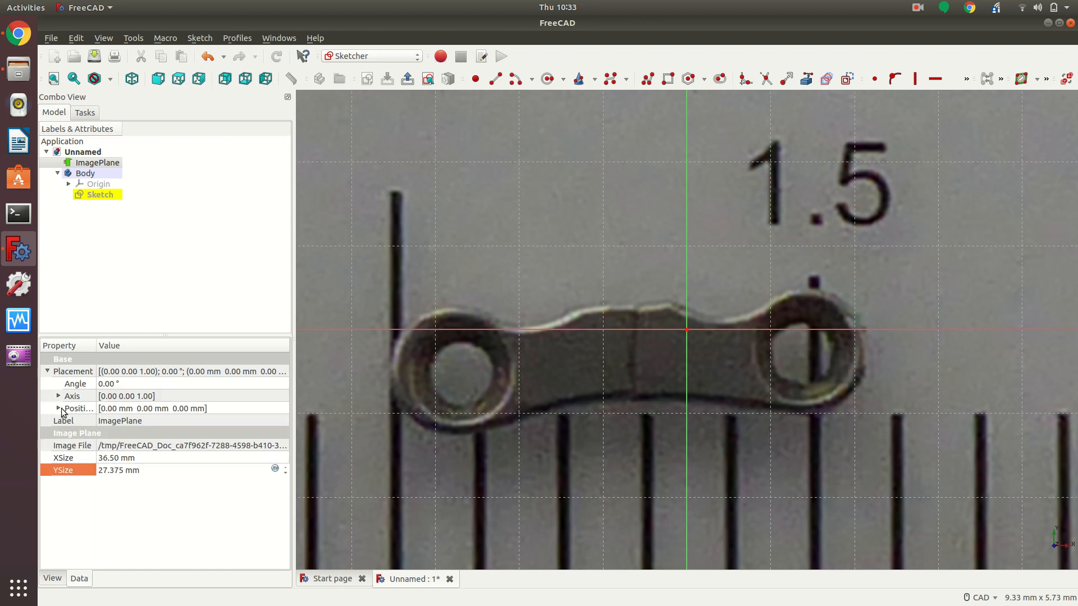
{"action": "left_click", "coordinate": [109, 384]}
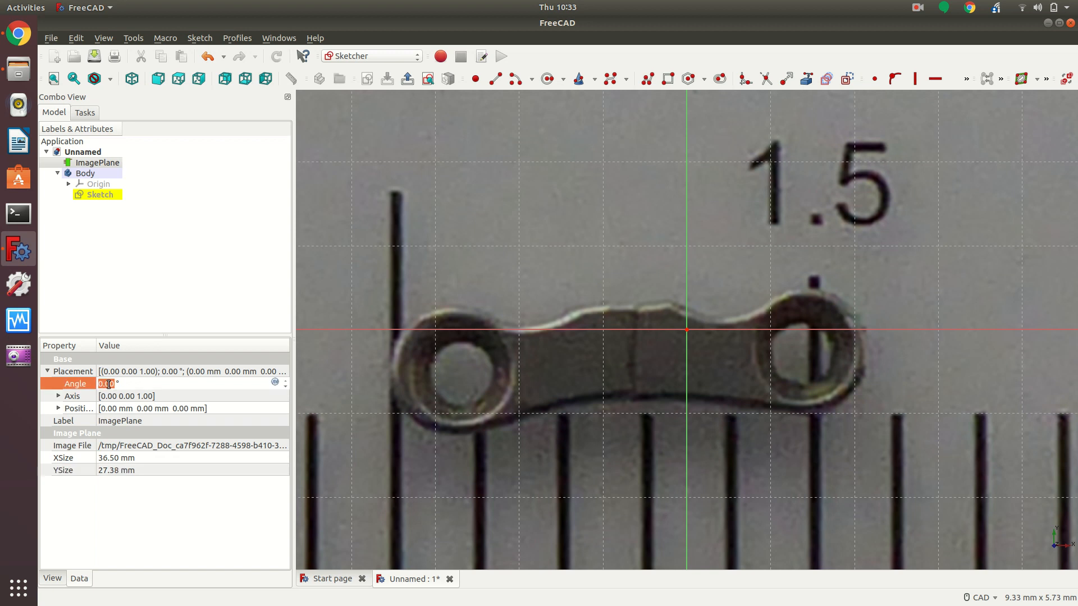
{"action": "type", "text": "1"}
{"action": "key", "text": "BackSpace"}
{"action": "type", "text": "-2"}
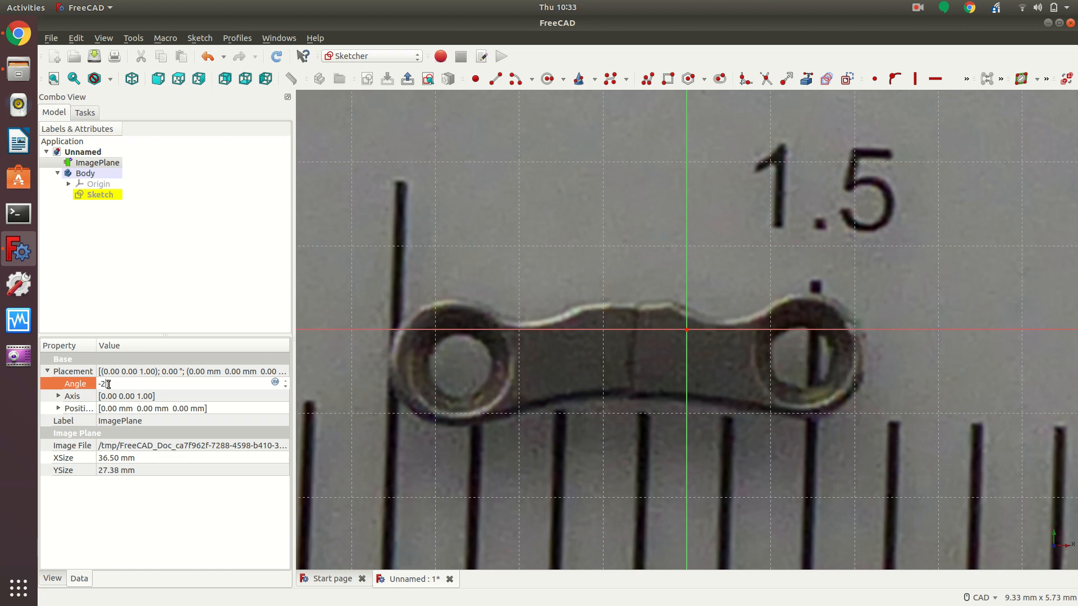
{"action": "type", "text": ".5"}
{"action": "key", "text": "BackSpace"}
{"action": "key", "text": "BackSpace"}
{"action": "type", "text": "3"}
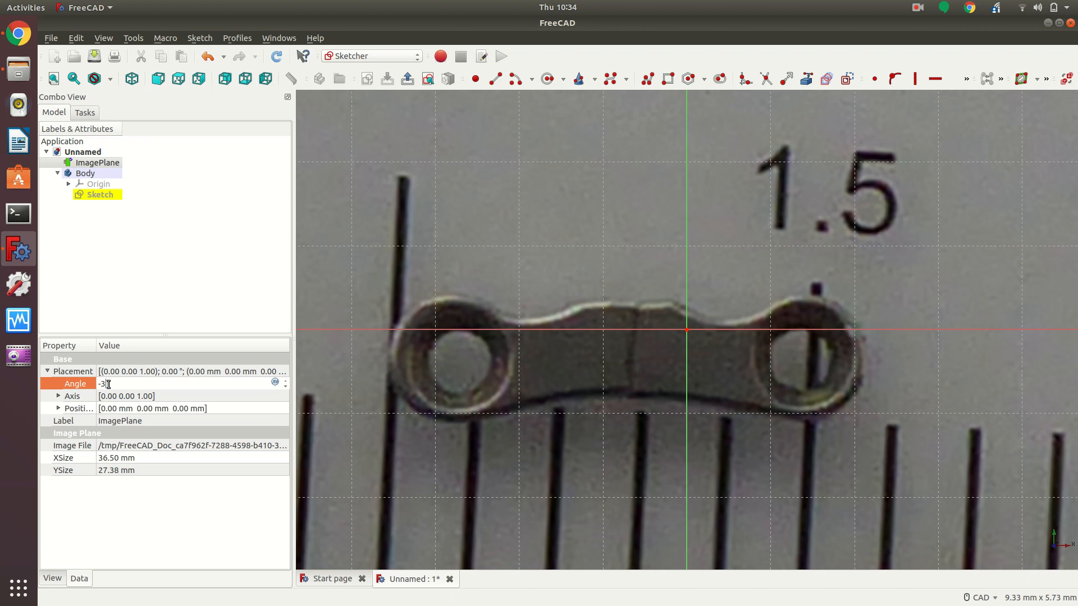
{"action": "type", "text": "5"}
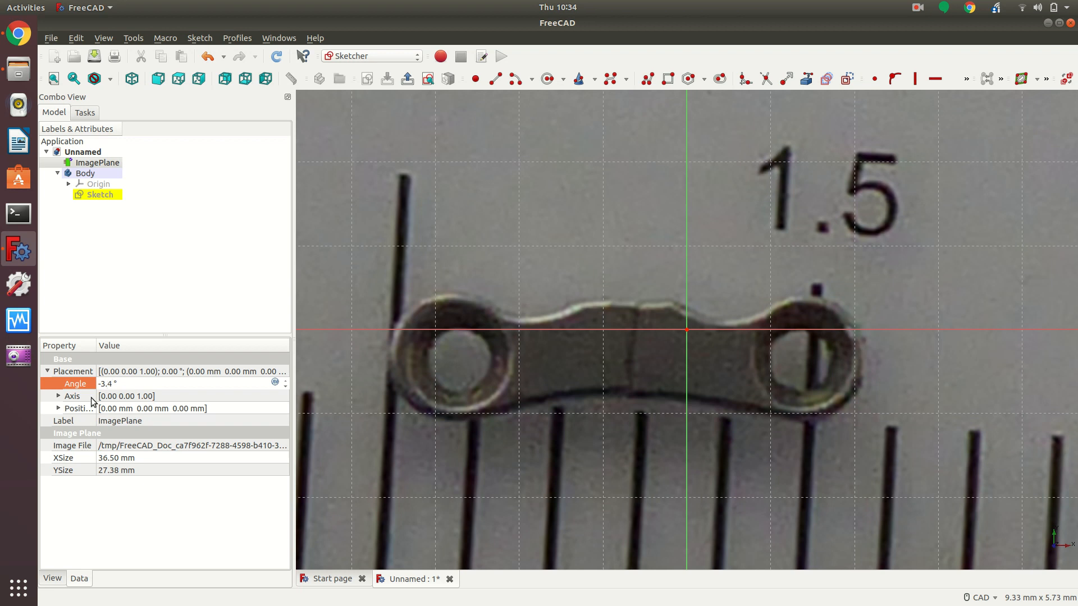
Shift the image plane along X to centre the bridge, trying 1 mm, 0.8 mm and 0.7 mm before 0.6 mm.
{"action": "left_click", "coordinate": [58, 409]}
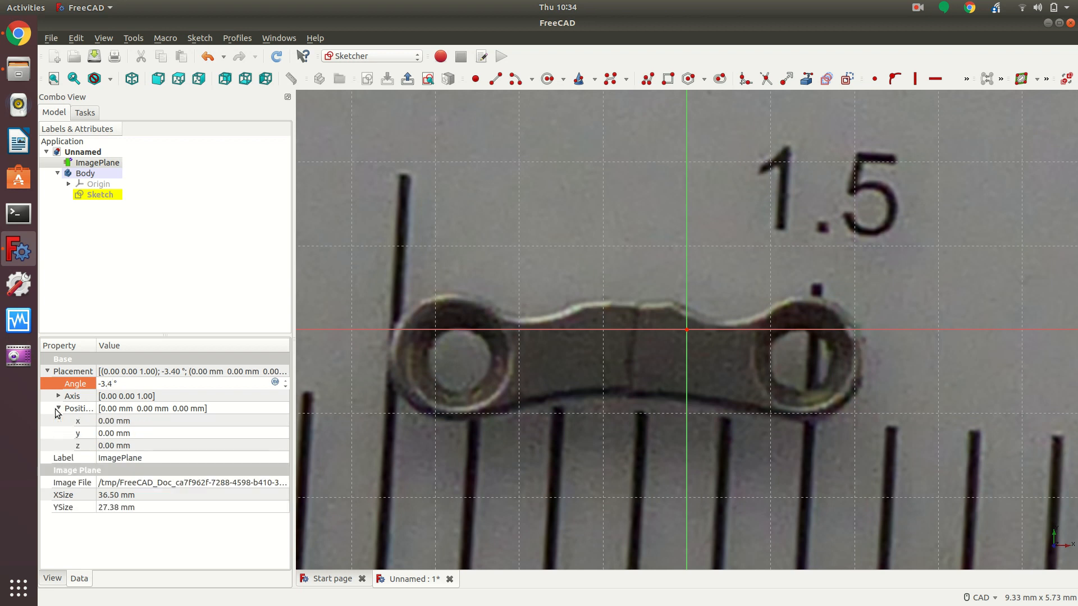
{"action": "left_click", "coordinate": [108, 421]}
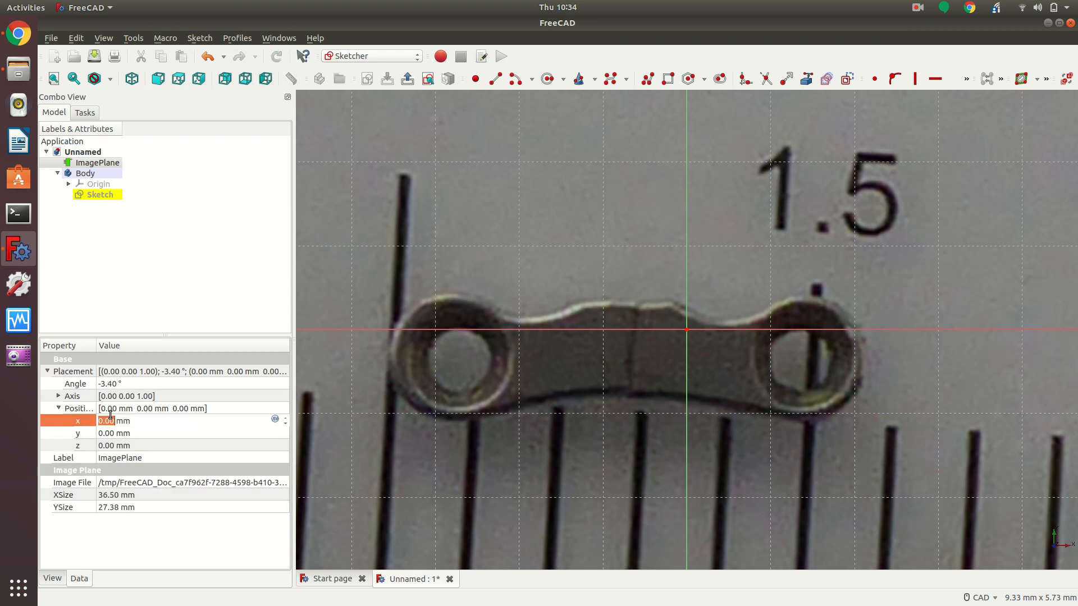
{"action": "type", "text": "-1"}
{"action": "key", "text": "BackSpace"}
{"action": "key", "text": "BackSpace"}
{"action": "type", "text": "1"}
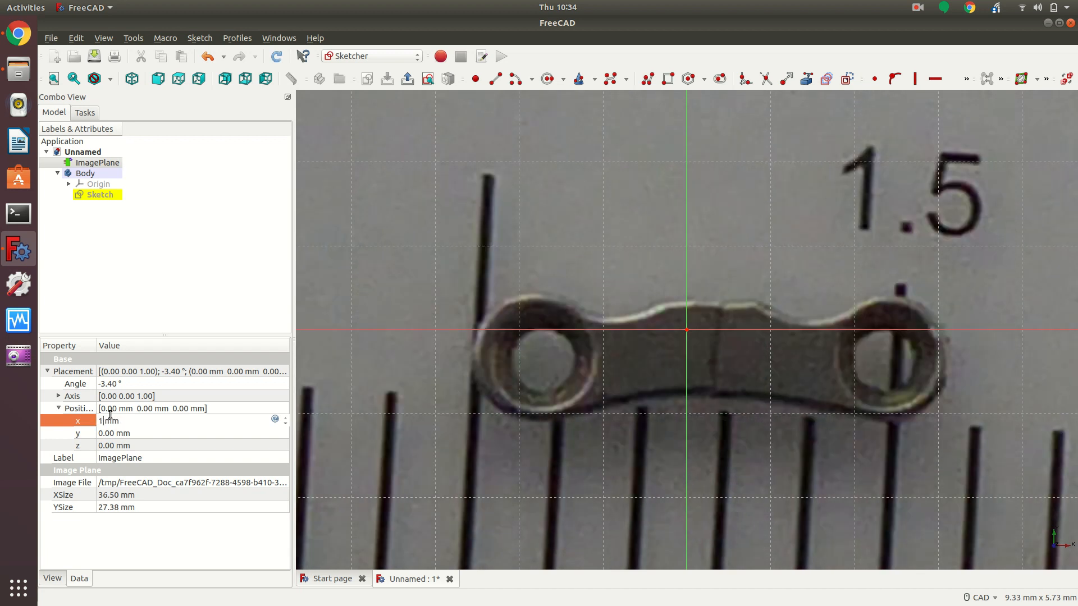
{"action": "key", "text": "BackSpace"}
{"action": "type", "text": "0.2"}
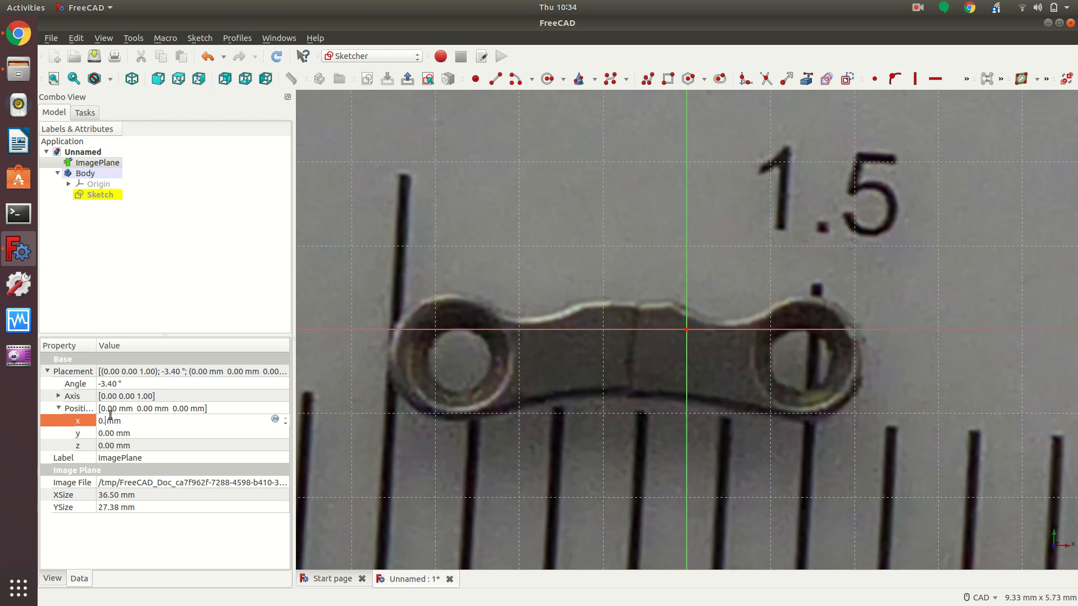
{"action": "key", "text": "BackSpace"}
{"action": "type", "text": "8"}
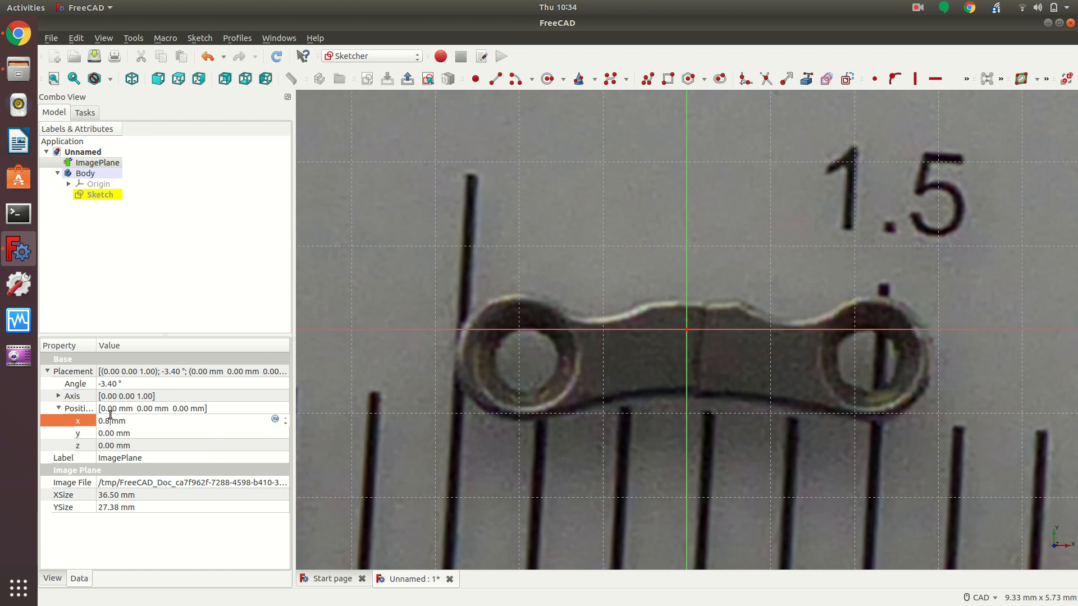
{"action": "key", "text": "BackSpace"}
{"action": "type", "text": "7"}
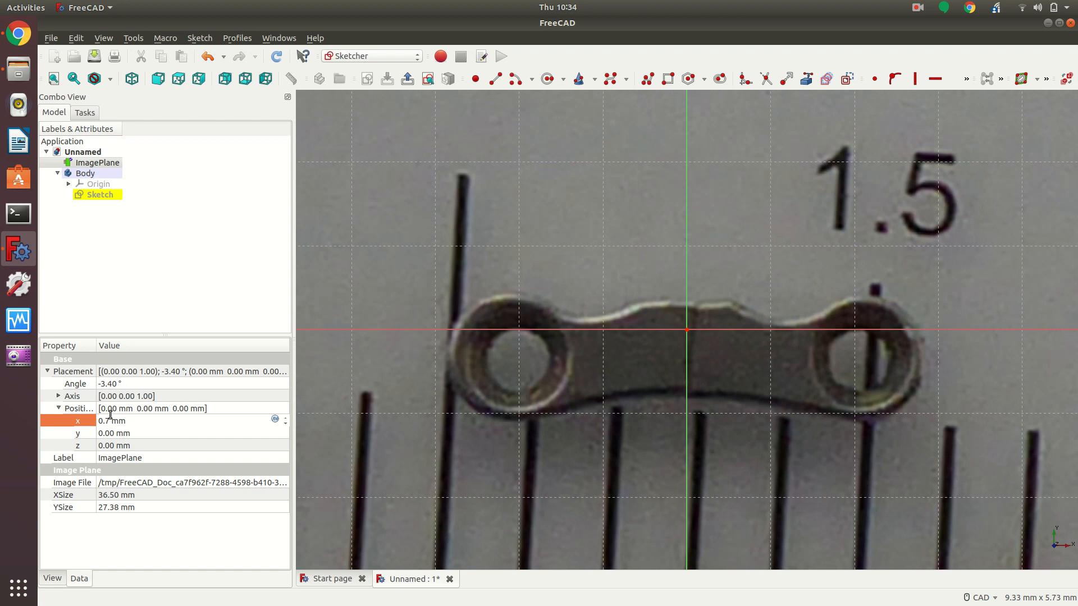
{"action": "key", "text": "BackSpace"}
{"action": "type", "text": "6"}
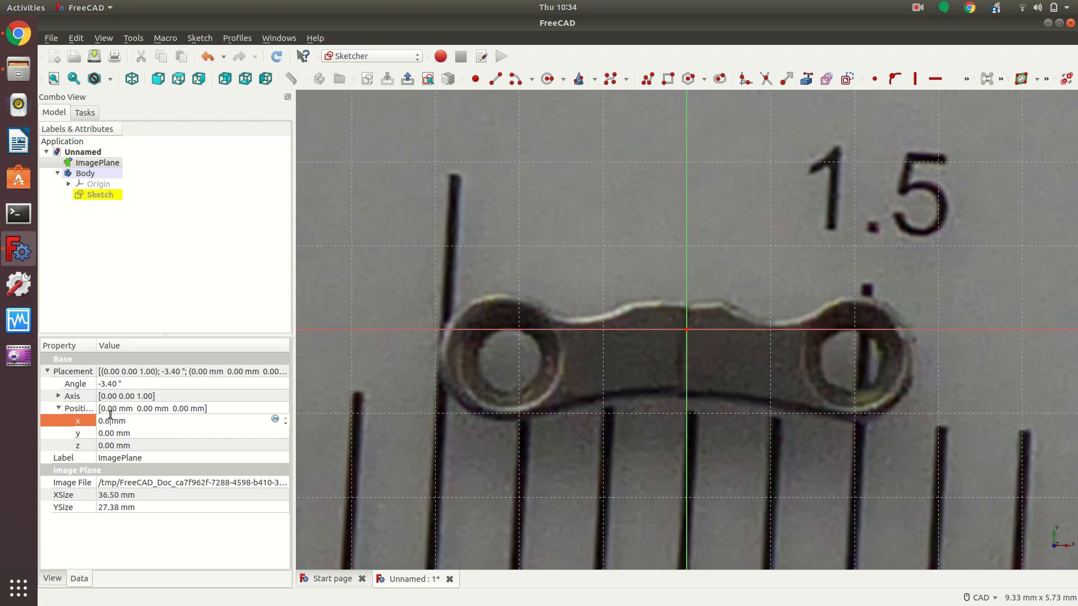
Fine-tune the image plane's X position, trying 0.68, 0.69 and 0.67 mm before setting it to 0.688 mm.
{"action": "type", "text": "8"}
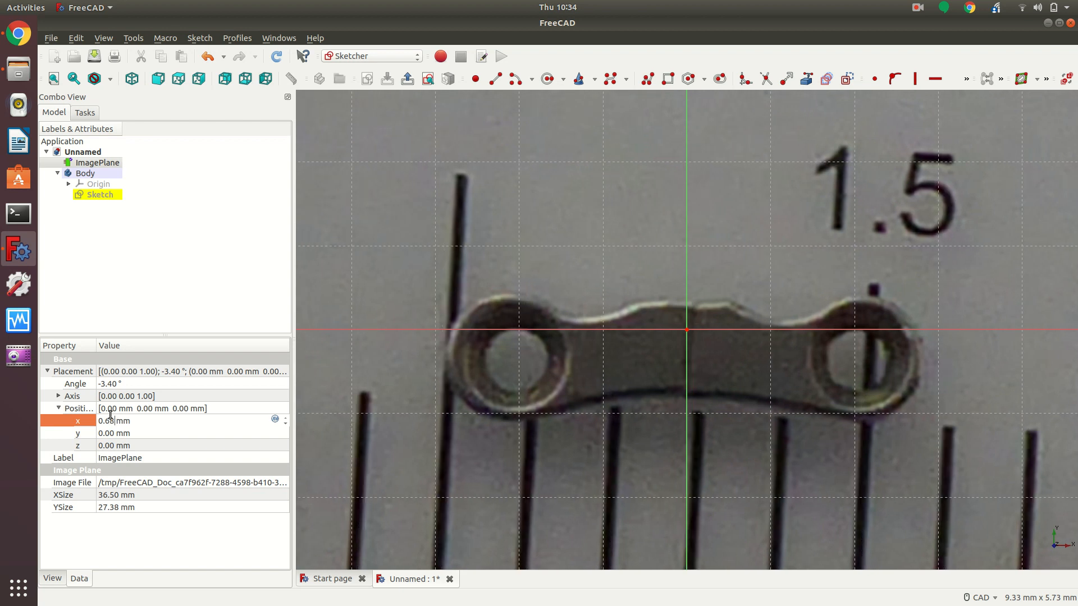
{"action": "key", "text": "BackSpace"}
{"action": "type", "text": "9"}
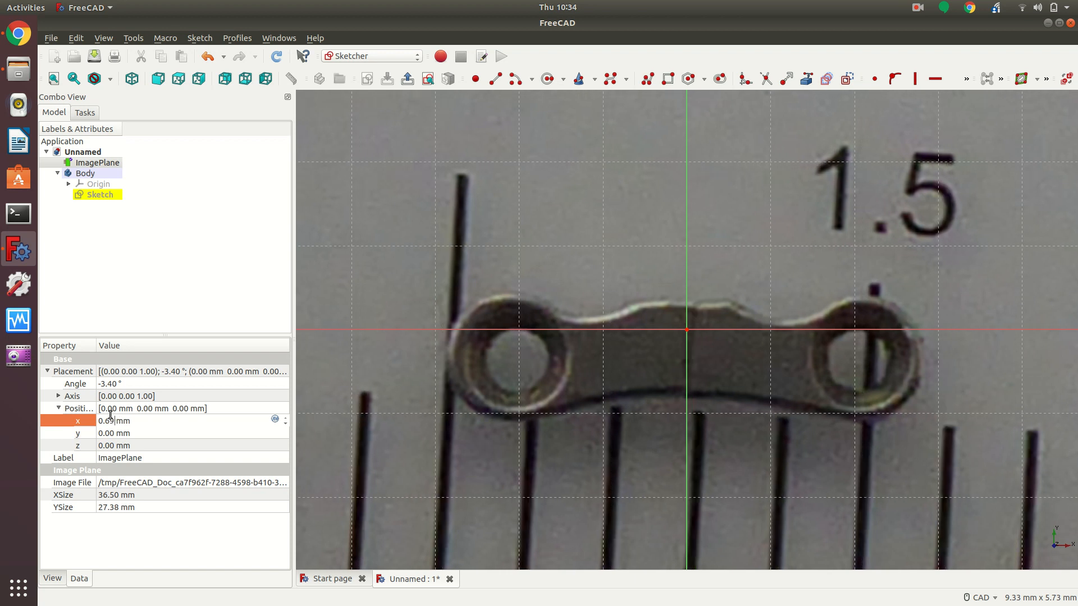
{"action": "key", "text": "BackSpace"}
{"action": "type", "text": "8"}
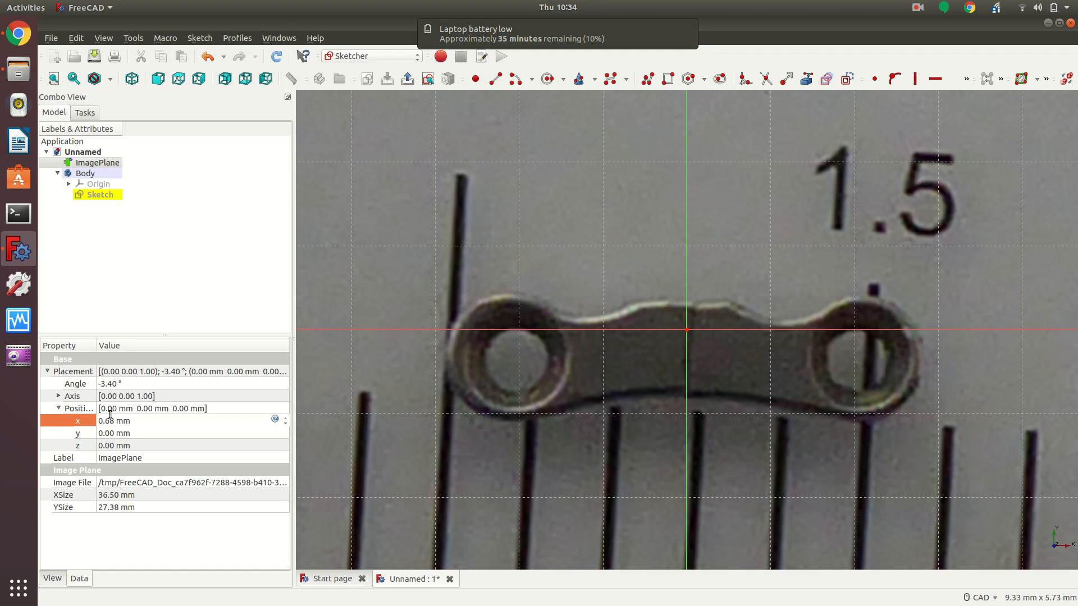
{"action": "key", "text": "BackSpace"}
{"action": "type", "text": "7"}
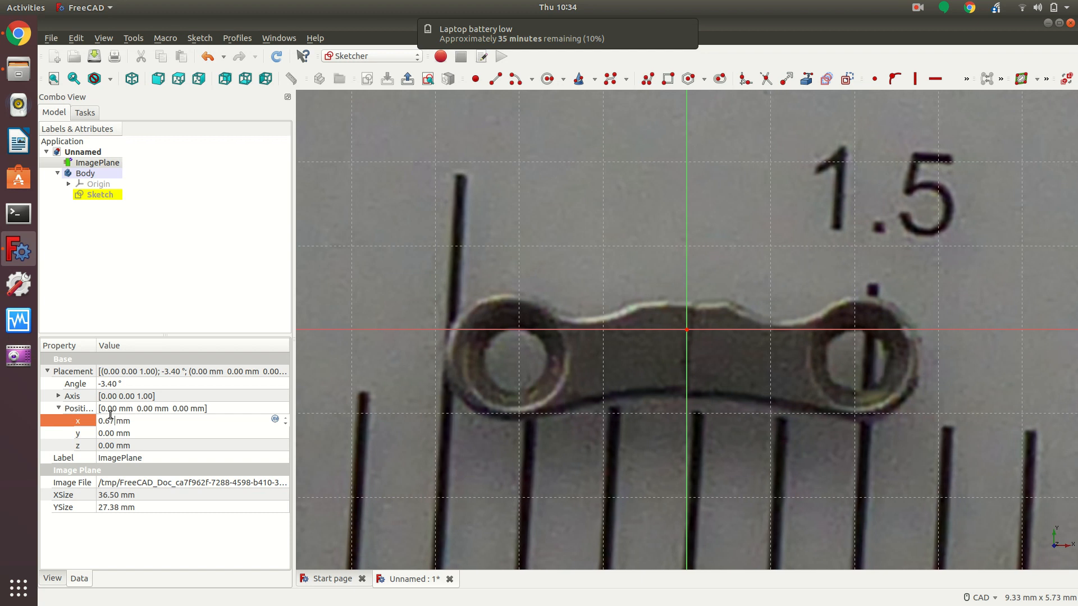
{"action": "key", "text": "BackSpace"}
{"action": "type", "text": "88"}
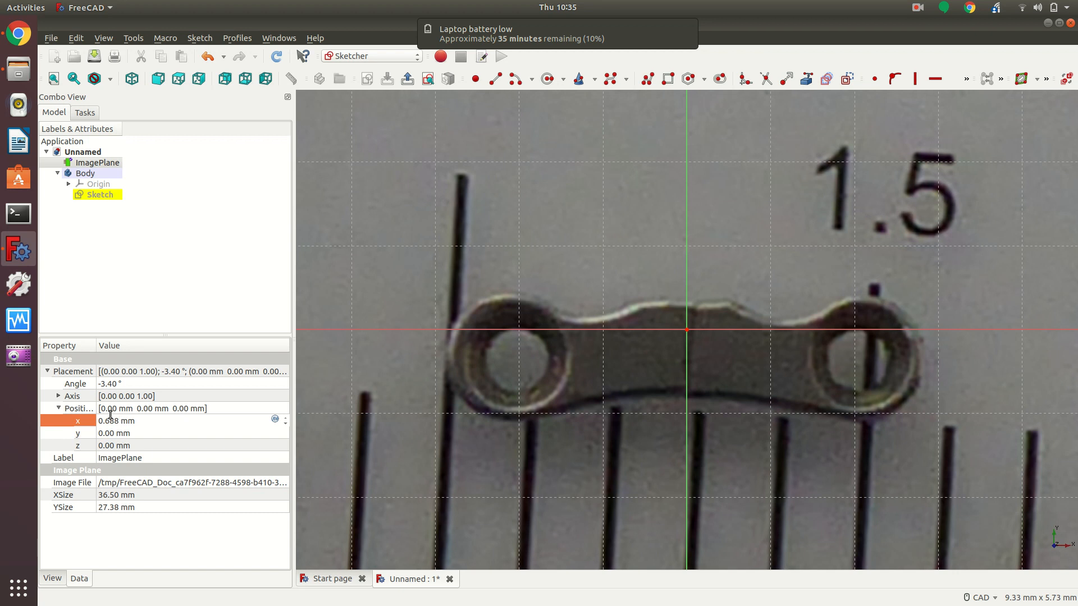
Save the document as "Winding Stem Bridge" in the Winding Stem Bridge folder under CAD, Rolex, Baguette.
{"action": "left_click", "coordinate": [93, 56]}
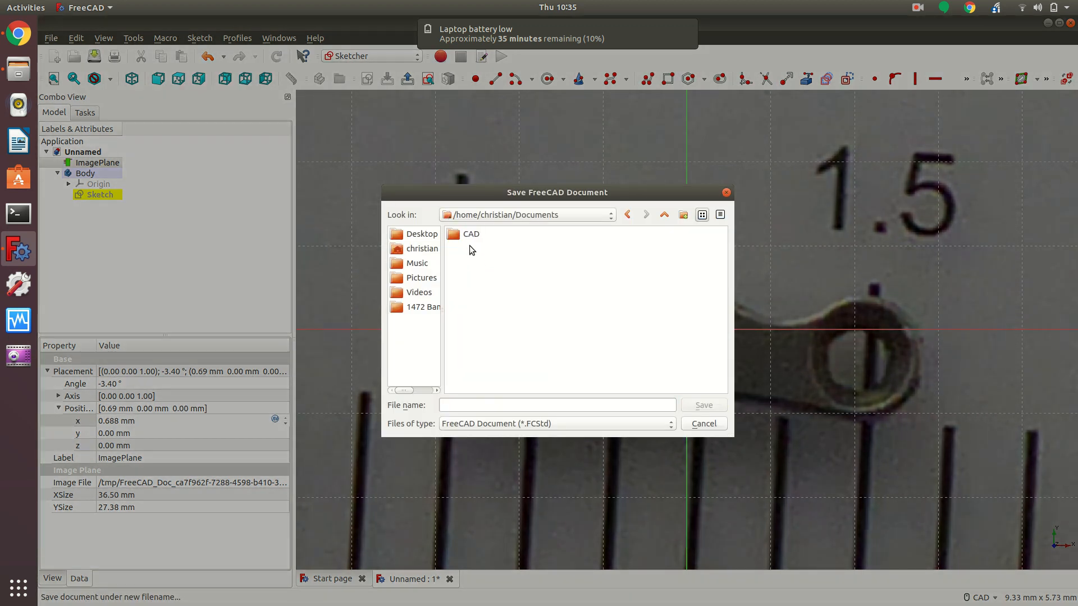
{"action": "double_click", "coordinate": [467, 235]}
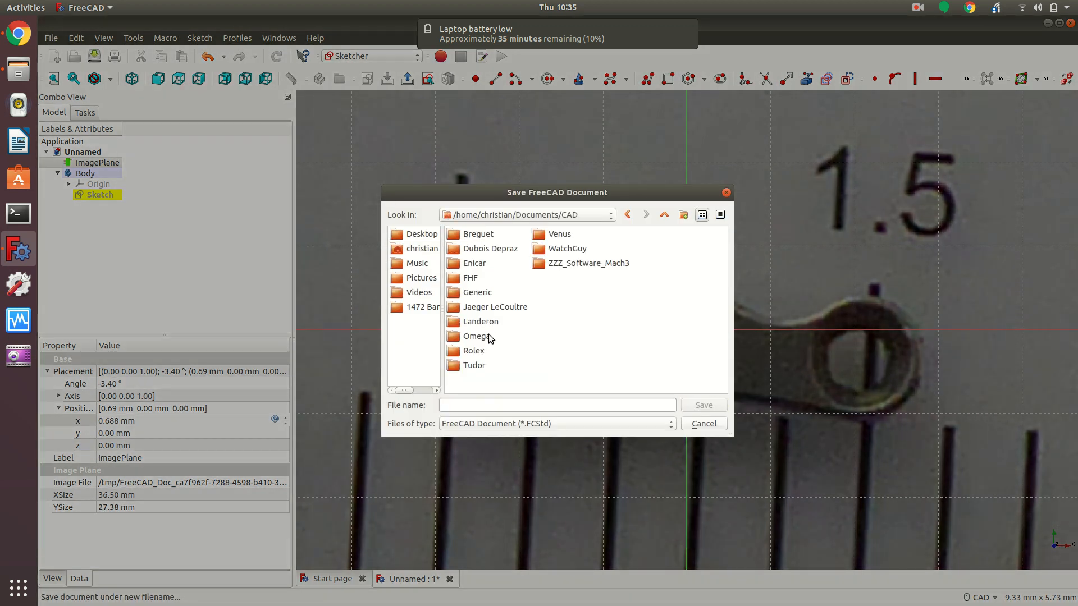
{"action": "double_click", "coordinate": [478, 351]}
{"action": "double_click", "coordinate": [475, 238]}
{"action": "double_click", "coordinate": [475, 239]}
{"action": "left_click", "coordinate": [487, 404]}
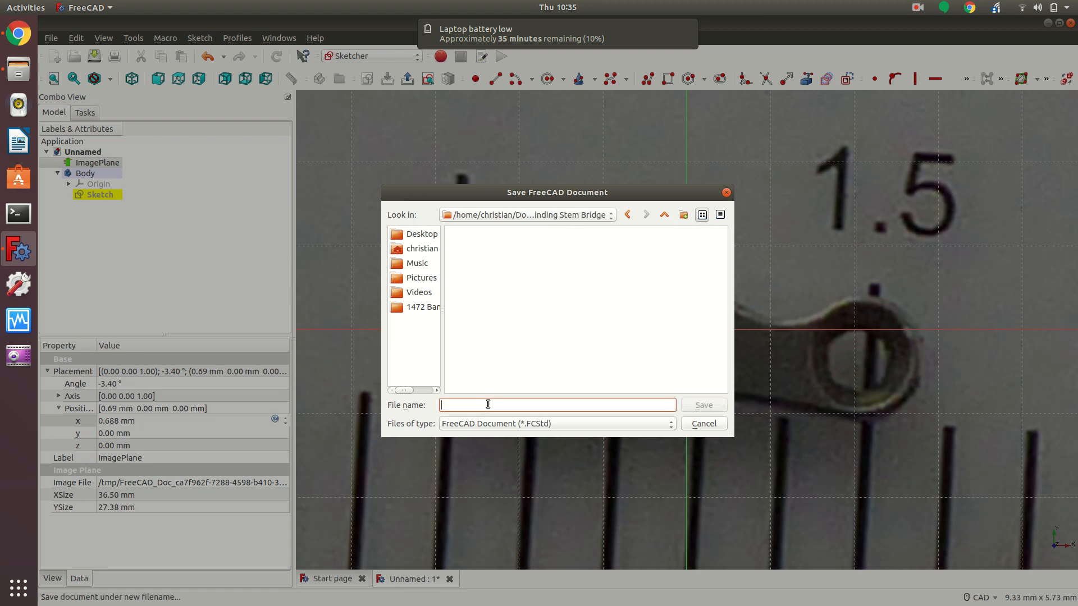
{"action": "type", "text": "Windin"}
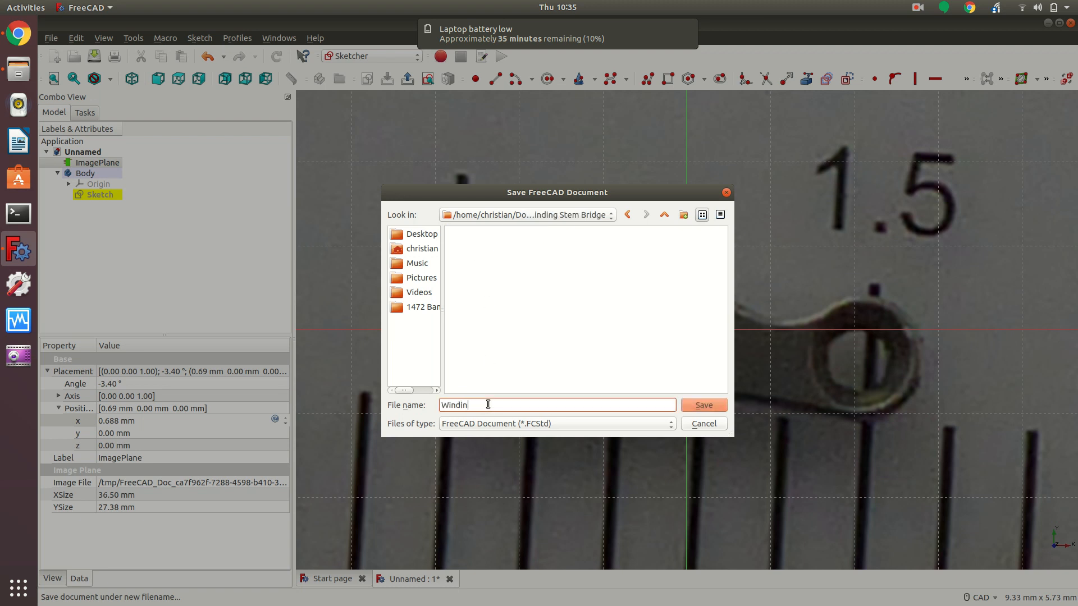
{"action": "type", "text": "g Stem Bridge"}
{"action": "key", "text": "Return"}
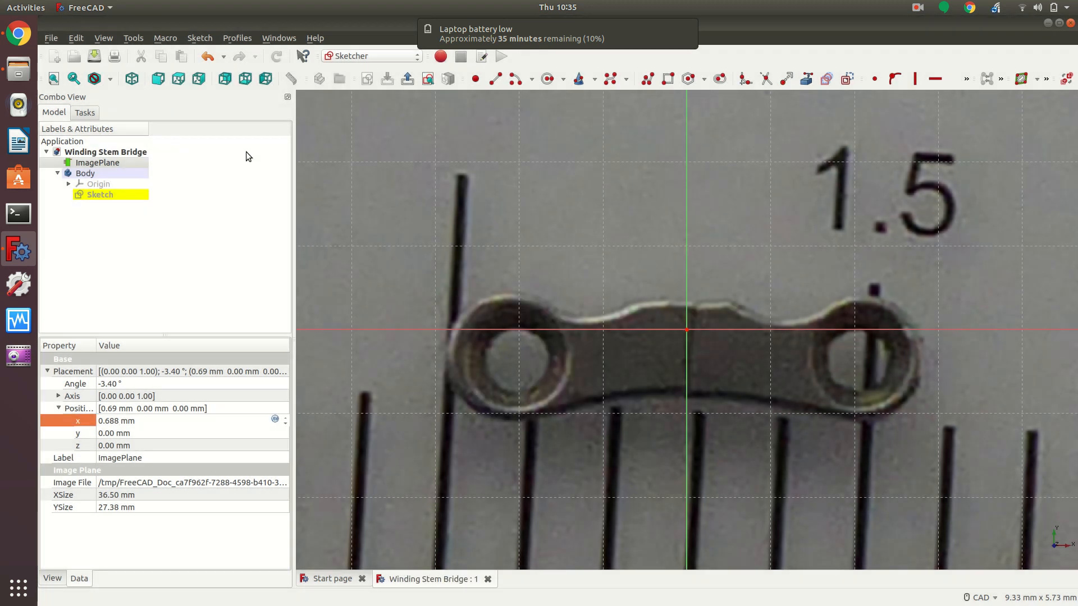
{"action": "left_click", "coordinate": [123, 195]}
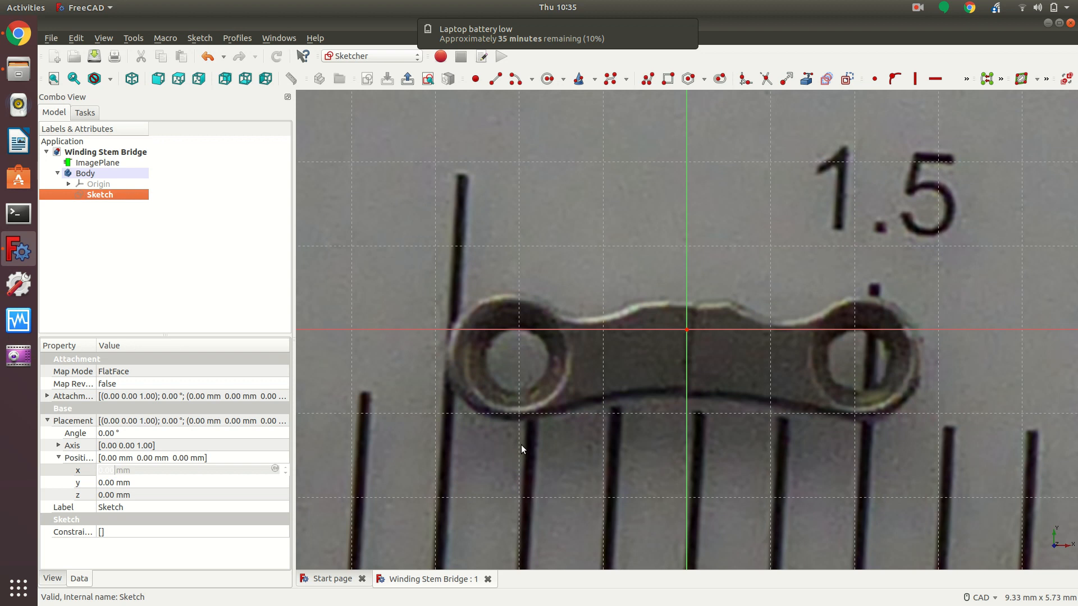
{"action": "scroll", "coordinate": [521, 449], "scroll_direction": "down", "scroll_amount": 2}
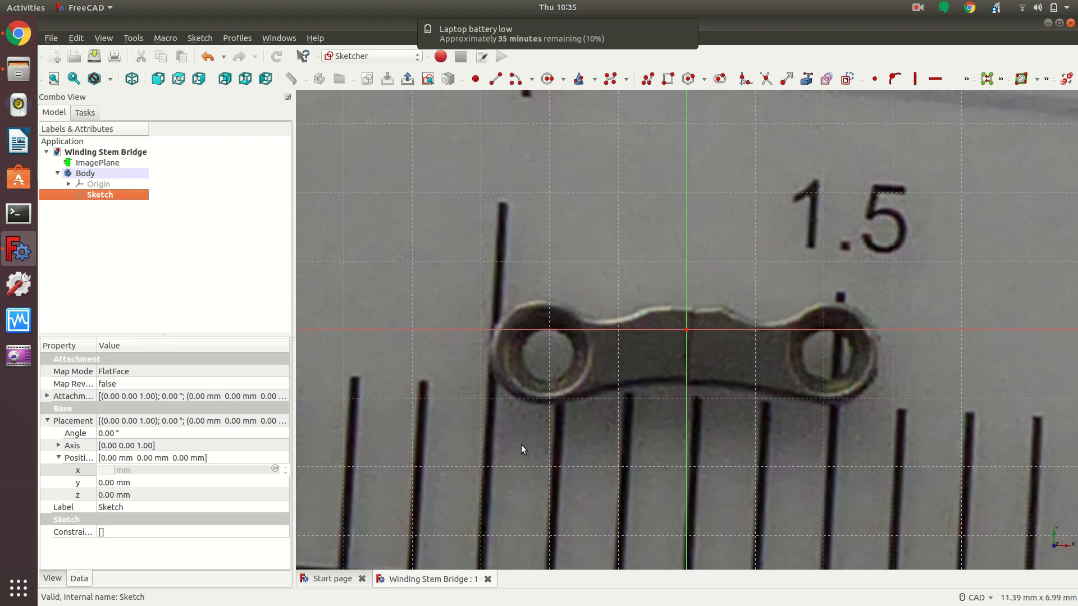
{"action": "scroll", "coordinate": [521, 449], "scroll_direction": "down", "scroll_amount": 1}
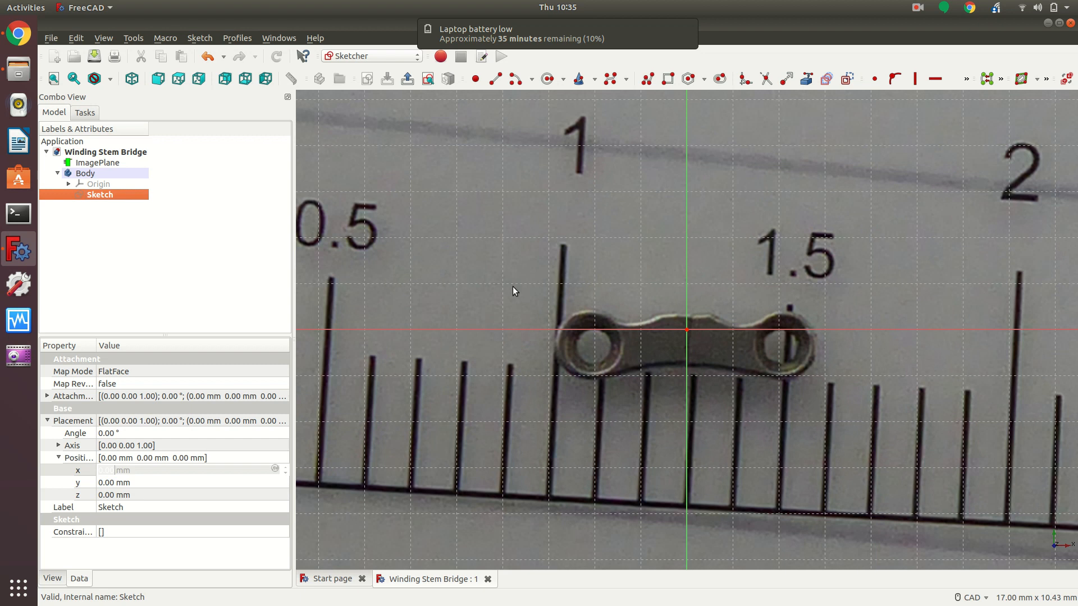
{"action": "left_click", "coordinate": [516, 82]}
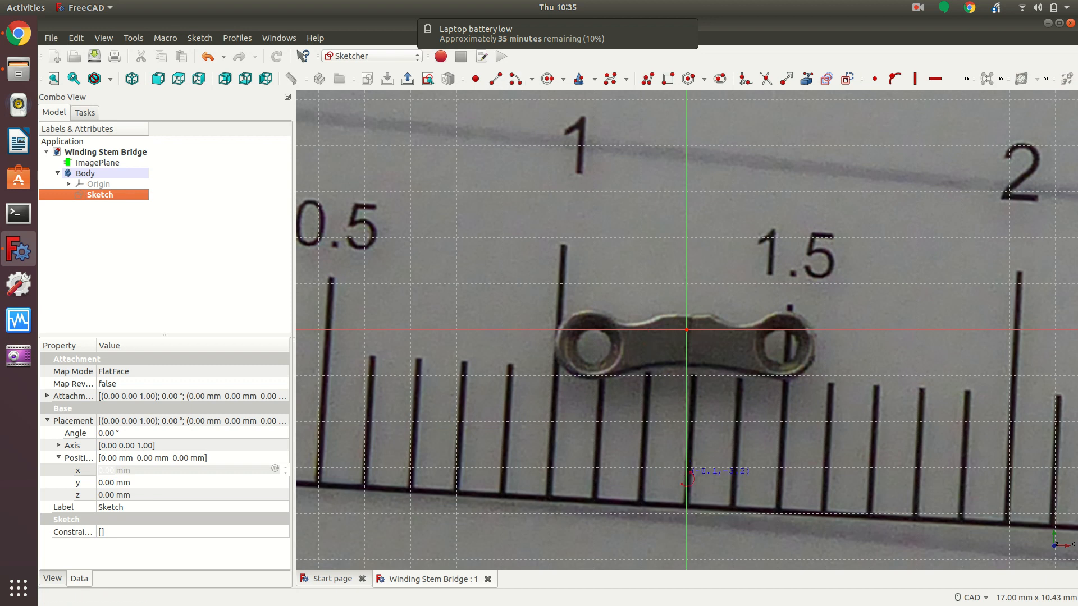
{"action": "right_click", "coordinate": [686, 542]}
{"action": "left_click", "coordinate": [686, 541]}
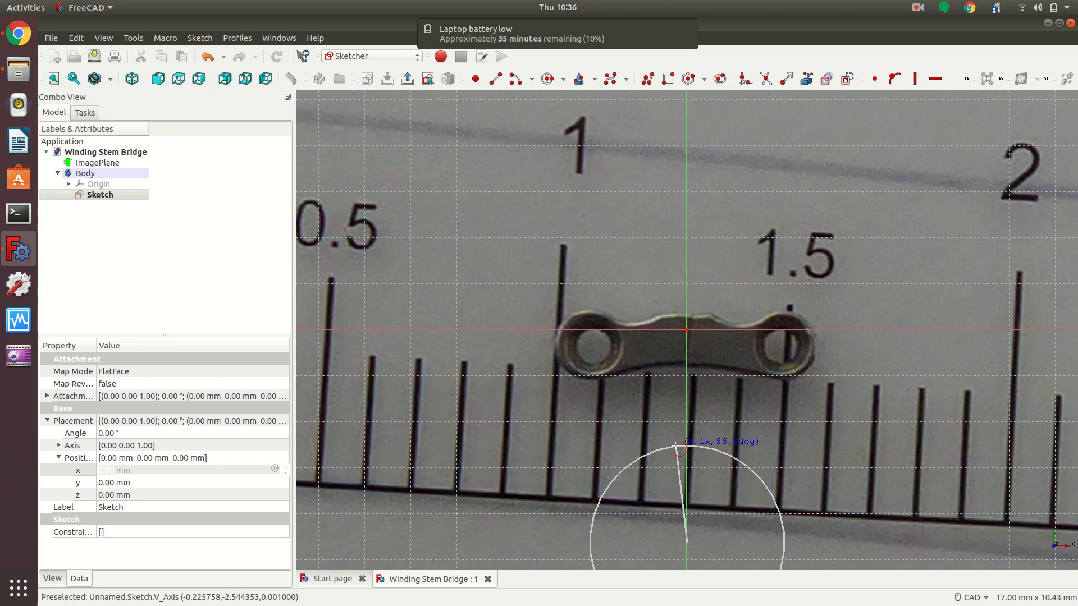
{"action": "right_click", "coordinate": [676, 445]}
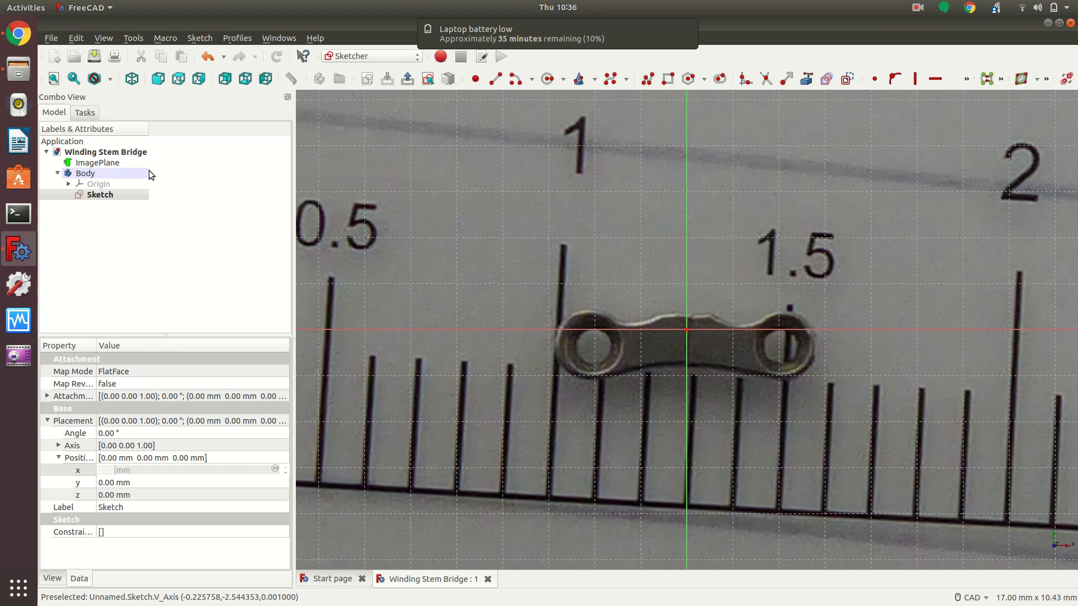
Shift the image plane along Y to centre the bridge's holes, trying 1 mm and 0.4 mm before setting 0.3 mm.
{"action": "left_click", "coordinate": [97, 162]}
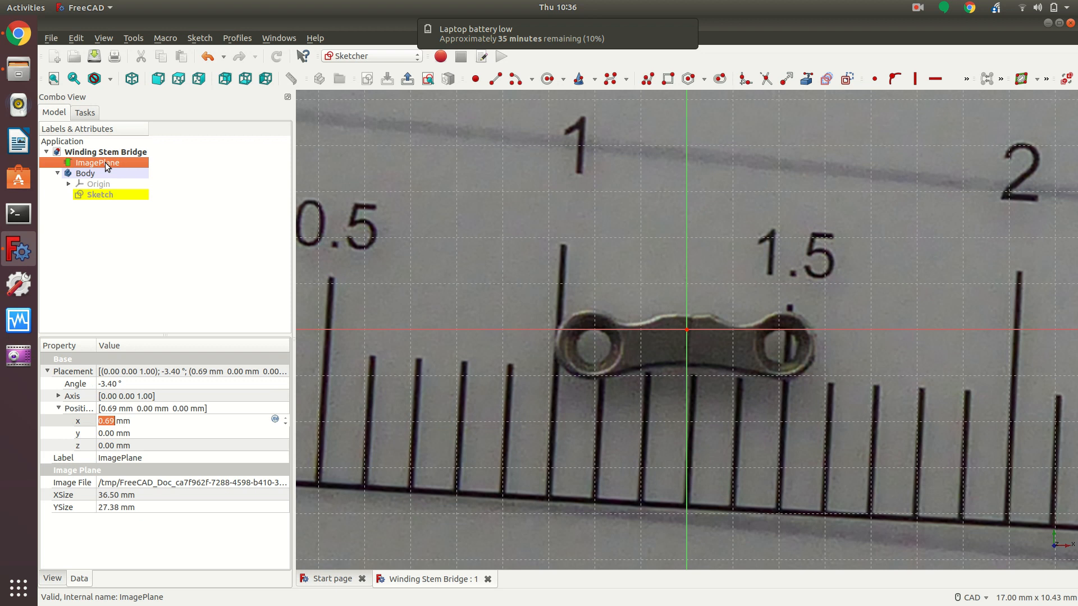
{"action": "left_click", "coordinate": [110, 434]}
{"action": "type", "text": "1"}
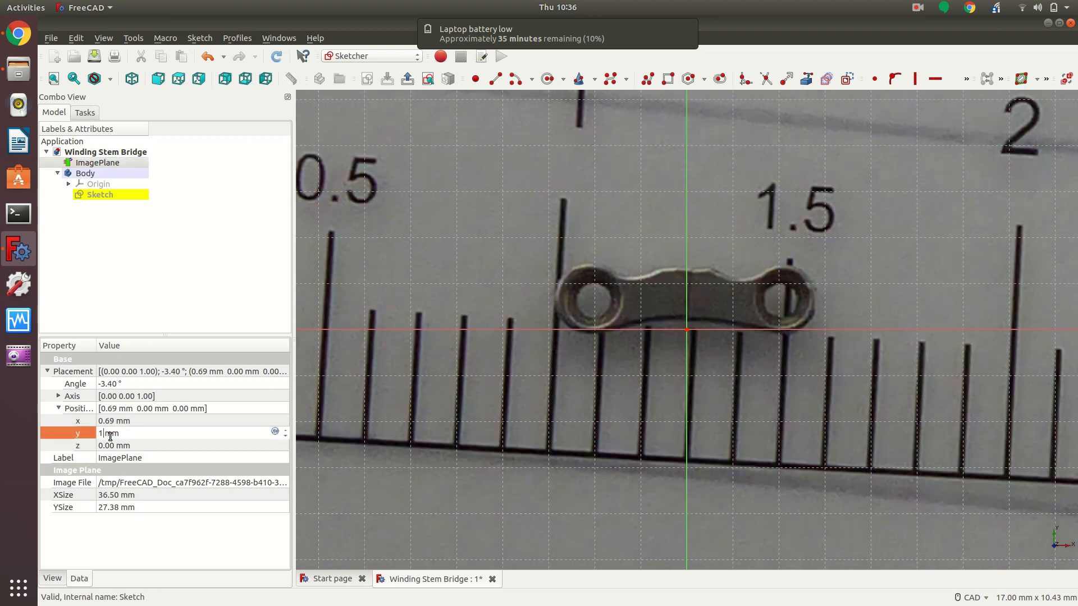
{"action": "key", "text": "BackSpace"}
{"action": "type", "text": "0."}
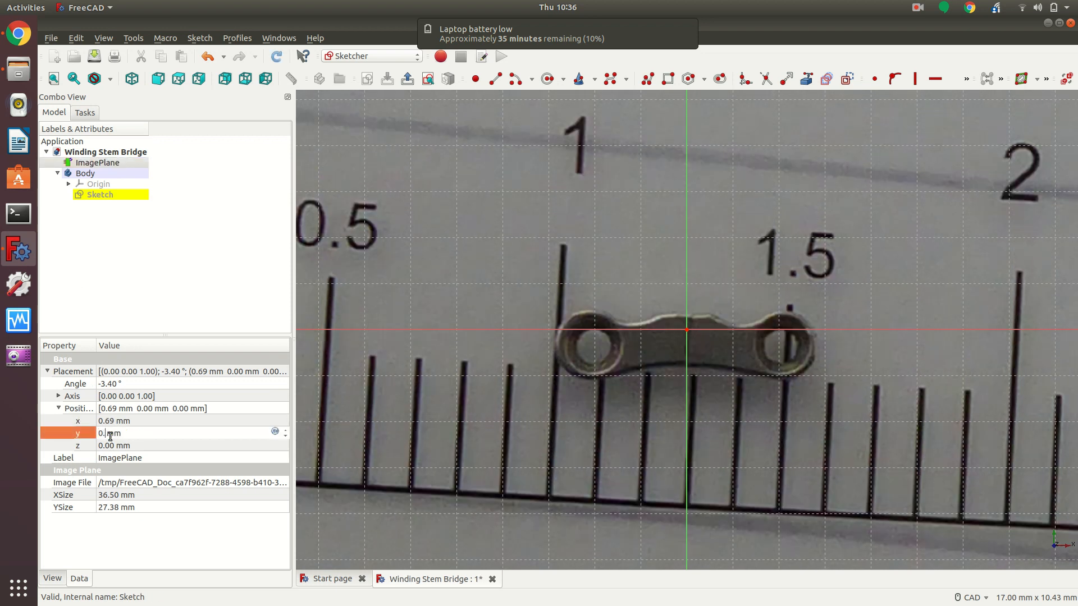
{"action": "type", "text": "4"}
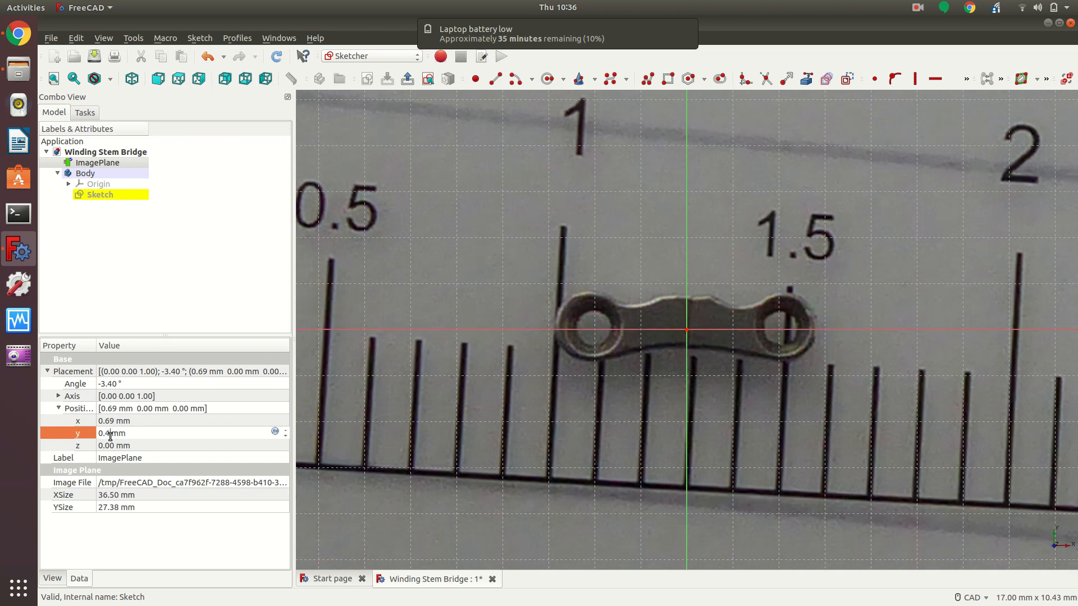
{"action": "key", "text": "BackSpace"}
{"action": "type", "text": "3"}
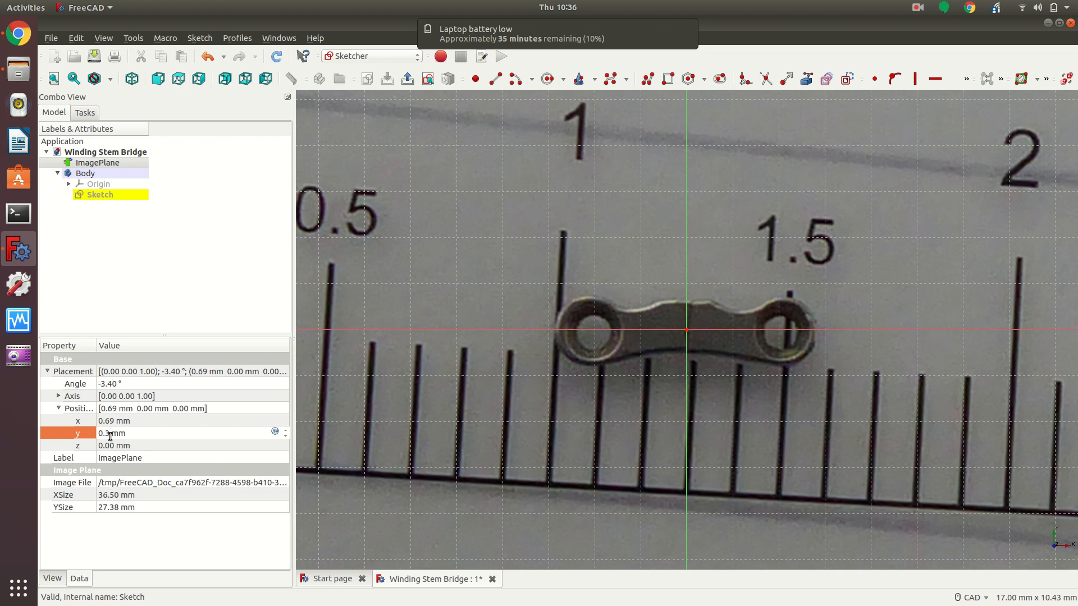
Set the image plane's Y position to 0.36 mm and reopen the body's sketch for editing.
{"action": "type", "text": "5"}
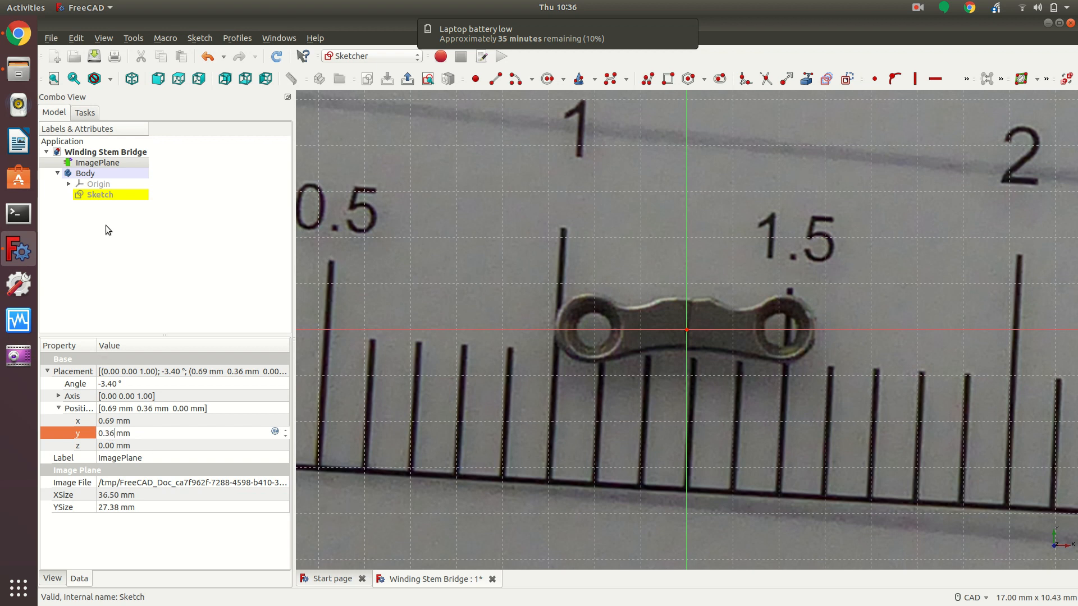
{"action": "left_click", "coordinate": [102, 196]}
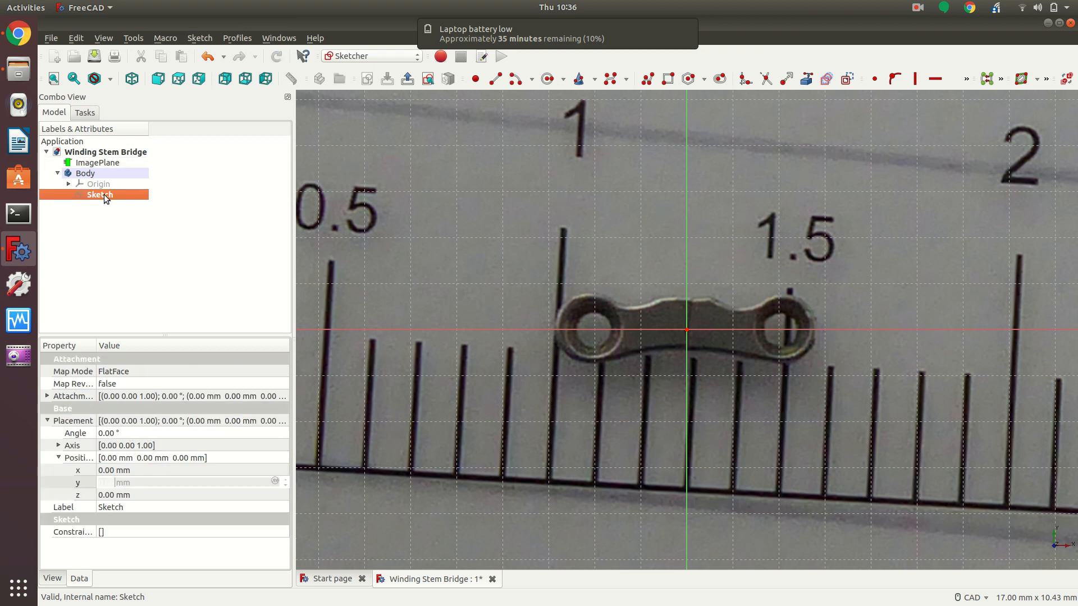
{"action": "double_click", "coordinate": [103, 194]}
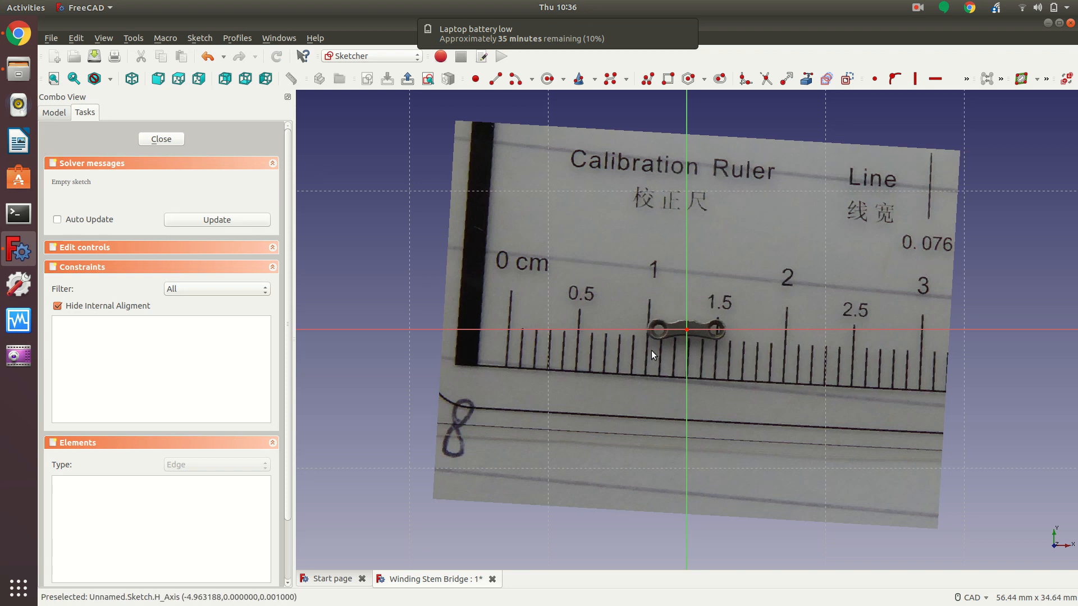
Set the sketch's grid size to 1 mm in its view properties.
{"action": "left_click", "coordinate": [54, 113]}
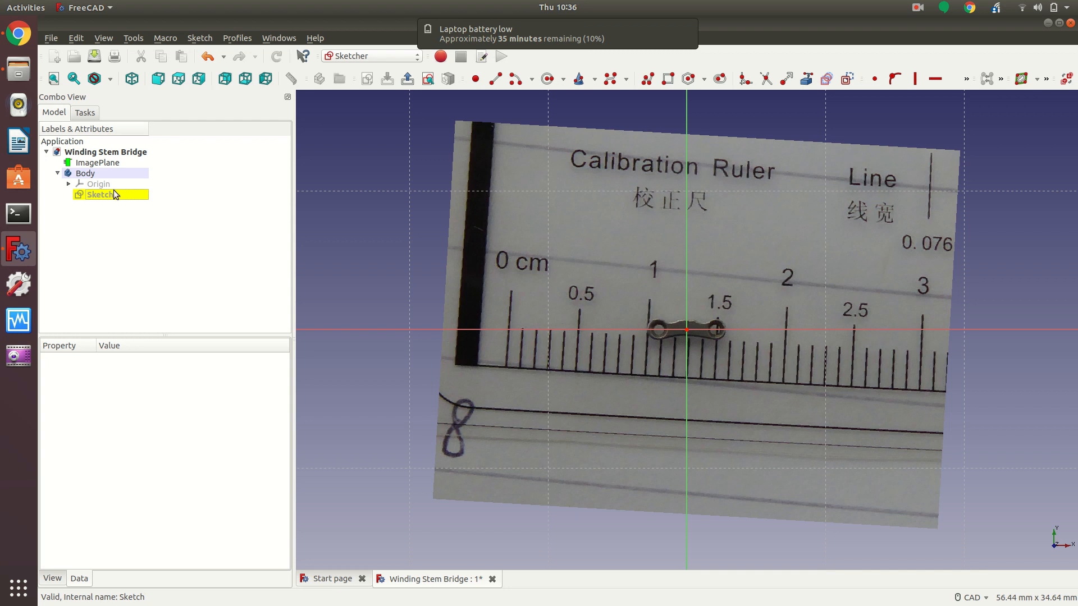
{"action": "left_click", "coordinate": [93, 196]}
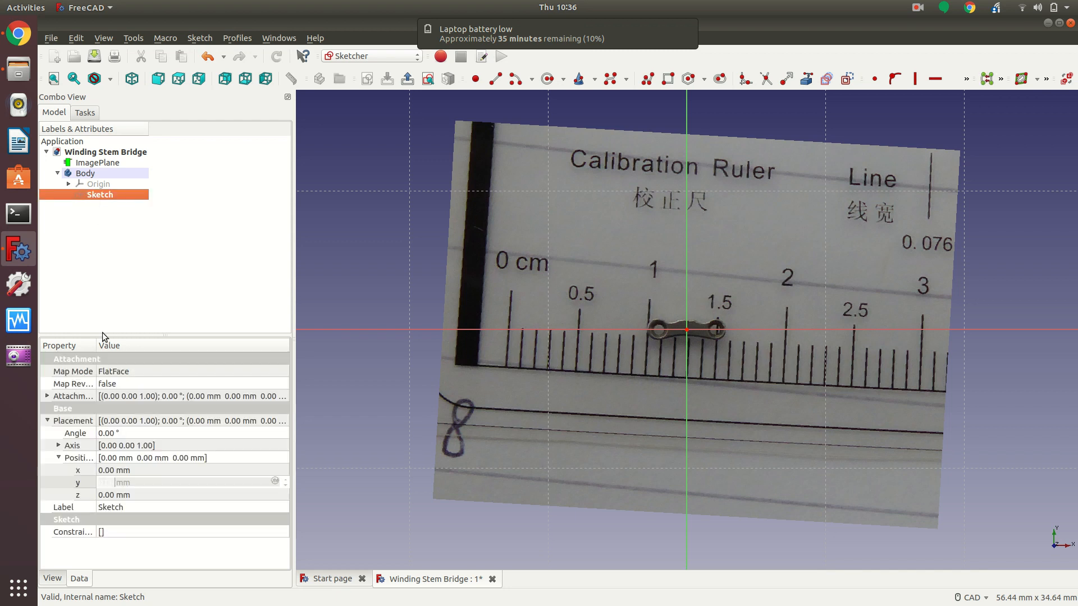
{"action": "left_click", "coordinate": [52, 578]}
{"action": "left_click", "coordinate": [133, 545]}
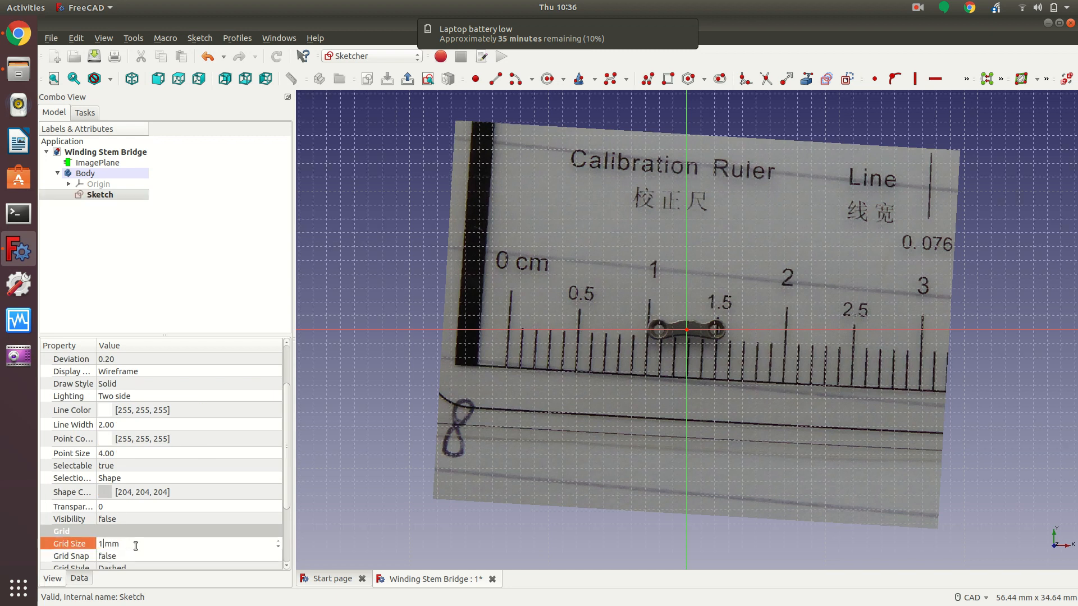
{"action": "type", "text": "1"}
{"action": "key", "text": "Return"}
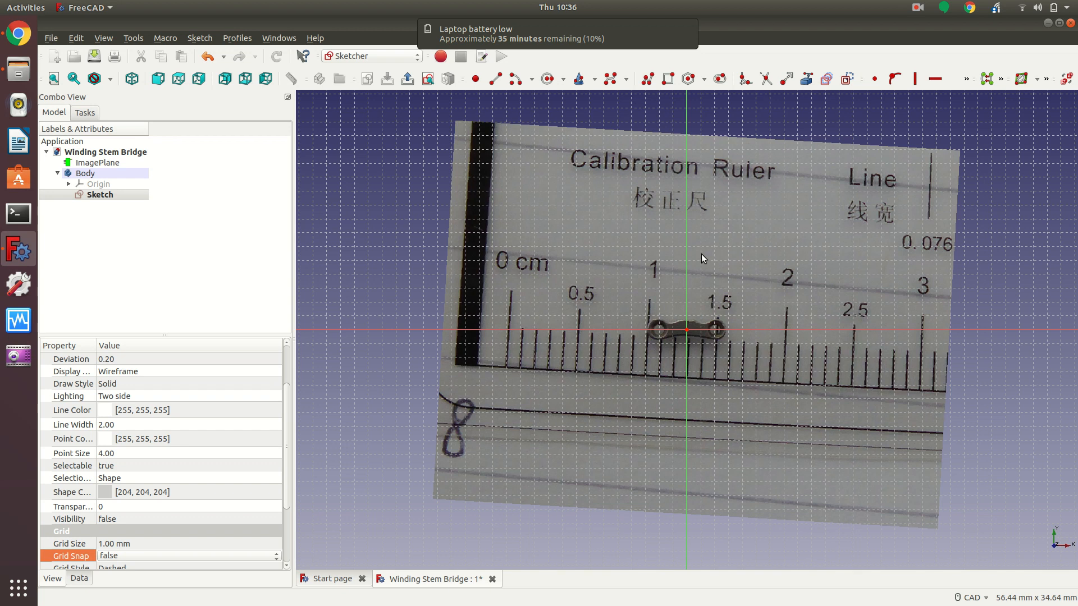
Draw an arc of about 5.8 mm radius along the bridge's lower concave edge, centred on the vertical axis below the bridge.
{"action": "scroll", "coordinate": [701, 253], "scroll_direction": "up", "scroll_amount": 5}
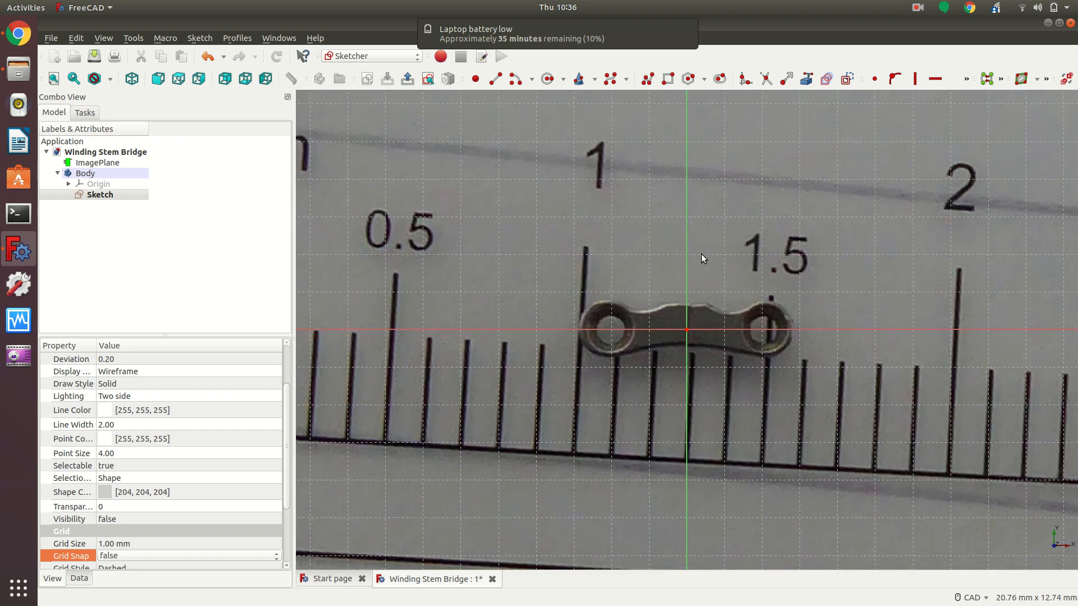
{"action": "scroll", "coordinate": [701, 253], "scroll_direction": "down", "scroll_amount": 1}
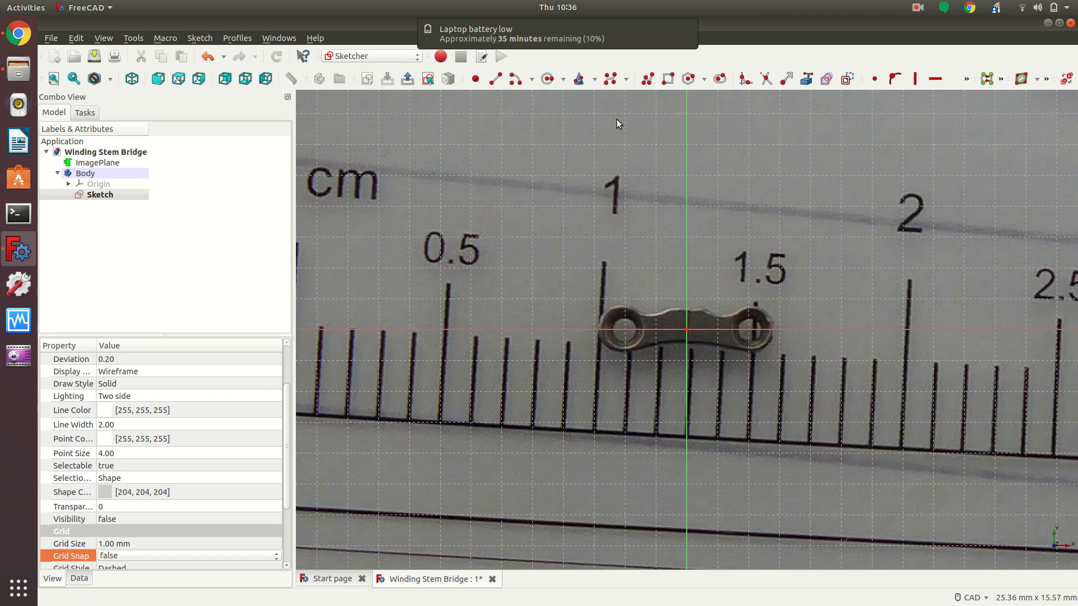
{"action": "left_click", "coordinate": [515, 85]}
{"action": "left_click", "coordinate": [687, 520]}
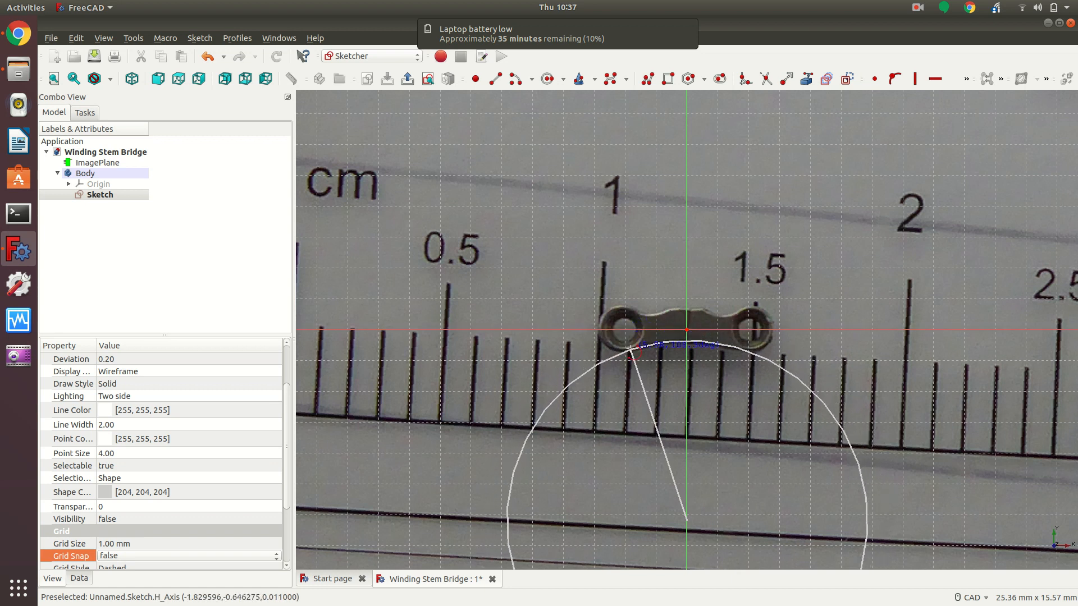
{"action": "left_click", "coordinate": [631, 351]}
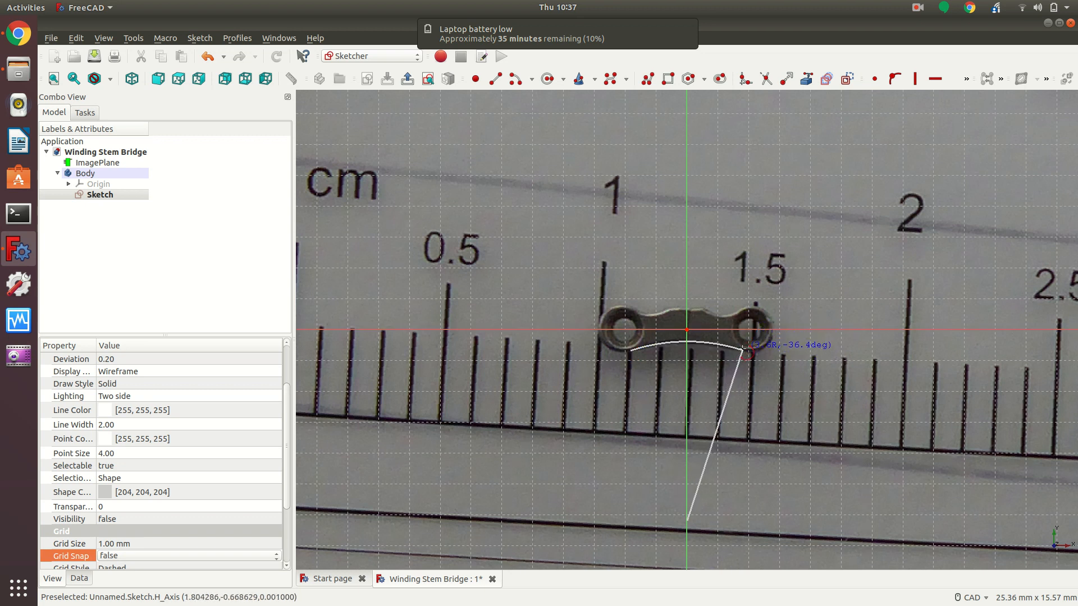
{"action": "left_click", "coordinate": [742, 349]}
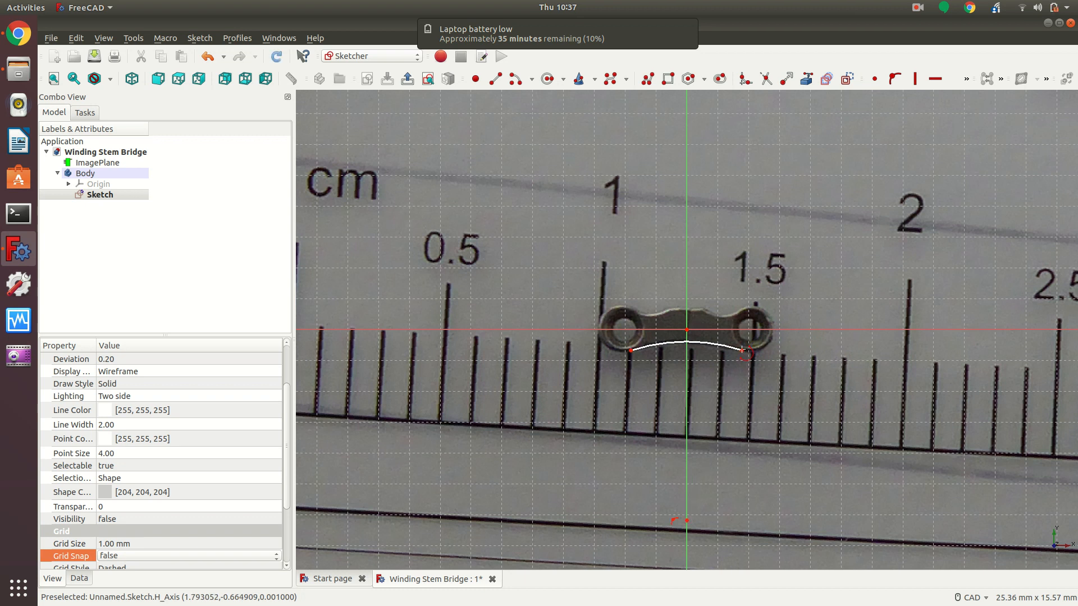
Add a radius constraint of 5.5 mm to the arc along the bridge's lower edge.
{"action": "scroll", "coordinate": [742, 349], "scroll_direction": "up", "scroll_amount": 6}
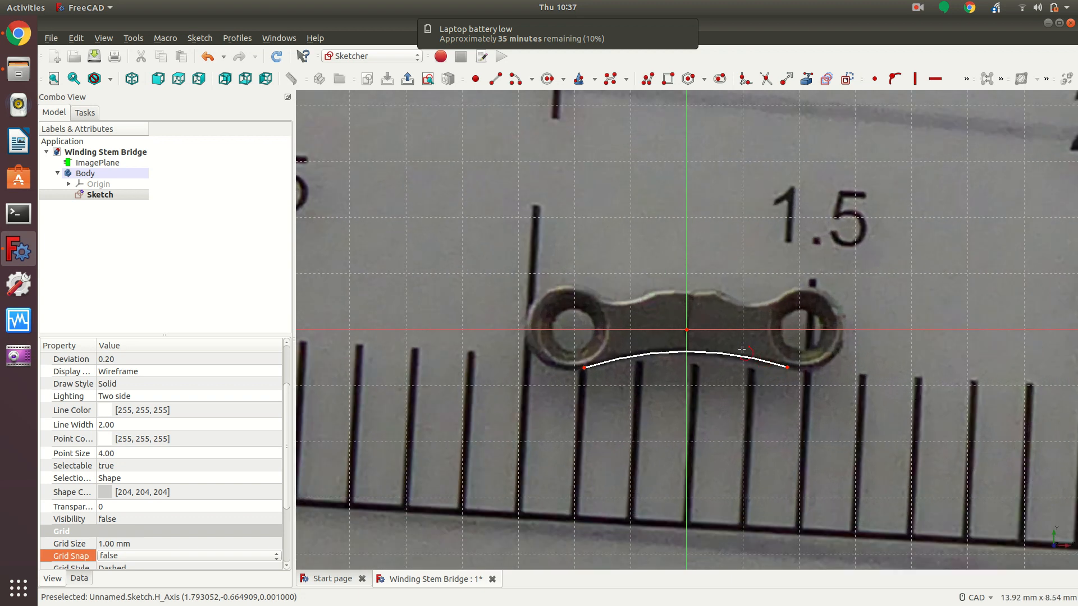
{"action": "scroll", "coordinate": [742, 349], "scroll_direction": "up", "scroll_amount": 1}
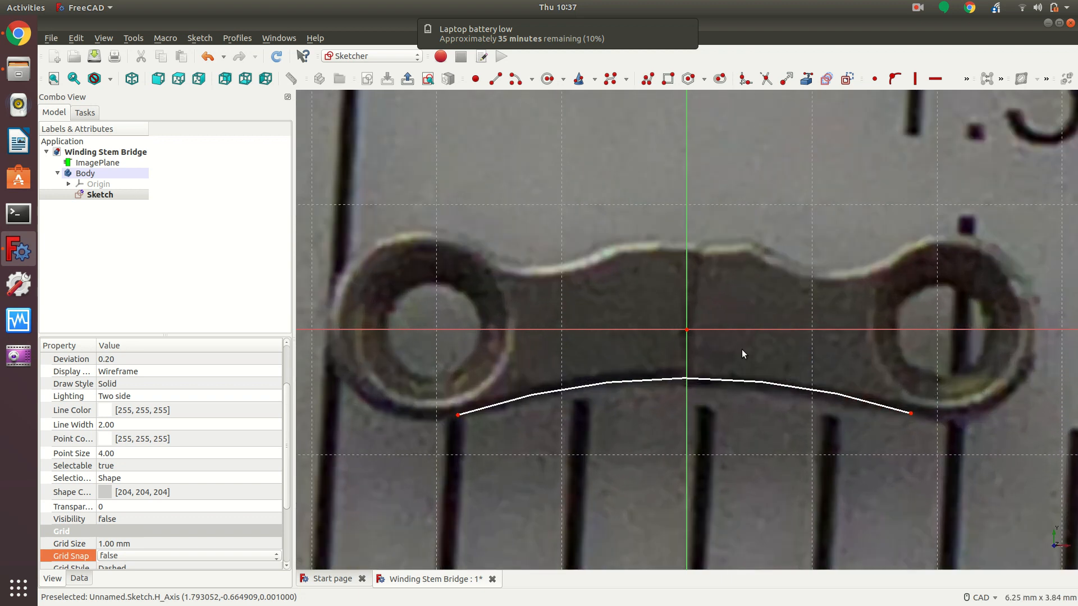
{"action": "left_click", "coordinate": [703, 377]}
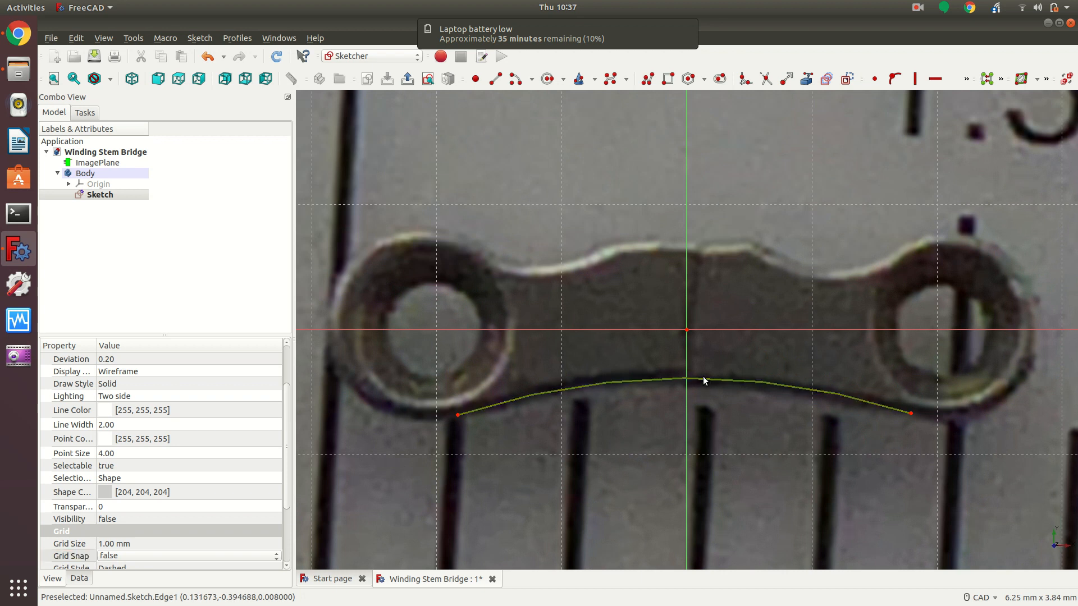
{"action": "left_click", "coordinate": [968, 80]}
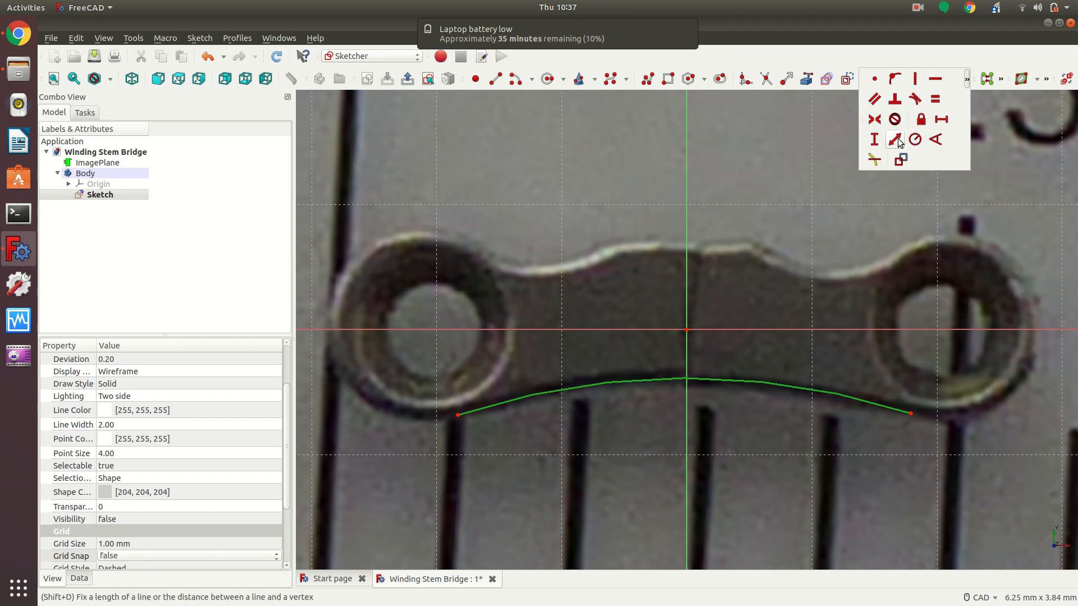
{"action": "left_click", "coordinate": [917, 147]}
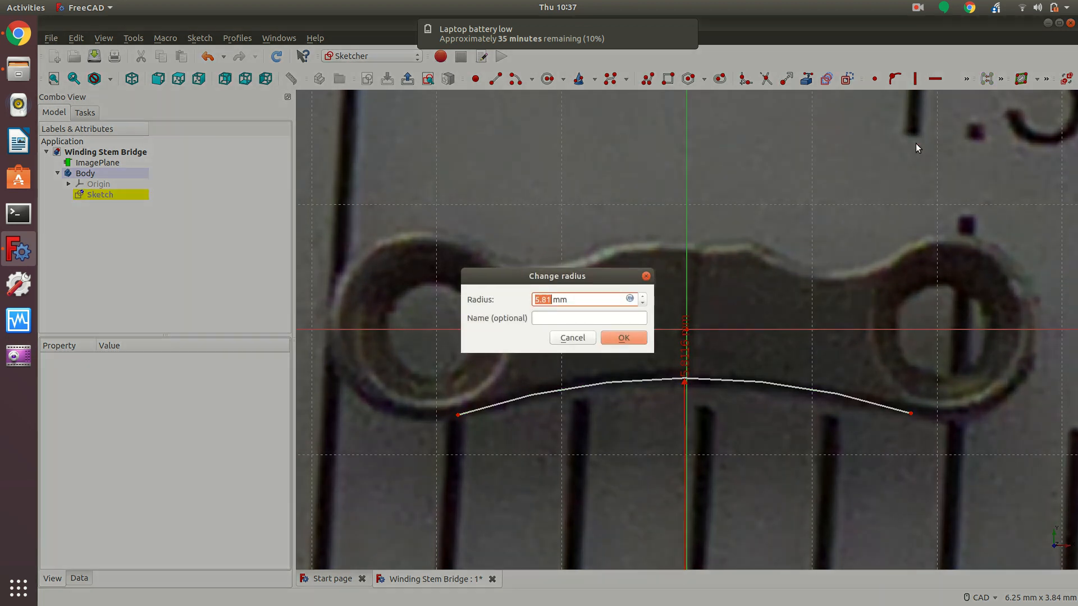
{"action": "type", "text": "5.8"}
{"action": "key", "text": "Tab"}
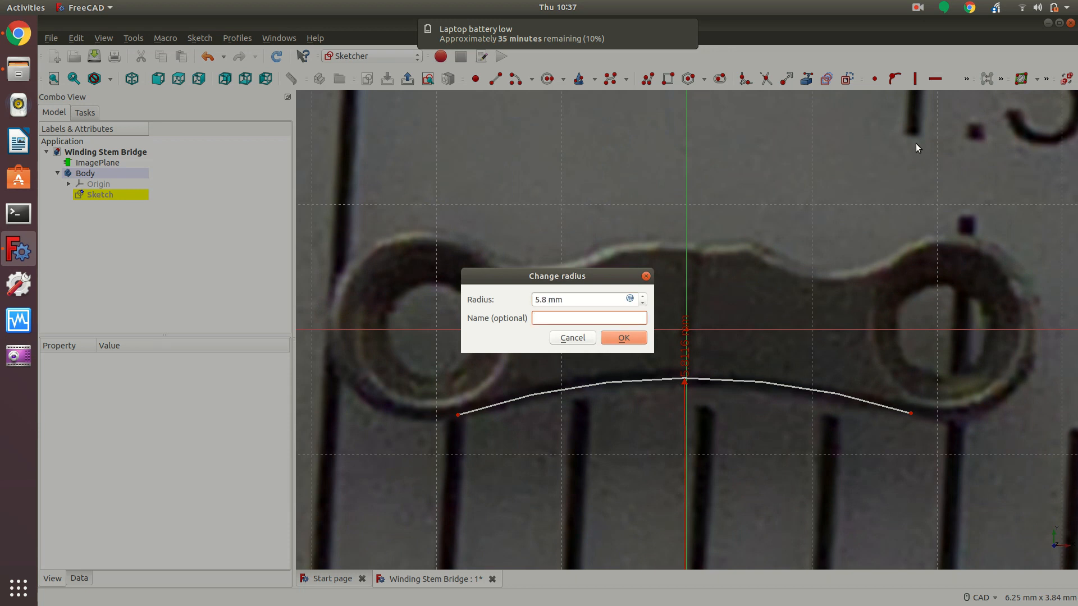
{"action": "key", "text": "shift+Tab"}
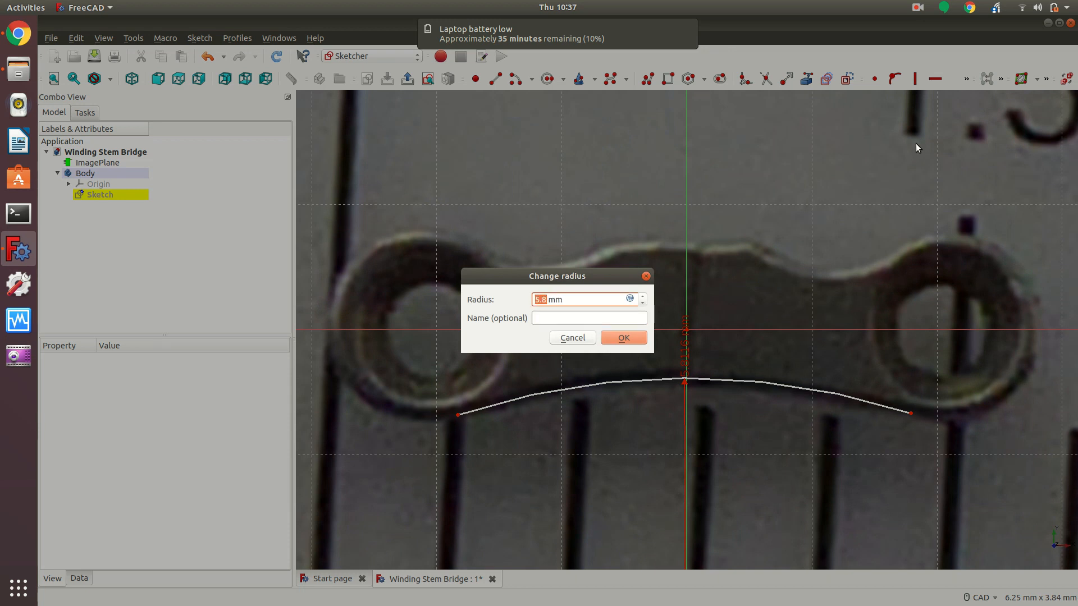
{"action": "type", "text": "5.5"}
{"action": "key", "text": "Return"}
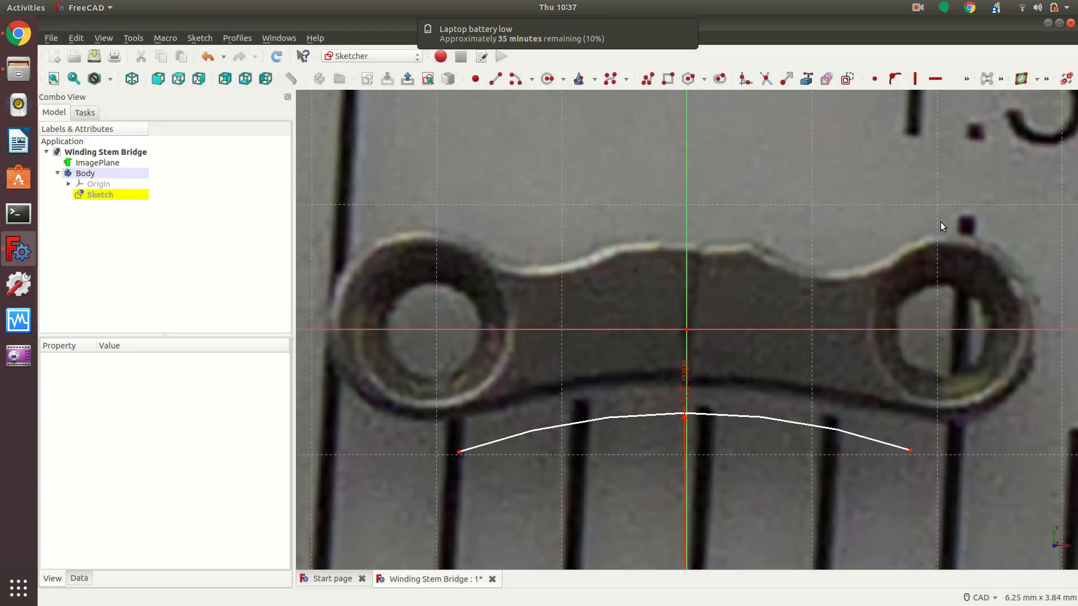
Set the lower arc's radius to 5.77 mm.
{"action": "double_click", "coordinate": [684, 397]}
{"action": "type", "text": "5.77"}
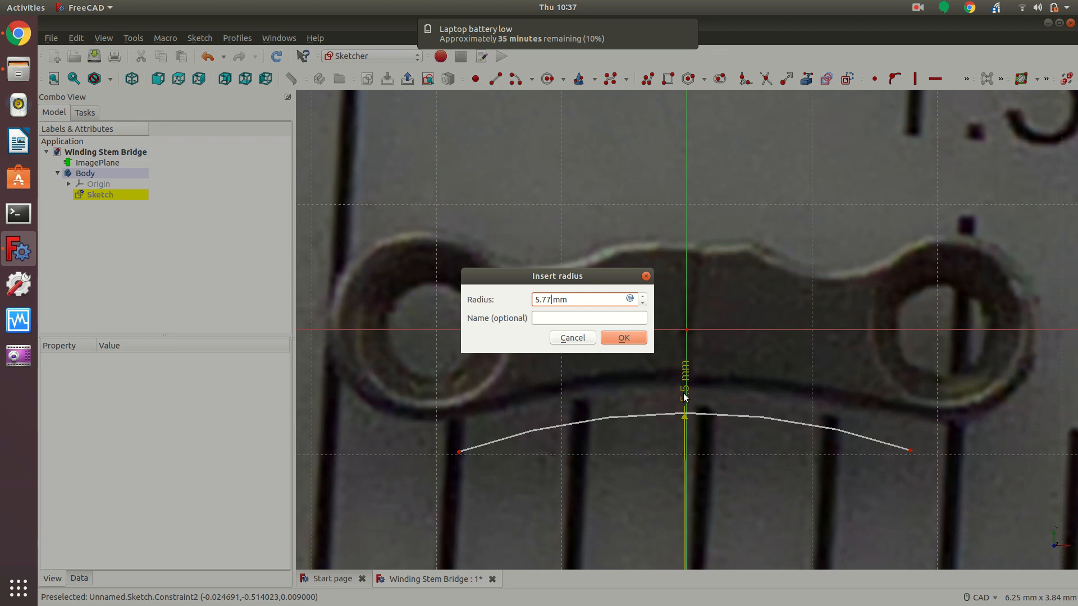
{"action": "key", "text": "Return"}
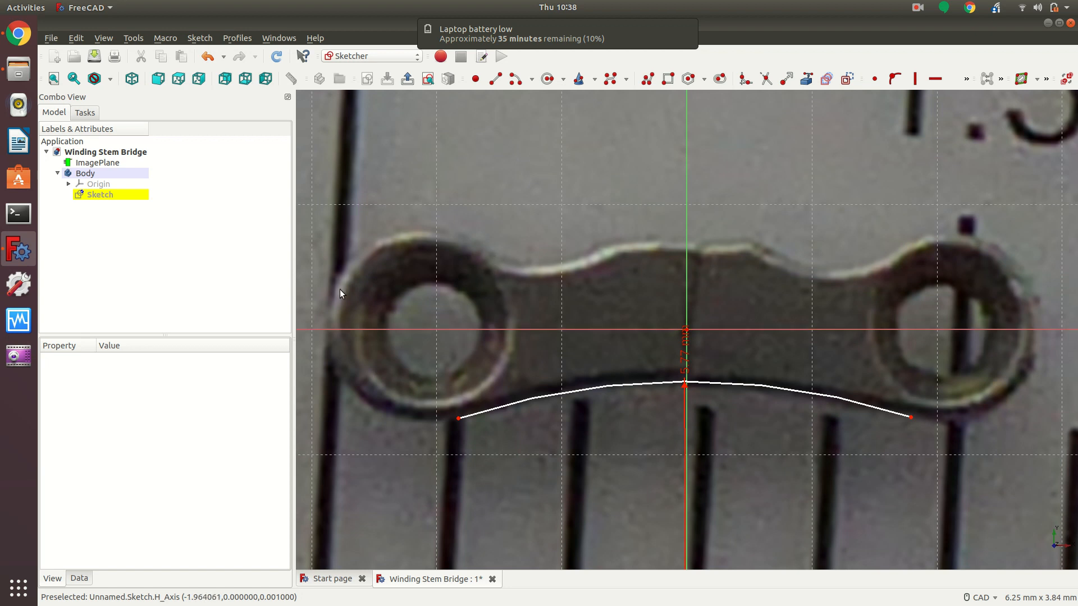
Draw an arc of about 0.8 mm radius around the bridge's left end, centred on the hole and ending at the lower arc's left endpoint.
{"action": "left_click", "coordinate": [515, 78]}
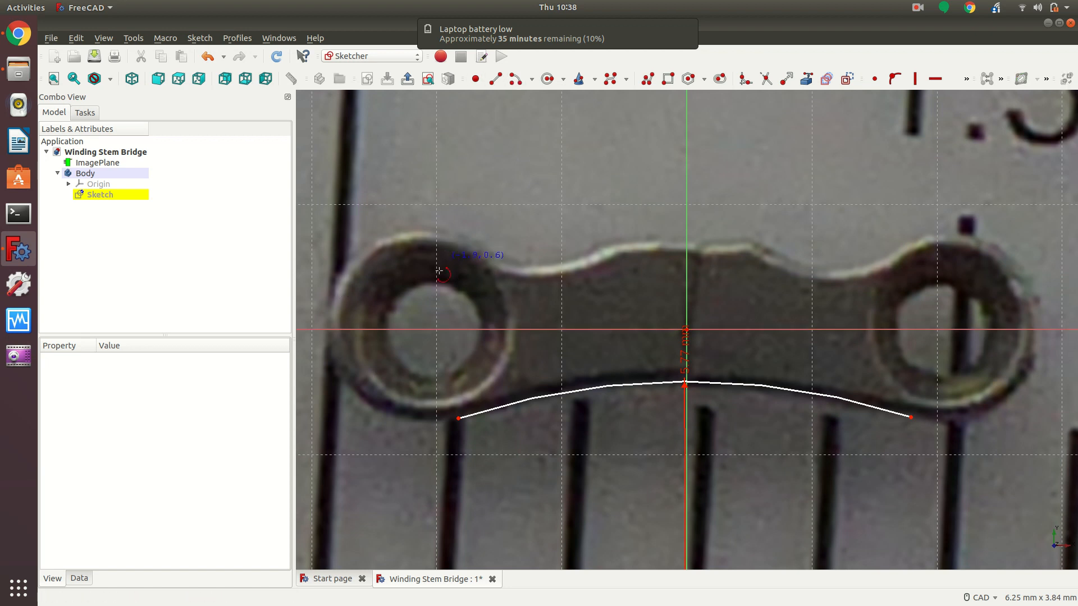
{"action": "left_click", "coordinate": [431, 330]}
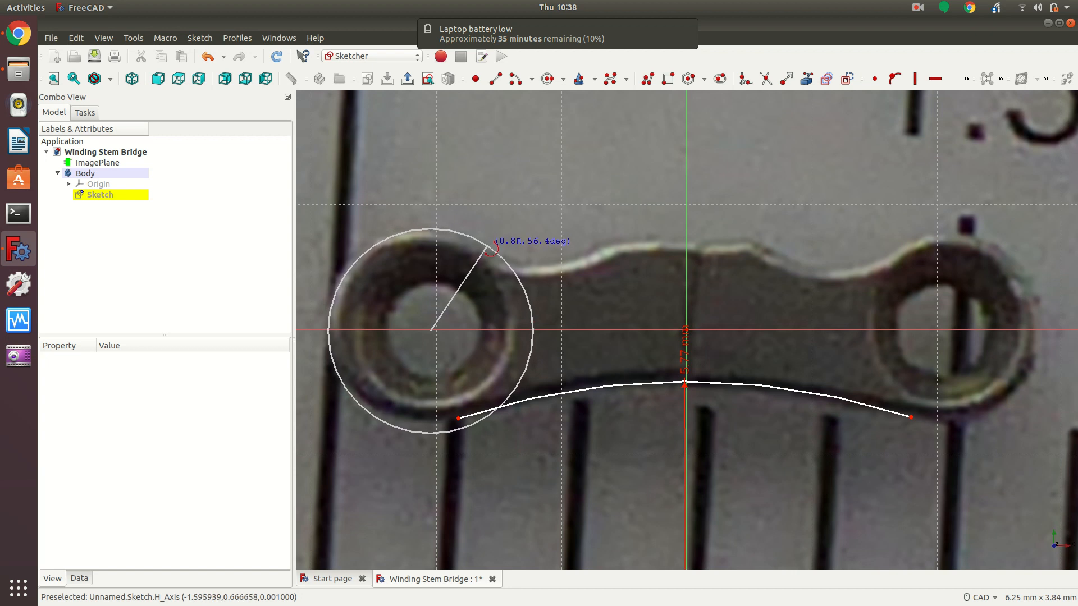
{"action": "left_click", "coordinate": [487, 247]}
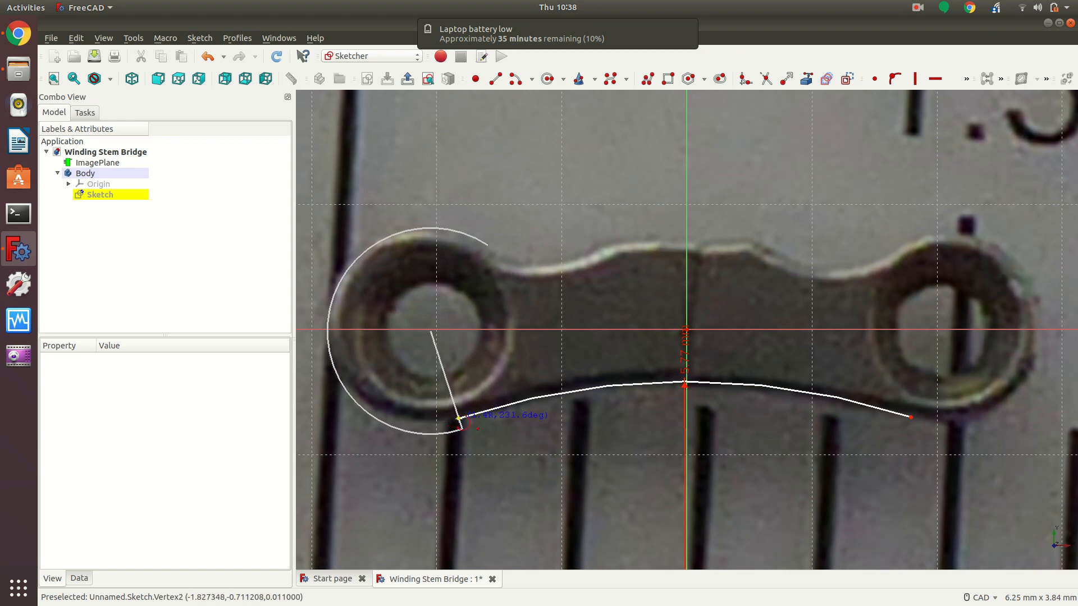
{"action": "left_click", "coordinate": [459, 419]}
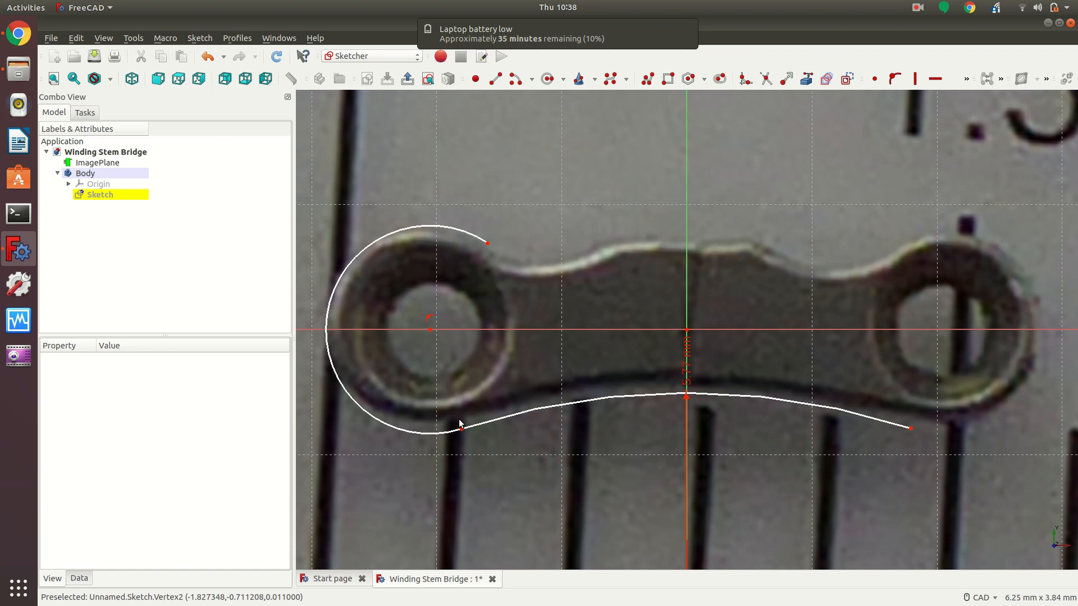
Try to move the left arc's centre, and undo back to before its end was joined to the lower arc.
{"action": "left_click", "coordinate": [429, 333]}
{"action": "left_click_drag", "start_coordinate": [430, 332], "coordinate": [431, 313]}
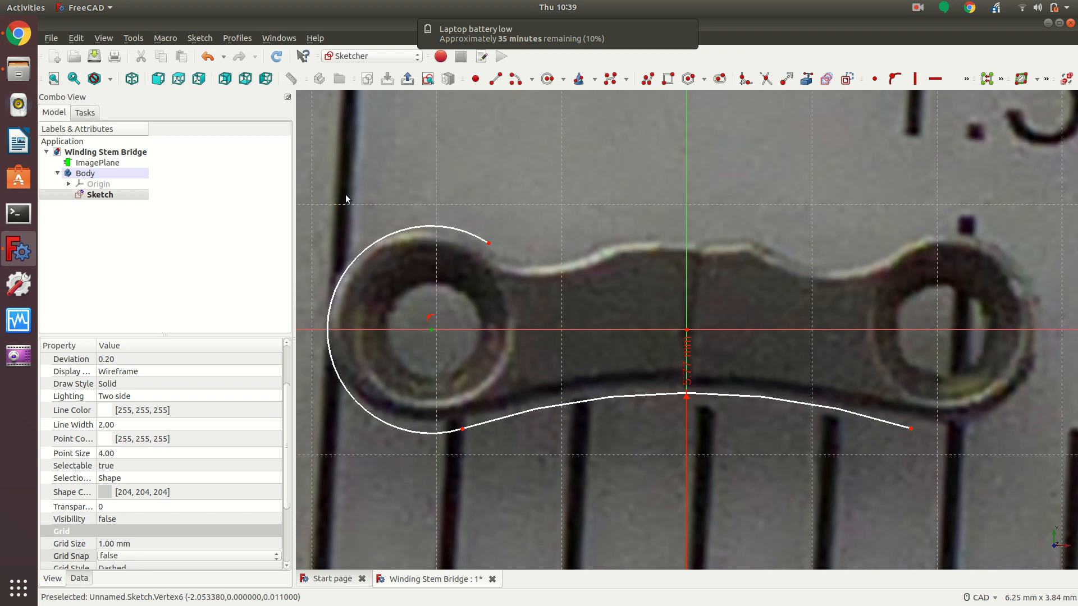
{"action": "left_click", "coordinate": [207, 57]}
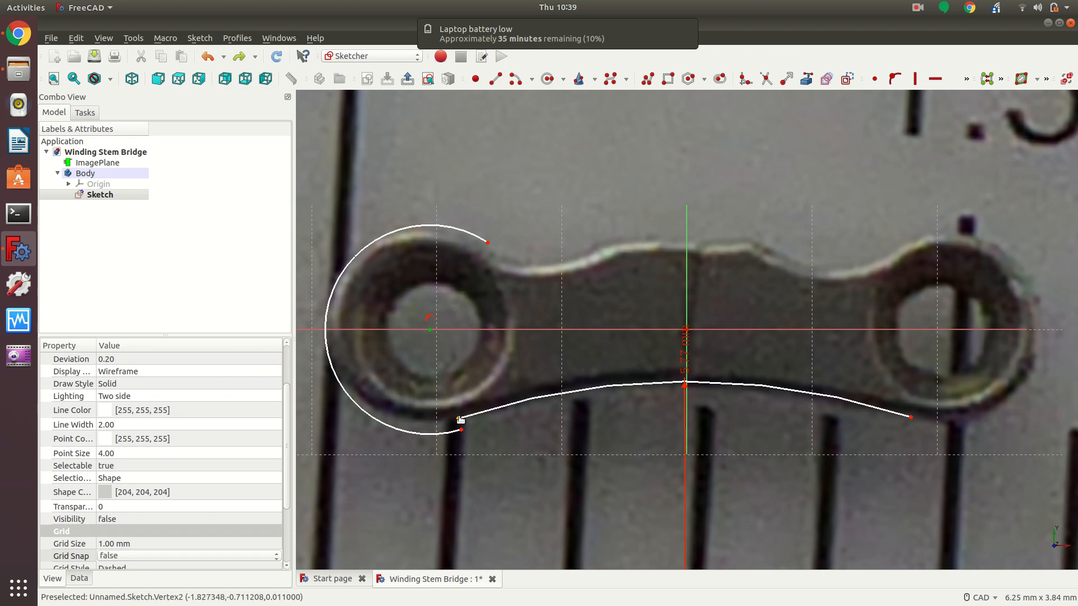
Try to constrain the distance between the lower arc's two endpoints.
{"action": "left_click", "coordinate": [910, 417]}
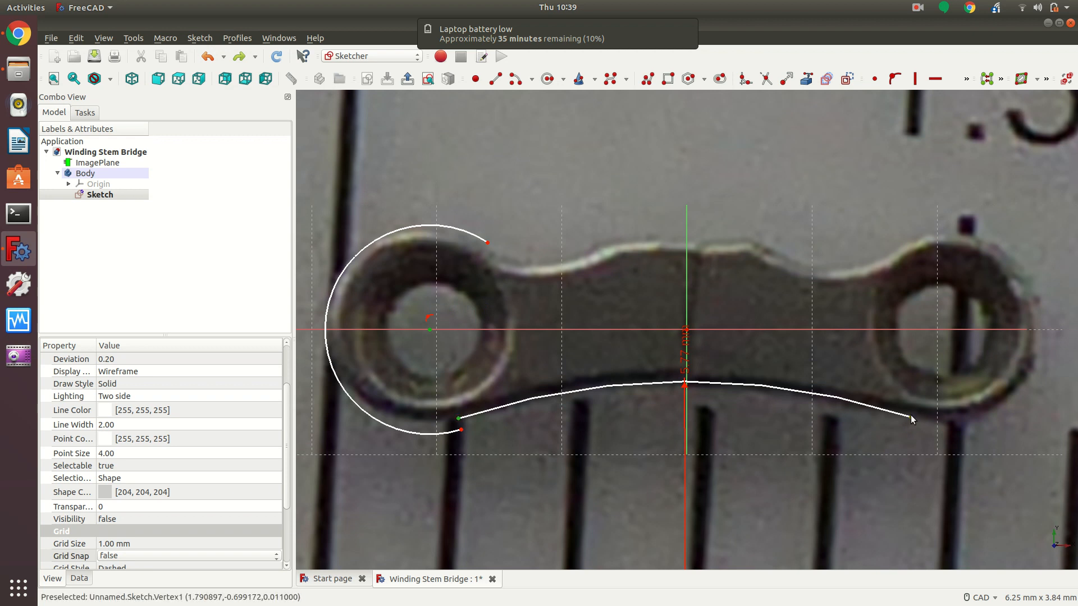
{"action": "left_click", "coordinate": [967, 79]}
{"action": "left_click", "coordinate": [894, 139]}
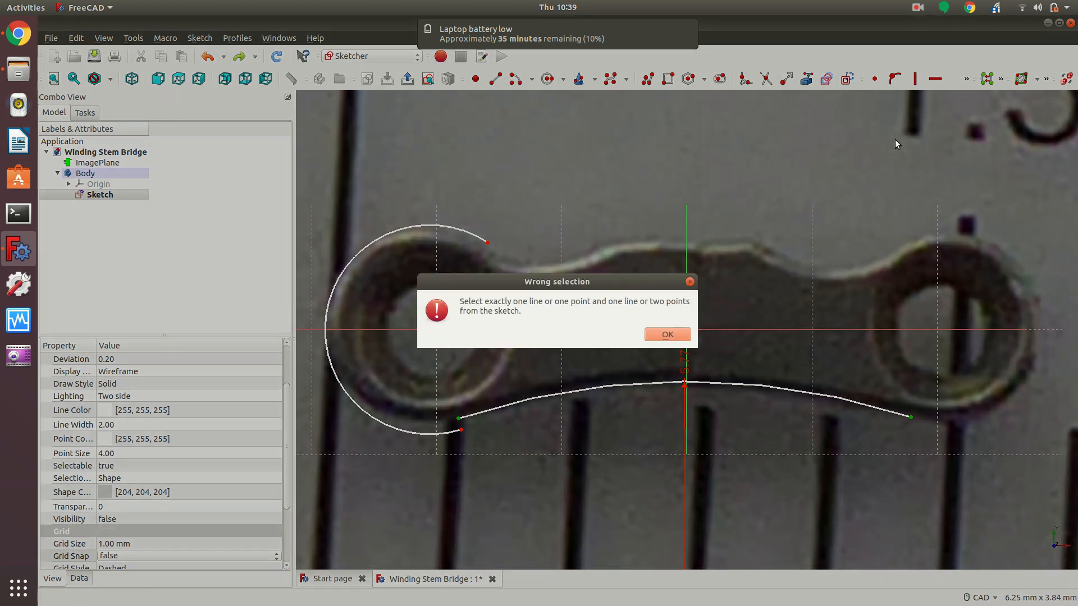
{"action": "left_click", "coordinate": [653, 336]}
{"action": "left_click", "coordinate": [594, 213]}
Select only the lower arc's two endpoints and fix the distance between them at its current value.
{"action": "left_click", "coordinate": [459, 418]}
{"action": "left_click", "coordinate": [911, 417]}
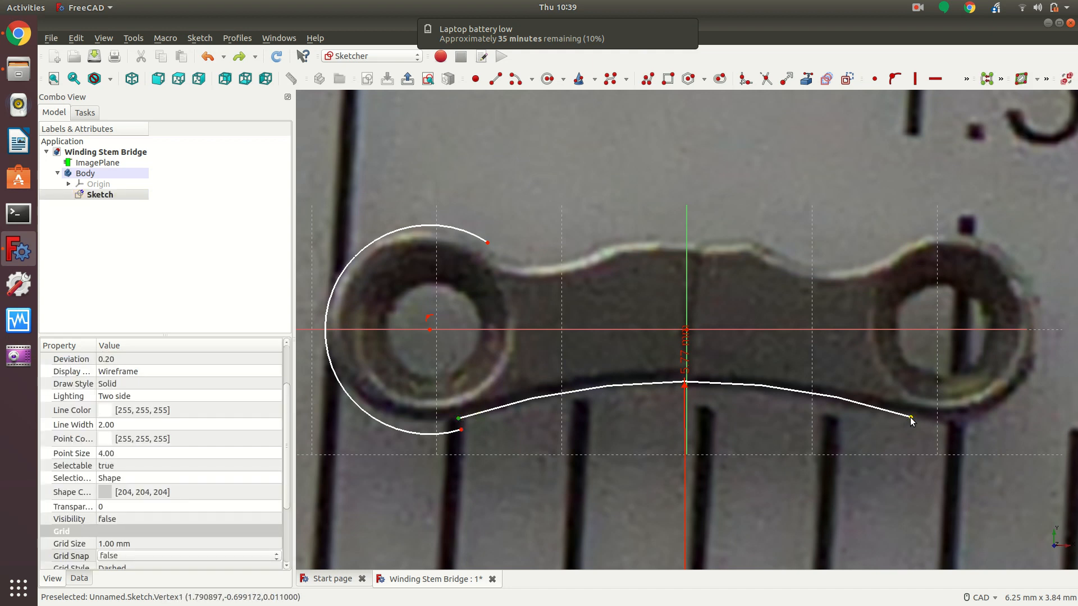
{"action": "left_click", "coordinate": [968, 80]}
{"action": "left_click", "coordinate": [897, 138]}
{"action": "key", "text": "Return"}
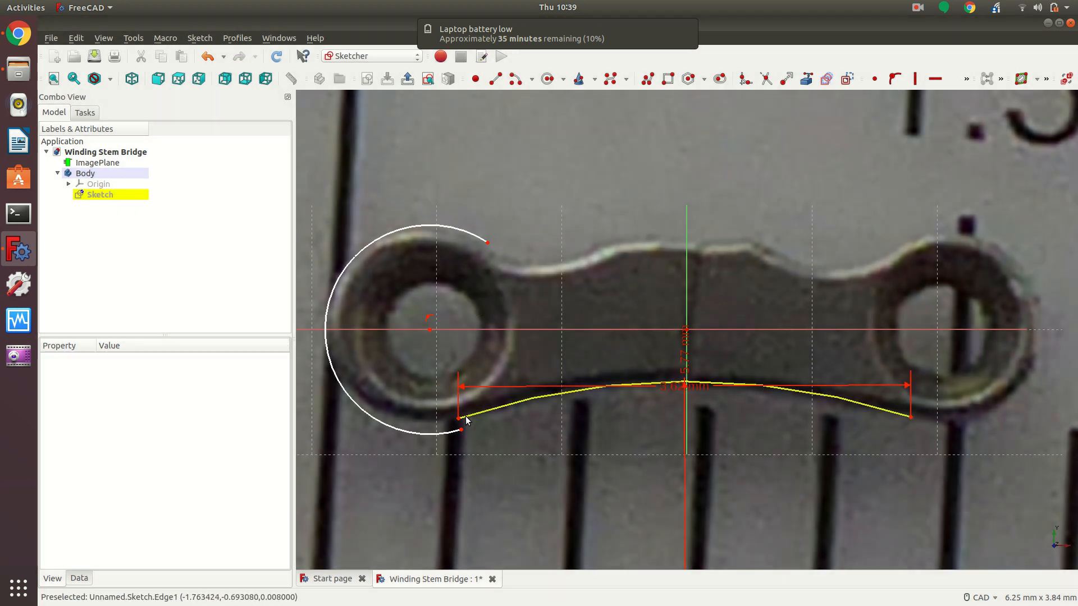
Constrain the lower arc's left endpoint at a vertical distance of 0.71 mm from the horizontal axis.
{"action": "left_click", "coordinate": [460, 418]}
{"action": "left_click", "coordinate": [464, 331]}
{"action": "left_click", "coordinate": [967, 78]}
{"action": "left_click", "coordinate": [872, 135]}
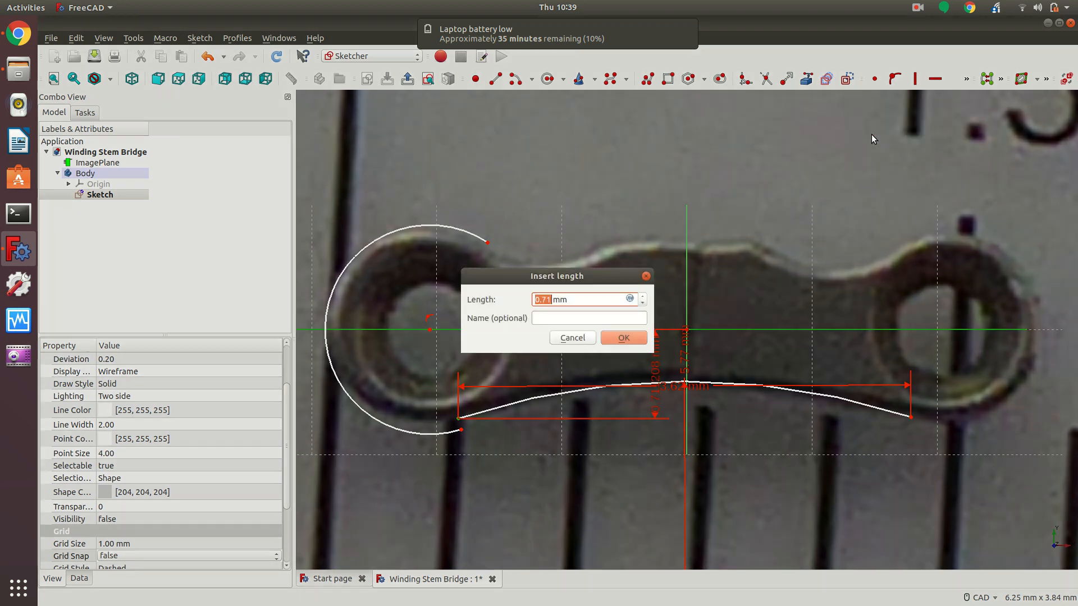
{"action": "key", "text": "Return"}
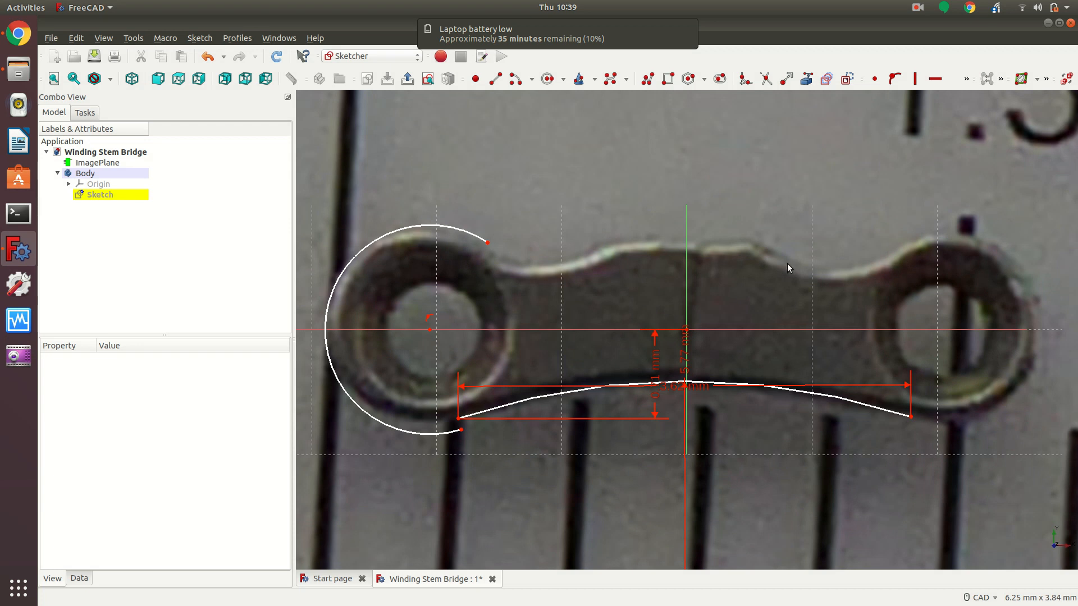
Constrain the lower arc's left endpoint at a horizontal distance of 1.83 mm from the vertical axis.
{"action": "left_click", "coordinate": [459, 420]}
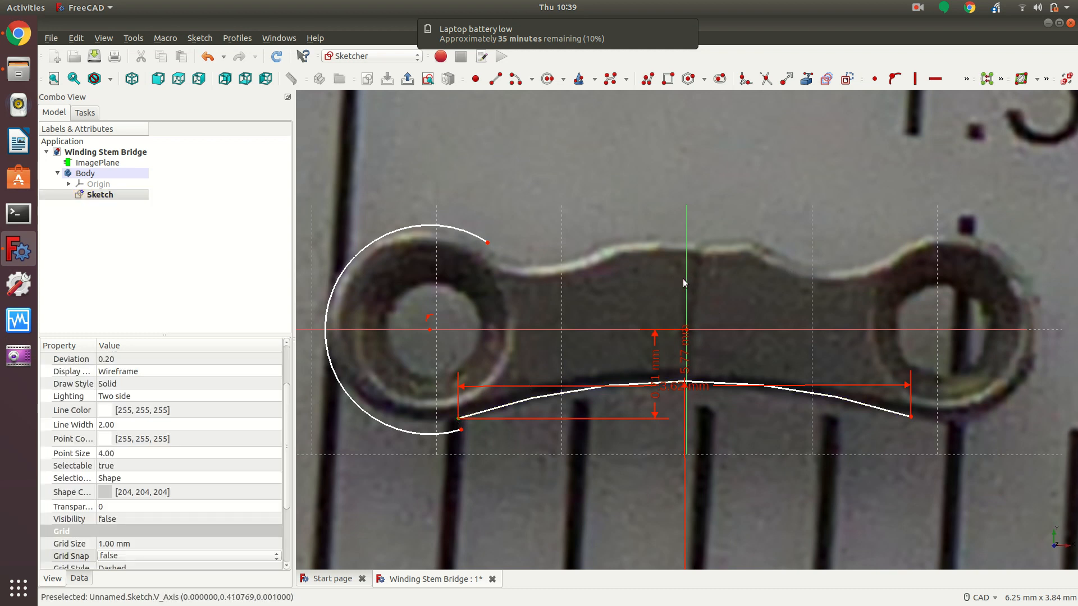
{"action": "left_click", "coordinate": [966, 79]}
{"action": "left_click", "coordinate": [941, 118]}
{"action": "key", "text": "Return"}
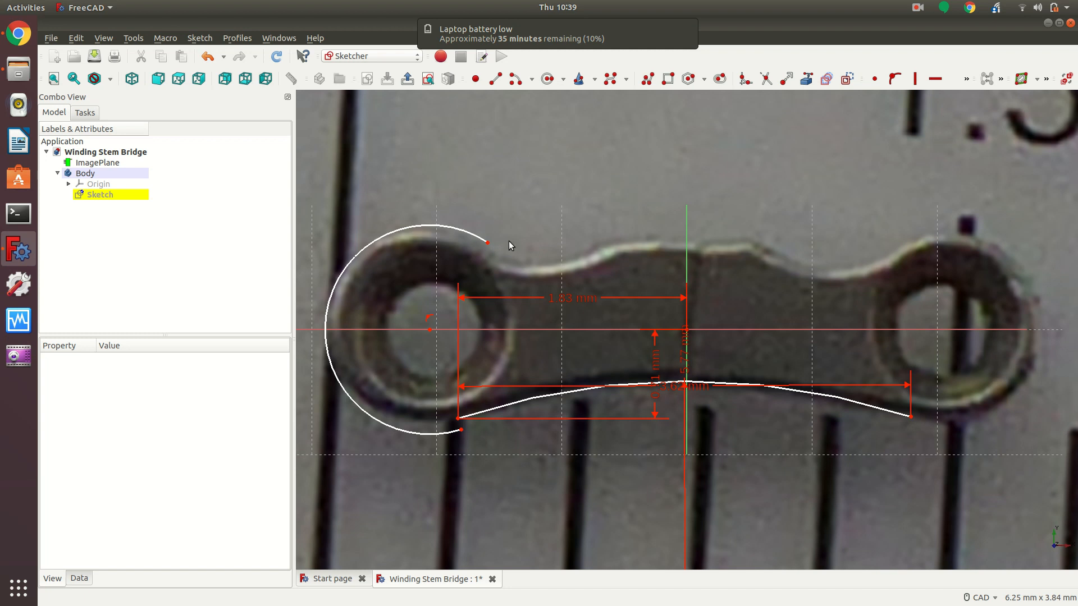
Make the left arc's lower endpoint coincident with the lower arc's left endpoint.
{"action": "left_click", "coordinate": [461, 431]}
{"action": "left_click", "coordinate": [461, 431]}
{"action": "left_click", "coordinate": [461, 431]}
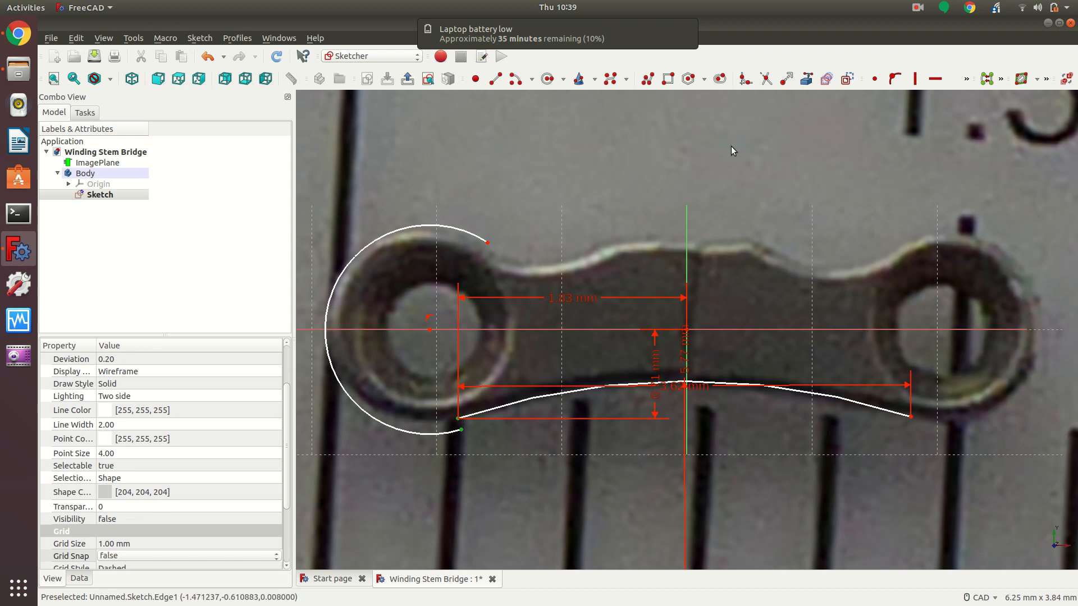
{"action": "left_click", "coordinate": [876, 80]}
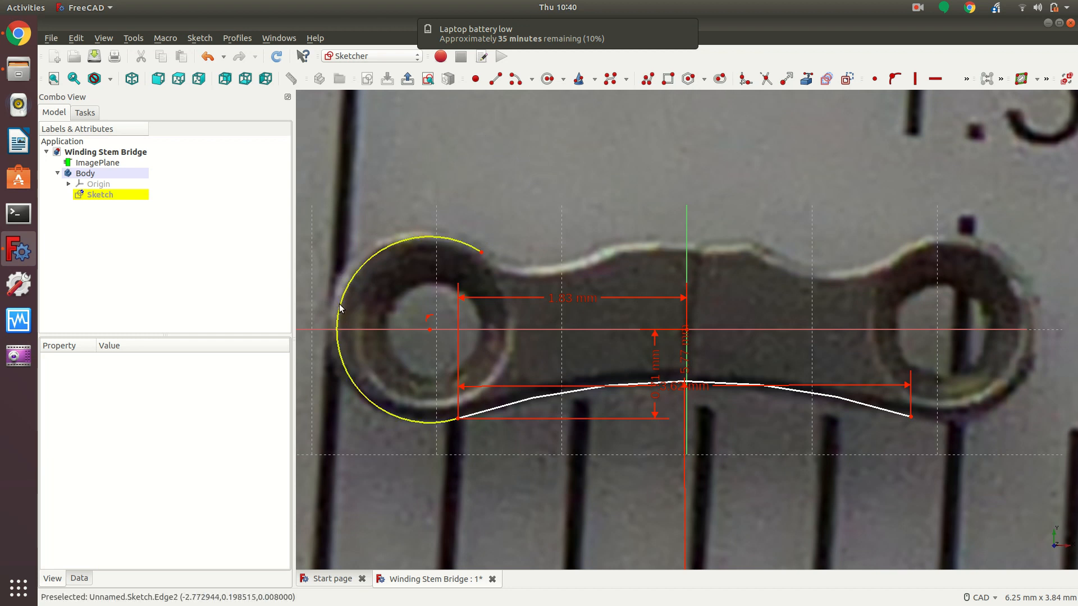
Adjust the left arc's centre along the horizontal axis and its upper free end to fit the ring's outer edge in the photo.
{"action": "left_click", "coordinate": [428, 332]}
{"action": "left_click_drag", "start_coordinate": [430, 333], "coordinate": [425, 310]}
{"action": "mouse_move", "coordinate": [477, 254]}
{"action": "left_mouse_down"}
{"action": "mouse_move", "coordinate": [486, 236]}
{"action": "mouse_move", "coordinate": [484, 258]}
{"action": "left_mouse_up"}
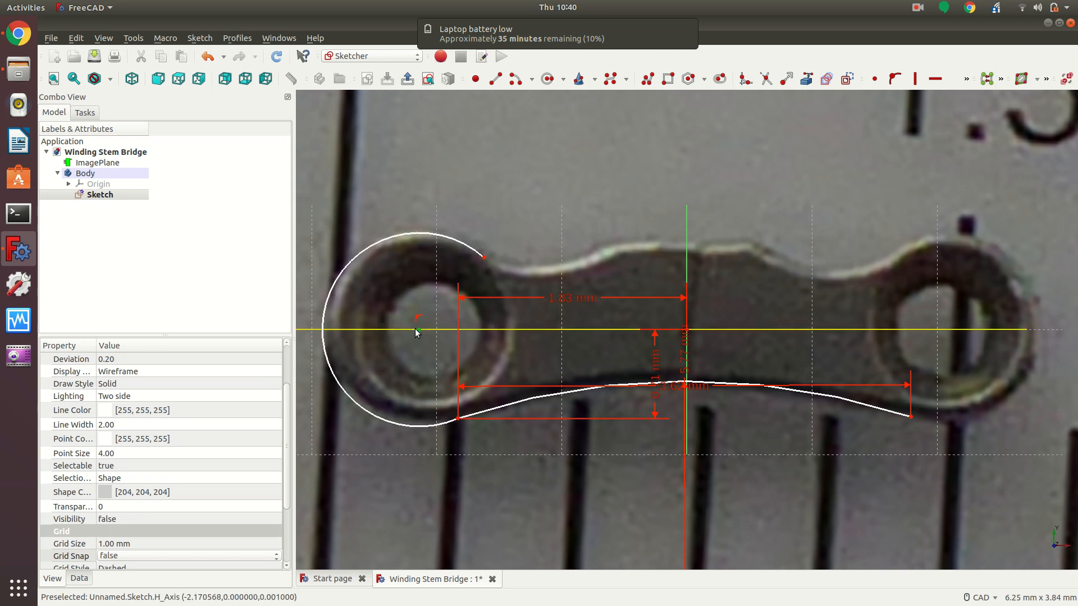
{"action": "left_click_drag", "start_coordinate": [419, 330], "coordinate": [422, 327]}
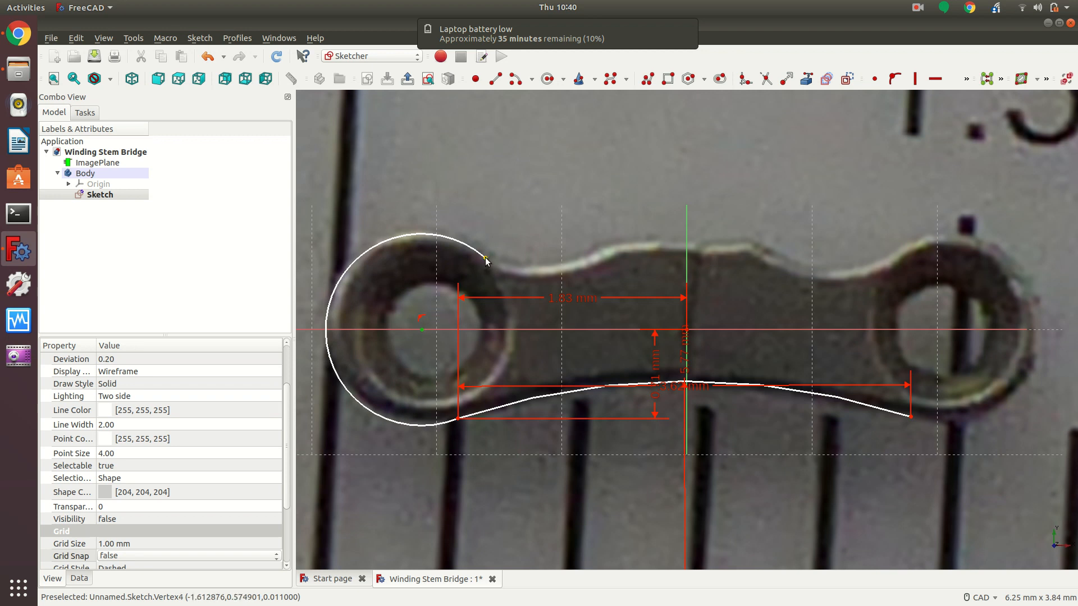
{"action": "left_click_drag", "start_coordinate": [485, 257], "coordinate": [490, 247]}
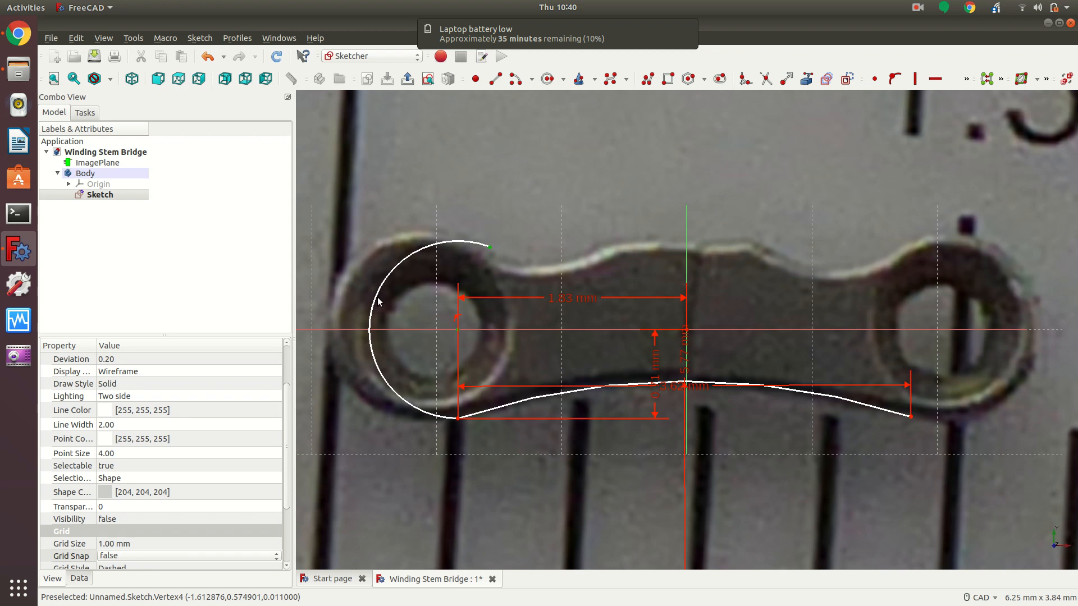
{"action": "left_click_drag", "start_coordinate": [458, 332], "coordinate": [424, 326]}
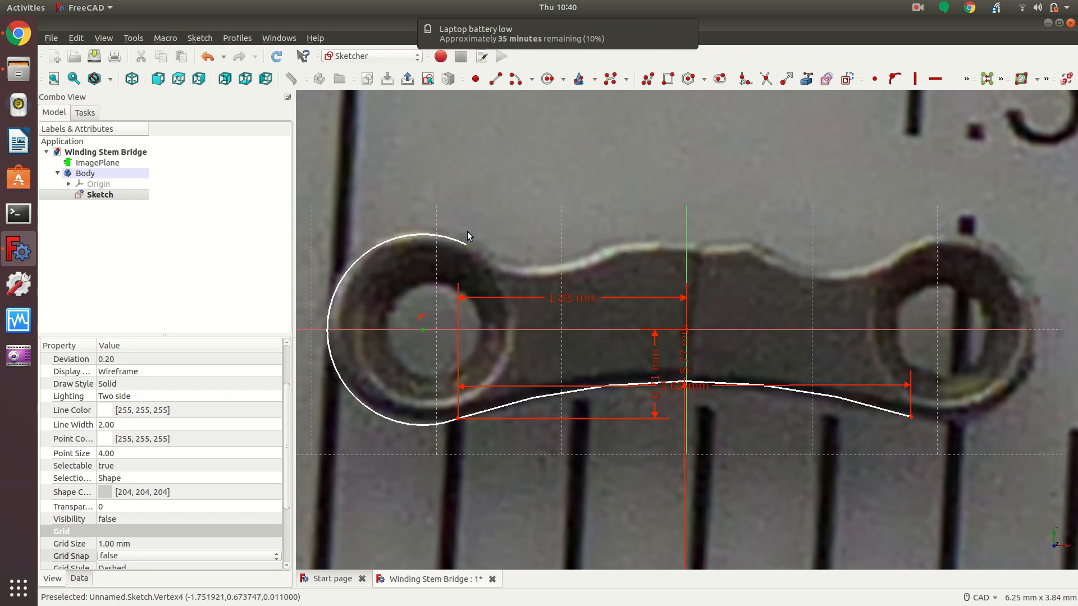
{"action": "left_click", "coordinate": [483, 188]}
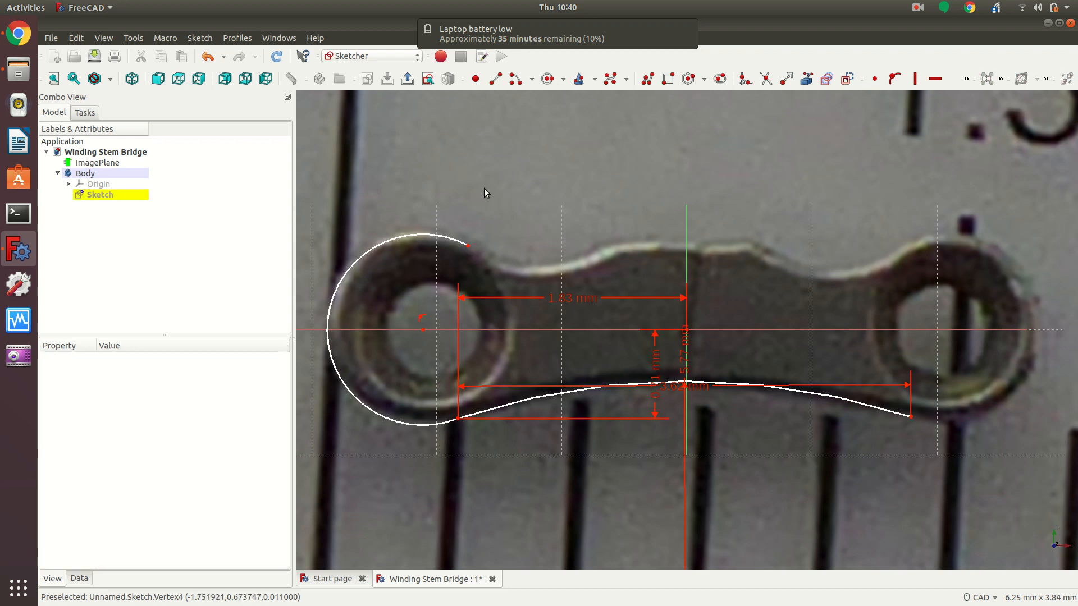
Delete the point-on-object constraint holding the left arc's centre on the horizontal axis.
{"action": "left_click", "coordinate": [423, 319]}
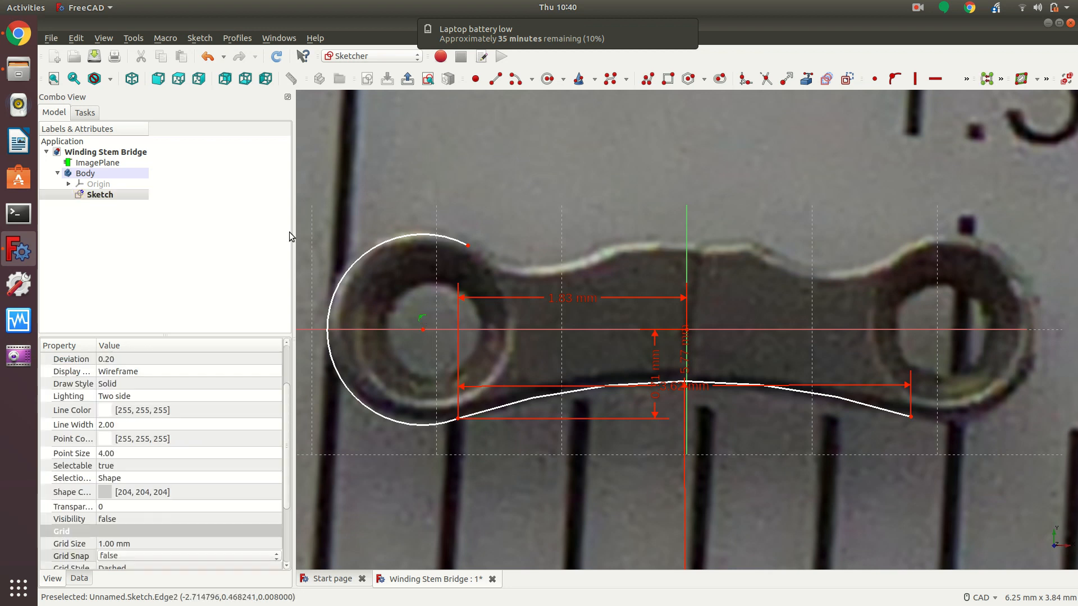
{"action": "left_click", "coordinate": [84, 112]}
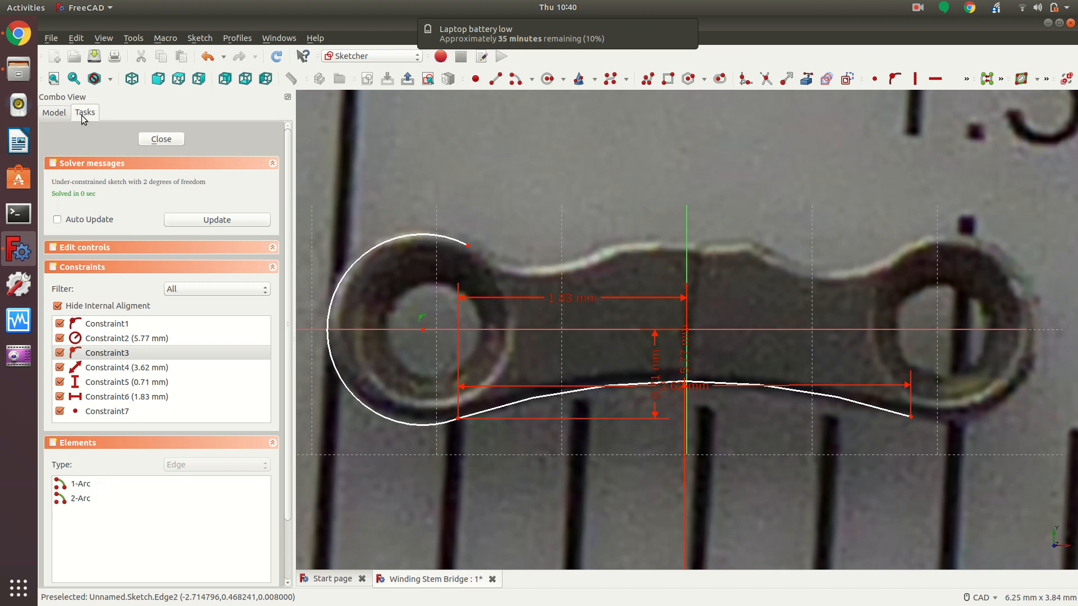
{"action": "right_click", "coordinate": [100, 352]}
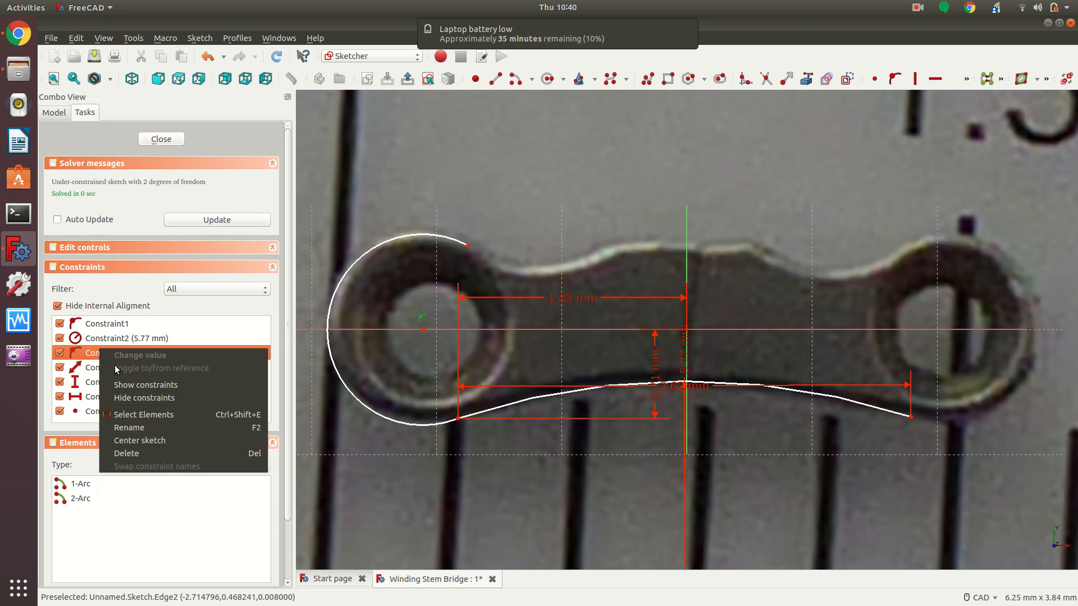
{"action": "left_click", "coordinate": [140, 451]}
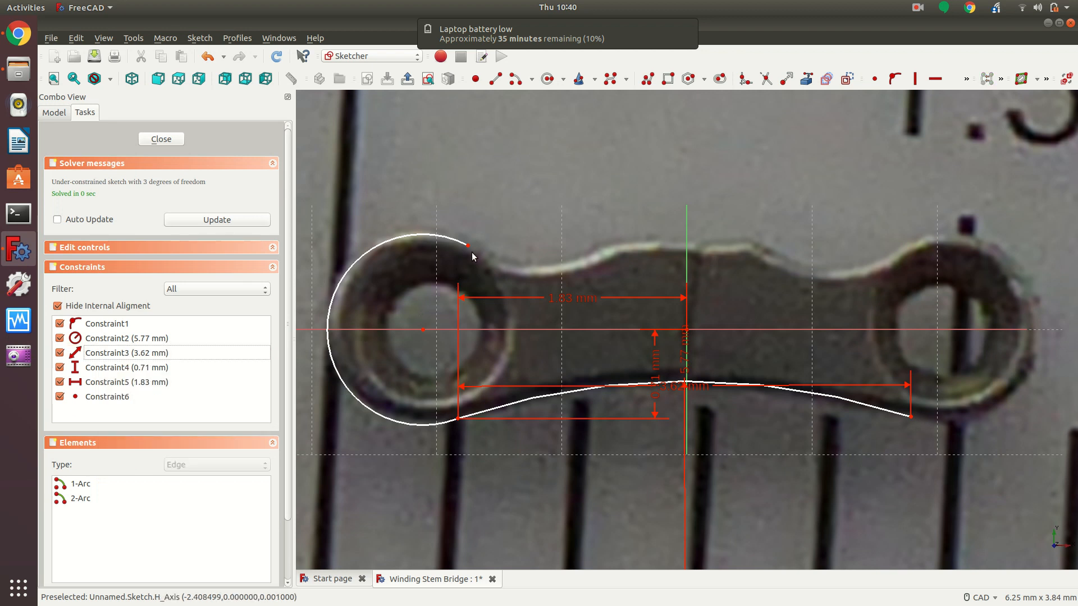
Reshape the left arc by moving its upper free end outward and constrain its radius to 0.80 mm.
{"action": "left_click_drag", "start_coordinate": [468, 248], "coordinate": [483, 244]}
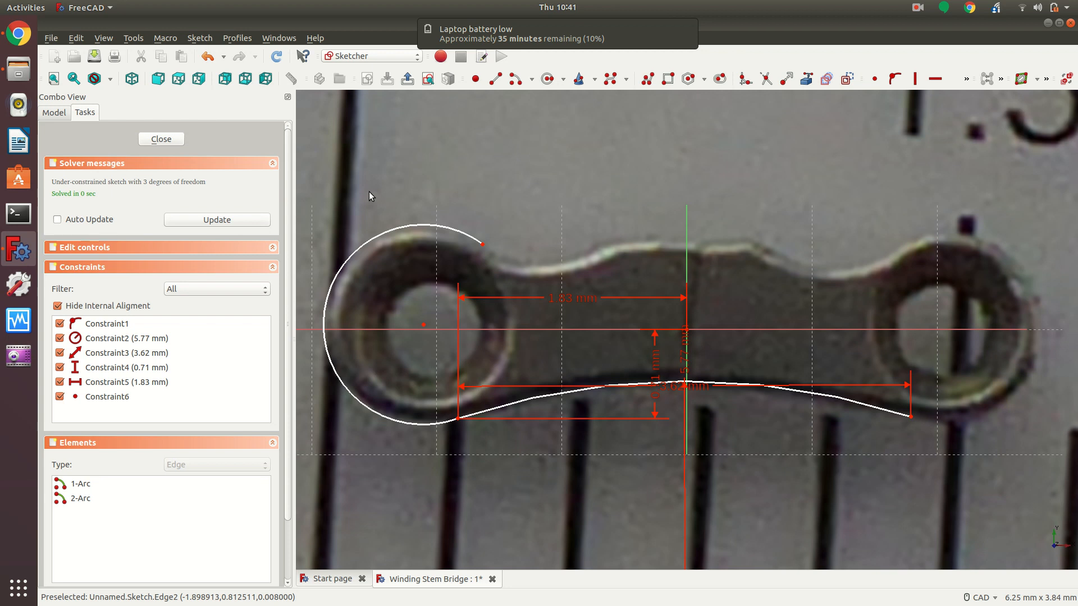
{"action": "left_click", "coordinate": [382, 232]}
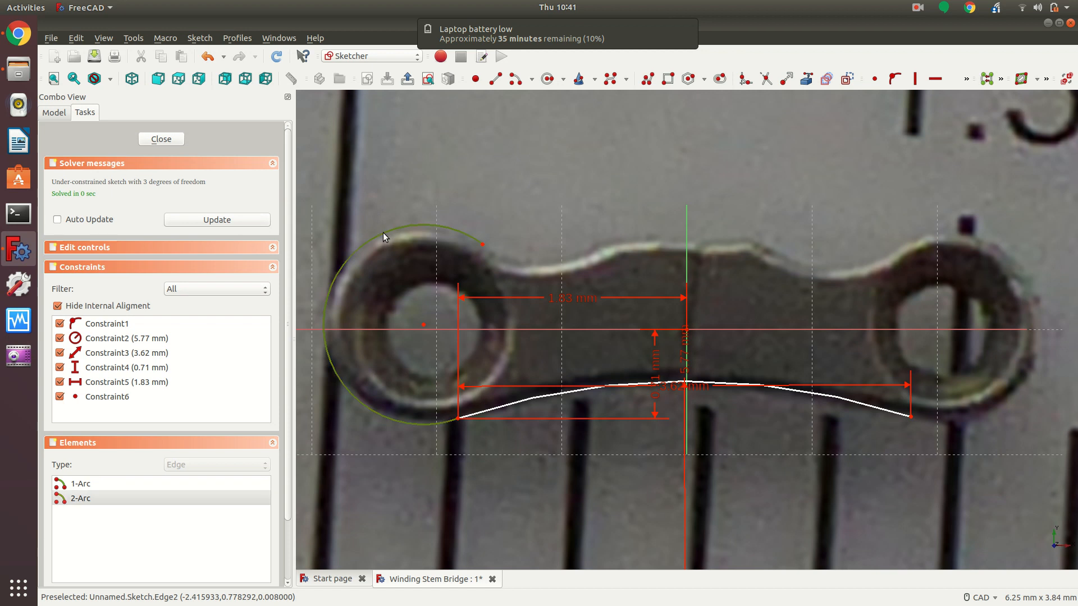
{"action": "left_click", "coordinate": [966, 78]}
{"action": "left_click", "coordinate": [913, 140]}
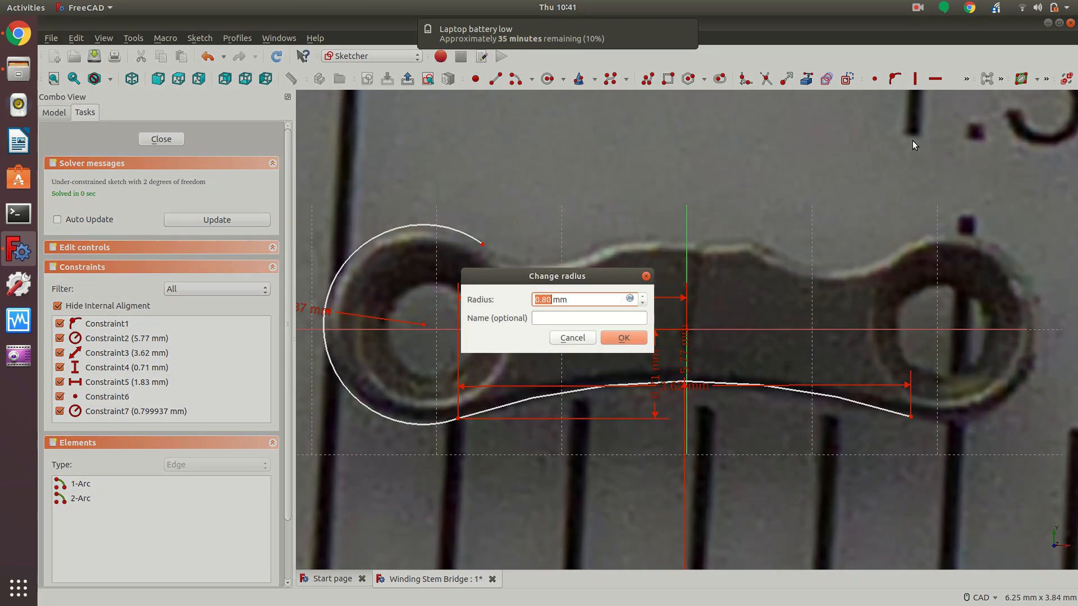
{"action": "key", "text": "Return"}
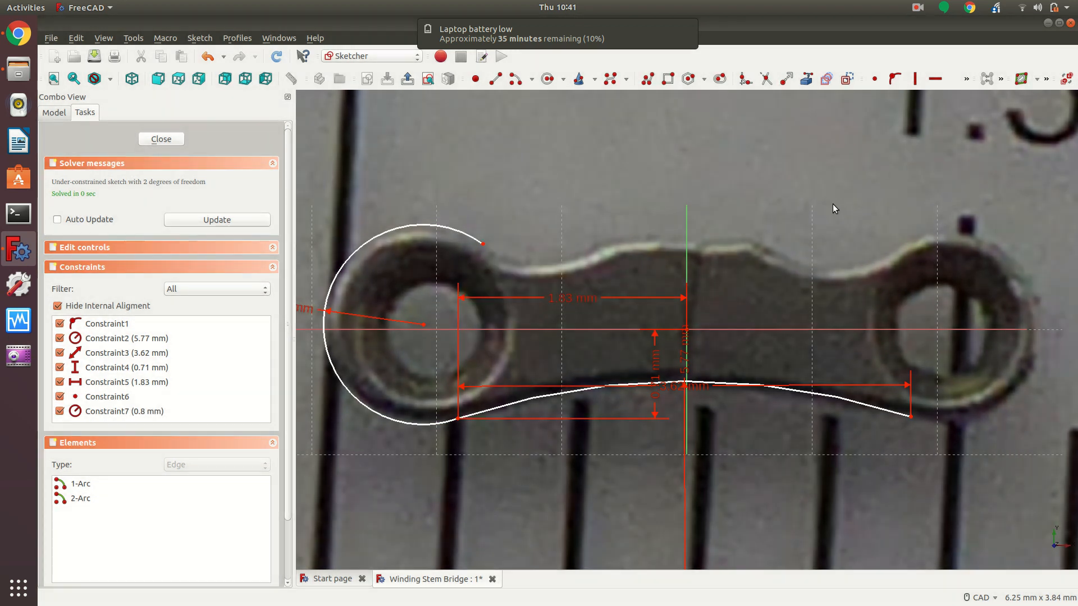
Constrain the vertical distance between the left arc's centre and the horizontal axis at its current value.
{"action": "left_click", "coordinate": [424, 324]}
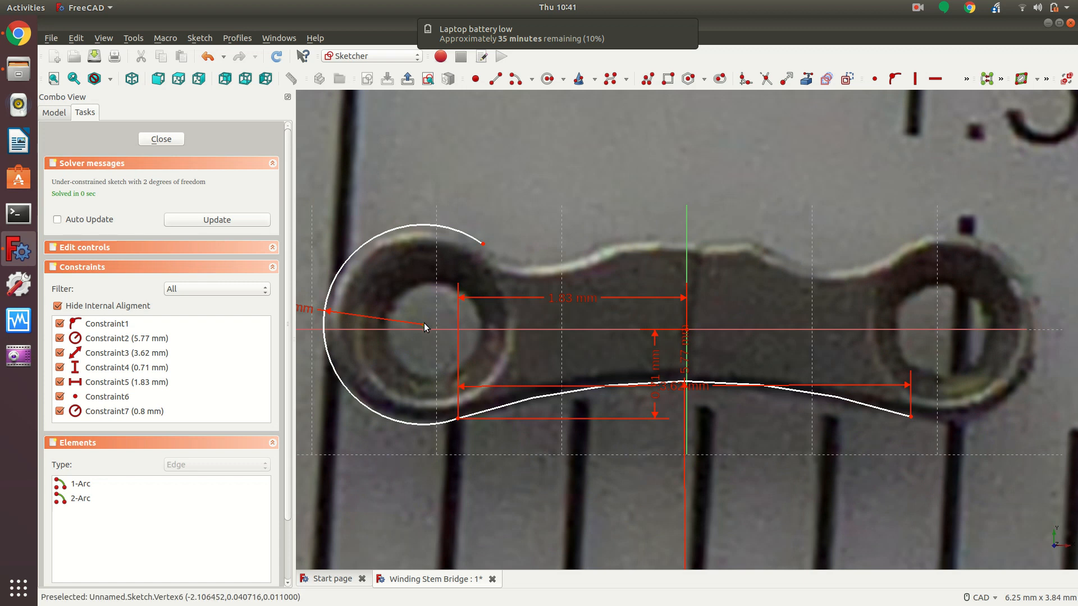
{"action": "left_click", "coordinate": [433, 331]}
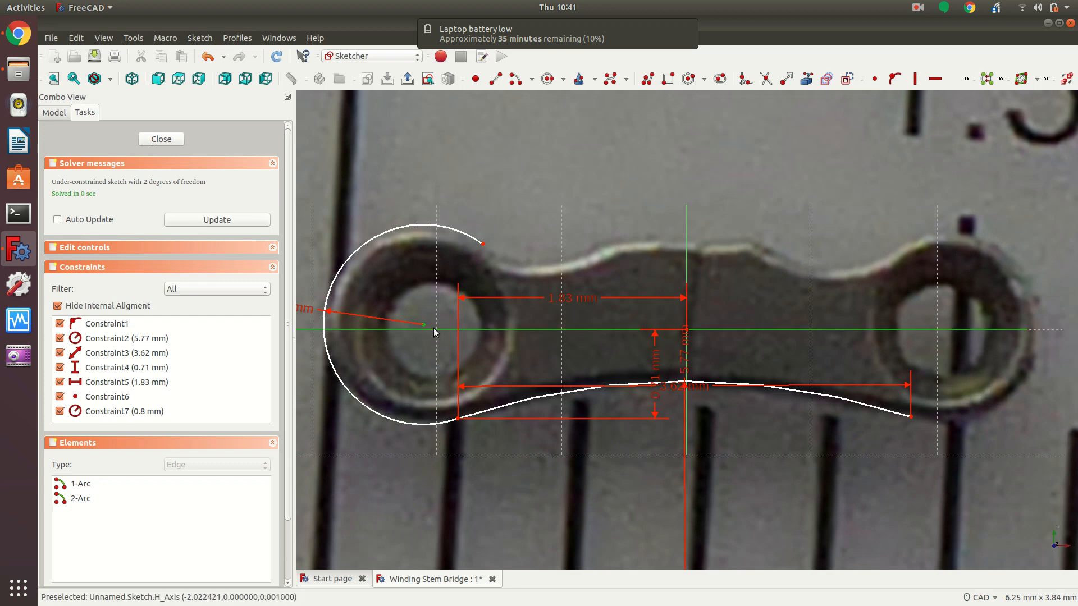
{"action": "left_click", "coordinate": [966, 80]}
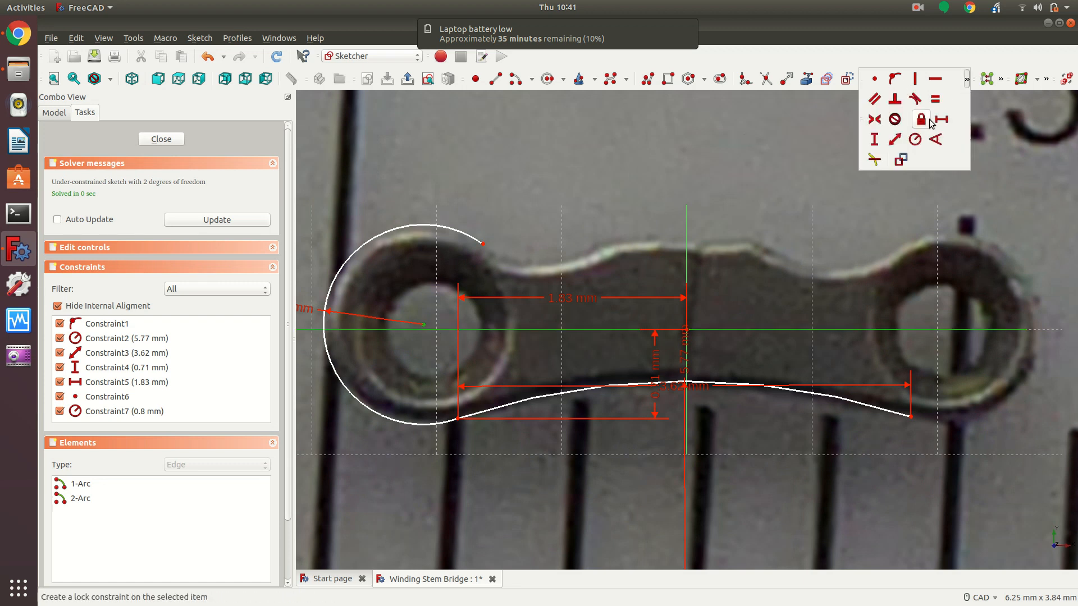
{"action": "left_click", "coordinate": [875, 140]}
{"action": "key", "text": "Return"}
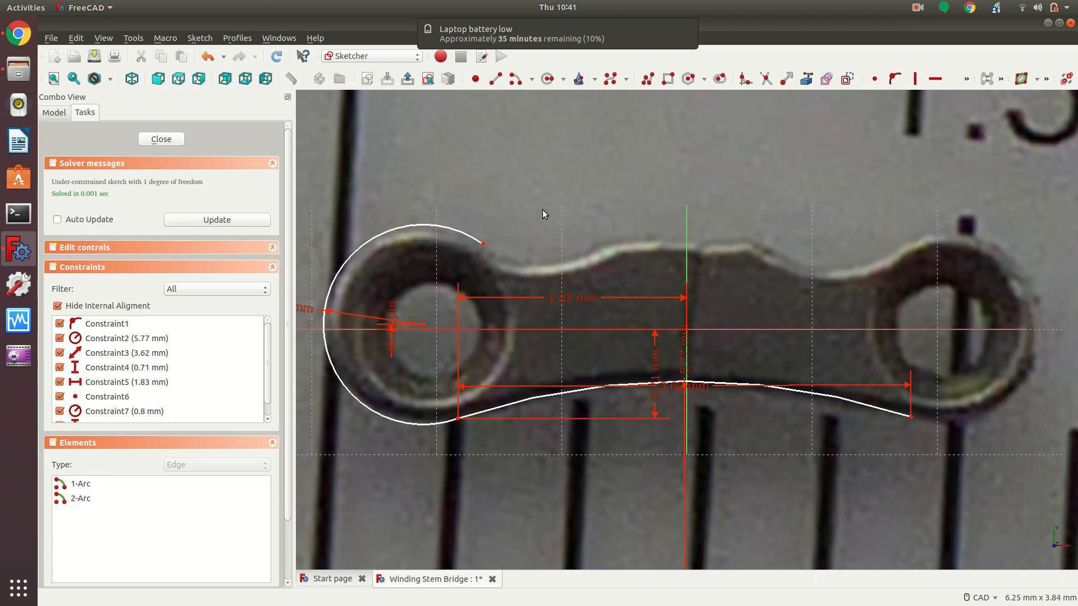
Draw a circle of about 0.38 mm radius over the left hole, centred on the horizontal axis, and nudge it into alignment.
{"action": "left_click", "coordinate": [547, 80]}
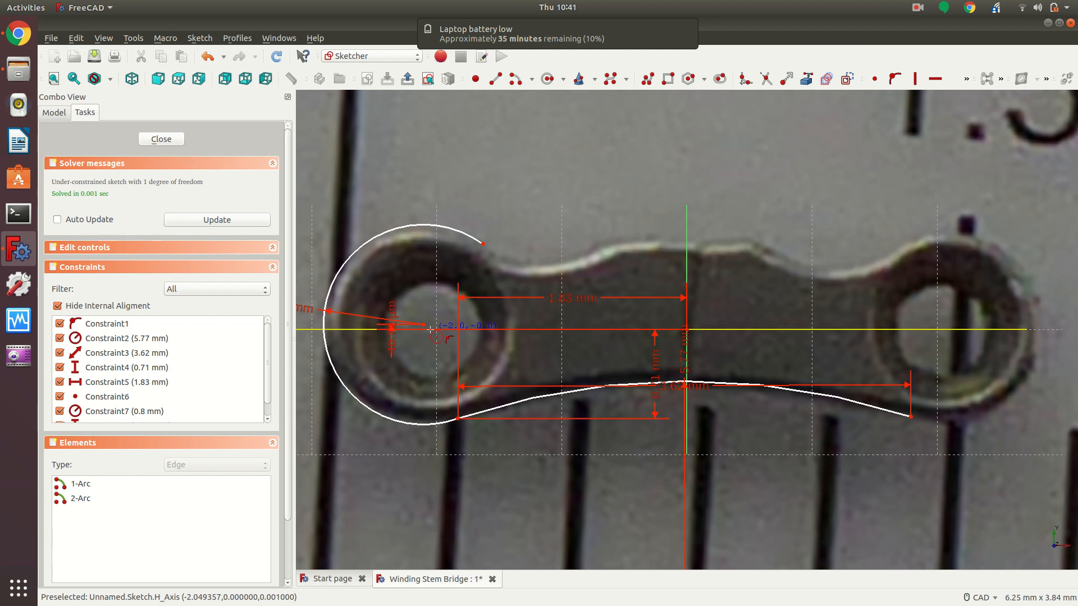
{"action": "left_click", "coordinate": [431, 329]}
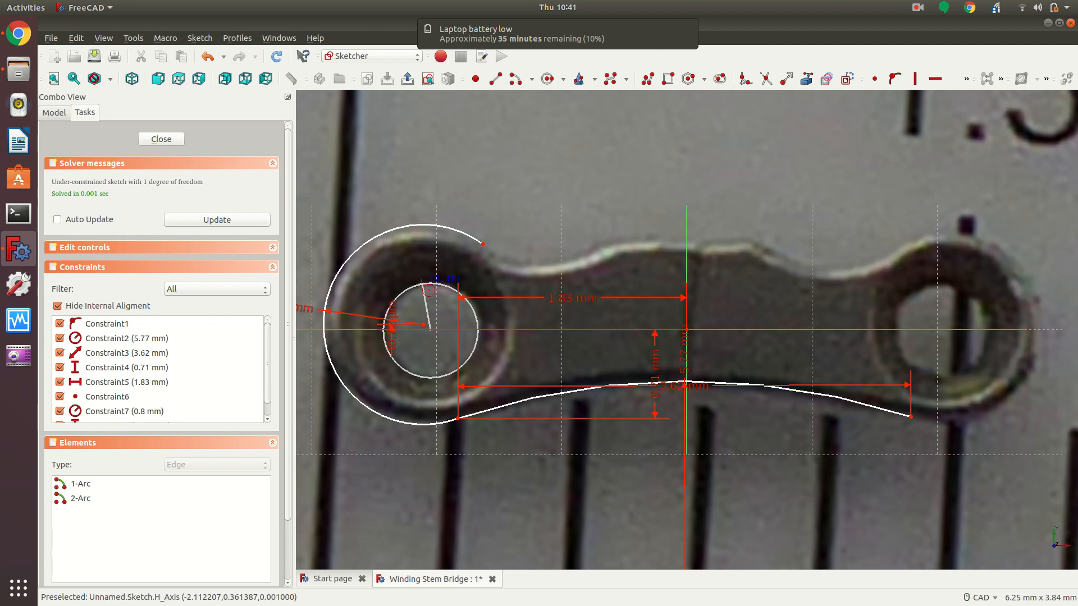
{"action": "left_click", "coordinate": [422, 282]}
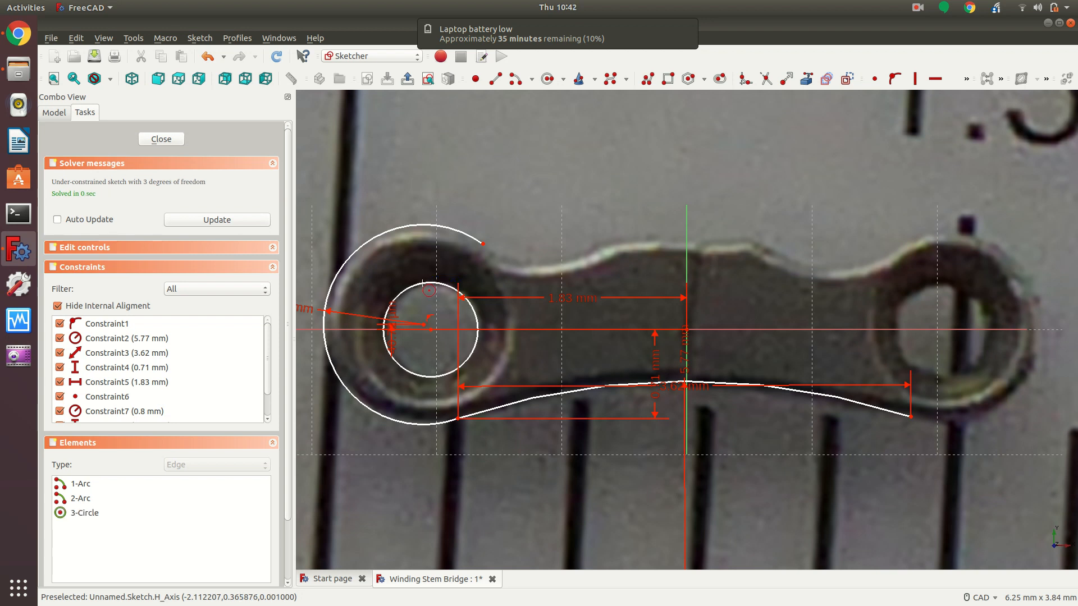
{"action": "right_click", "coordinate": [443, 343]}
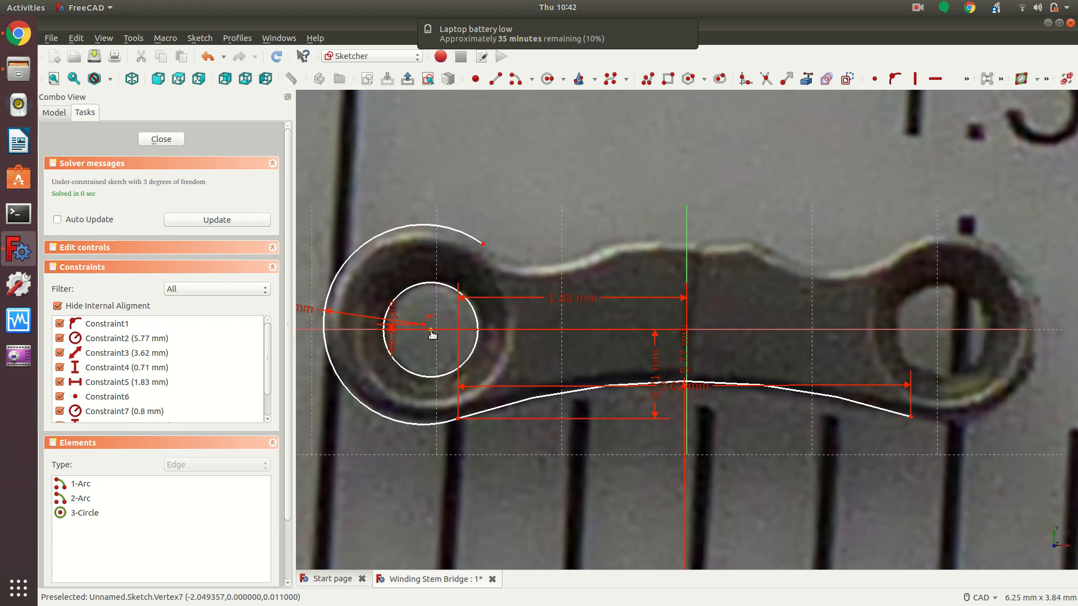
{"action": "left_click_drag", "start_coordinate": [432, 334], "coordinate": [433, 336]}
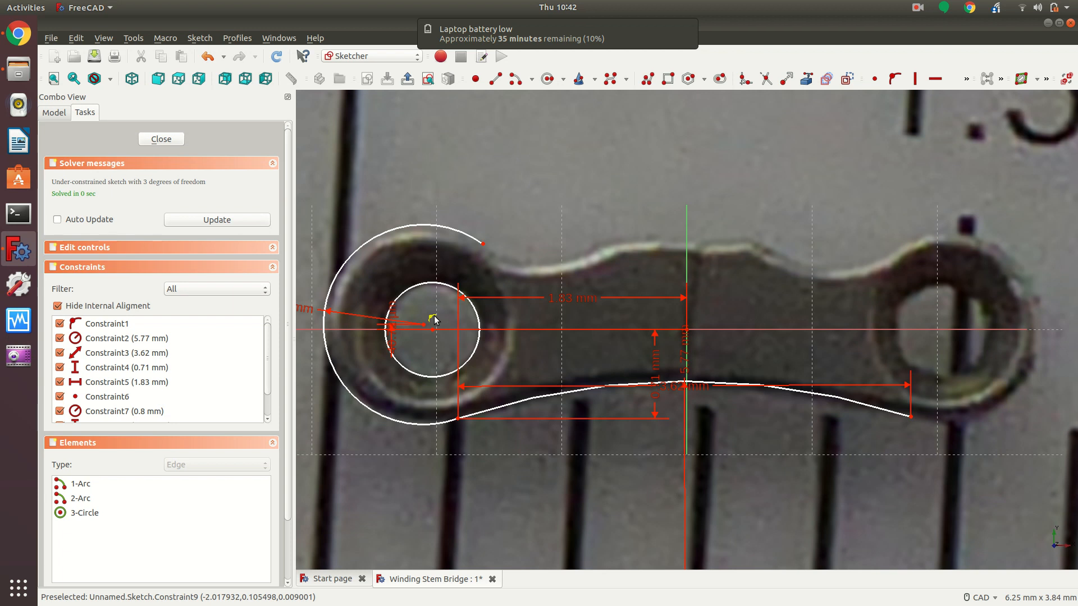
Constrain the left hole circle's radius to 0.35 mm.
{"action": "left_click", "coordinate": [422, 284]}
{"action": "left_click", "coordinate": [965, 79]}
{"action": "left_click", "coordinate": [915, 145]}
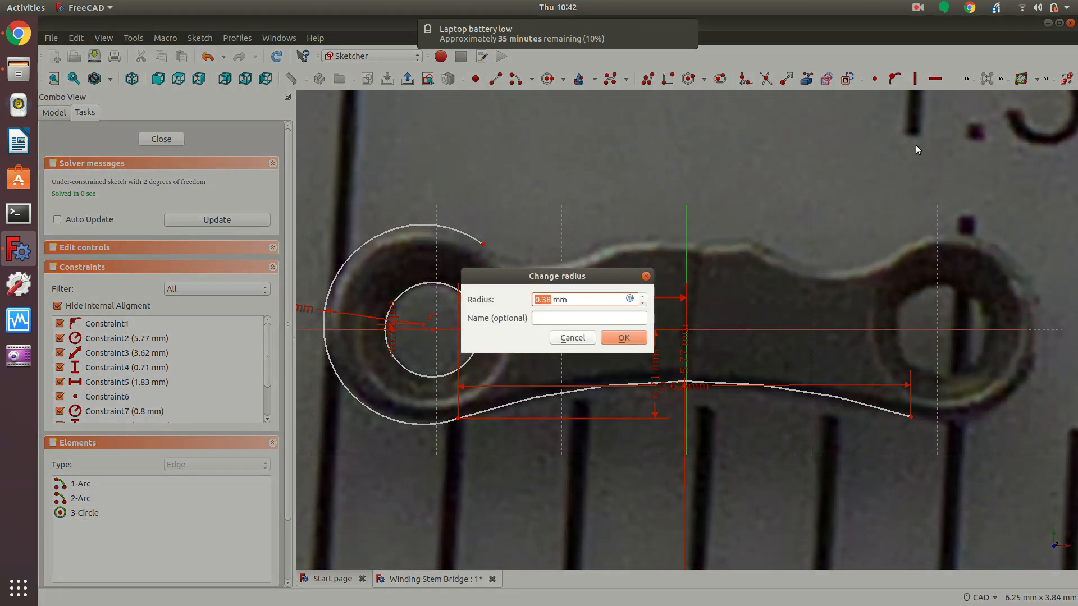
{"action": "type", "text": "0.35"}
{"action": "left_click", "coordinate": [634, 339]}
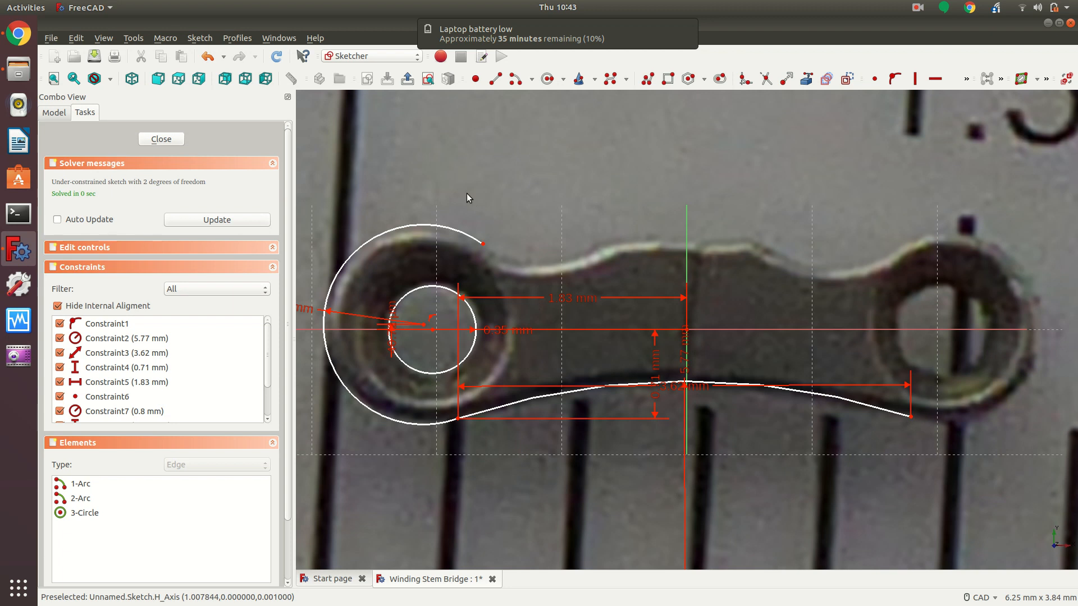
Draw a circle of about 0.35 mm radius over the right hole, centred on the horizontal axis.
{"action": "left_click", "coordinate": [547, 79]}
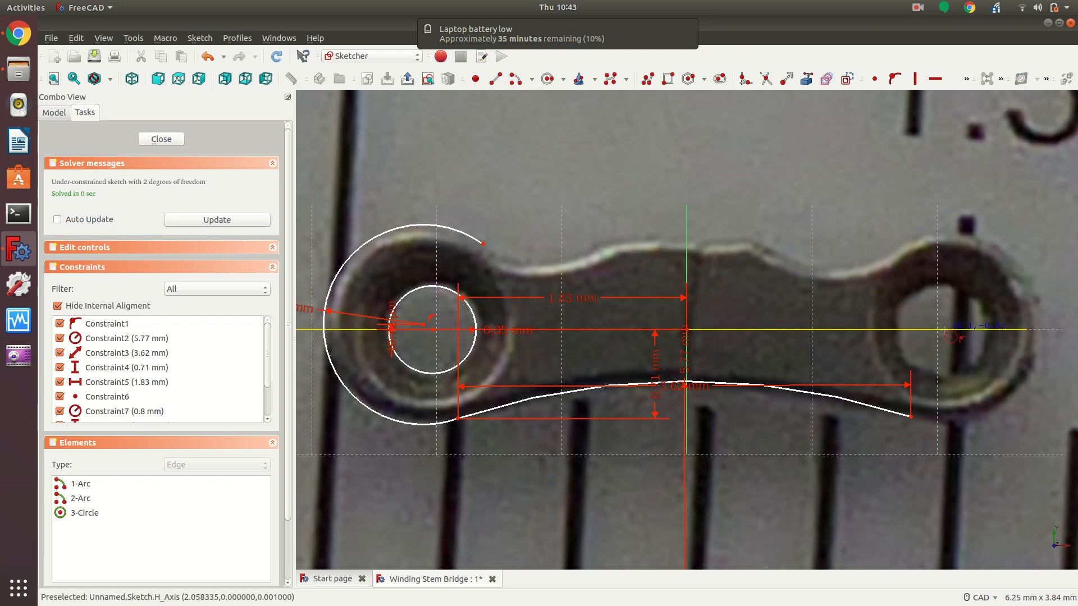
{"action": "left_click", "coordinate": [943, 329]}
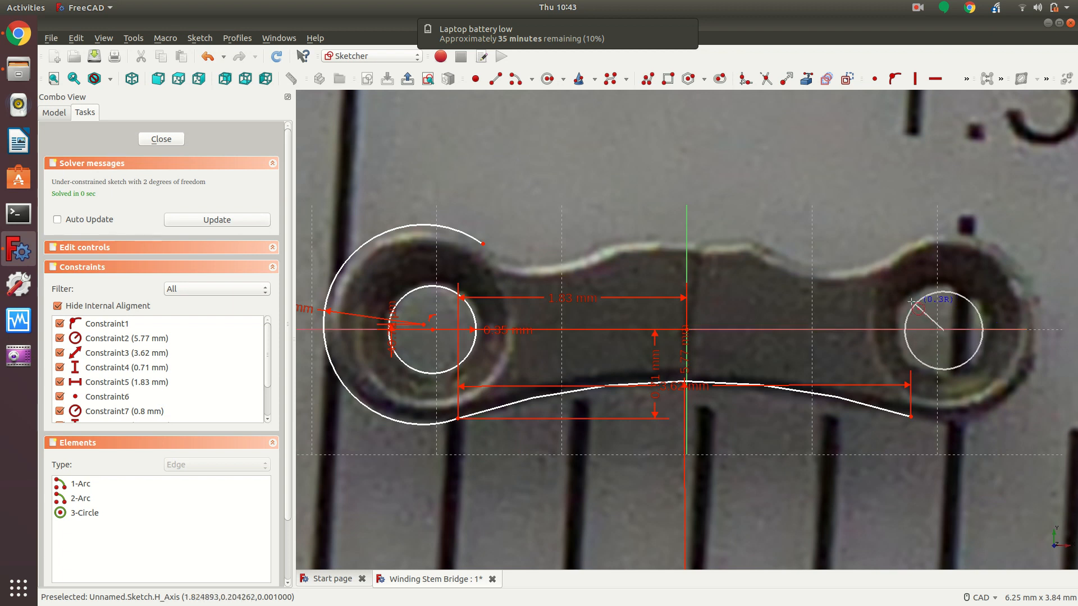
{"action": "left_click", "coordinate": [909, 301]}
{"action": "key", "text": "Escape"}
{"action": "left_click", "coordinate": [914, 301]}
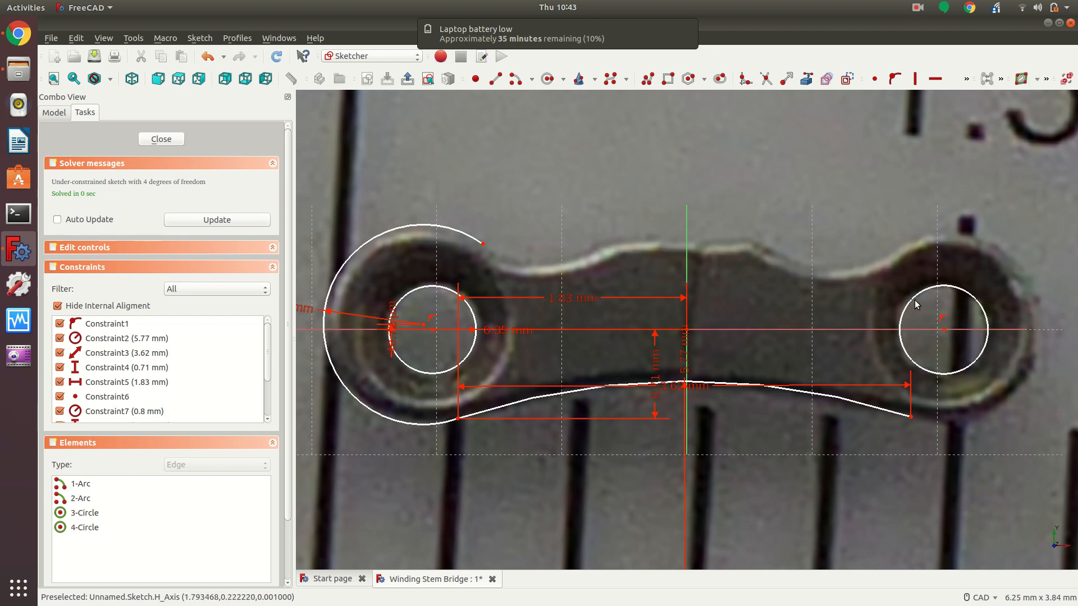
Constrain the right hole circle's radius to 0.35 mm and select its centre point.
{"action": "left_click", "coordinate": [914, 298]}
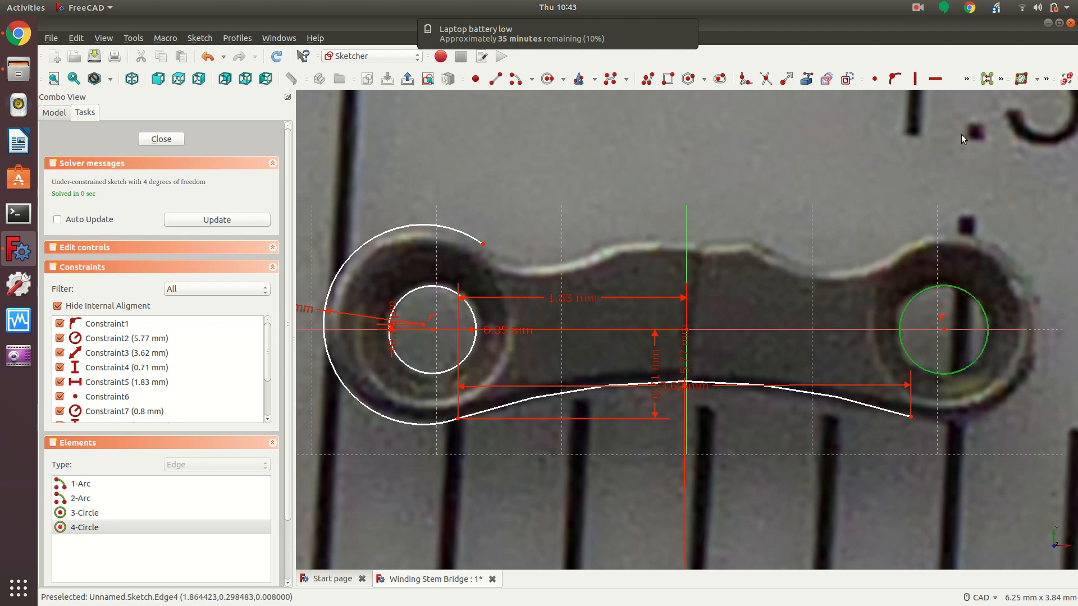
{"action": "left_click", "coordinate": [966, 80]}
{"action": "left_click", "coordinate": [911, 142]}
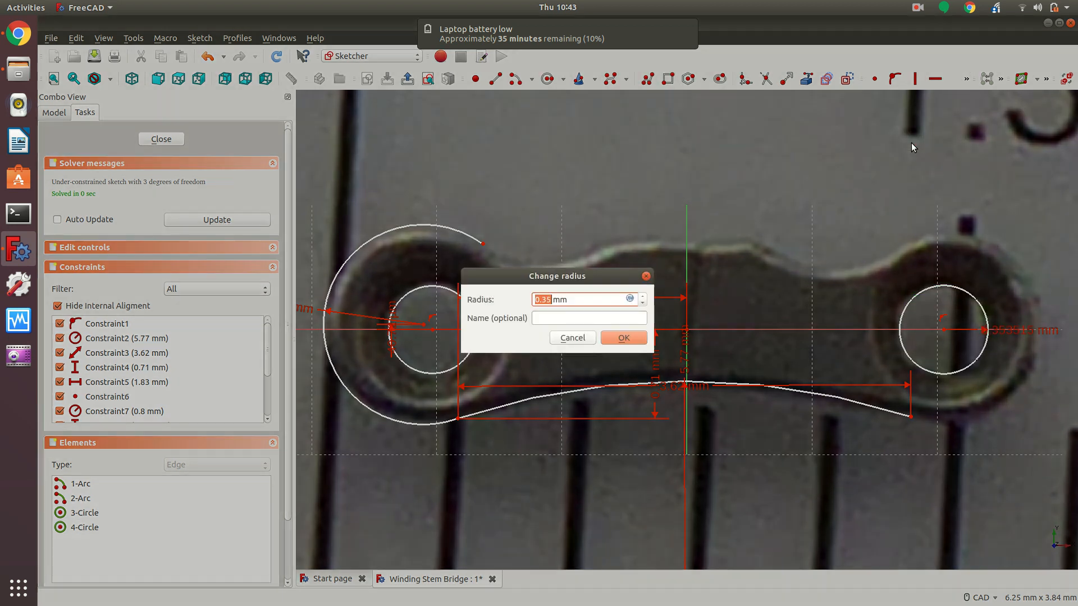
{"action": "left_click", "coordinate": [623, 336]}
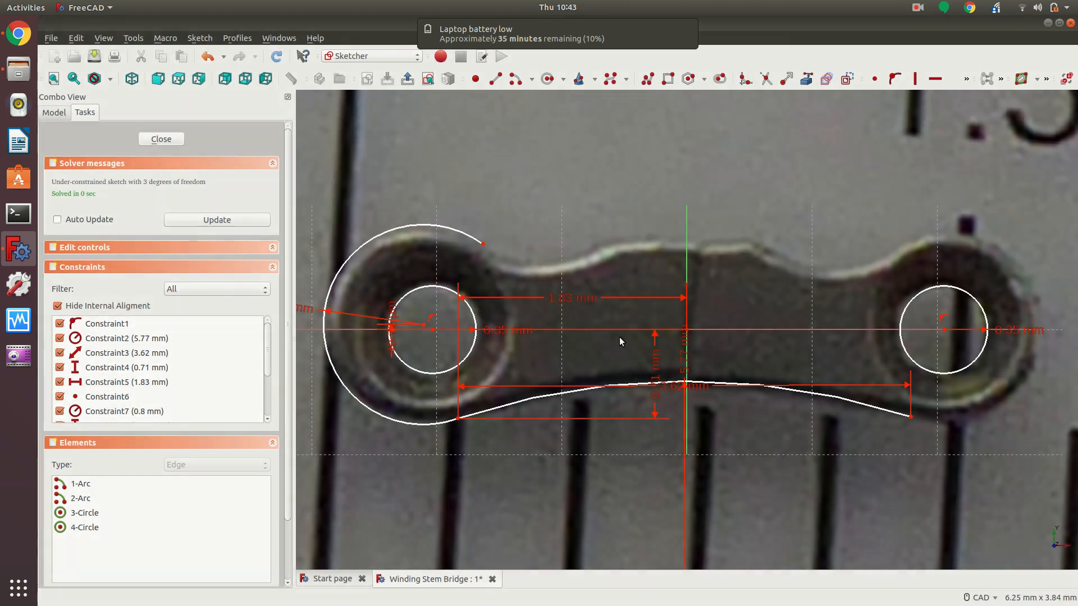
{"action": "left_click", "coordinate": [944, 331]}
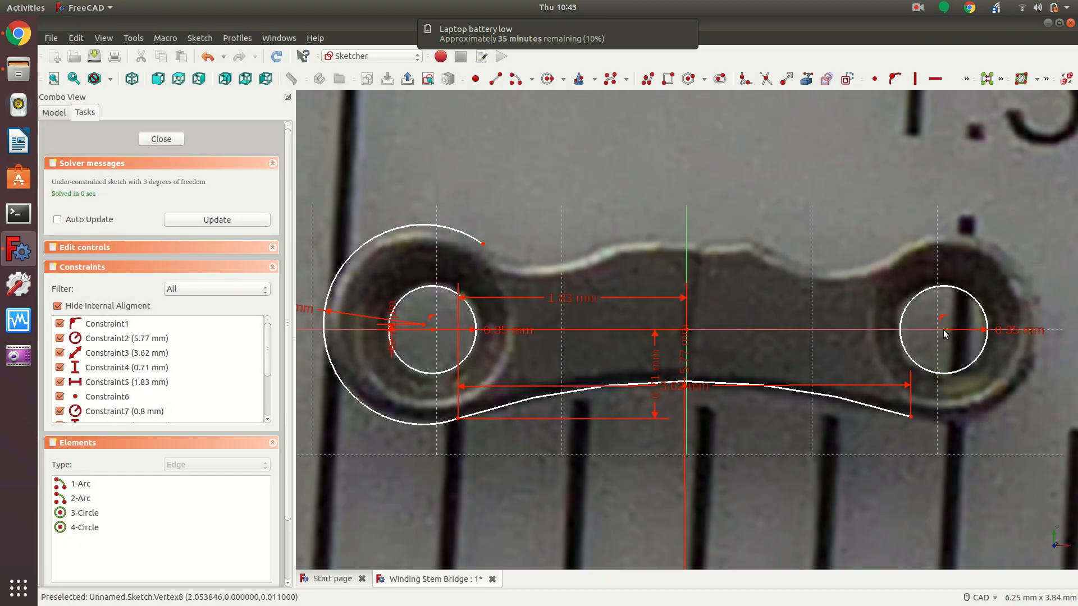
Constrain the horizontal distance between the right hole's centre and the vertical axis to 2.05 mm.
{"action": "left_click", "coordinate": [685, 267]}
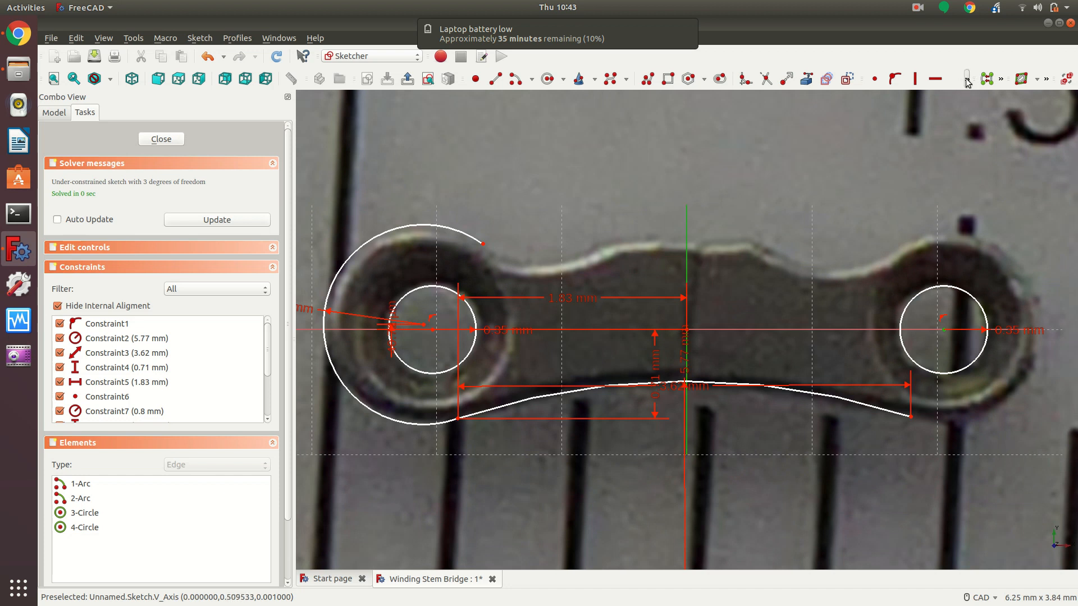
{"action": "left_click", "coordinate": [965, 79]}
{"action": "left_click", "coordinate": [944, 120]}
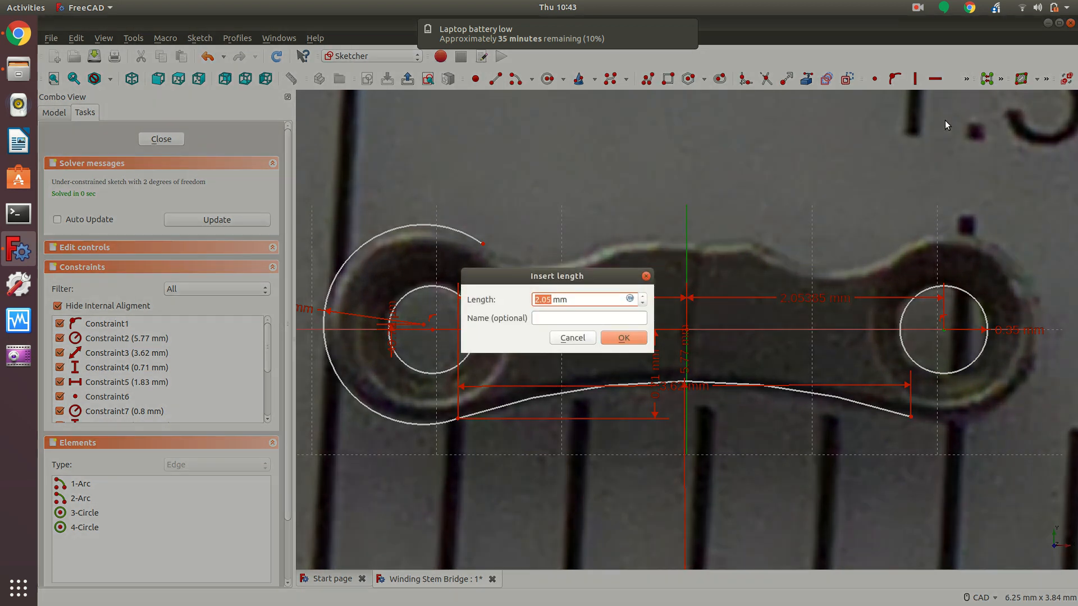
{"action": "left_click", "coordinate": [622, 338]}
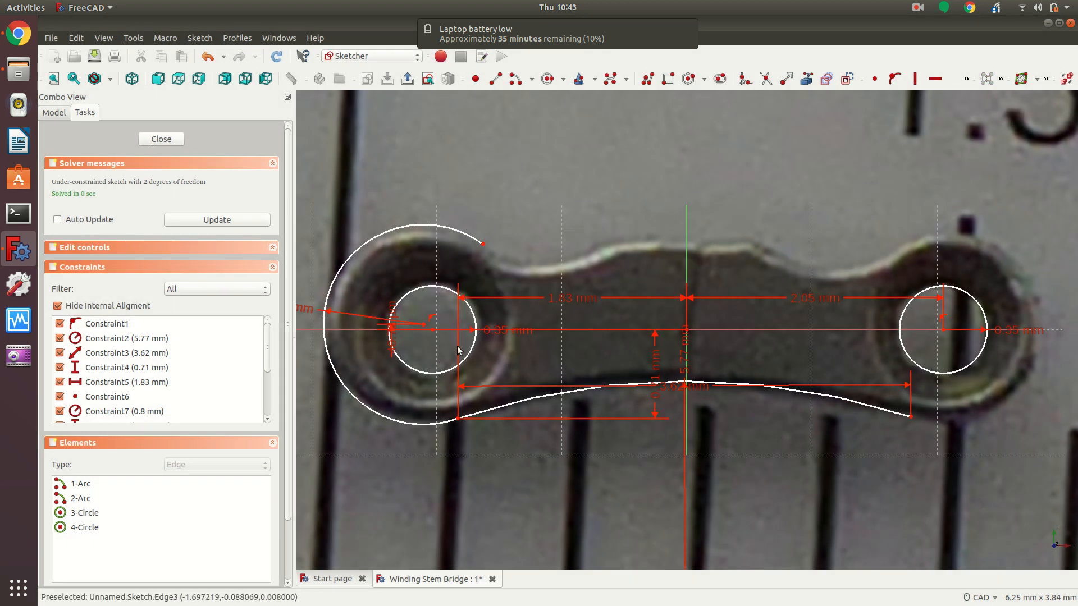
Constrain the horizontal distance between the left hole's centre and the vertical axis to 2.04 mm.
{"action": "left_click", "coordinate": [685, 231]}
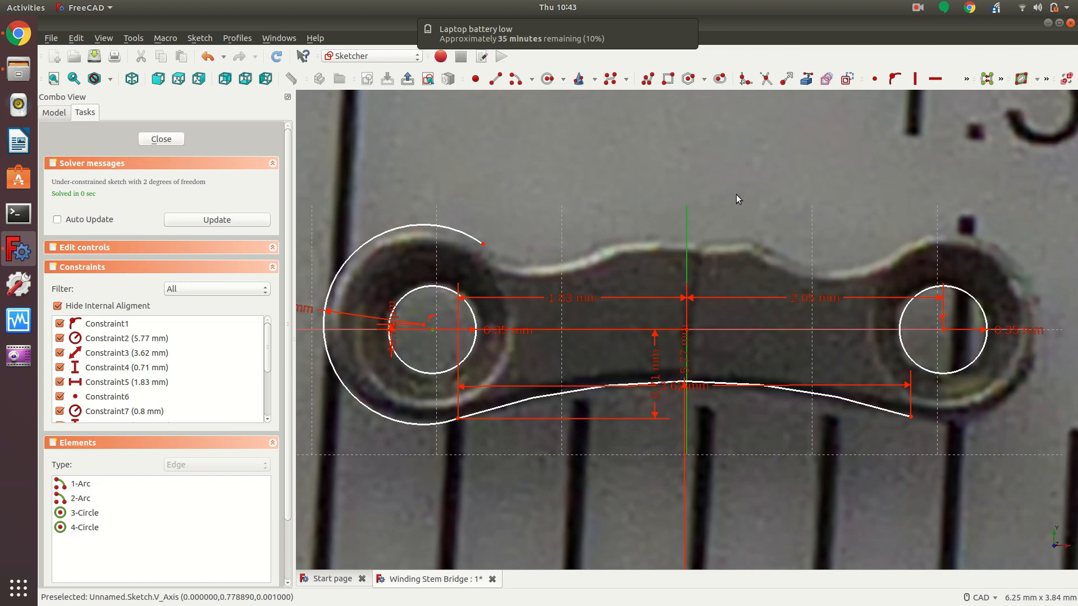
{"action": "left_click", "coordinate": [966, 79]}
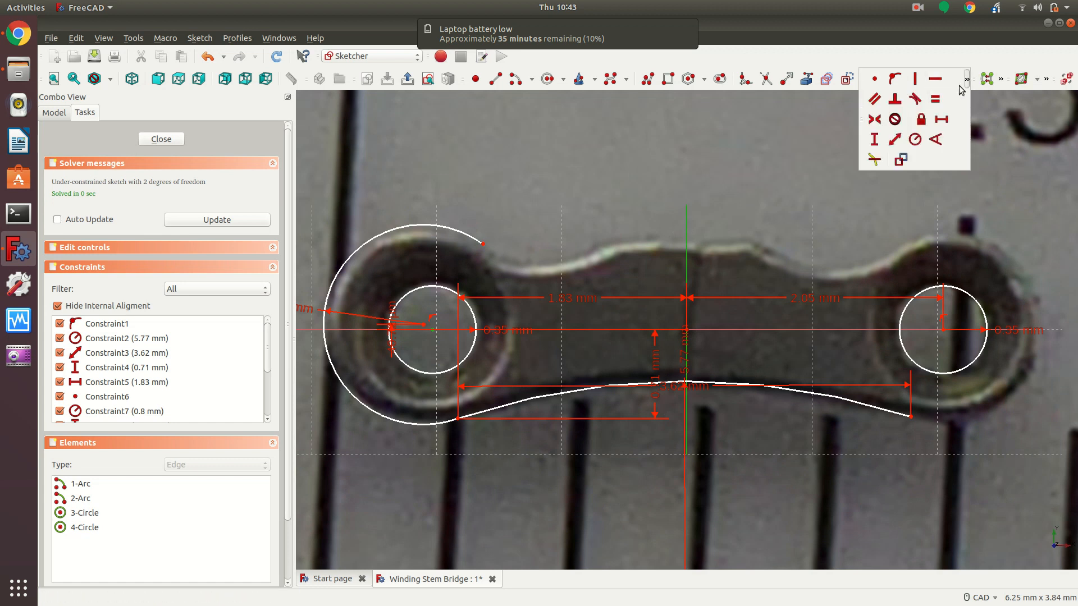
{"action": "left_click", "coordinate": [940, 118]}
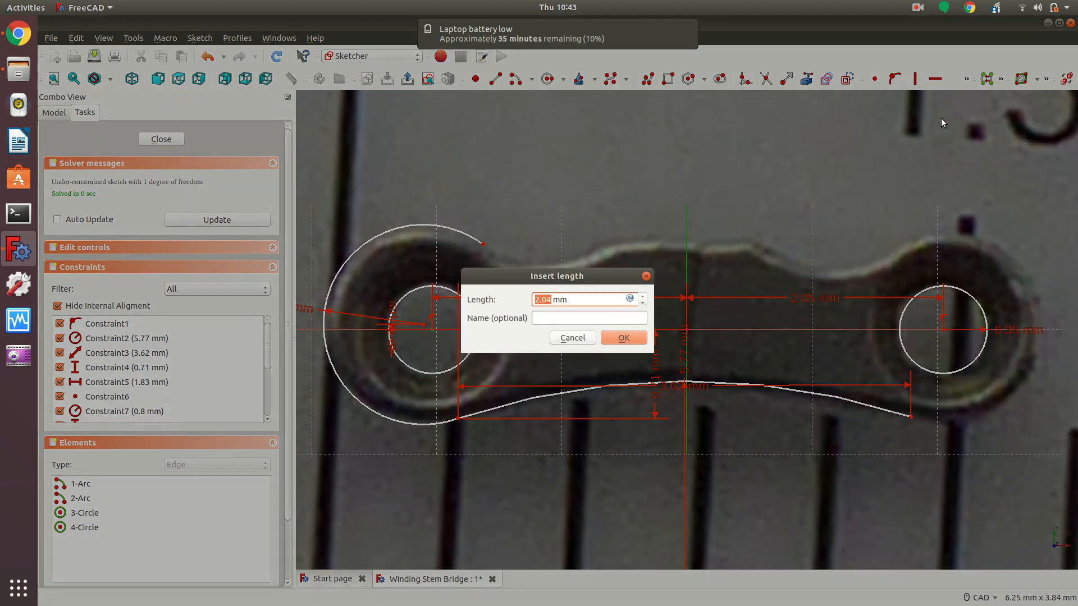
{"action": "key", "text": "Return"}
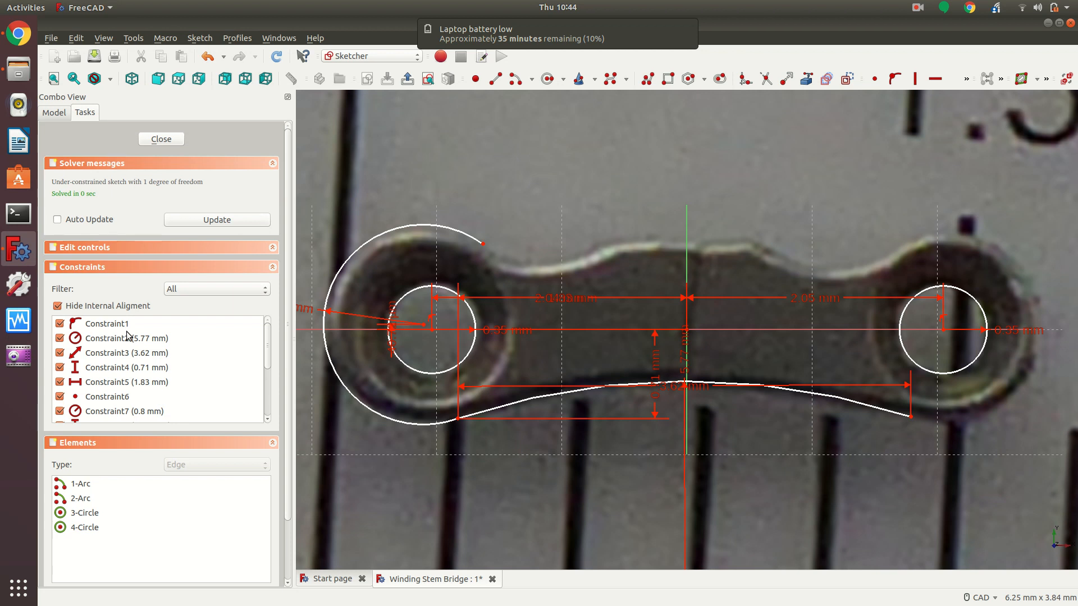
{"action": "left_click", "coordinate": [917, 9]}
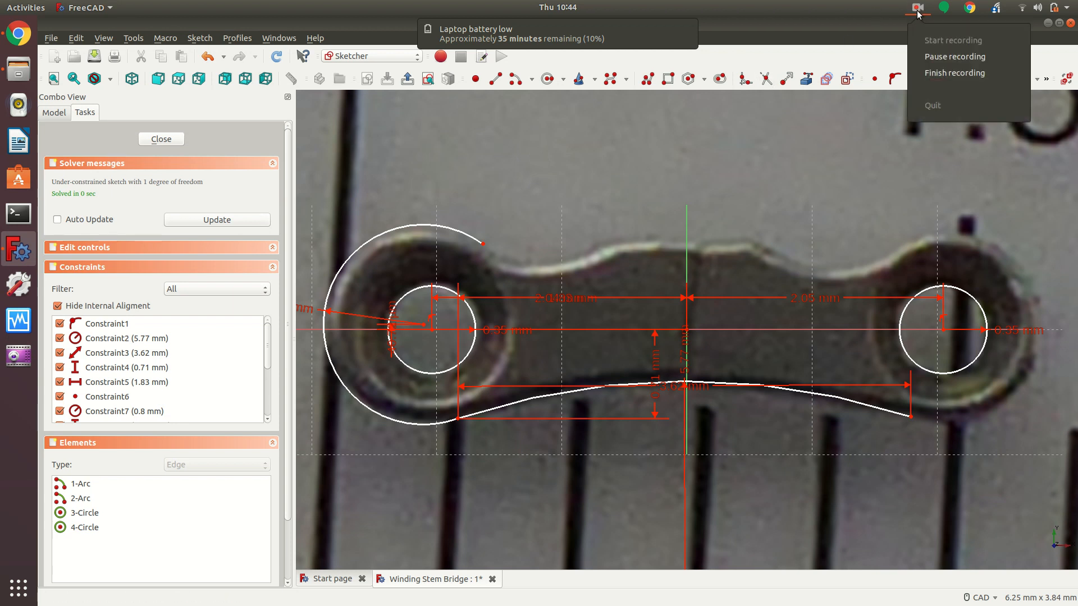
{"action": "left_click", "coordinate": [943, 56]}
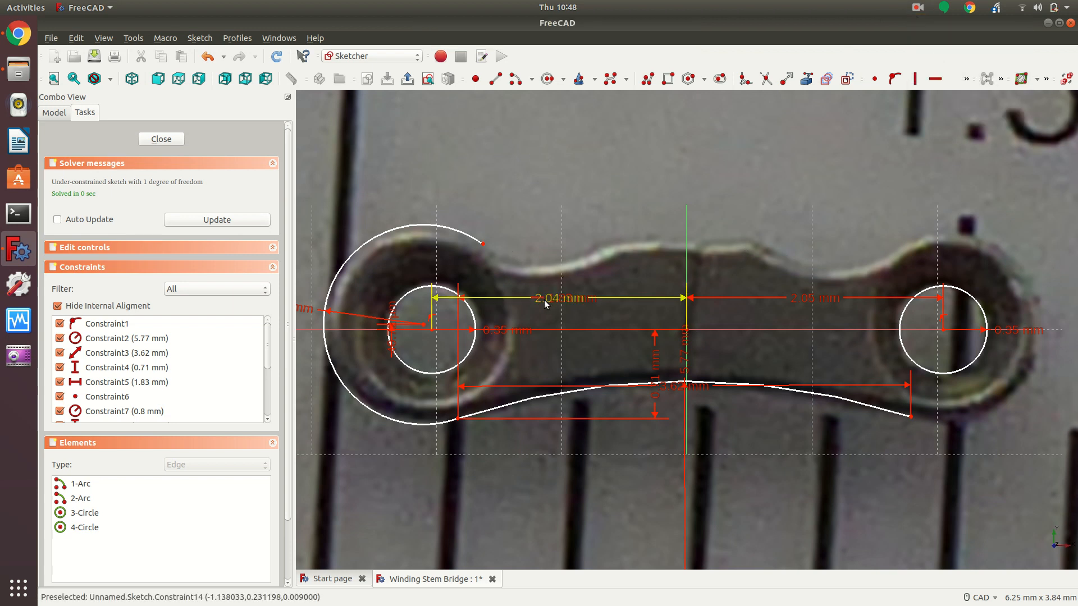
Move both hole-centre distance dimensions above the bridge outline and set each one to 2.045 mm.
{"action": "left_click_drag", "start_coordinate": [544, 302], "coordinate": [540, 178]}
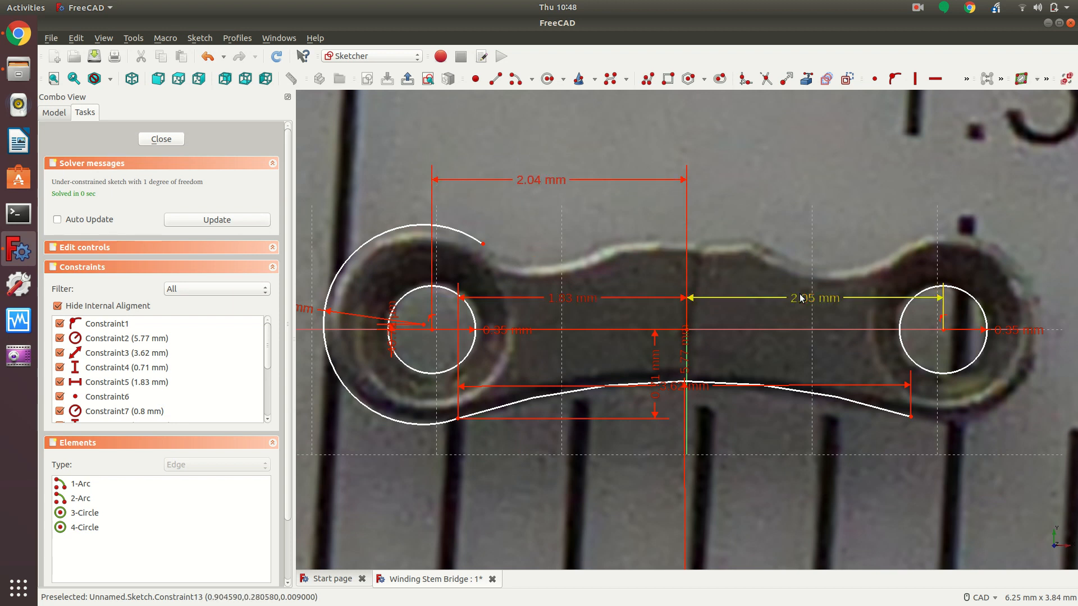
{"action": "left_click_drag", "start_coordinate": [801, 297], "coordinate": [794, 181]}
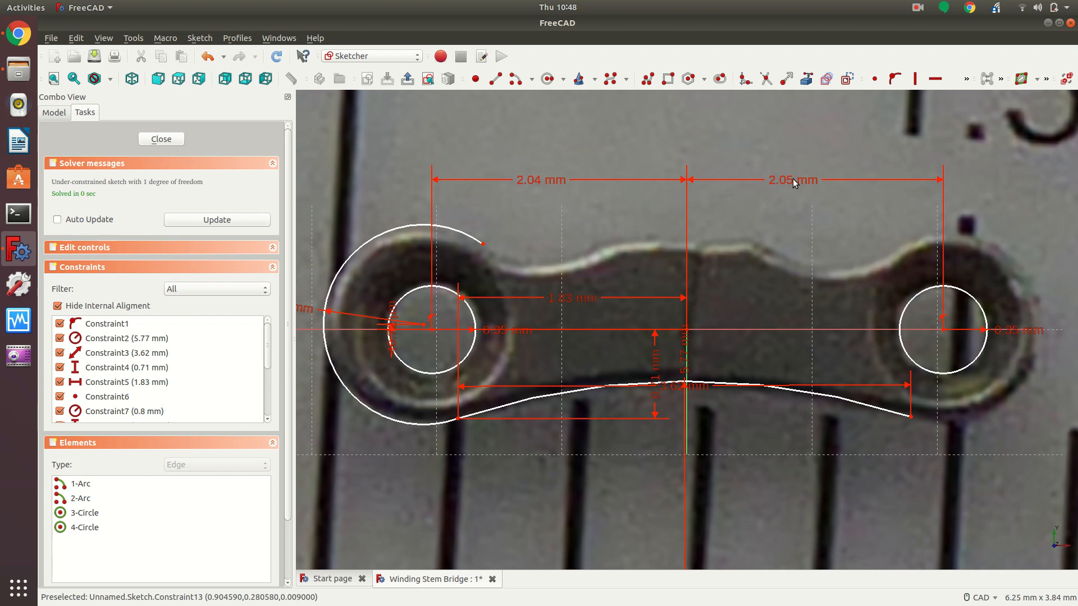
{"action": "double_click", "coordinate": [553, 182]}
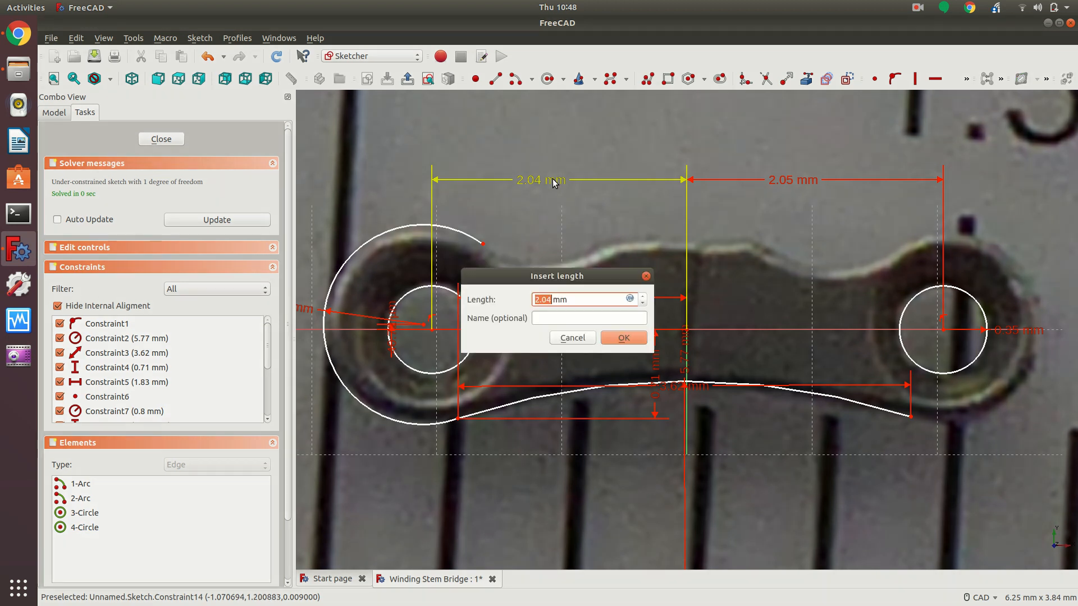
{"action": "left_click", "coordinate": [551, 300]}
{"action": "type", "text": "5"}
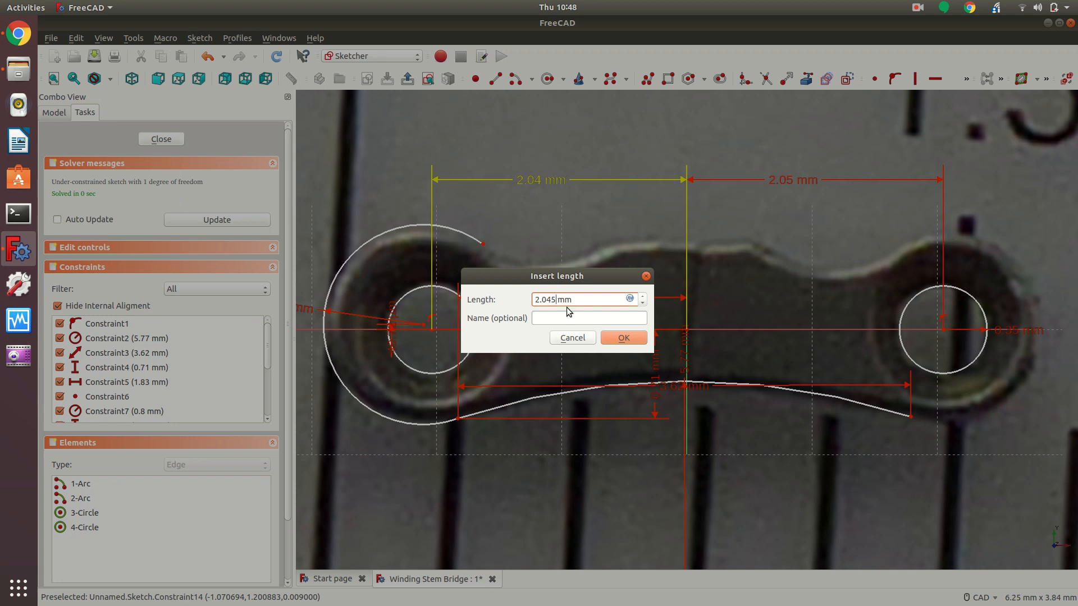
{"action": "left_click", "coordinate": [621, 340]}
{"action": "double_click", "coordinate": [786, 187]}
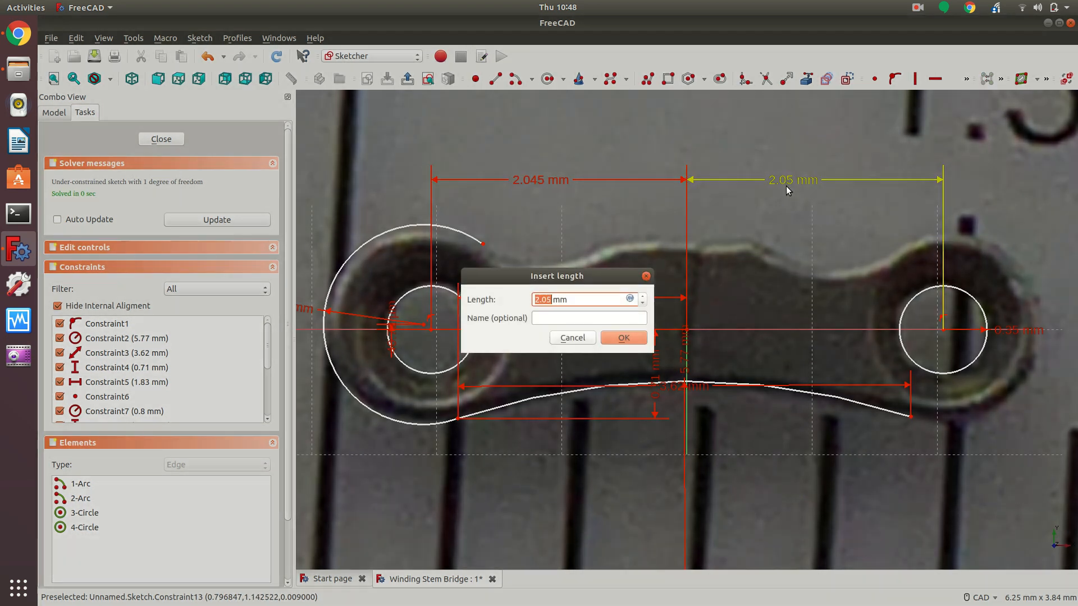
{"action": "left_click", "coordinate": [549, 300]}
{"action": "type", "text": "4"}
{"action": "left_click", "coordinate": [620, 340]}
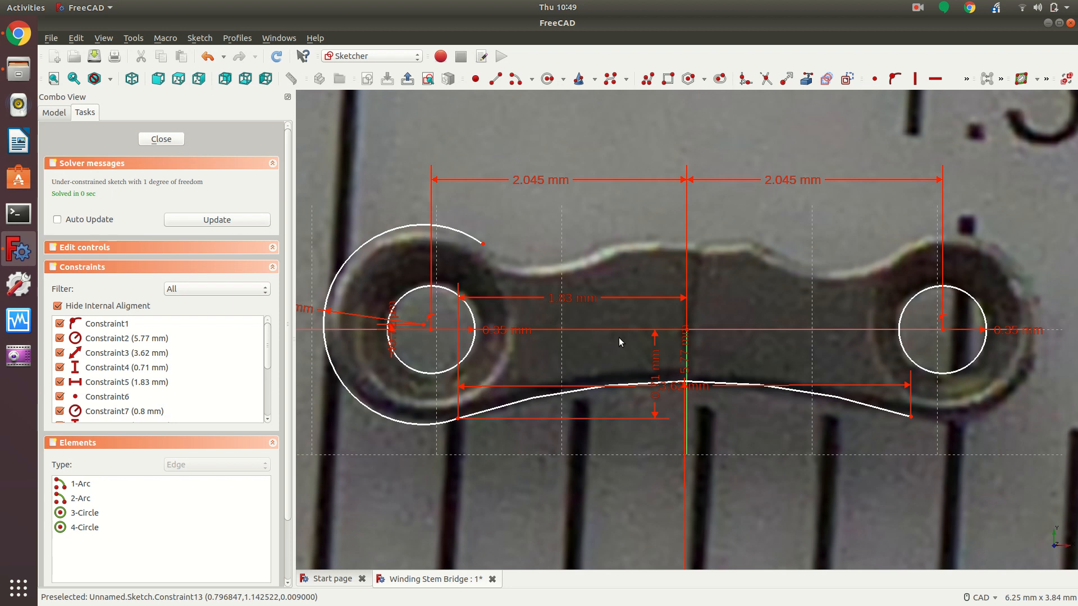
{"action": "left_click", "coordinate": [424, 327]}
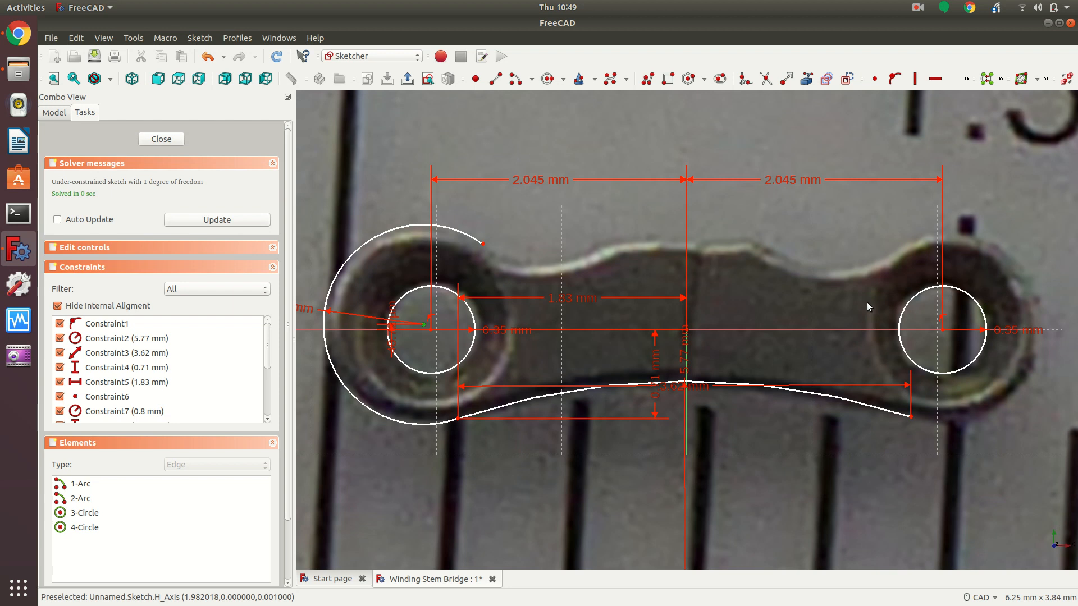
{"action": "left_click", "coordinate": [916, 12]}
{"action": "left_click", "coordinate": [932, 55]}
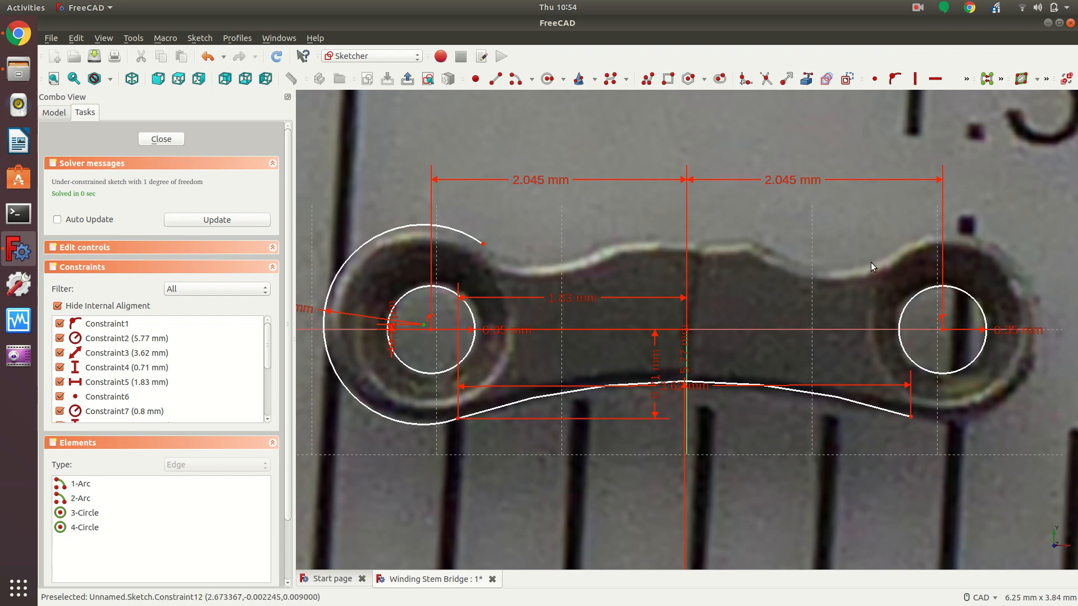
{"action": "left_click", "coordinate": [515, 80]}
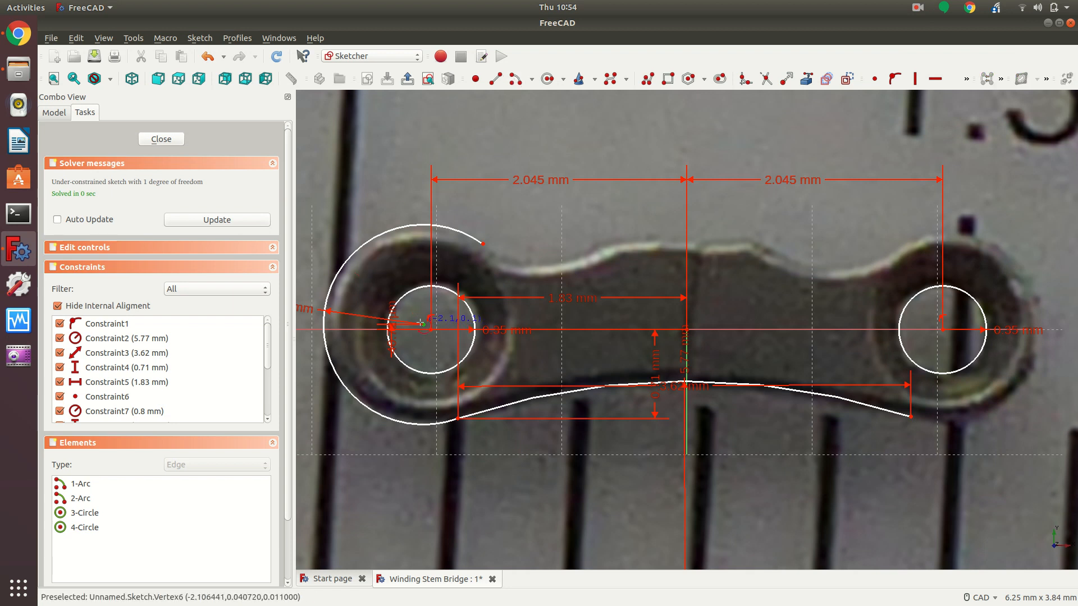
{"action": "left_click", "coordinate": [950, 324]}
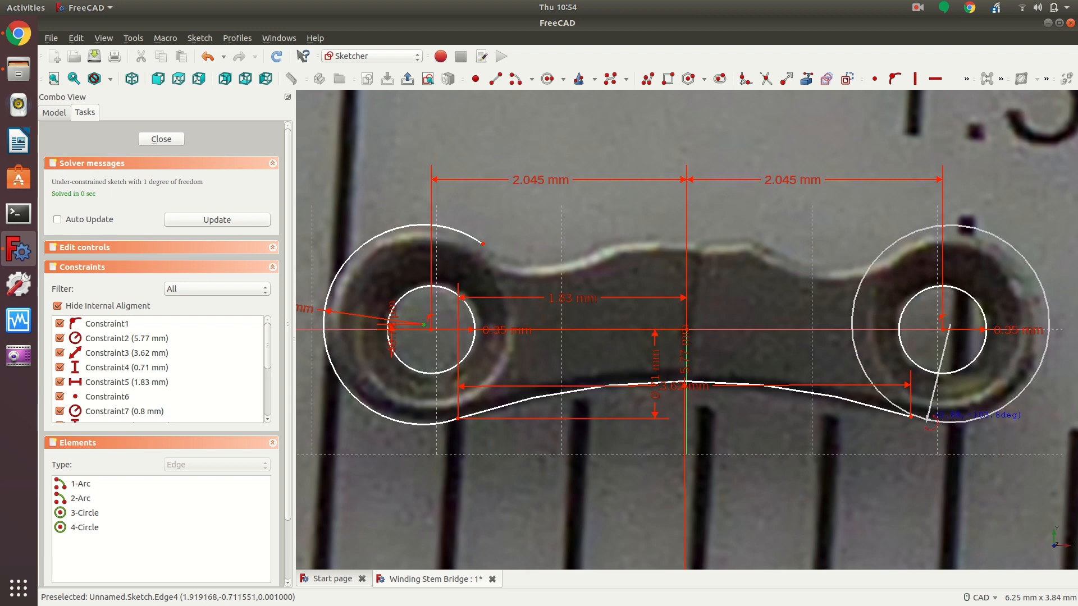
{"action": "key", "text": "Escape"}
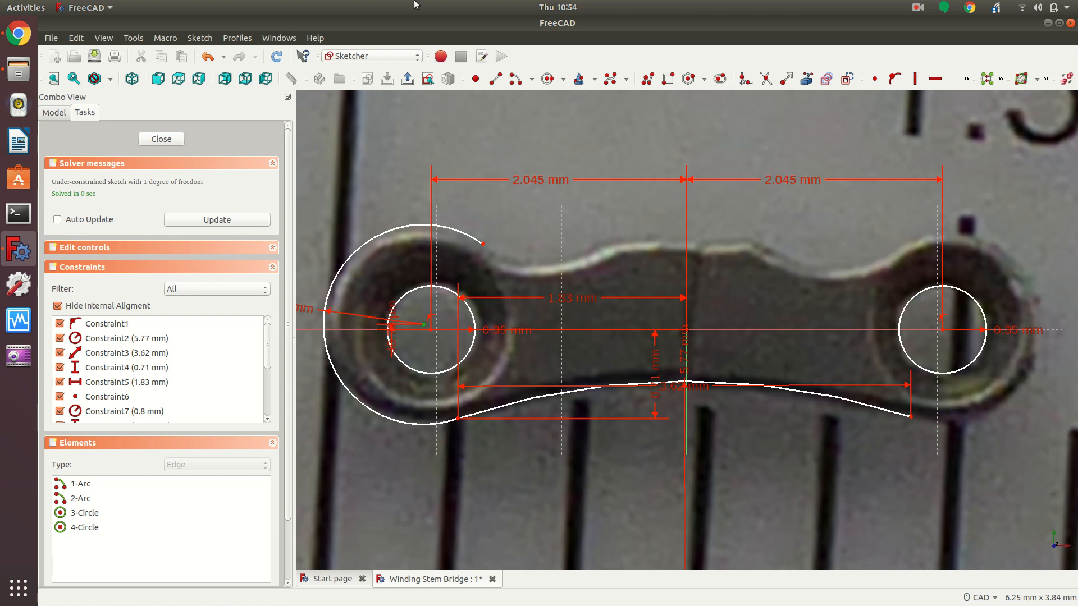
Draw an arc around the right hole from the lower arc's right endpoint to the bridge's upper edge, centred just off the hole's centre.
{"action": "left_click", "coordinate": [519, 84]}
{"action": "left_click", "coordinate": [948, 324]}
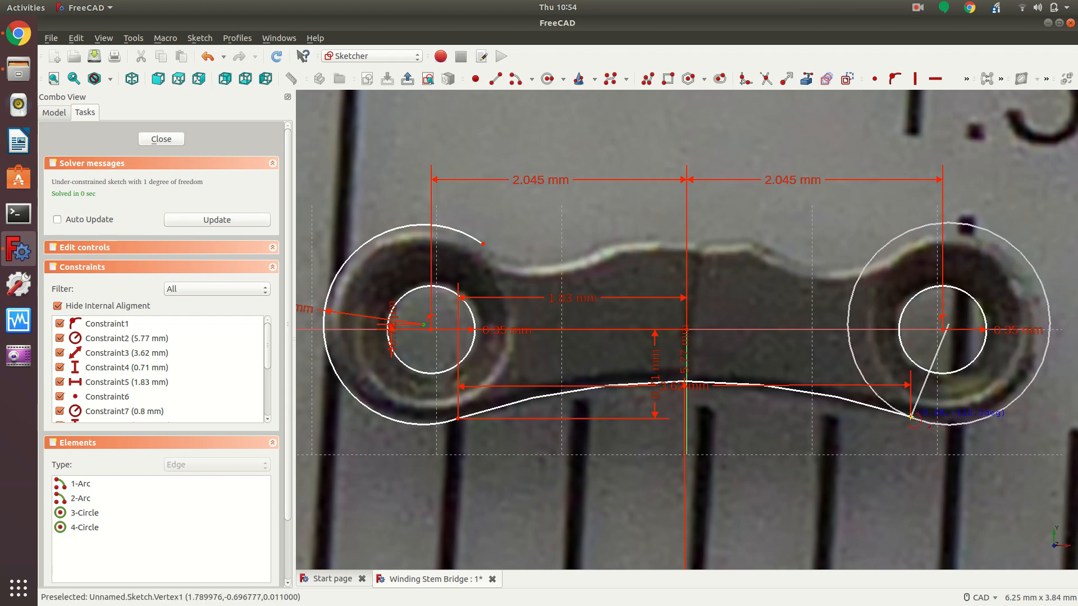
{"action": "left_click", "coordinate": [910, 419]}
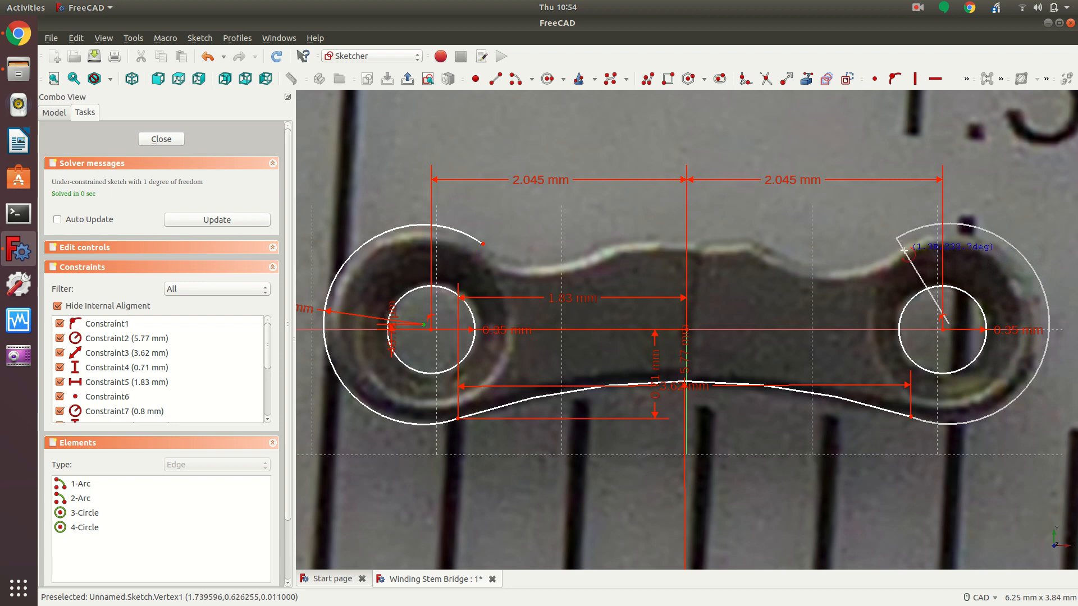
{"action": "left_click", "coordinate": [896, 246]}
{"action": "right_click", "coordinate": [897, 247]}
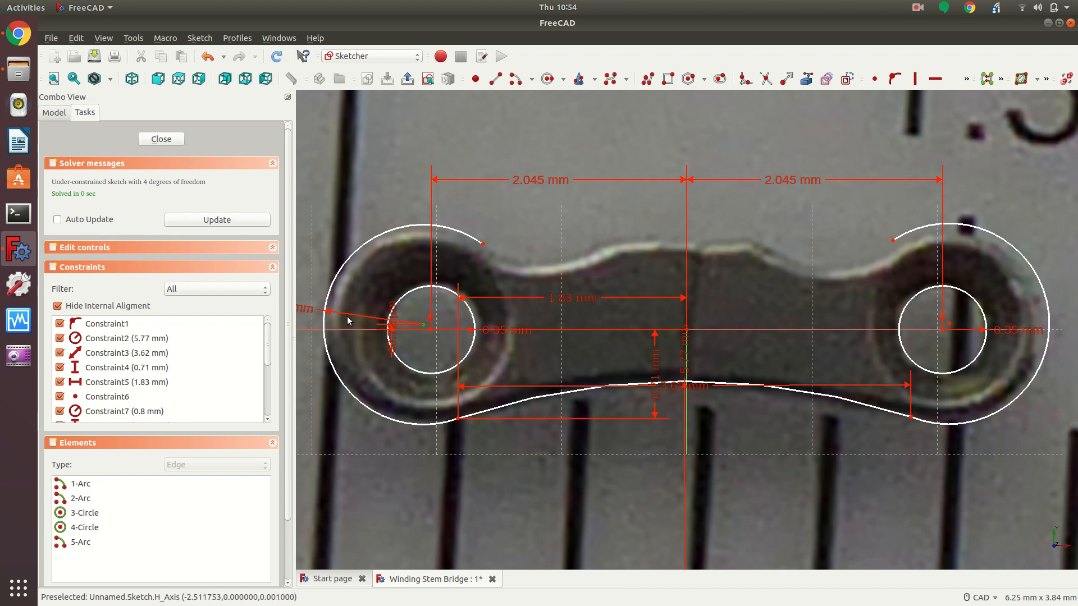
Check the radius value of the left end arc's constraint.
{"action": "left_click", "coordinate": [312, 303]}
{"action": "left_click", "coordinate": [301, 307]}
{"action": "double_click", "coordinate": [301, 310]}
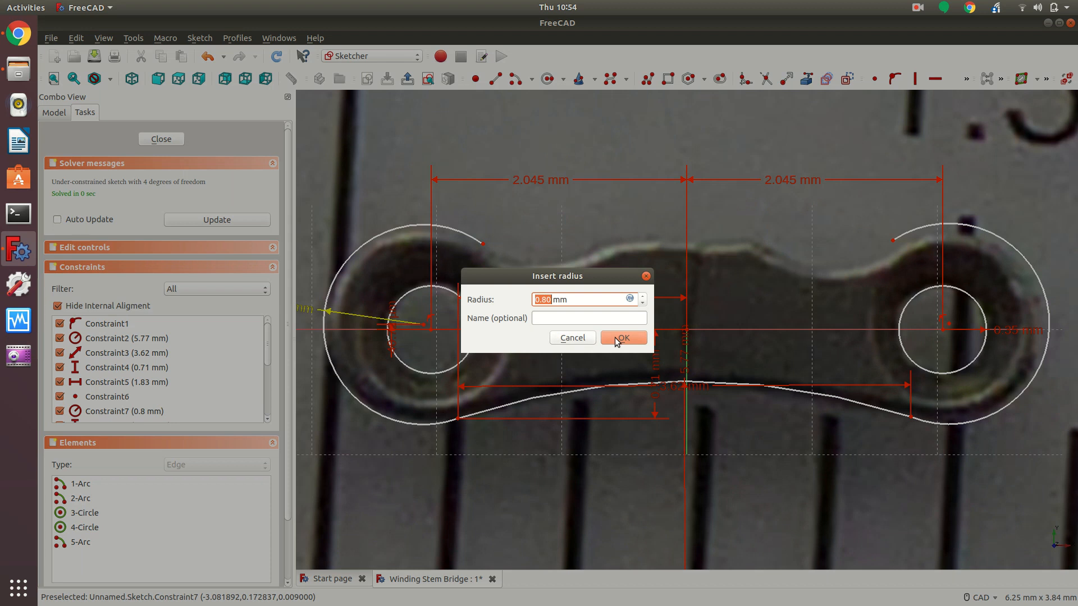
{"action": "left_click", "coordinate": [617, 338]}
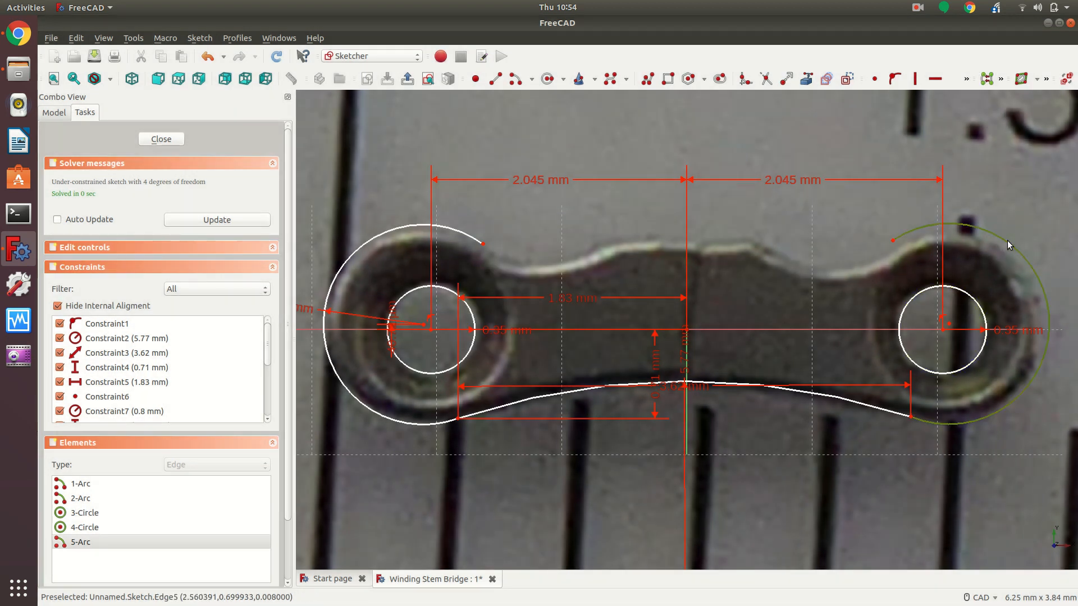
Constrain the right end arc's radius to 0.8 mm.
{"action": "left_click_drag", "start_coordinate": [1009, 246], "coordinate": [956, 230]}
{"action": "left_click", "coordinate": [965, 79]}
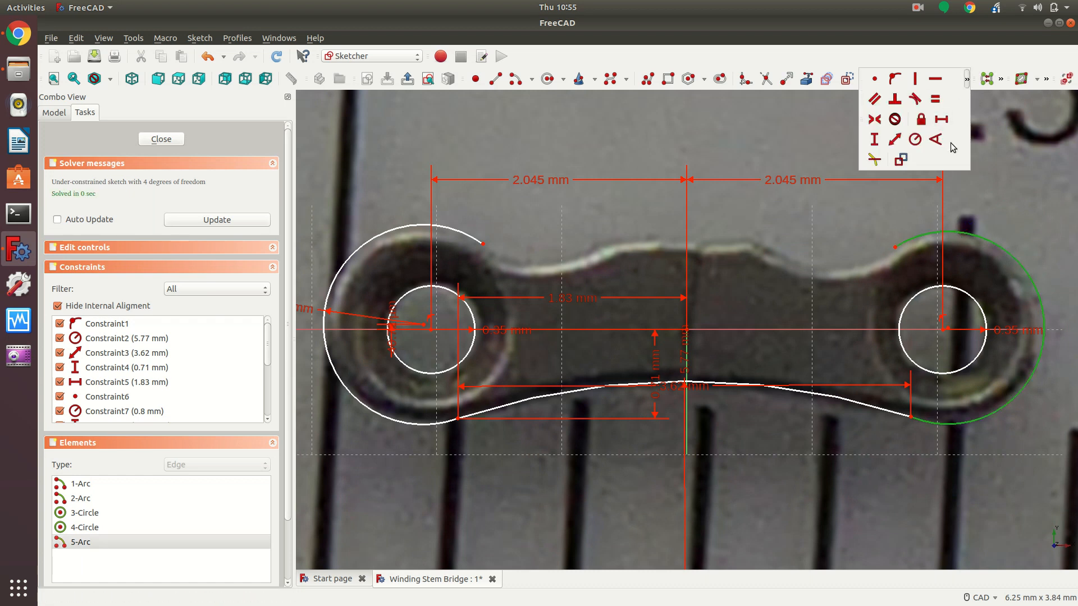
{"action": "left_click", "coordinate": [911, 141]}
{"action": "type", "text": "0.8mm"}
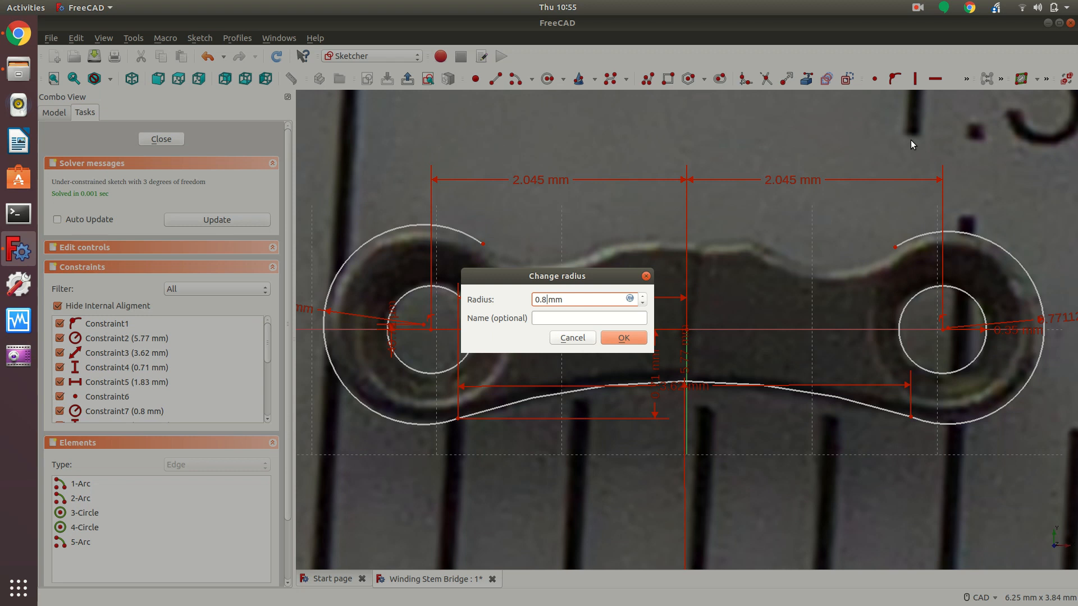
{"action": "key", "text": "Return"}
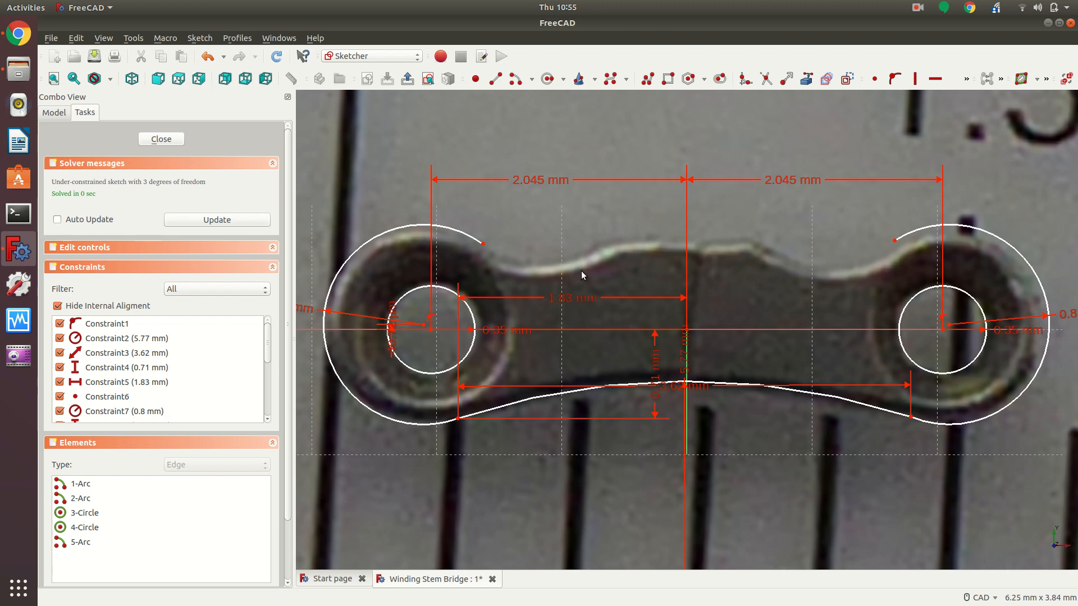
Try to apply a symmetry constraint to the centre points of the left and right end arcs.
{"action": "left_click", "coordinate": [424, 326]}
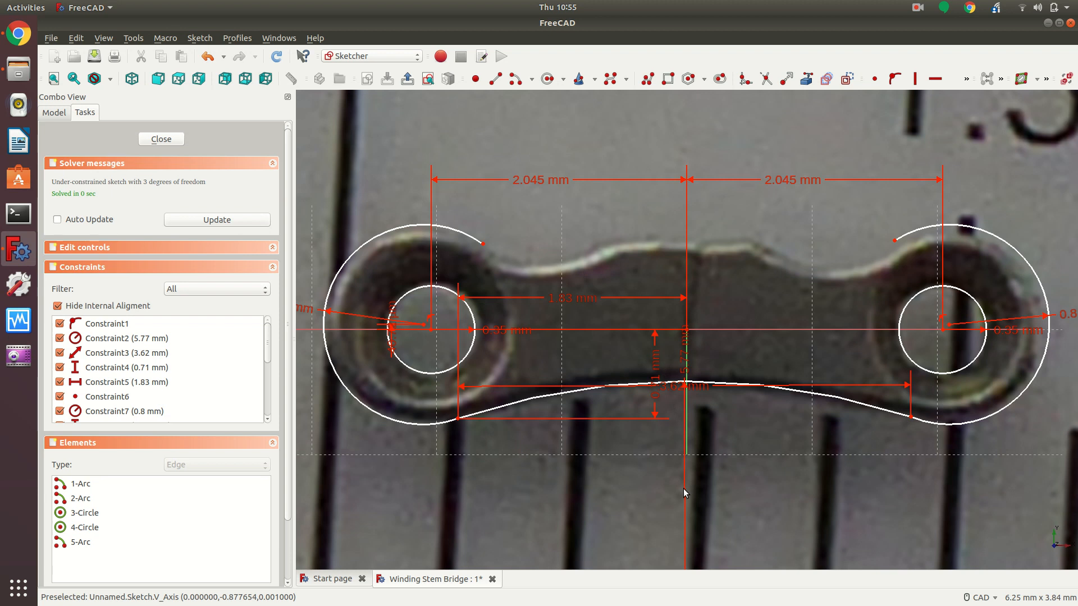
{"action": "left_click", "coordinate": [949, 324]}
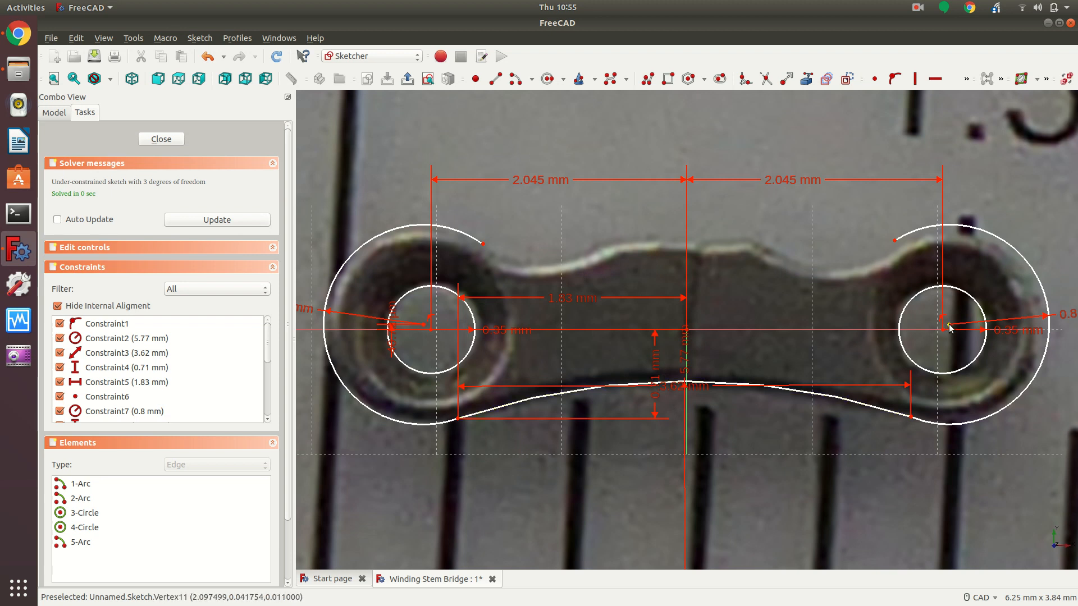
{"action": "left_click", "coordinate": [966, 79]}
{"action": "left_click", "coordinate": [876, 118]}
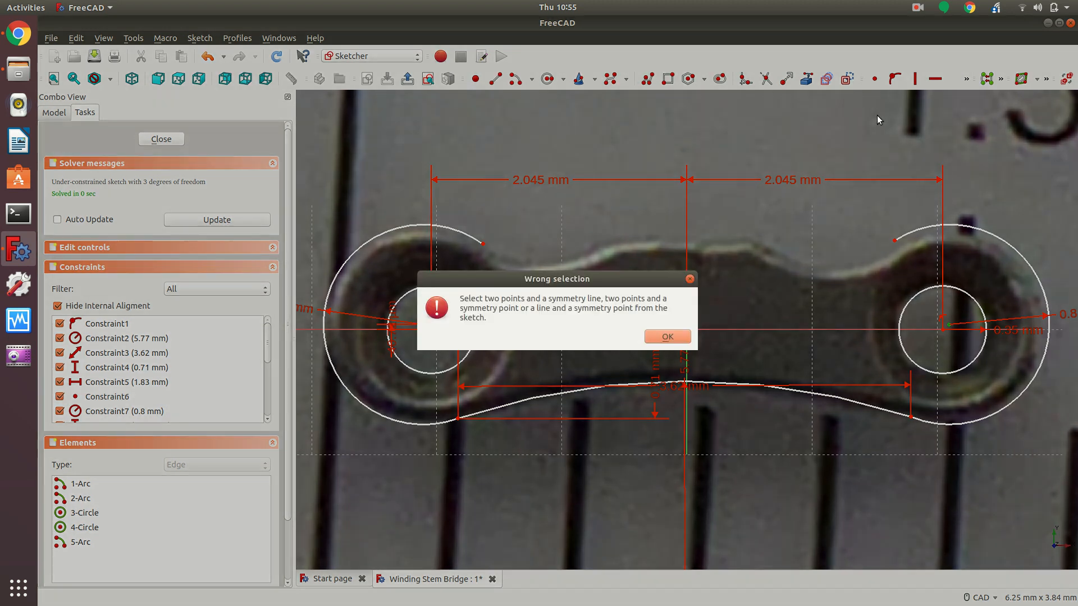
{"action": "left_click", "coordinate": [668, 337]}
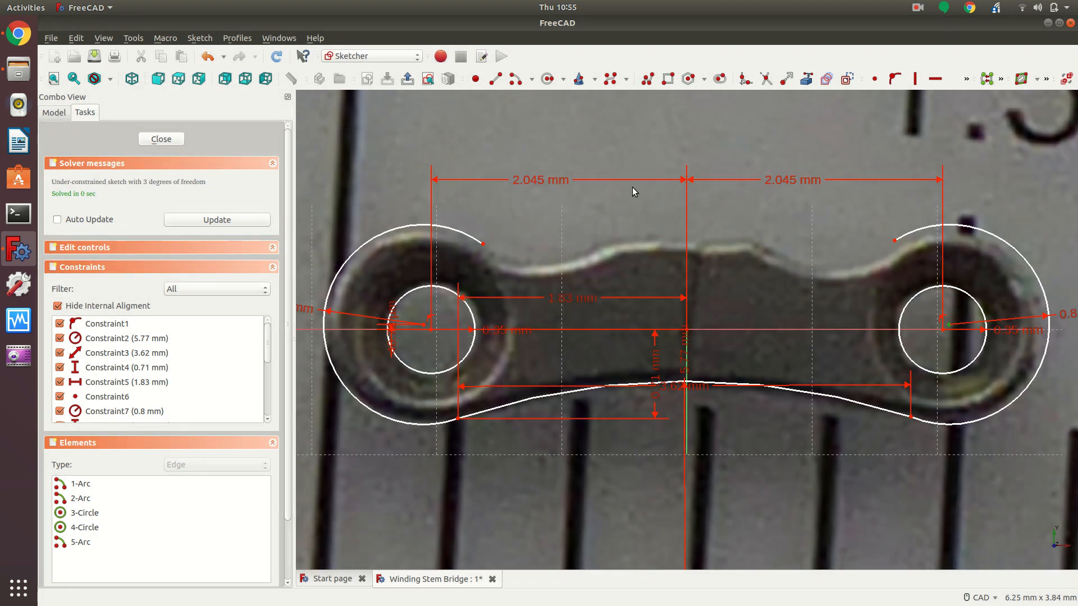
Constrain the centre points of the left and right end arcs to be symmetric about the vertical axis.
{"action": "left_click", "coordinate": [425, 328]}
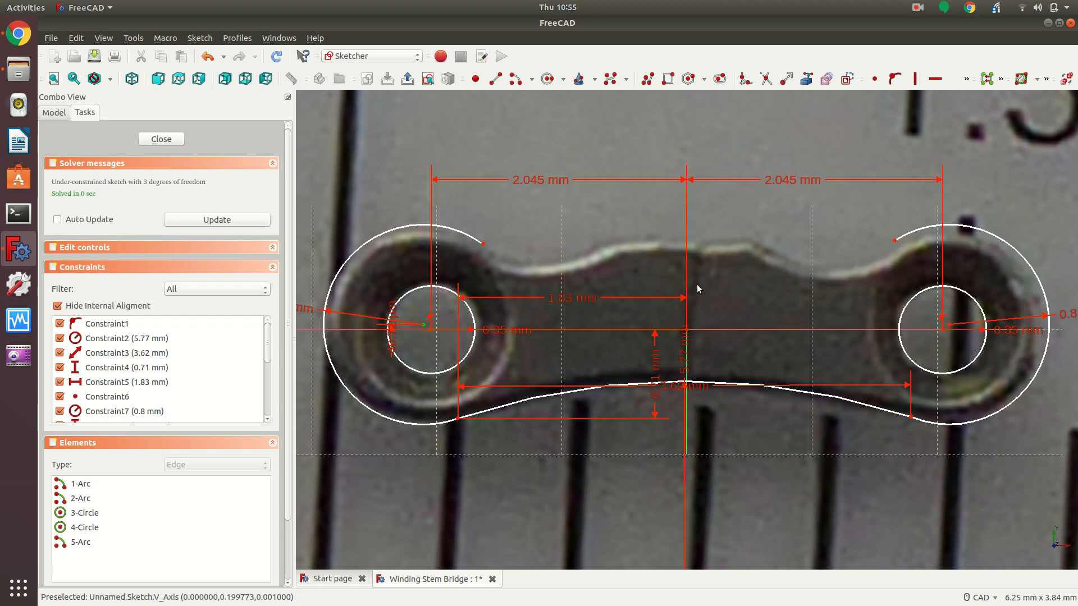
{"action": "left_click", "coordinate": [685, 270]}
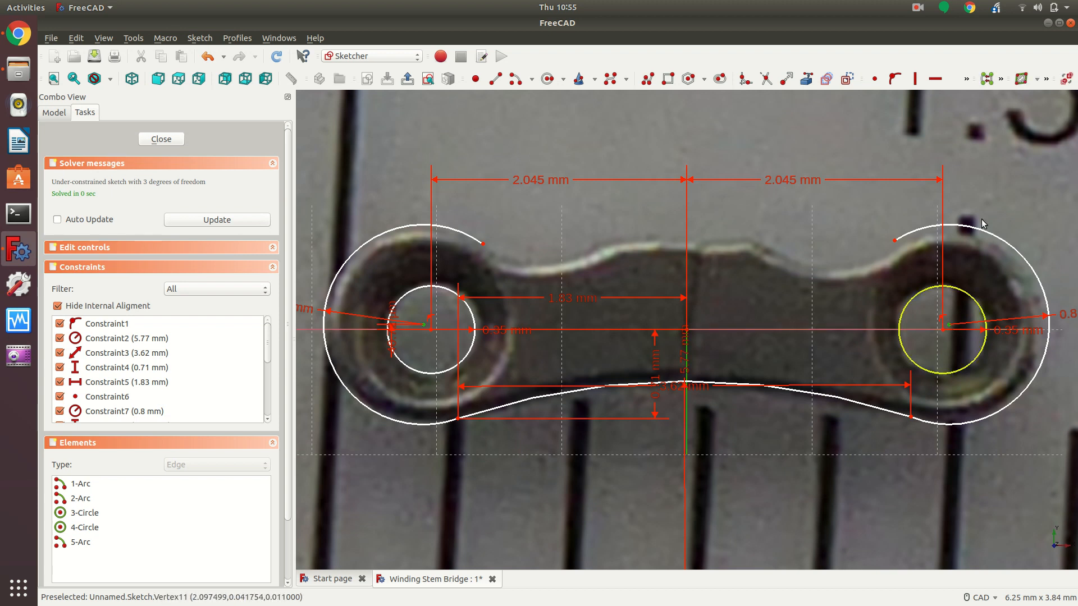
{"action": "left_click", "coordinate": [966, 82]}
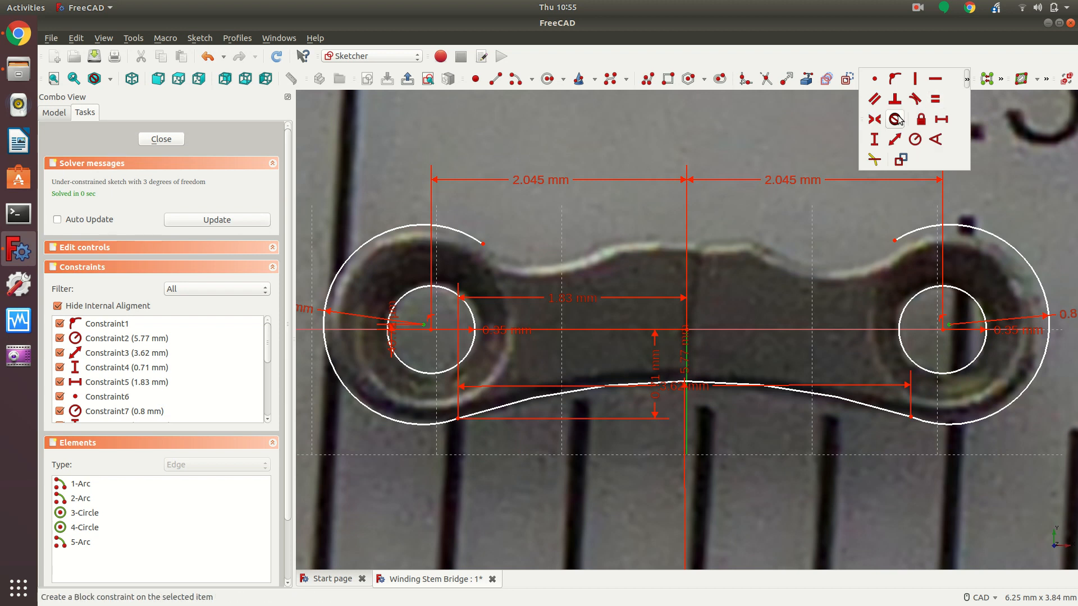
{"action": "left_click", "coordinate": [875, 121]}
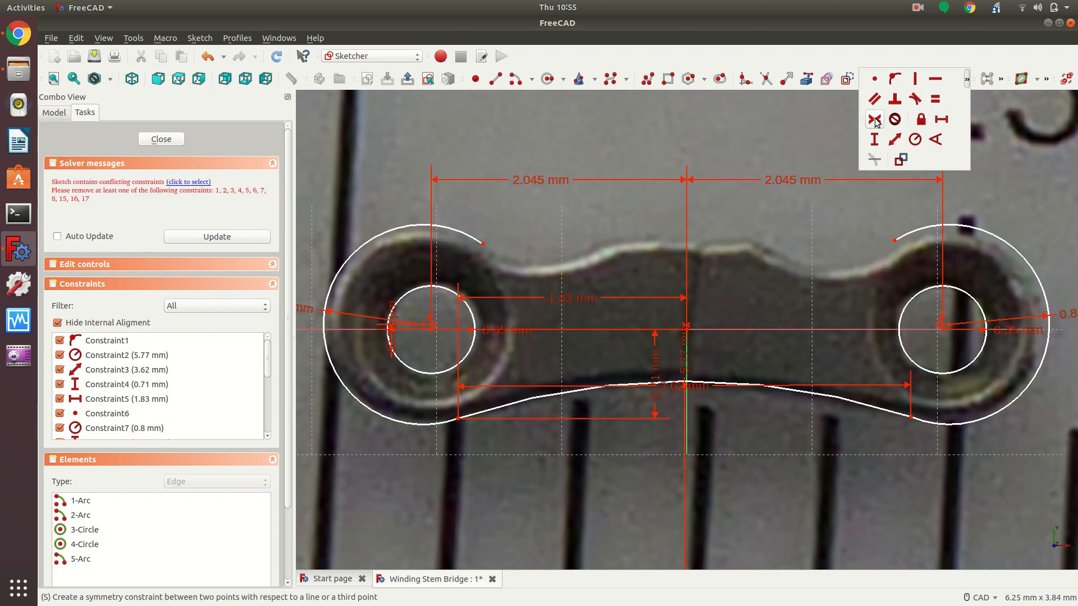
Delete the coincident constraint Constraint15, which ties the right end arc to the lower arc.
{"action": "scroll", "coordinate": [167, 385], "scroll_direction": "down", "scroll_amount": 5}
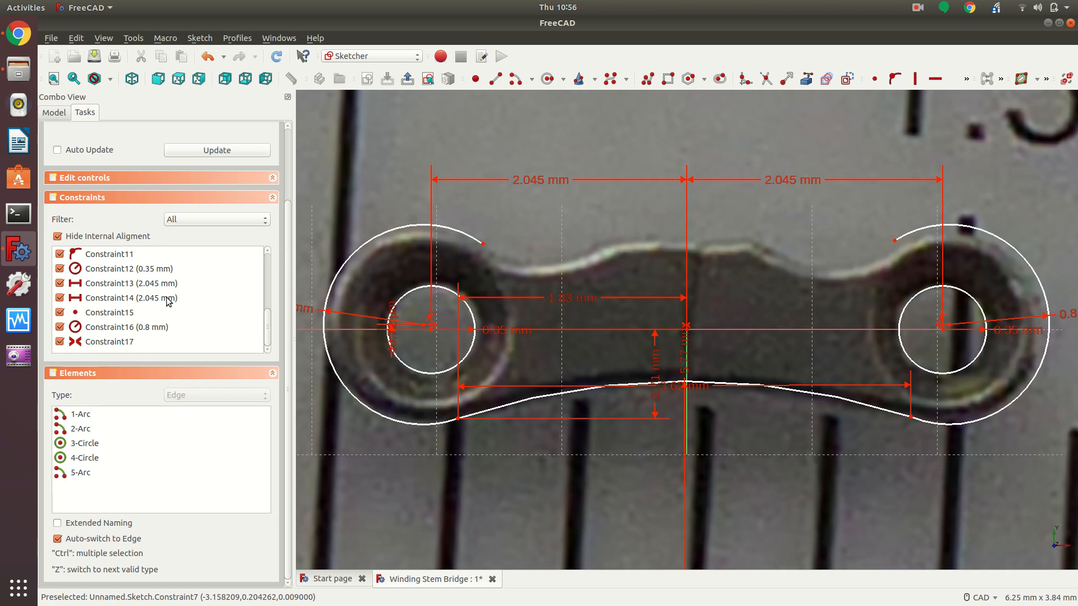
{"action": "scroll", "coordinate": [169, 302], "scroll_direction": "up", "scroll_amount": 5}
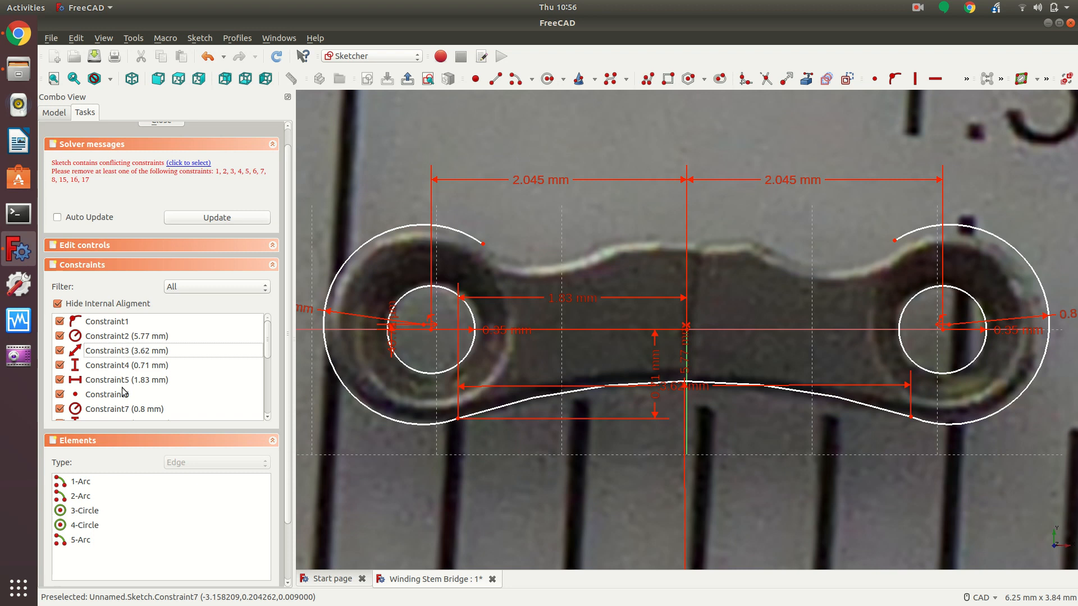
{"action": "scroll", "coordinate": [124, 391], "scroll_direction": "up", "scroll_amount": 1}
{"action": "scroll", "coordinate": [124, 387], "scroll_direction": "down", "scroll_amount": 5}
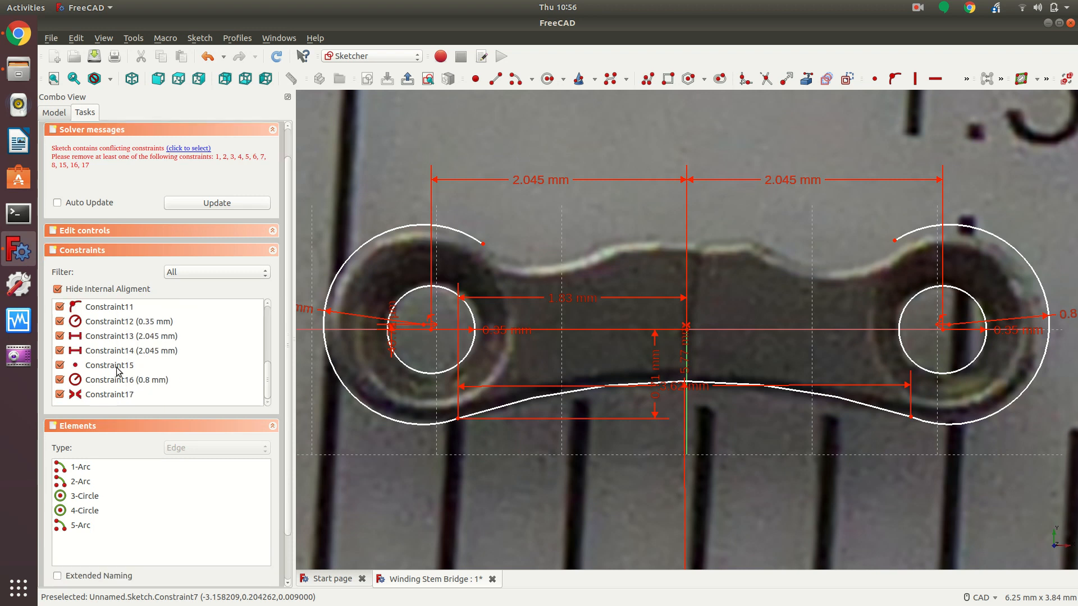
{"action": "left_click", "coordinate": [118, 366]}
{"action": "right_click", "coordinate": [117, 367]}
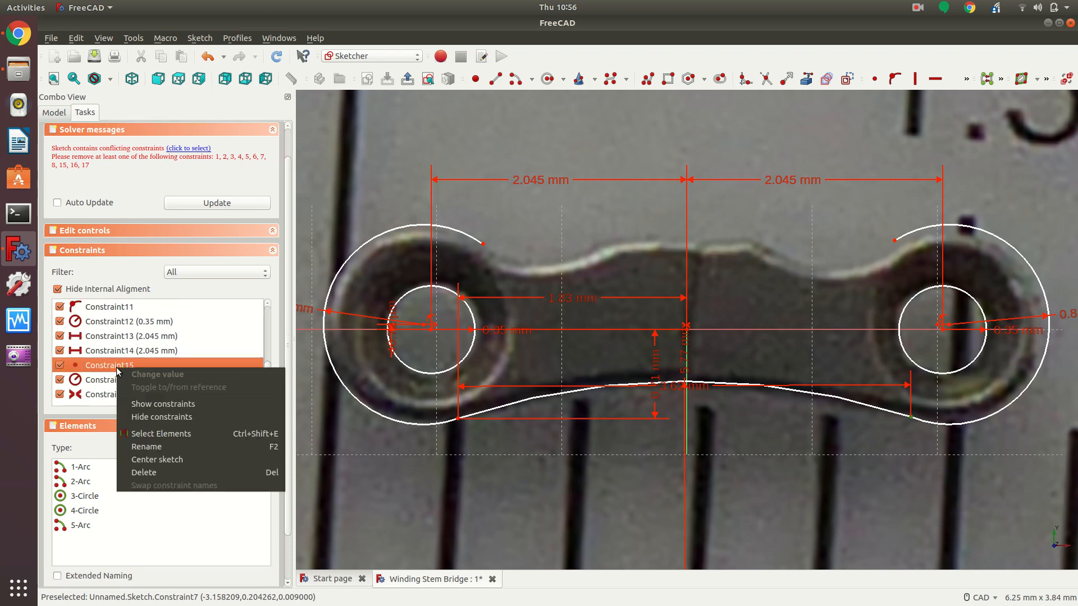
{"action": "left_click", "coordinate": [77, 364]}
{"action": "key", "text": "Delete"}
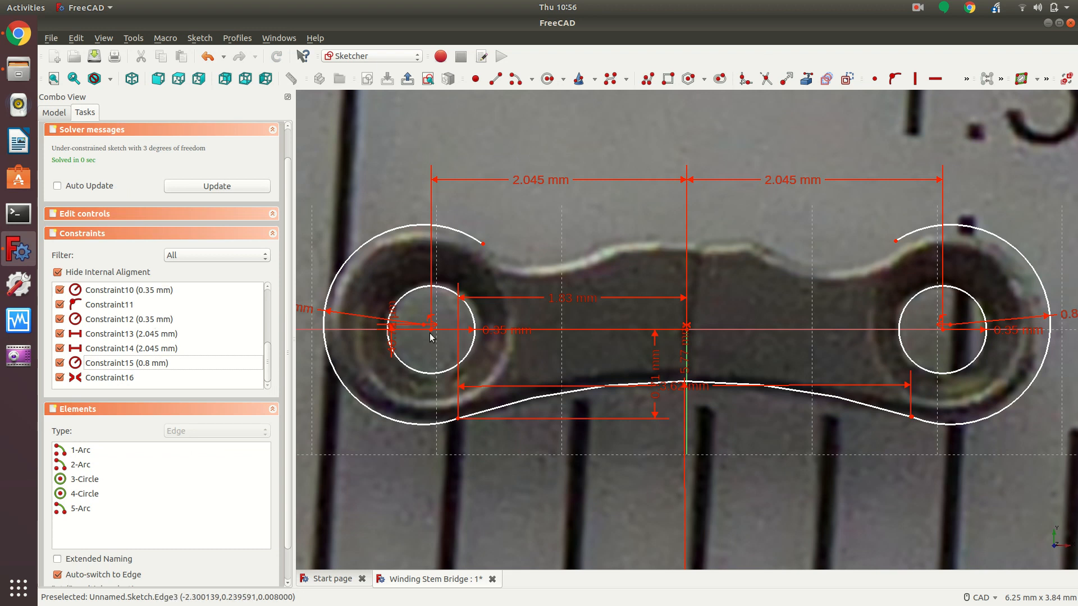
Constrain the left end arc's angle to 240°.
{"action": "left_click", "coordinate": [462, 235]}
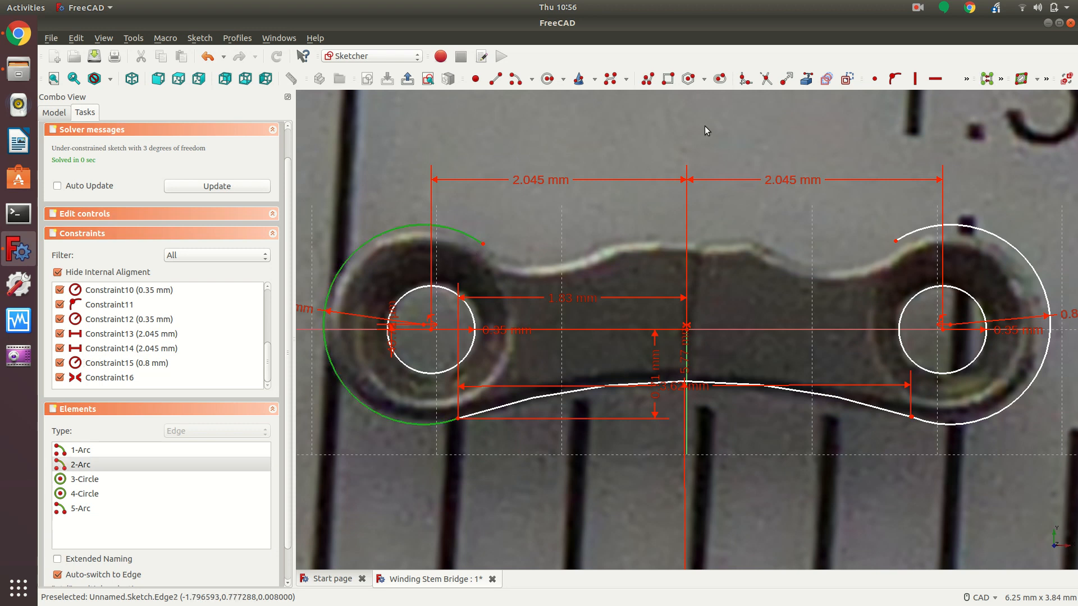
{"action": "left_click", "coordinate": [968, 83]}
{"action": "left_click", "coordinate": [934, 141]}
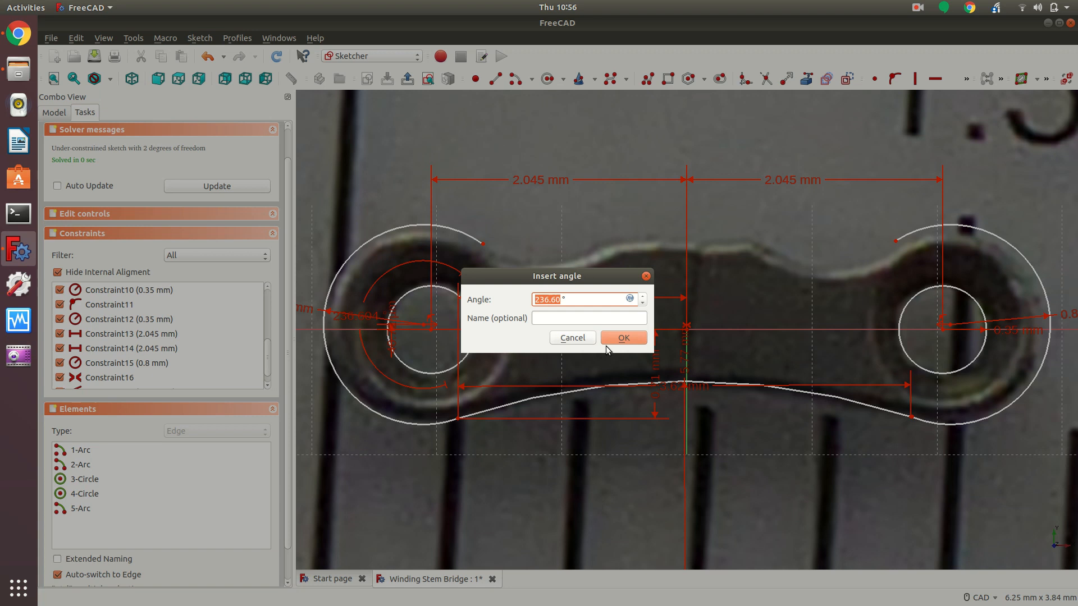
{"action": "type", "text": "240"}
{"action": "left_click", "coordinate": [616, 335]}
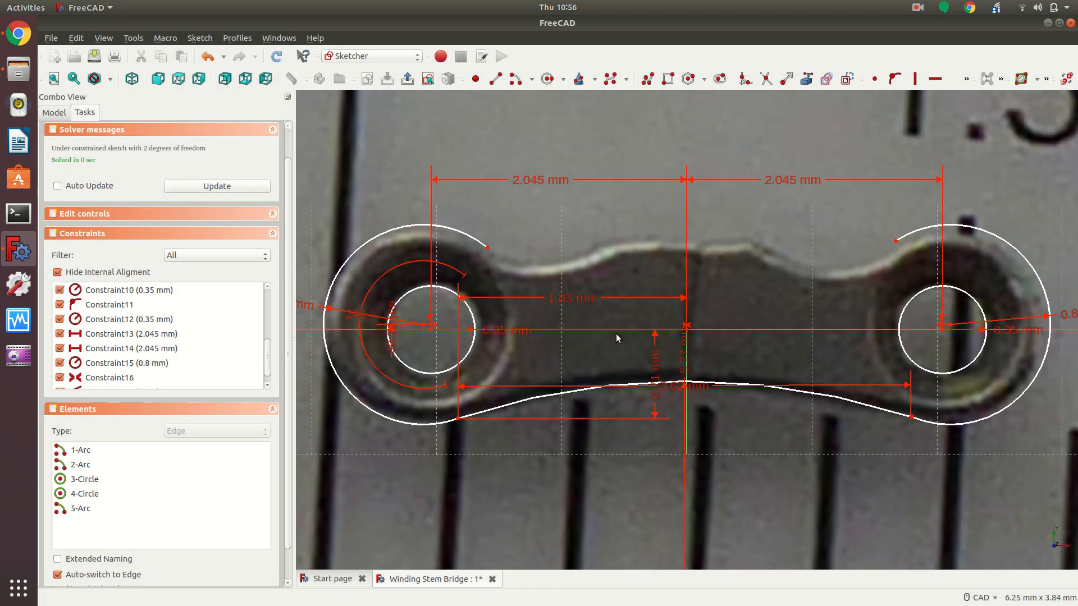
Constrain the right end arc's angle to 240°.
{"action": "left_click", "coordinate": [989, 232]}
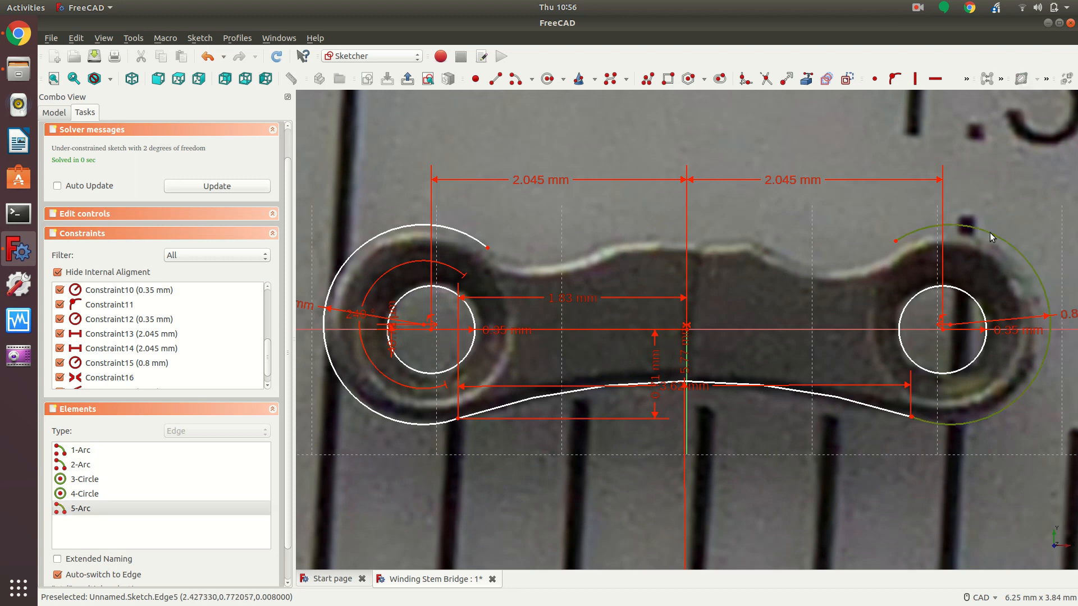
{"action": "left_click", "coordinate": [967, 78]}
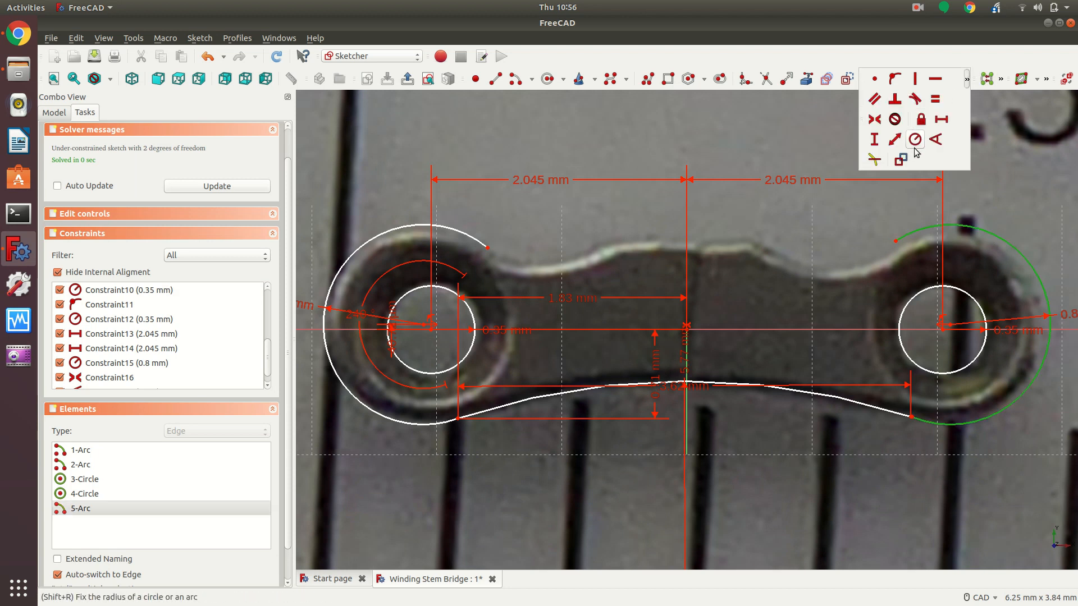
{"action": "left_click", "coordinate": [935, 140]}
{"action": "type", "text": "240"}
{"action": "key", "text": "Return"}
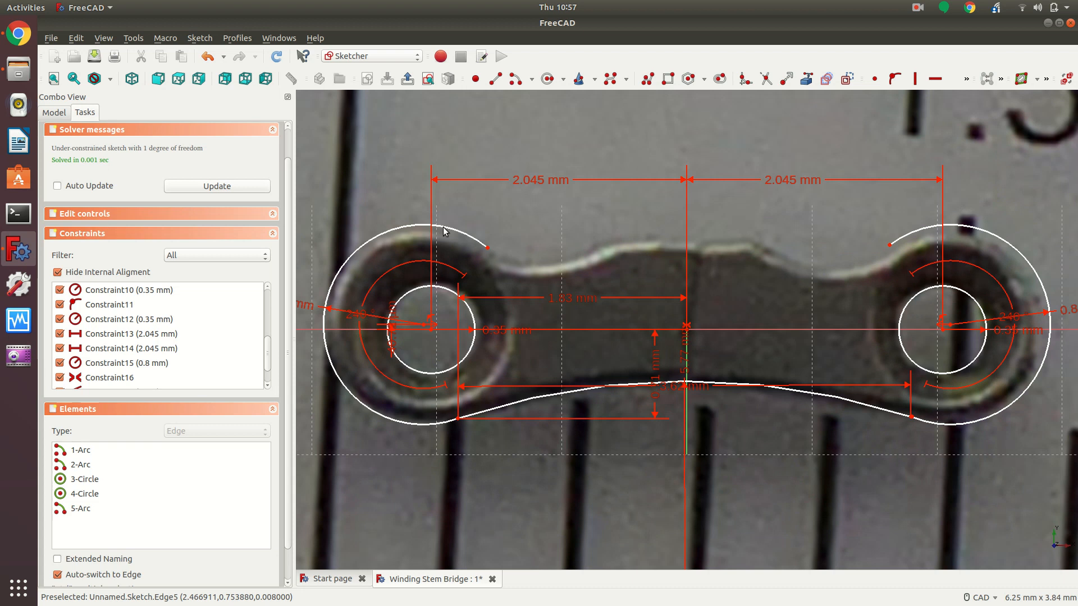
Draw a horizontal line about 1.2 mm long across the raised middle of the bridge's upper edge.
{"action": "left_click", "coordinate": [495, 79]}
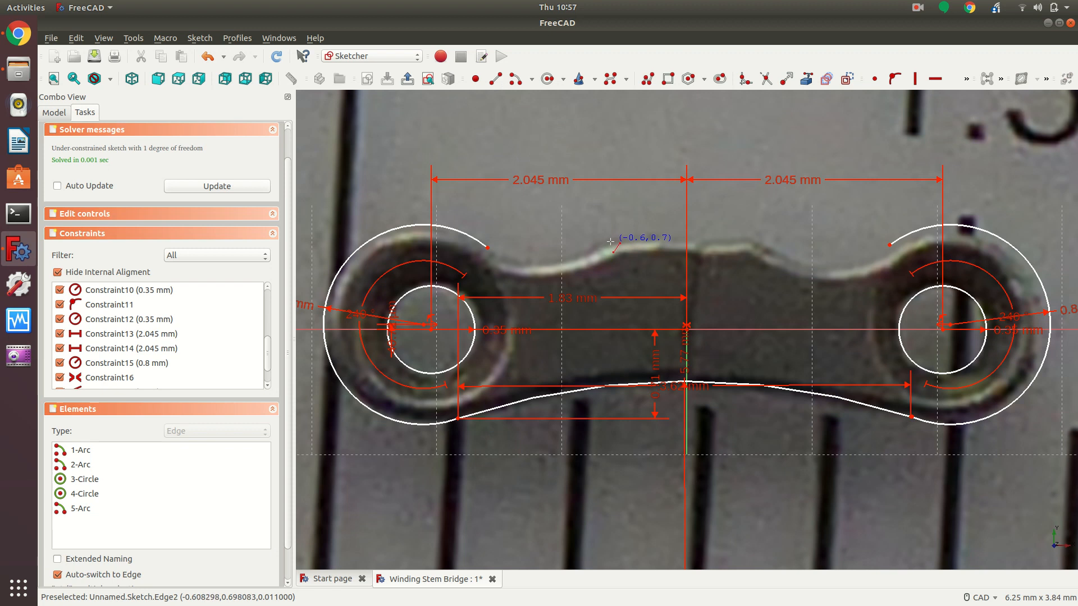
{"action": "left_click", "coordinate": [610, 243]}
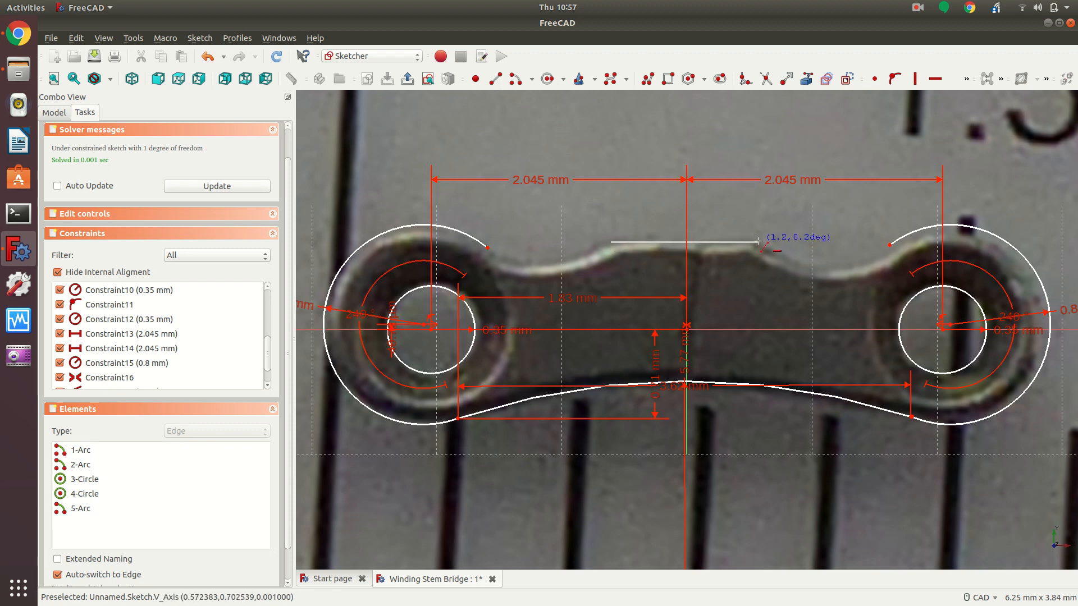
{"action": "left_click", "coordinate": [758, 242]}
{"action": "right_click", "coordinate": [757, 242]}
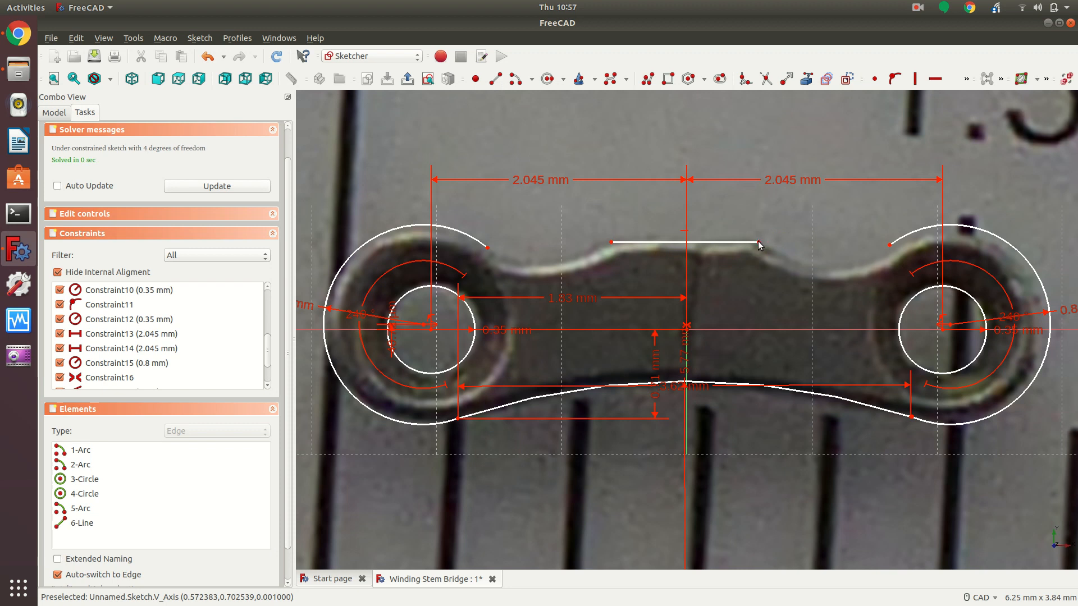
Constrain the two endpoints of the upper horizontal line to be symmetric about the vertical axis.
{"action": "left_click", "coordinate": [612, 243]}
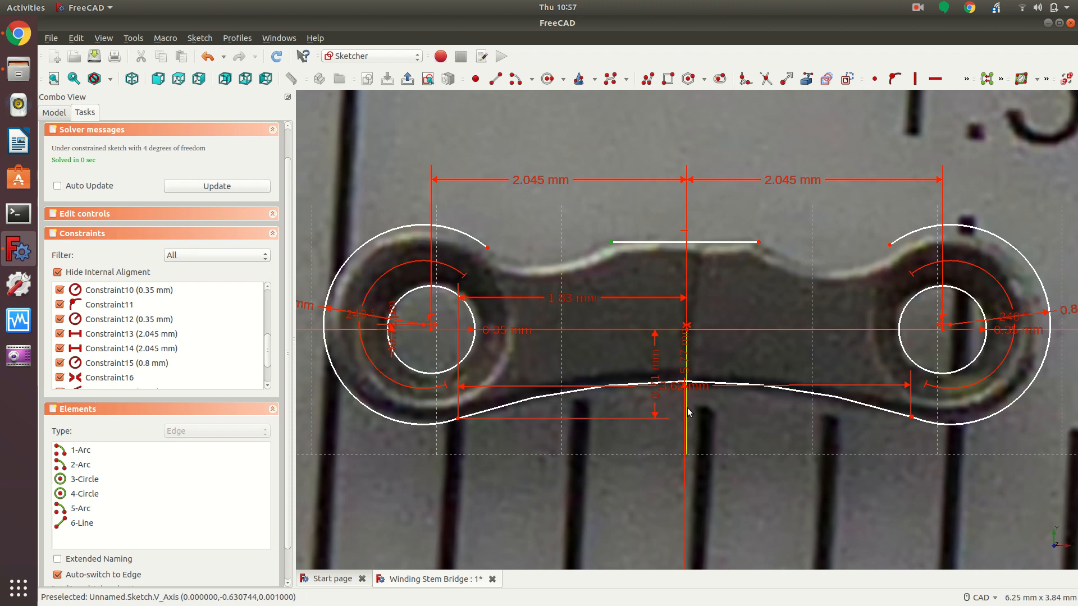
{"action": "left_click", "coordinate": [759, 243]}
{"action": "left_click", "coordinate": [967, 78]}
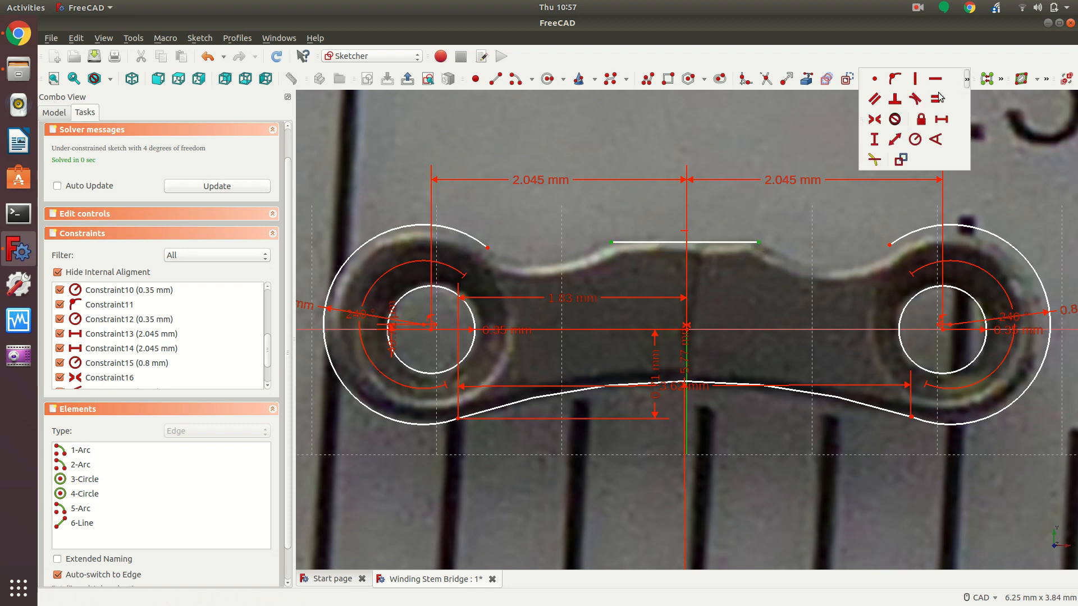
{"action": "left_click", "coordinate": [874, 119]}
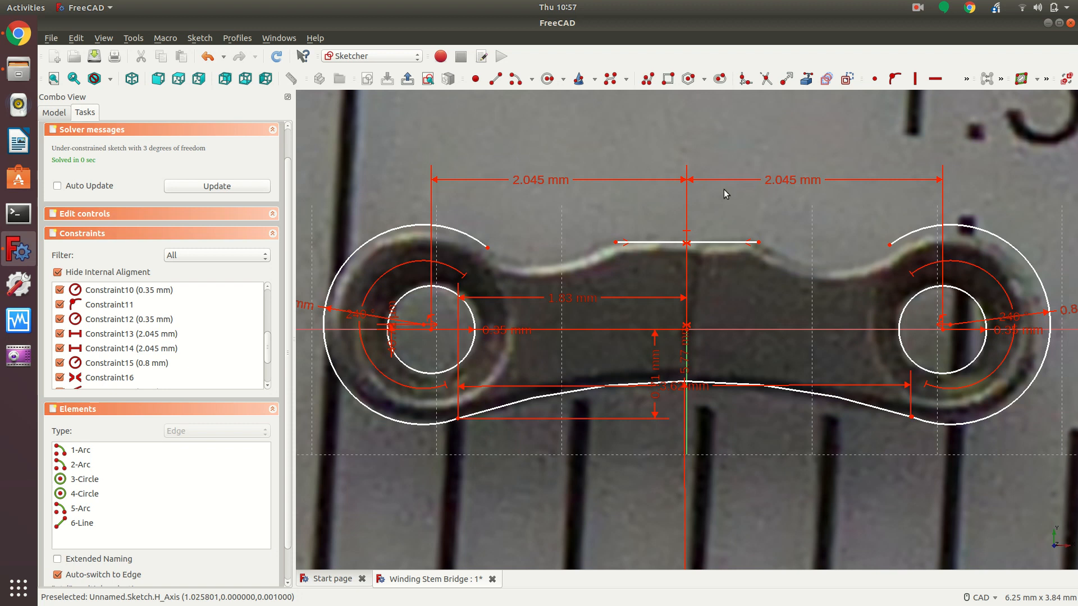
Draw a concave arc of about 1.3 mm radius from the upper line's left endpoint to the left end arc's upper endpoint.
{"action": "left_click", "coordinate": [521, 85]}
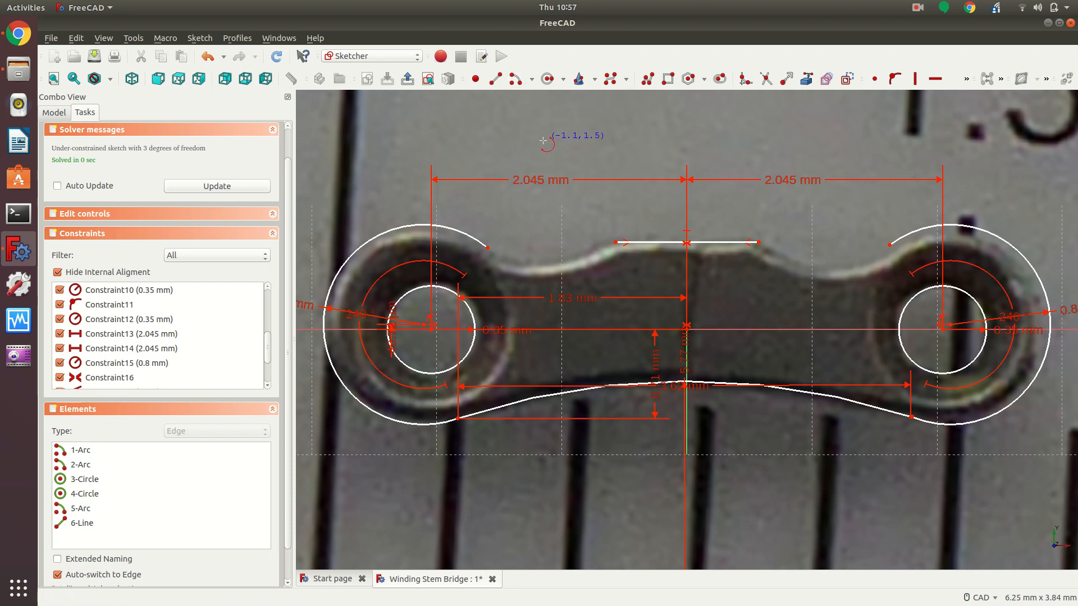
{"action": "left_click", "coordinate": [541, 103]}
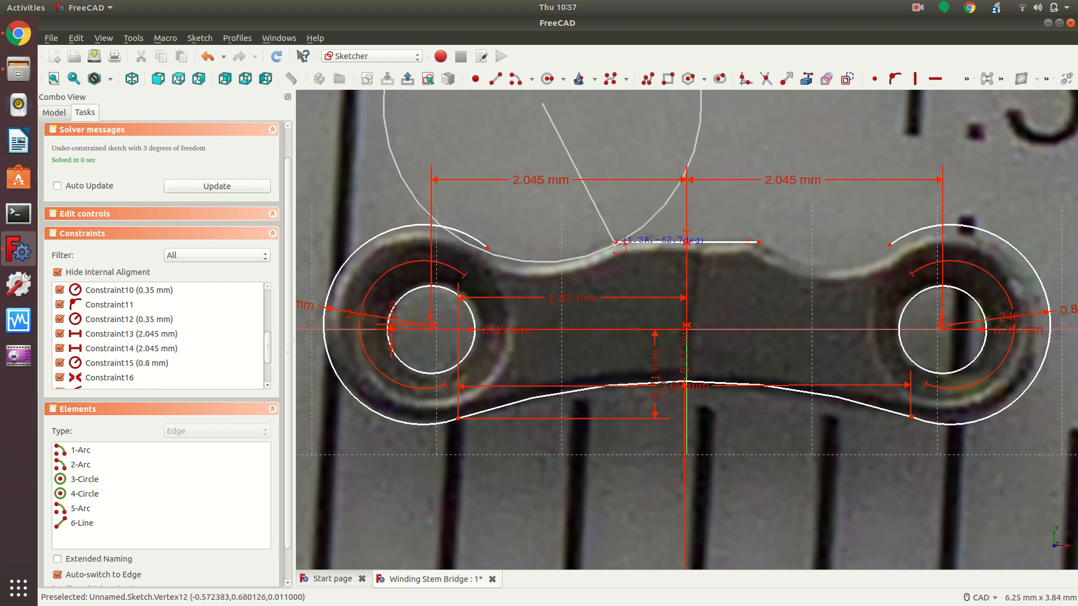
{"action": "left_click", "coordinate": [615, 244]}
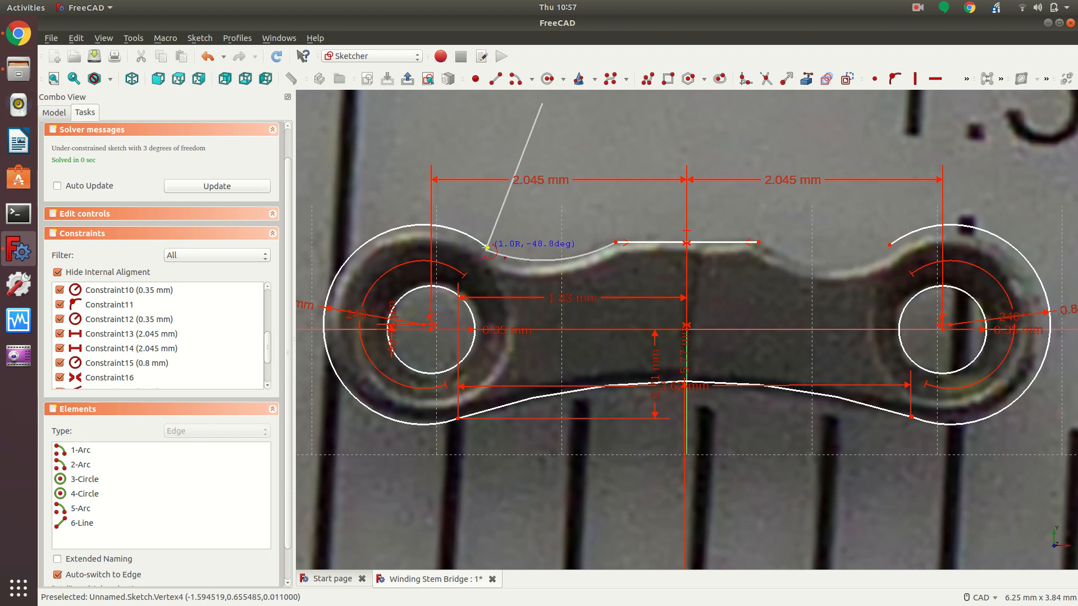
{"action": "left_click", "coordinate": [487, 247]}
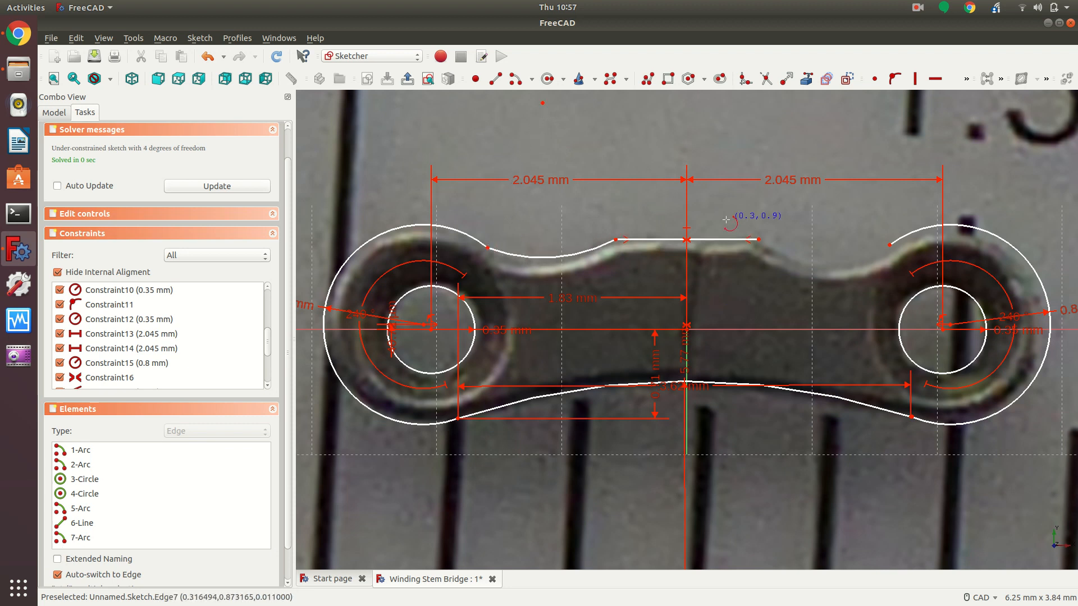
Draw a matching concave arc, centred above the bridge, from the upper line's right endpoint to the right end arc's upper endpoint.
{"action": "right_click", "coordinate": [821, 98]}
{"action": "left_click", "coordinate": [821, 101]}
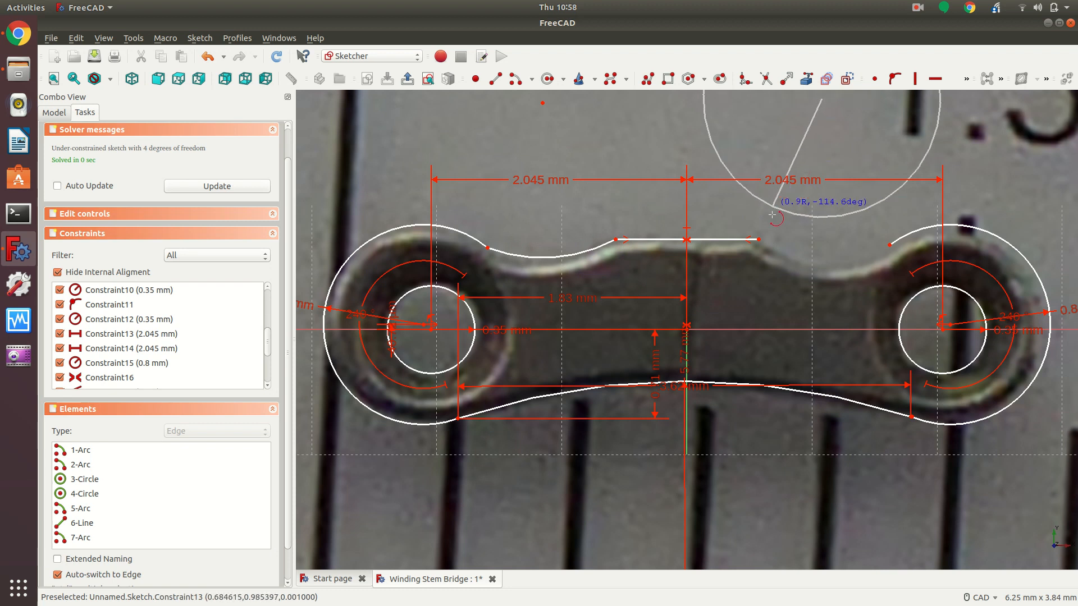
{"action": "left_click", "coordinate": [759, 239]}
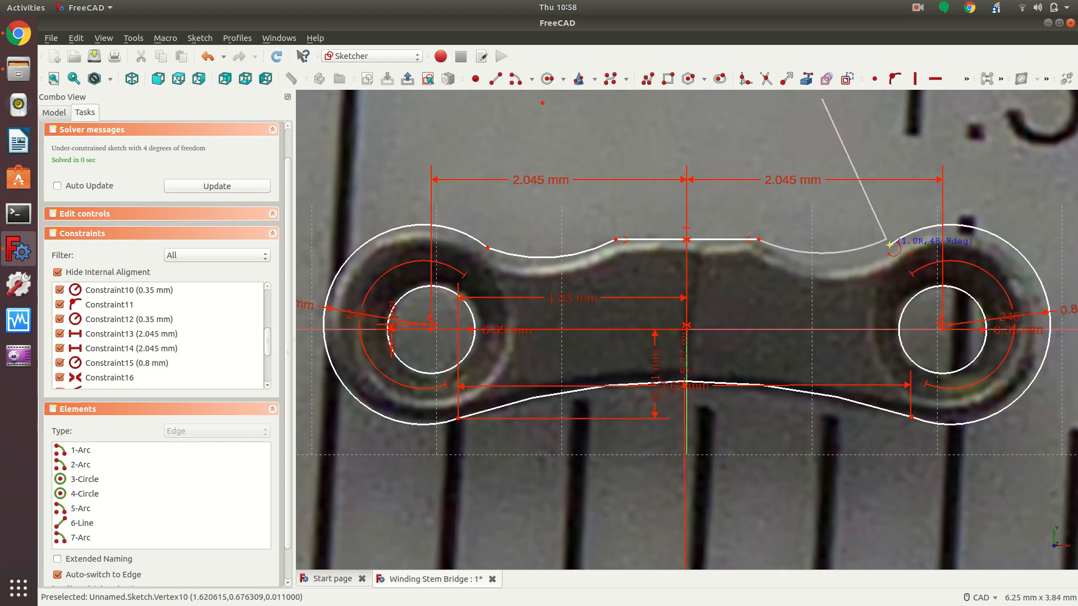
{"action": "left_click", "coordinate": [888, 244]}
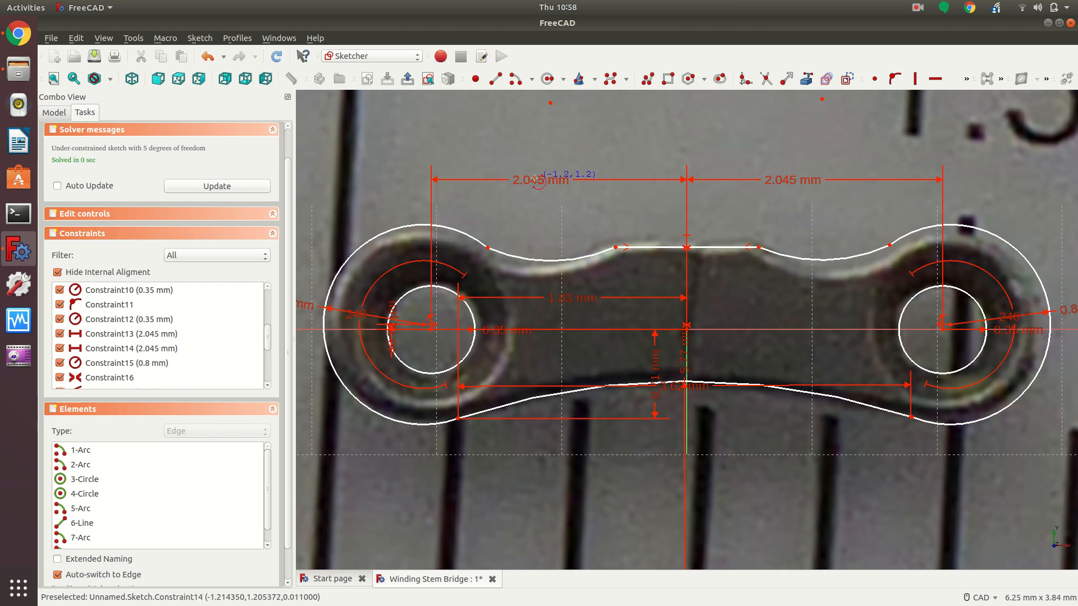
{"action": "right_click", "coordinate": [576, 125]}
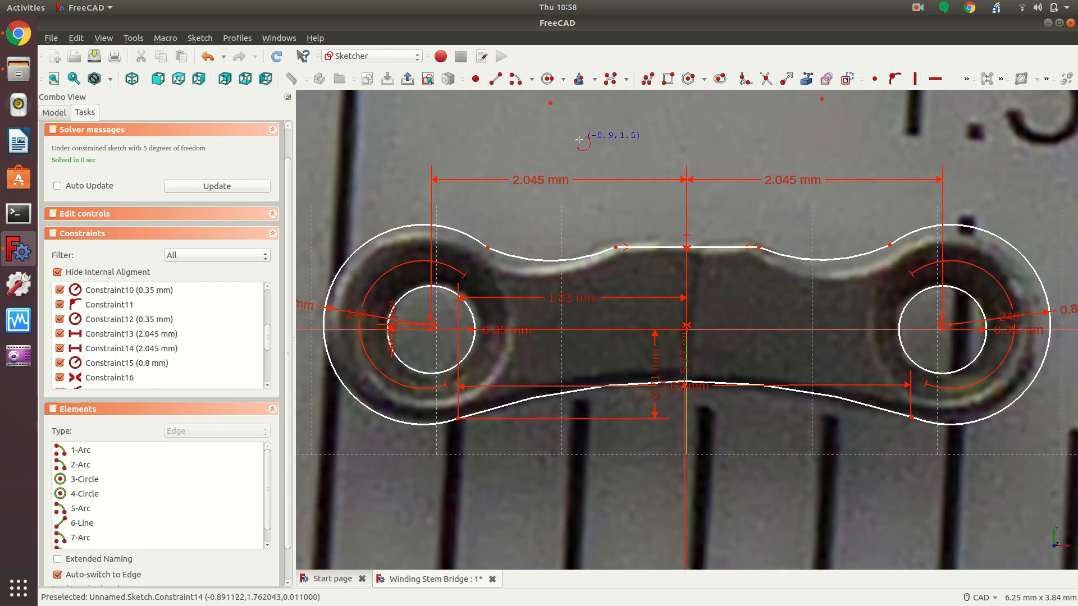
Constrain the centre points of the two concave upper arcs to be symmetric about the vertical axis.
{"action": "left_click", "coordinate": [550, 105]}
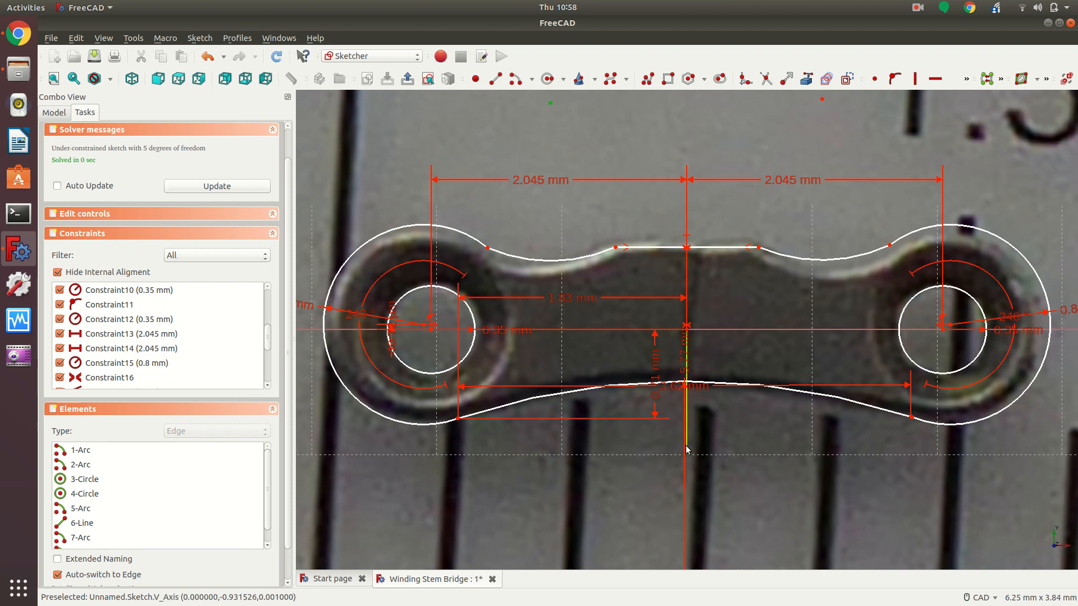
{"action": "left_click", "coordinate": [821, 100]}
{"action": "left_click", "coordinate": [968, 81]}
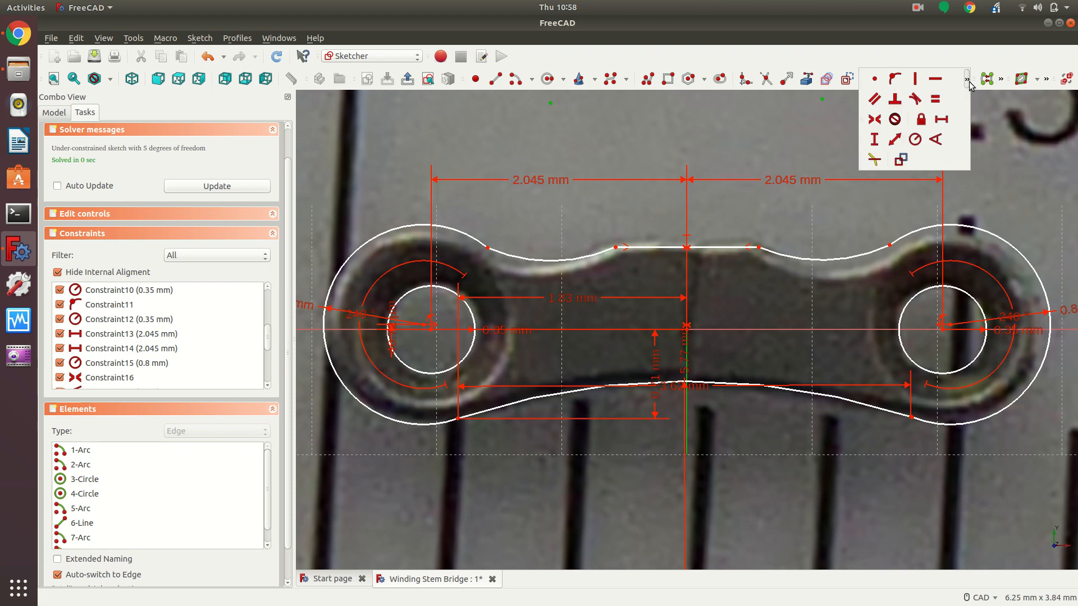
{"action": "left_click", "coordinate": [876, 120]}
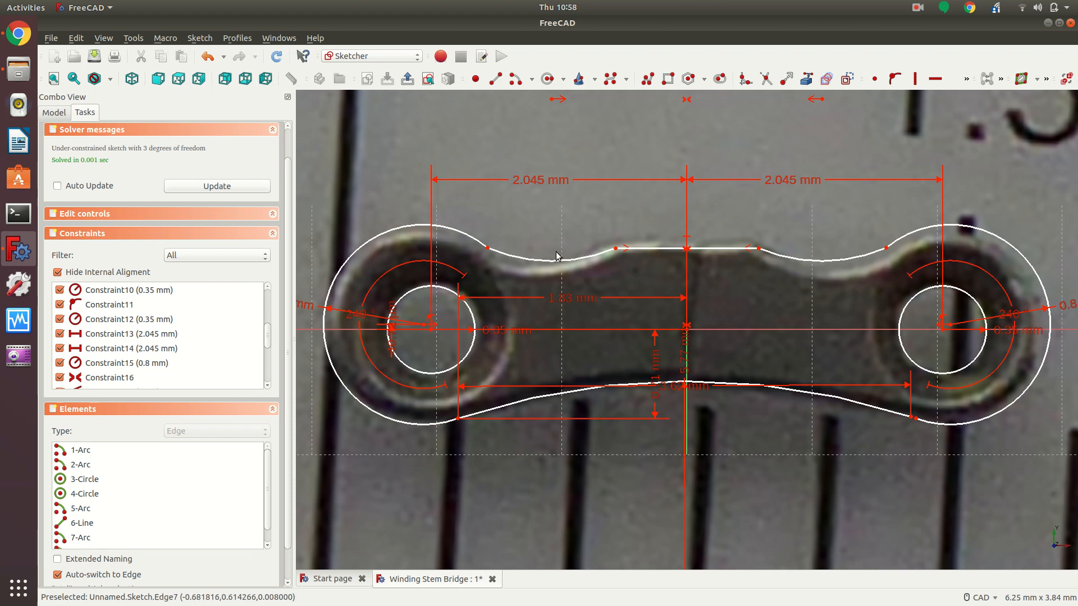
Lengthen the upper line by moving its left endpoint slightly outward along the bridge's edge, and save the document.
{"action": "left_click", "coordinate": [617, 251]}
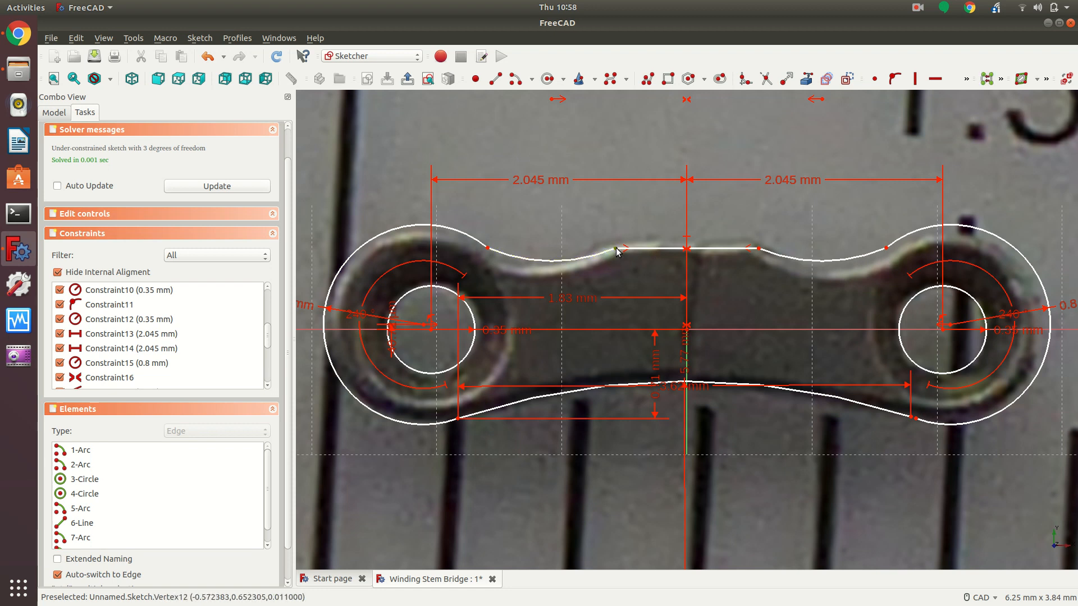
{"action": "left_click_drag", "start_coordinate": [618, 250], "coordinate": [598, 244]}
{"action": "left_click_drag", "start_coordinate": [598, 243], "coordinate": [601, 250]}
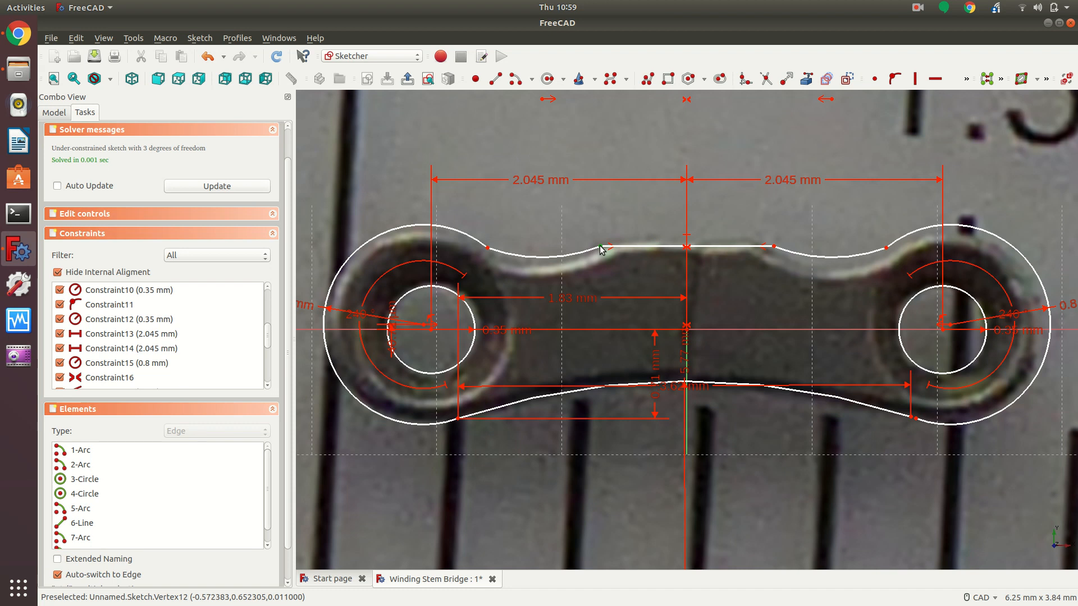
{"action": "left_click", "coordinate": [94, 56]}
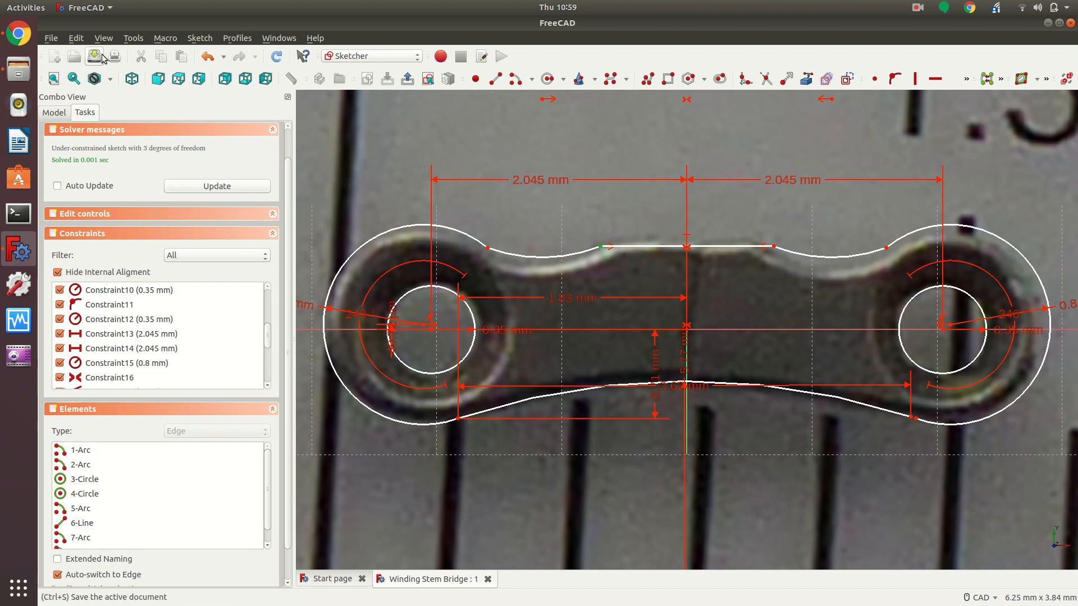
Switch to the Part Design workbench and finish editing the bridge sketch.
{"action": "left_click", "coordinate": [52, 115]}
{"action": "left_click", "coordinate": [98, 196]}
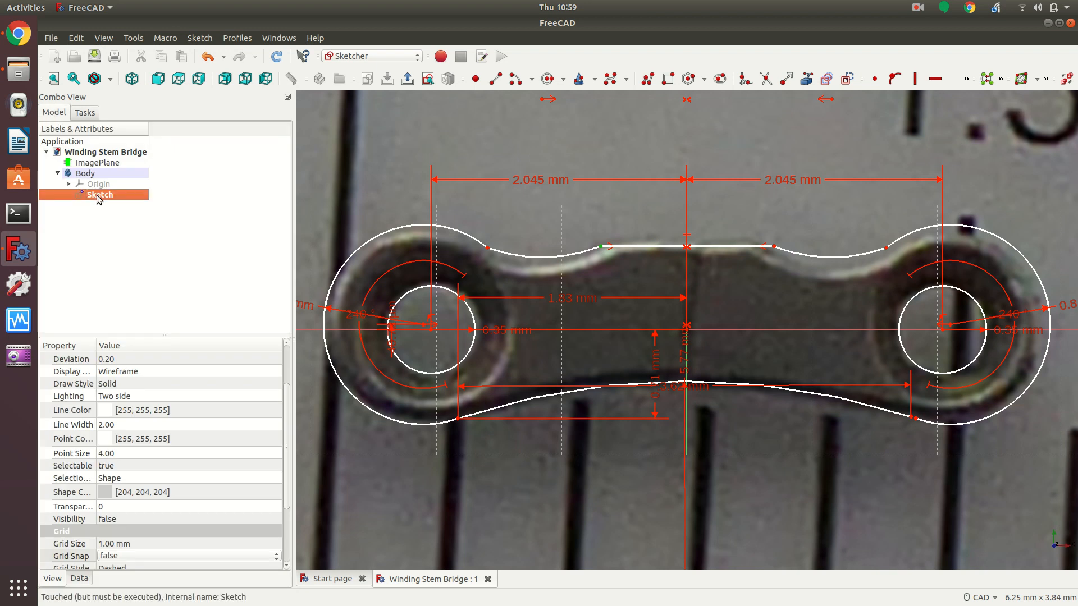
{"action": "left_click", "coordinate": [335, 57]}
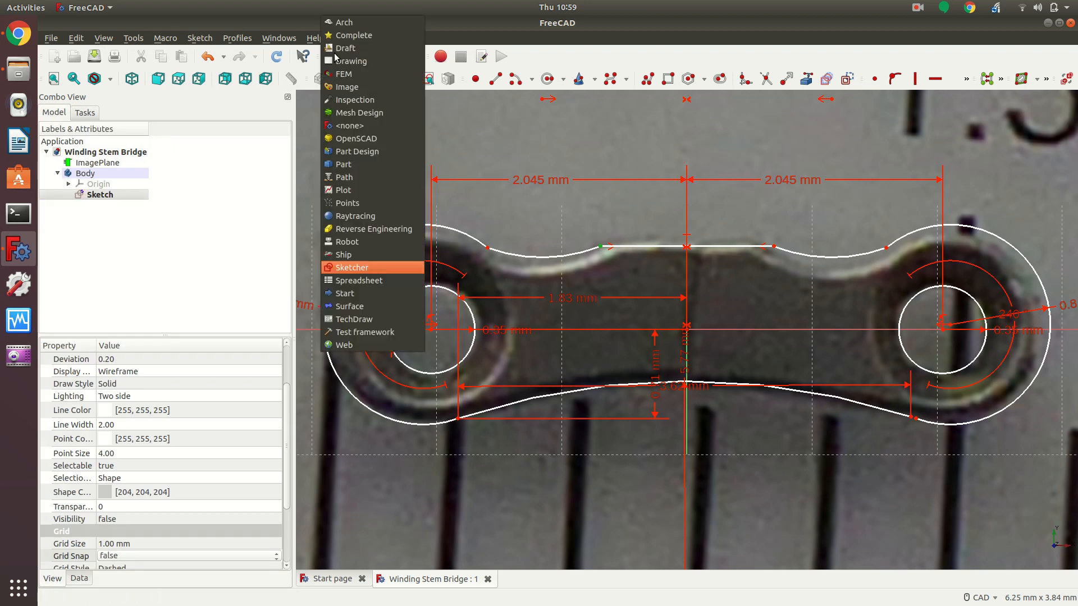
{"action": "left_click", "coordinate": [348, 152]}
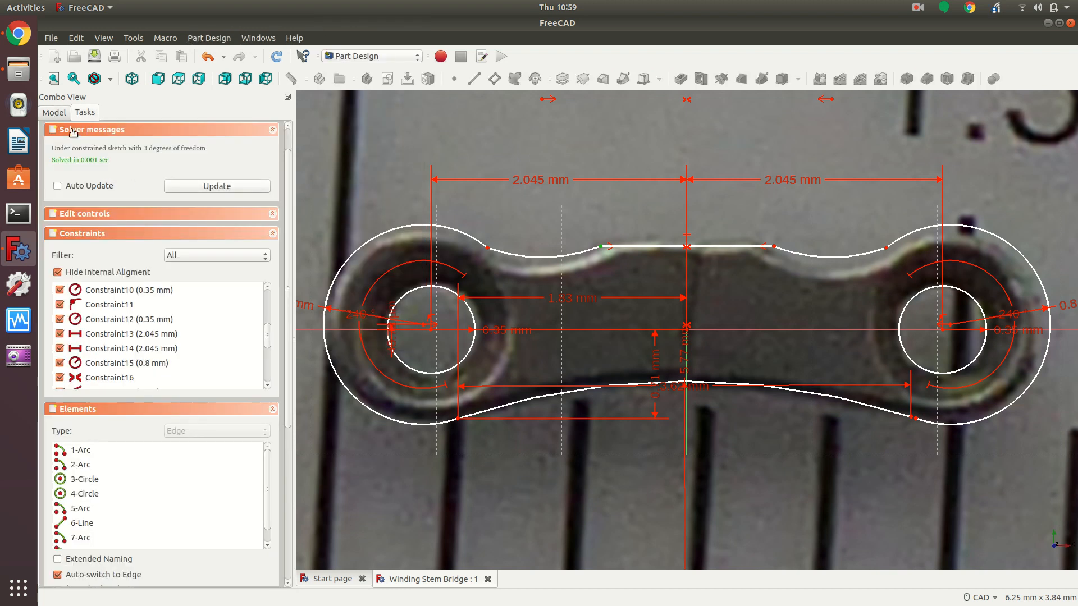
{"action": "left_click", "coordinate": [54, 114]}
{"action": "left_click", "coordinate": [113, 196]}
{"action": "right_click", "coordinate": [113, 197]}
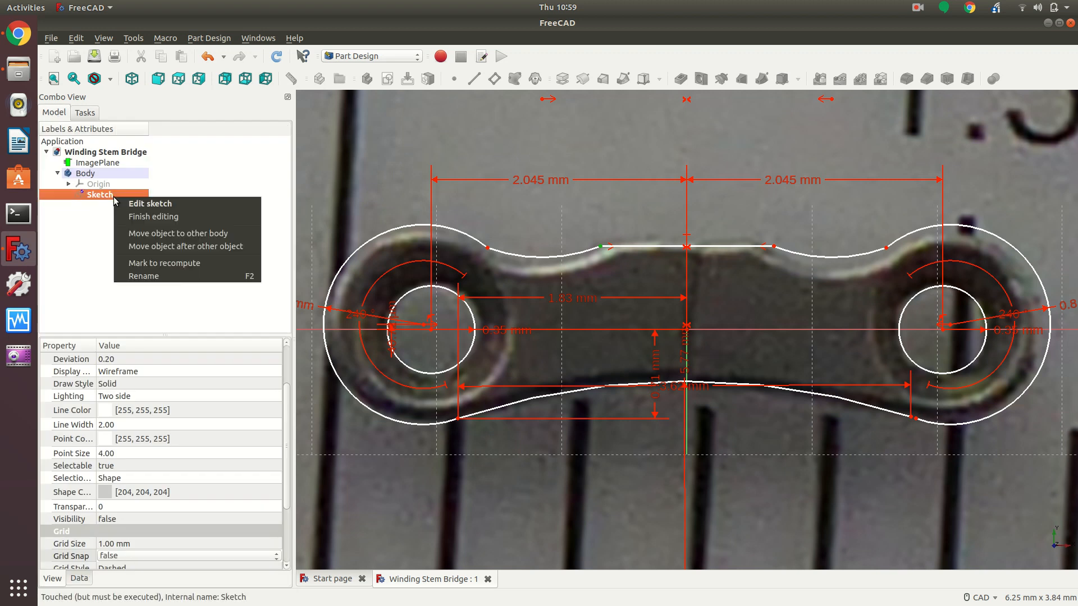
{"action": "left_click", "coordinate": [123, 214]}
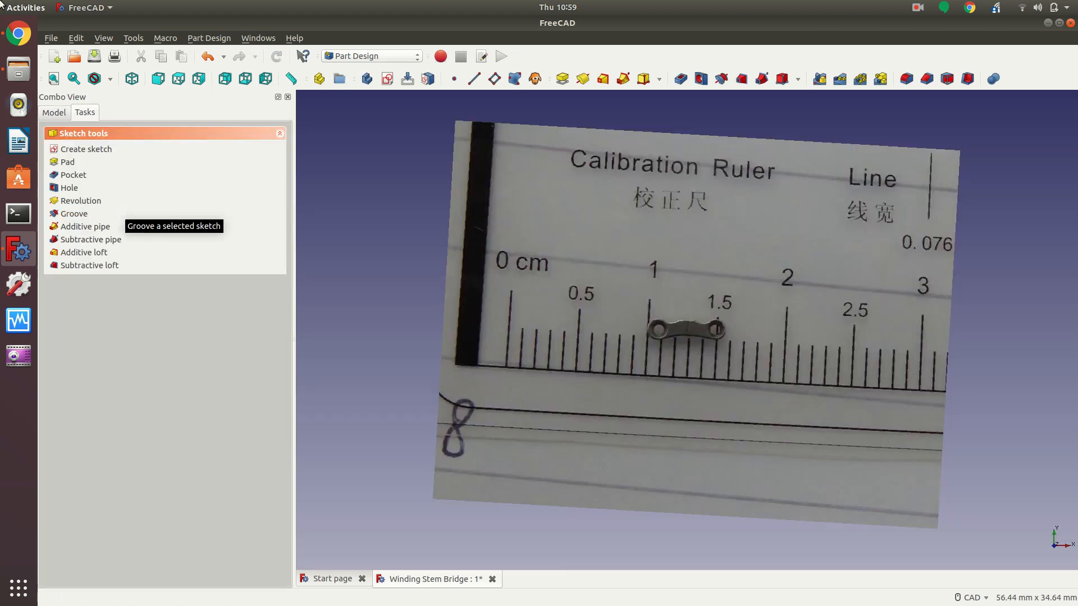
Try to pad the bridge sketch to a length of 0.67 mm.
{"action": "left_click", "coordinate": [51, 114]}
{"action": "left_click", "coordinate": [104, 197]}
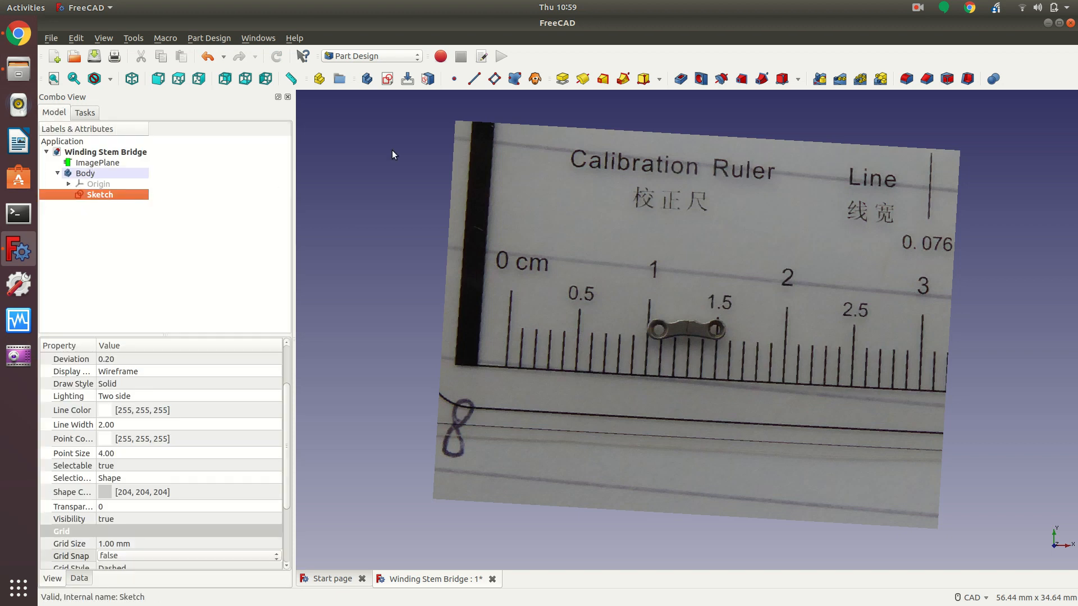
{"action": "left_click", "coordinate": [559, 83]}
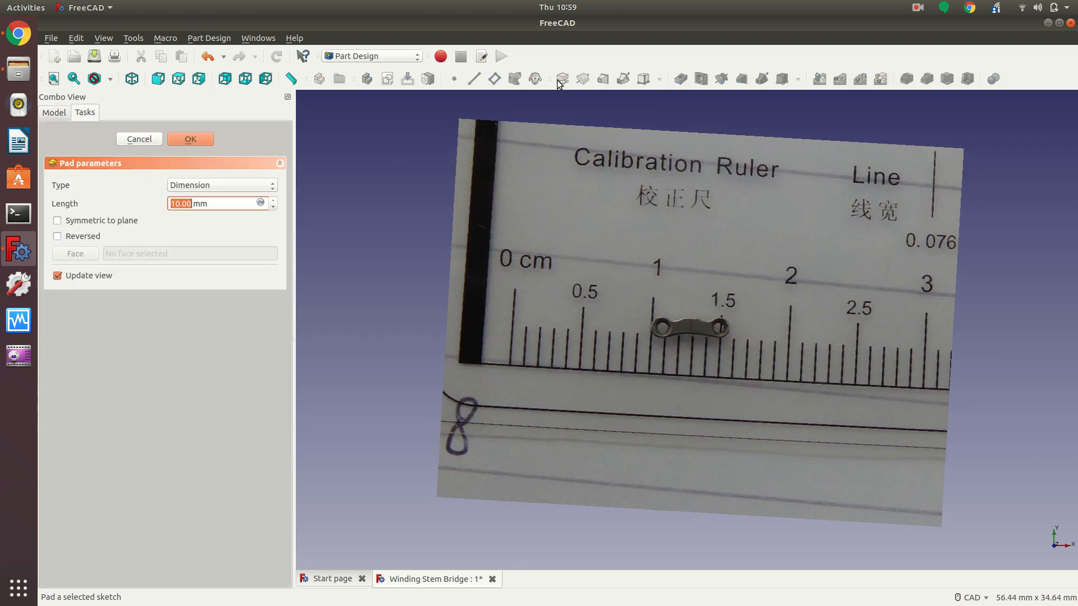
{"action": "type", "text": "0.67"}
{"action": "left_click", "coordinate": [204, 140]}
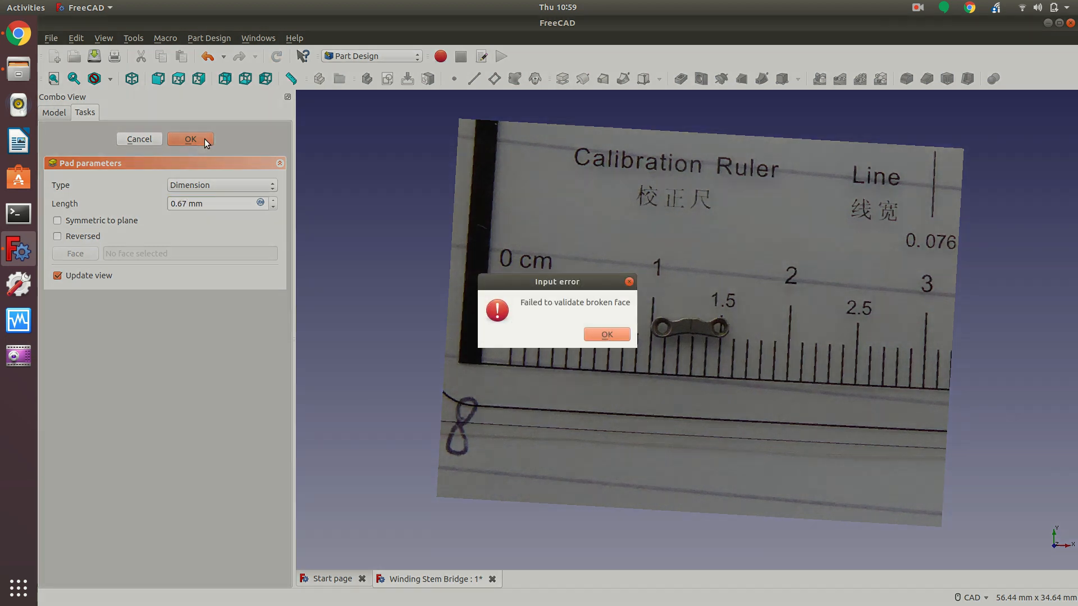
{"action": "left_click", "coordinate": [611, 332]}
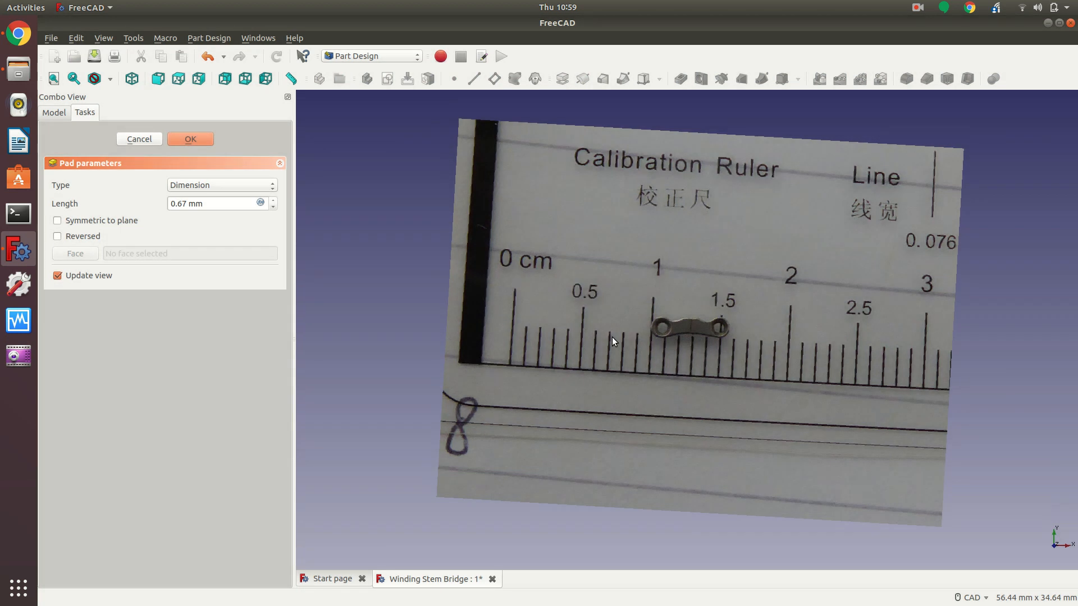
{"action": "left_click", "coordinate": [58, 114]}
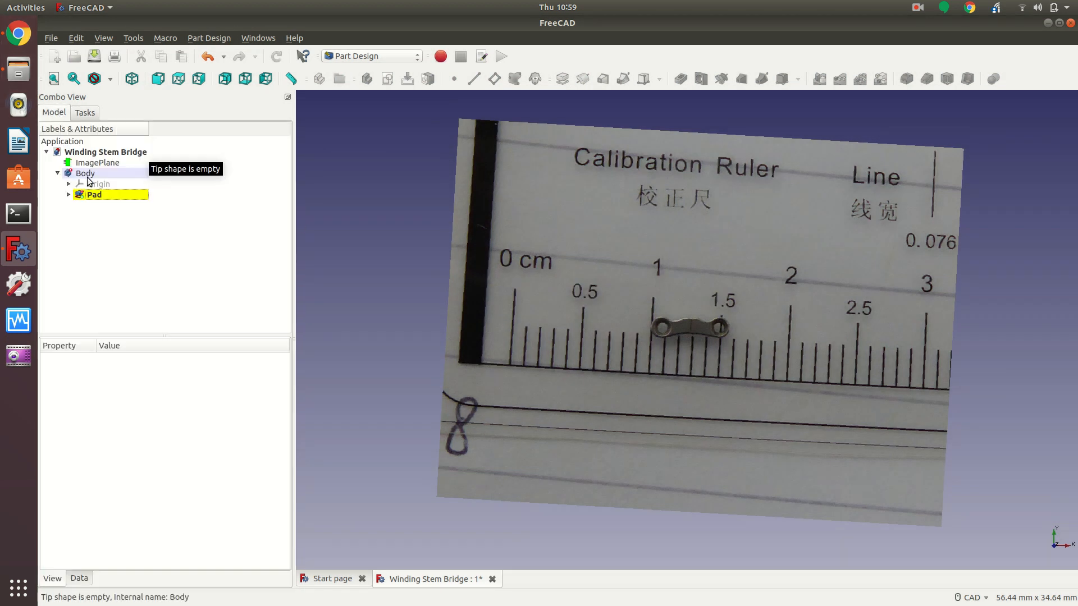
Open the sketch under the Pad for editing.
{"action": "left_click", "coordinate": [70, 194]}
{"action": "left_click", "coordinate": [83, 193]}
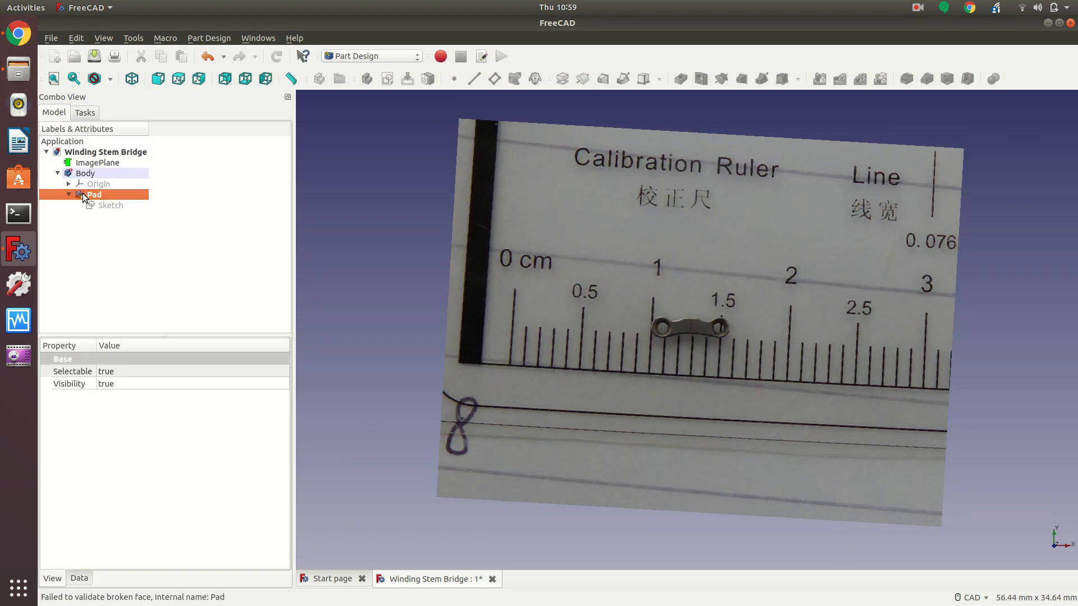
{"action": "left_click", "coordinate": [106, 208]}
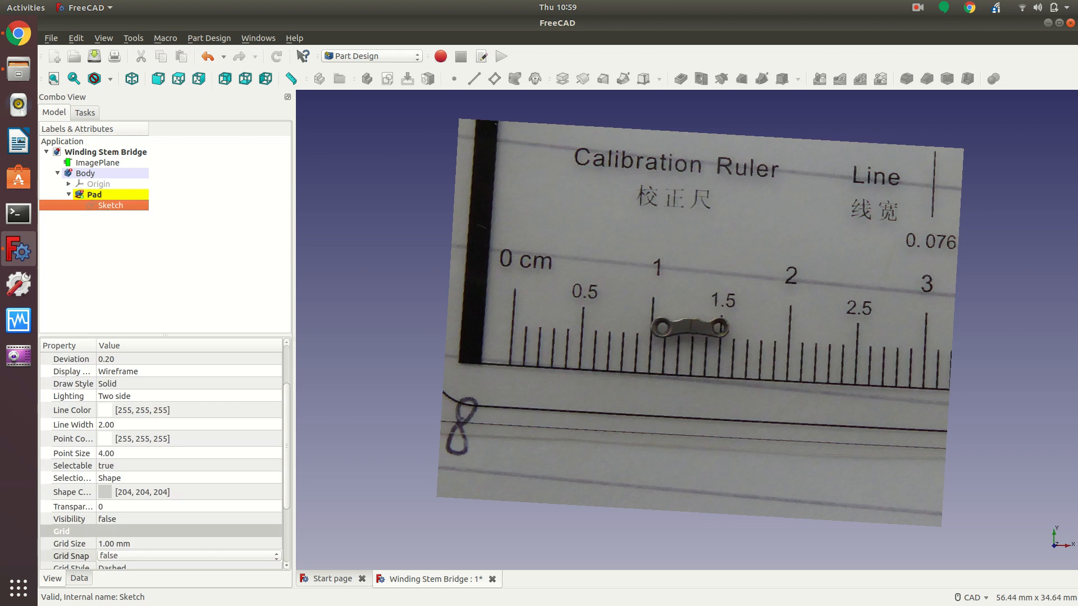
{"action": "double_click", "coordinate": [107, 209]}
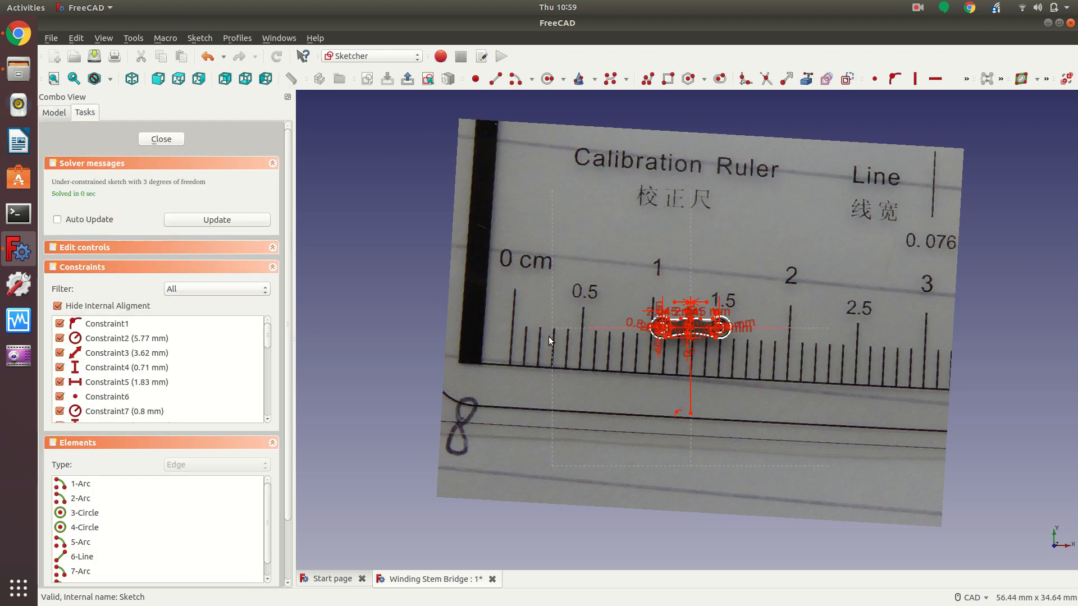
{"action": "scroll", "coordinate": [548, 335], "scroll_direction": "up", "scroll_amount": 4}
{"action": "scroll", "coordinate": [548, 336], "scroll_direction": "up", "scroll_amount": 1}
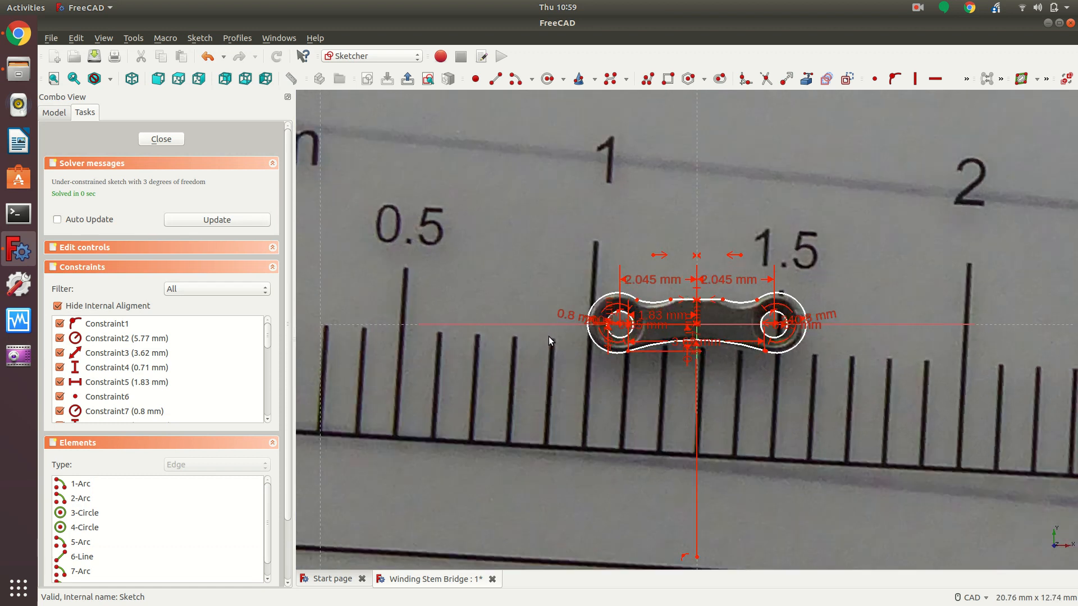
{"action": "left_click", "coordinate": [920, 8]}
{"action": "left_click", "coordinate": [924, 56]}
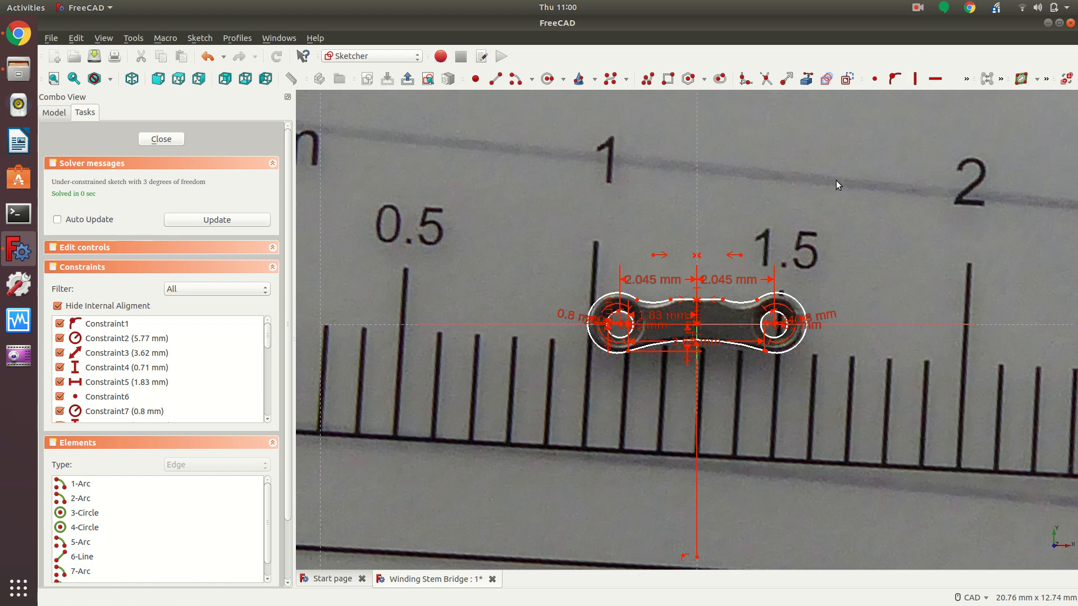
Close the gap beneath the bridge's right hole by making the endpoints of the lower arc and the right end arc coincident.
{"action": "scroll", "coordinate": [836, 180], "scroll_direction": "up", "scroll_amount": 8}
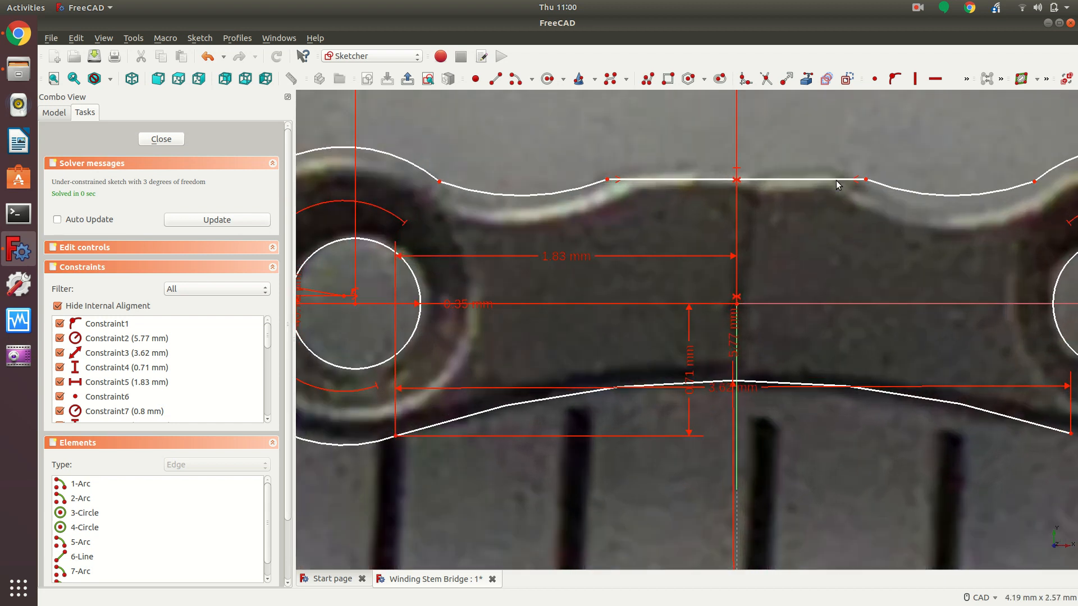
{"action": "scroll", "coordinate": [837, 180], "scroll_direction": "up", "scroll_amount": 6}
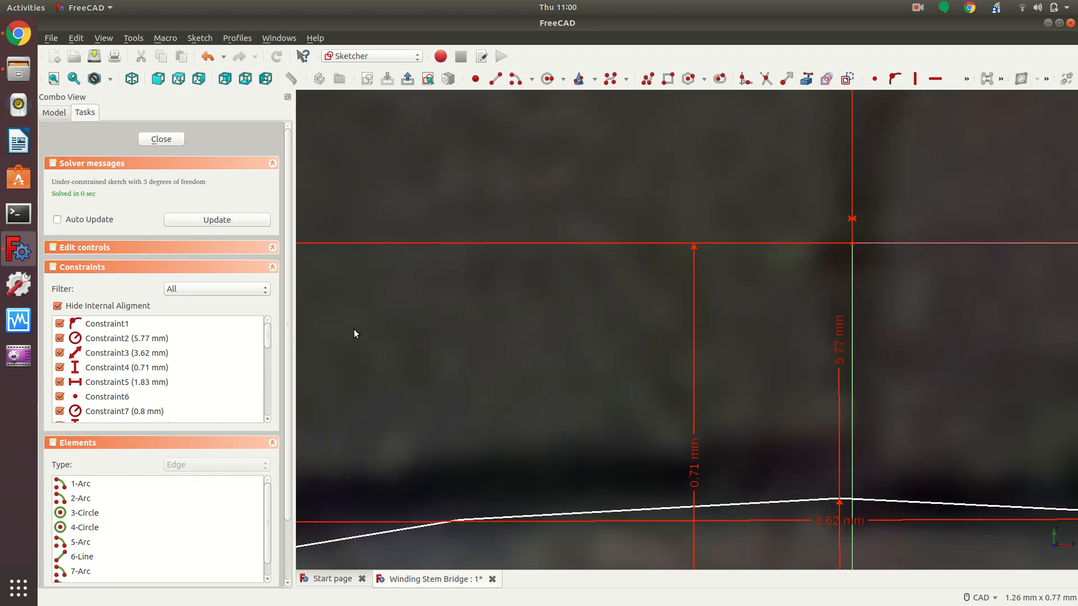
{"action": "key", "text": "Down"}
{"action": "key", "text": "Down"}
{"action": "key", "text": "Down"}
{"action": "key", "text": "Up"}
{"action": "key", "text": "Up"}
{"action": "key", "text": "Down"}
{"action": "key", "text": "Down"}
{"action": "key", "text": "Down"}
{"action": "key", "text": "Down"}
{"action": "key", "text": "Right"}
{"action": "key", "text": "Right"}
{"action": "key", "text": "Right"}
{"action": "key", "text": "Right"}
{"action": "key", "text": "Right"}
{"action": "key", "text": "Right"}
{"action": "key", "text": "Right"}
{"action": "key", "text": "Right"}
{"action": "key", "text": "Right"}
{"action": "key", "text": "Right"}
{"action": "key", "text": "Right"}
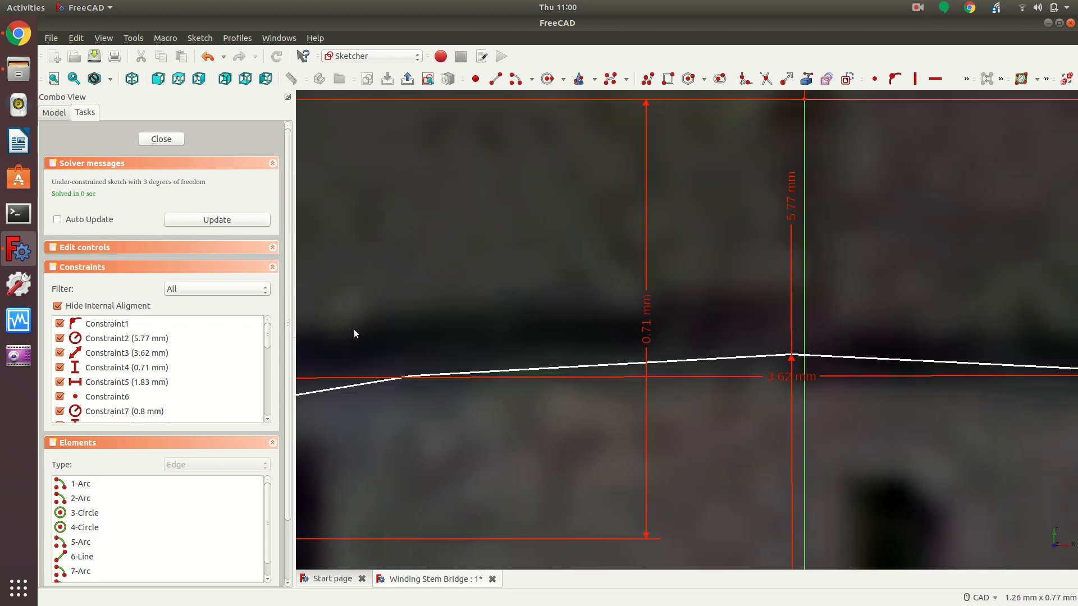
{"action": "key", "text": "Right"}
{"action": "key", "text": "Right"}
{"action": "key", "text": "Right"}
{"action": "key", "text": "Right"}
{"action": "key", "text": "Right"}
{"action": "key", "text": "Right"}
{"action": "key", "text": "Right"}
{"action": "key", "text": "Right"}
{"action": "key", "text": "Right"}
{"action": "key", "text": "Right"}
{"action": "key", "text": "Right"}
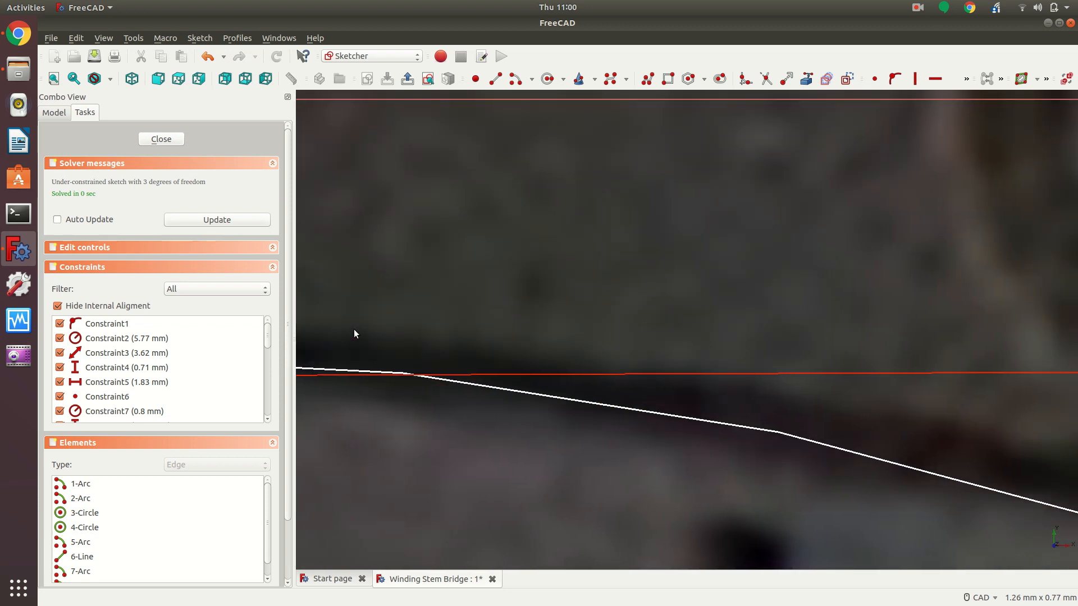
{"action": "key", "text": "Right"}
{"action": "key", "text": "Right"}
{"action": "key", "text": "Up"}
{"action": "key", "text": "Up"}
{"action": "key", "text": "Up"}
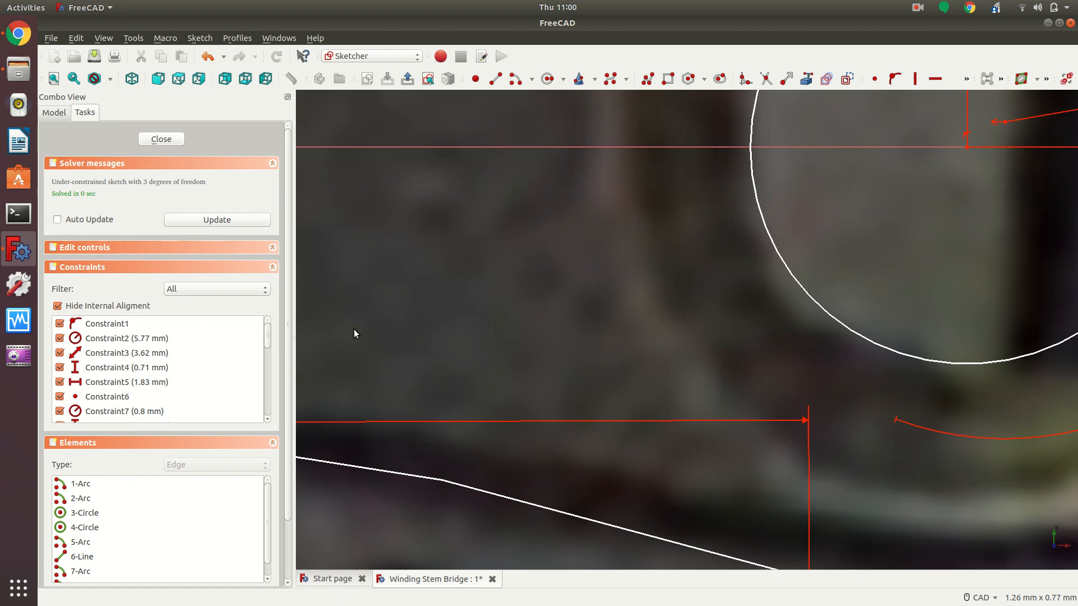
{"action": "key", "text": "Down"}
{"action": "key", "text": "Down"}
{"action": "key", "text": "Down"}
{"action": "key", "text": "Down"}
{"action": "key", "text": "Down"}
{"action": "key", "text": "Down"}
{"action": "key", "text": "Down"}
{"action": "left_click", "coordinate": [808, 339]}
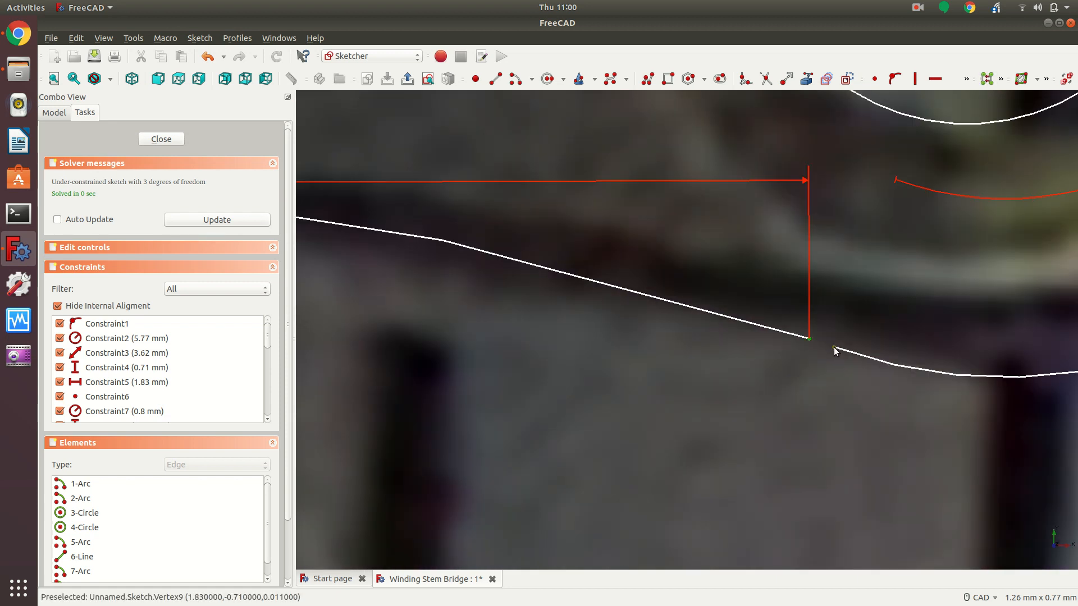
{"action": "left_click", "coordinate": [876, 79]}
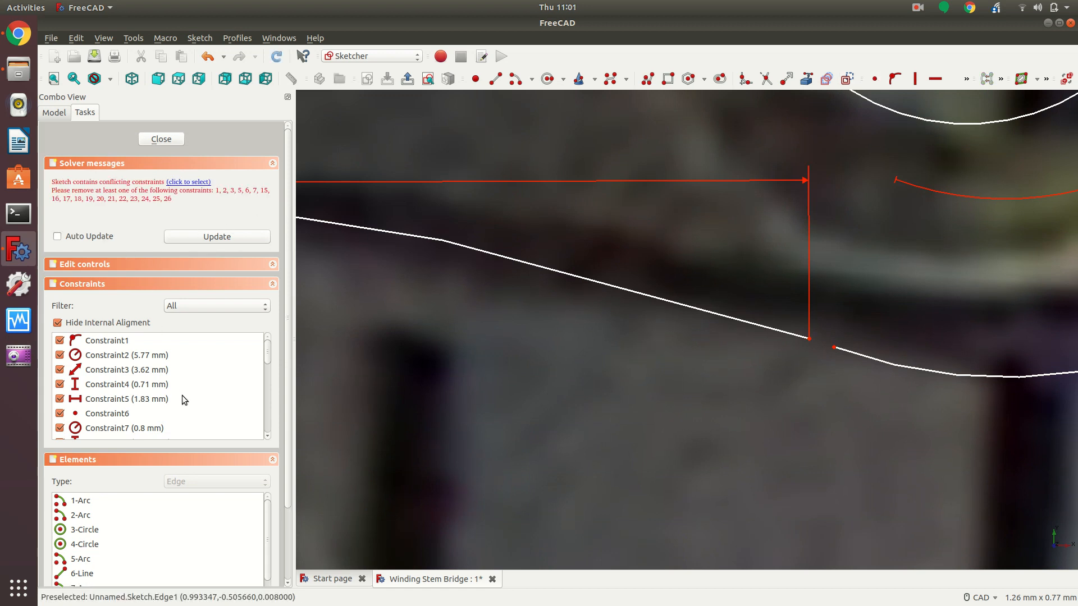
Try to edit the 3.62 mm distance constraint spanning the lower arc.
{"action": "scroll", "coordinate": [185, 399], "scroll_direction": "down", "scroll_amount": 7}
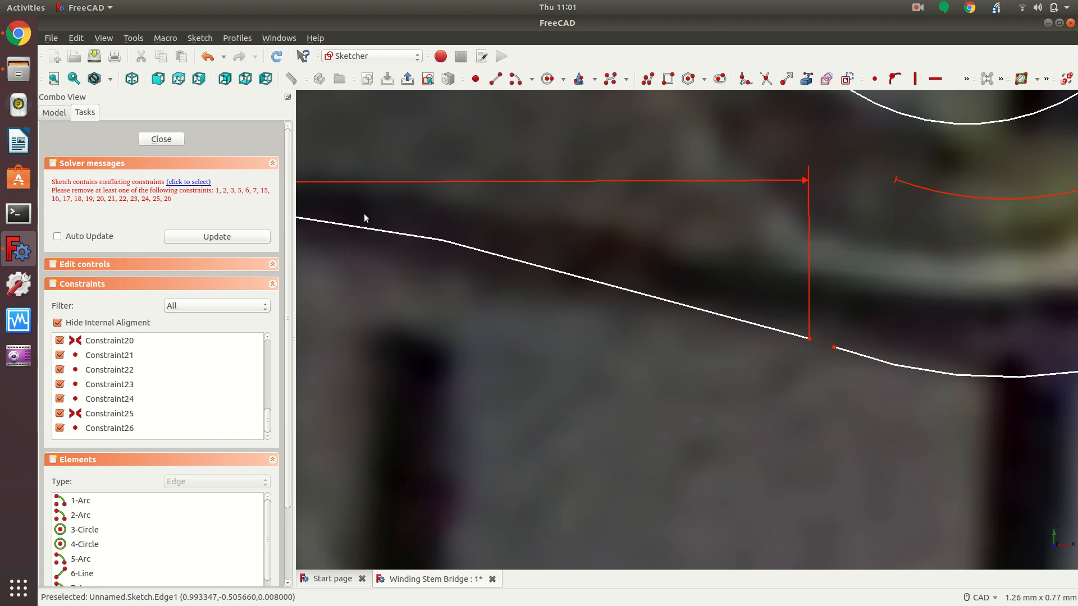
{"action": "scroll", "coordinate": [364, 218], "scroll_direction": "up", "scroll_amount": 5}
{"action": "scroll", "coordinate": [363, 218], "scroll_direction": "up", "scroll_amount": 5}
{"action": "scroll", "coordinate": [363, 218], "scroll_direction": "down", "scroll_amount": 3}
{"action": "scroll", "coordinate": [364, 218], "scroll_direction": "up", "scroll_amount": 3}
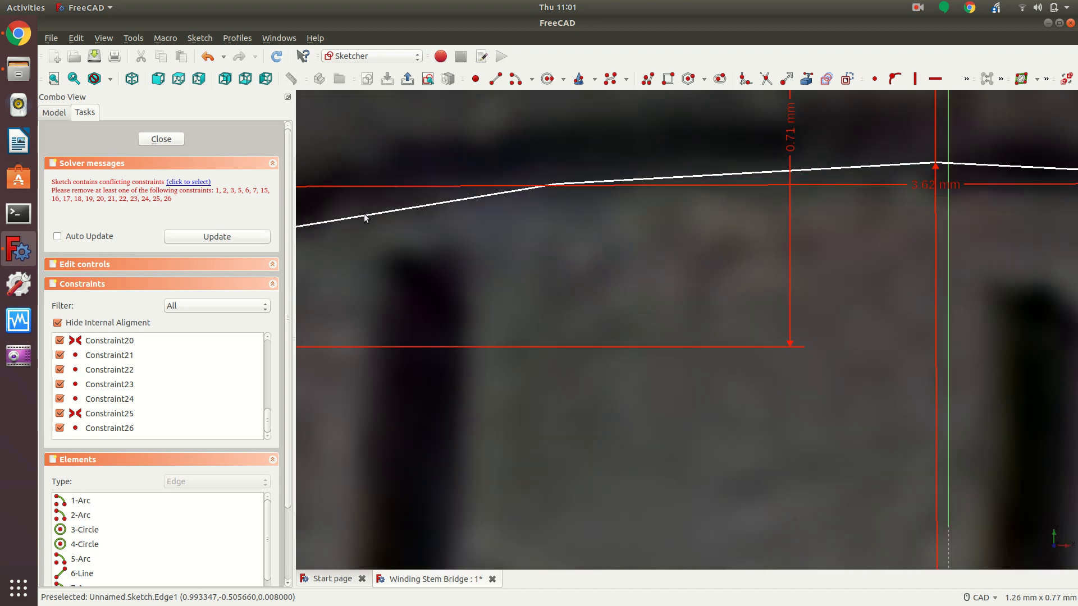
{"action": "scroll", "coordinate": [364, 218], "scroll_direction": "down", "scroll_amount": 4}
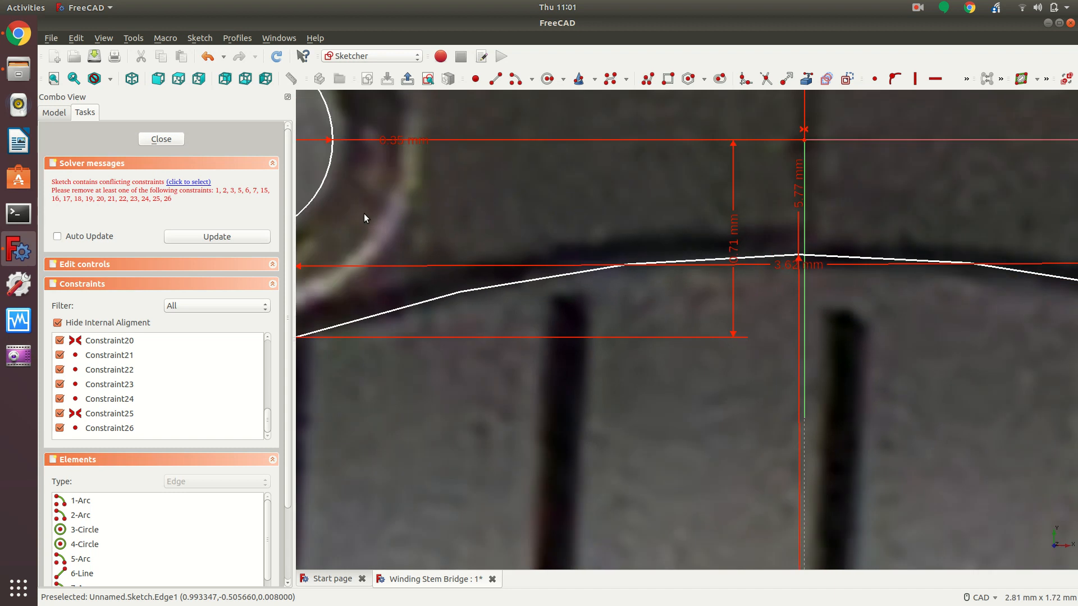
{"action": "key", "text": "Left"}
{"action": "key", "text": "Right"}
{"action": "key", "text": "Right"}
{"action": "key", "text": "Right"}
{"action": "key", "text": "Right"}
{"action": "key", "text": "Right"}
{"action": "key", "text": "Right"}
{"action": "key", "text": "Right"}
{"action": "key", "text": "Right"}
{"action": "key", "text": "Right"}
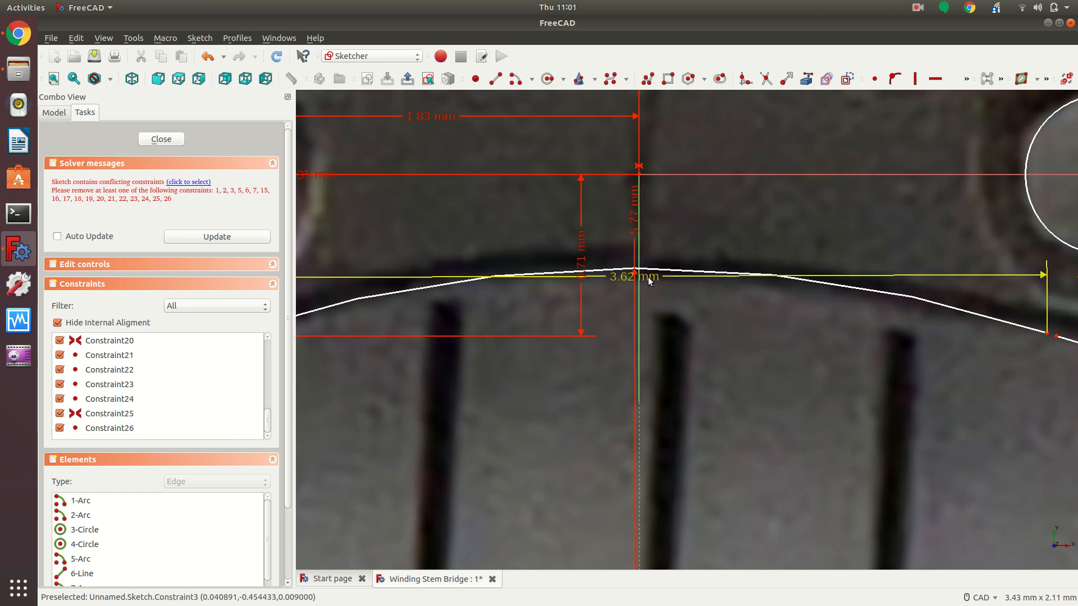
{"action": "double_click", "coordinate": [617, 277]}
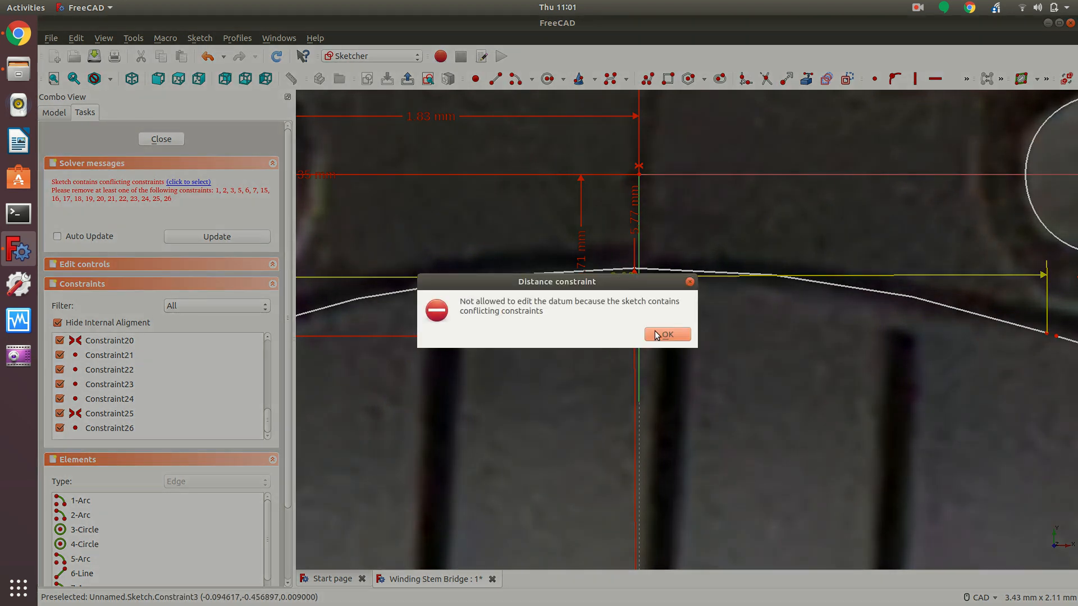
{"action": "left_click", "coordinate": [657, 334]}
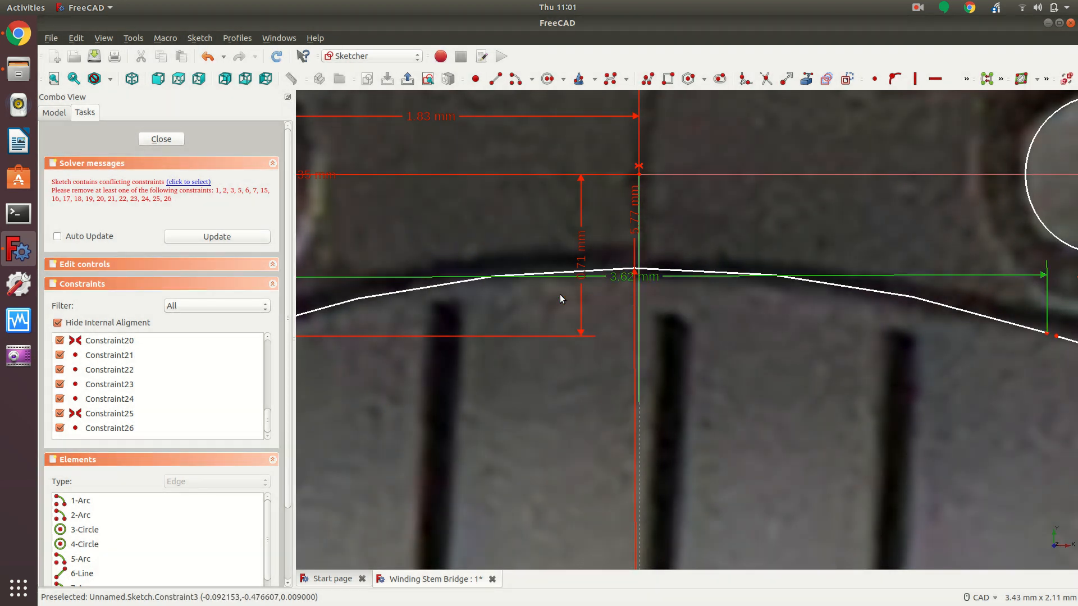
Delete the 3.62 mm distance constraint spanning the lower arc.
{"action": "scroll", "coordinate": [208, 365], "scroll_direction": "down", "scroll_amount": 2}
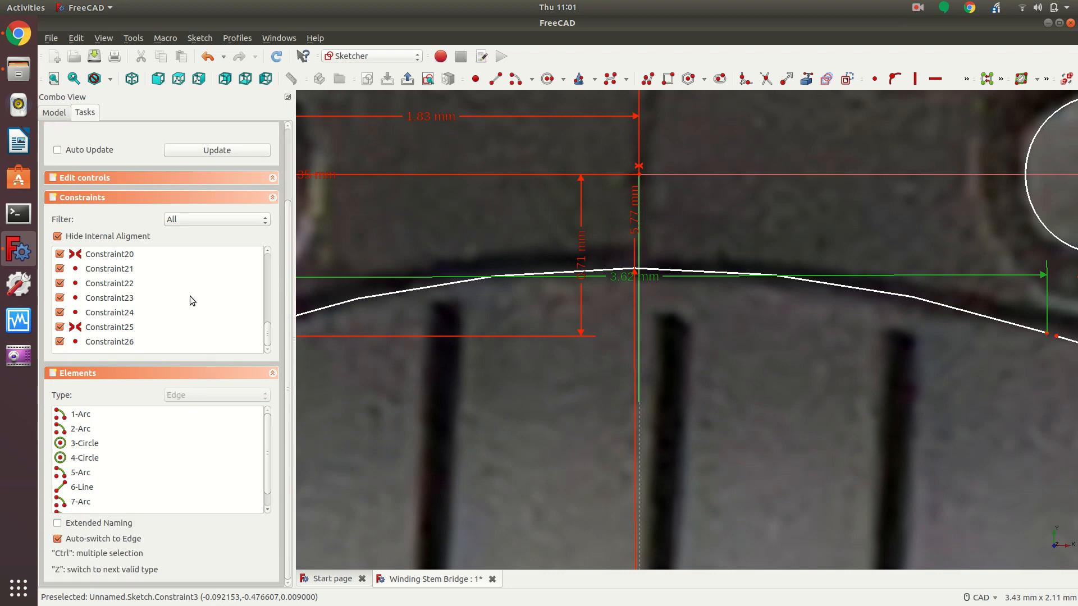
{"action": "scroll", "coordinate": [190, 296], "scroll_direction": "up", "scroll_amount": 7}
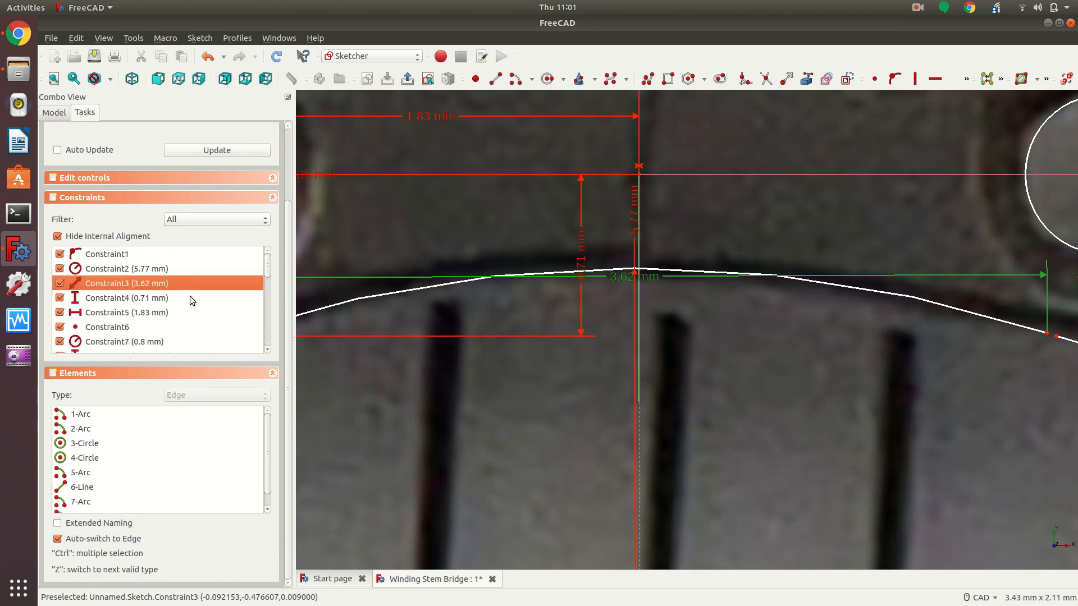
{"action": "scroll", "coordinate": [189, 295], "scroll_direction": "down", "scroll_amount": 4}
{"action": "scroll", "coordinate": [190, 296], "scroll_direction": "up", "scroll_amount": 5}
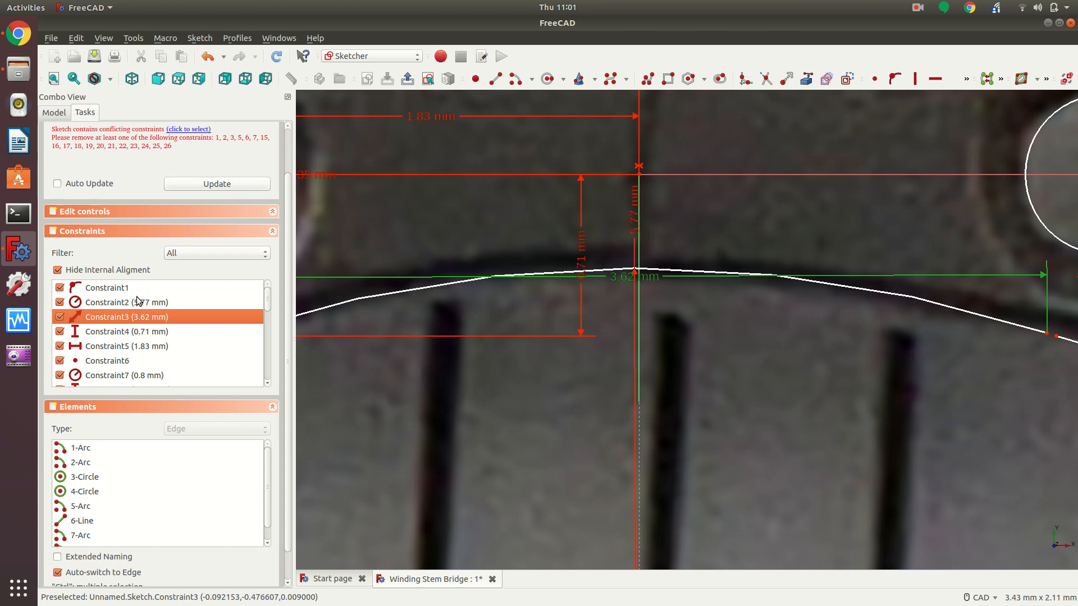
{"action": "right_click", "coordinate": [140, 319]}
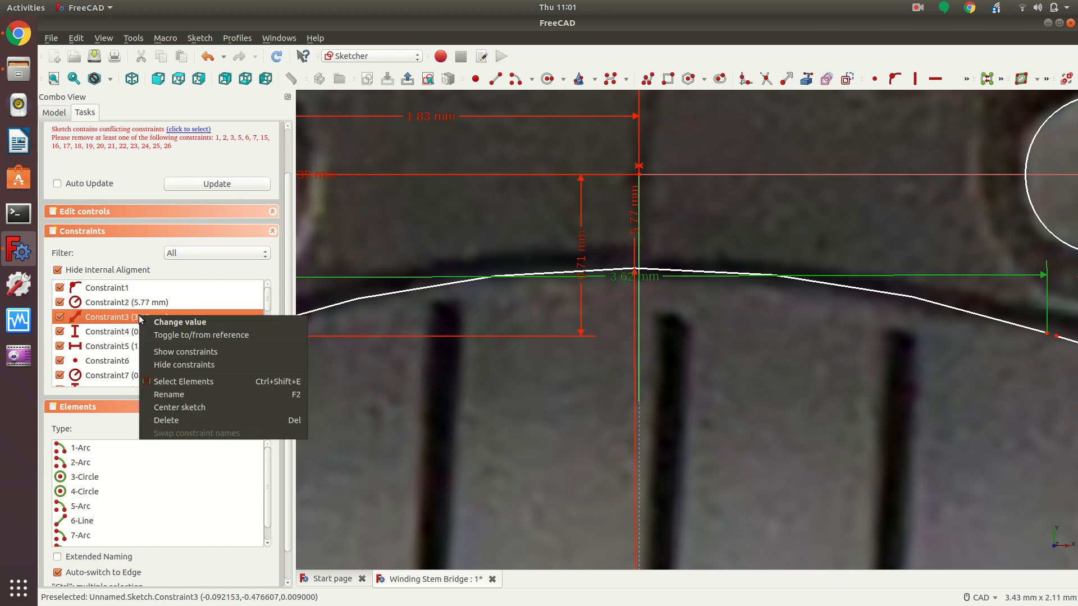
{"action": "left_click", "coordinate": [179, 419]}
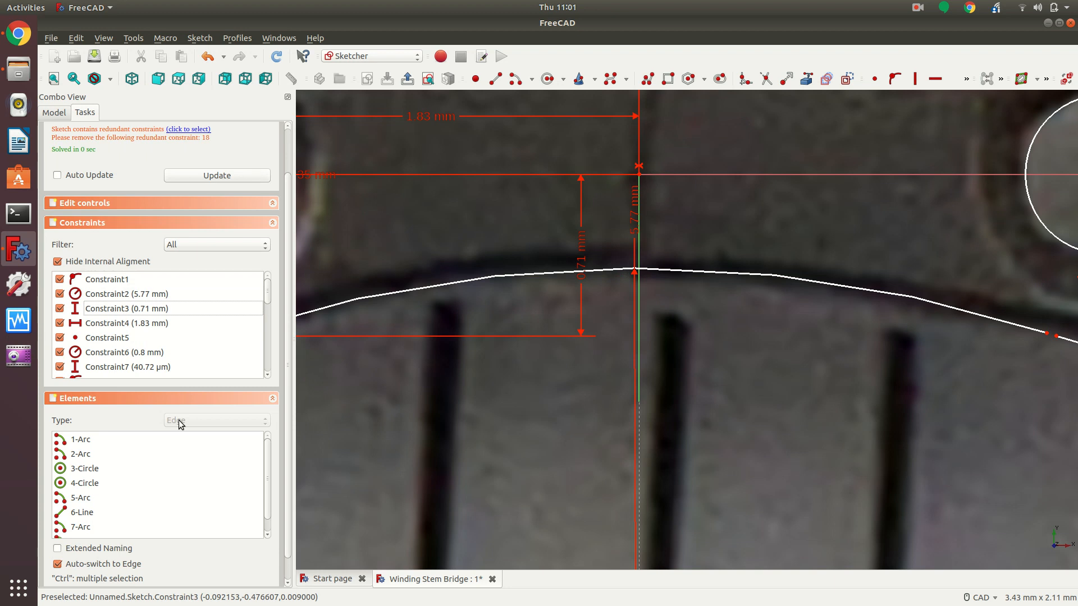
Delete the horizontal constraint listed as Constraint18.
{"action": "scroll", "coordinate": [143, 353], "scroll_direction": "up", "scroll_amount": 2}
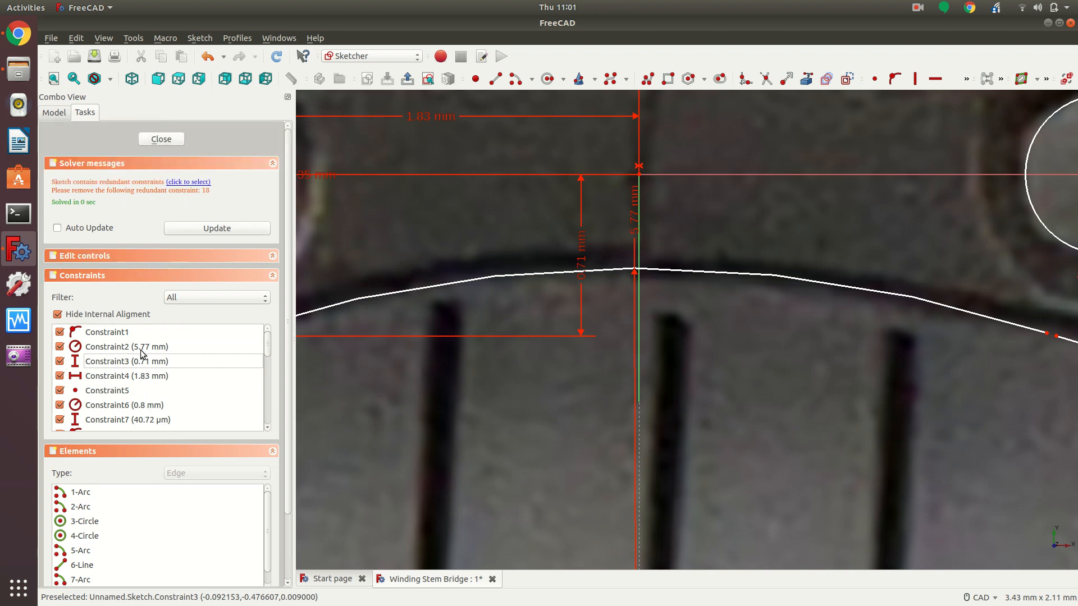
{"action": "left_click", "coordinate": [268, 399]}
{"action": "left_click", "coordinate": [268, 399]}
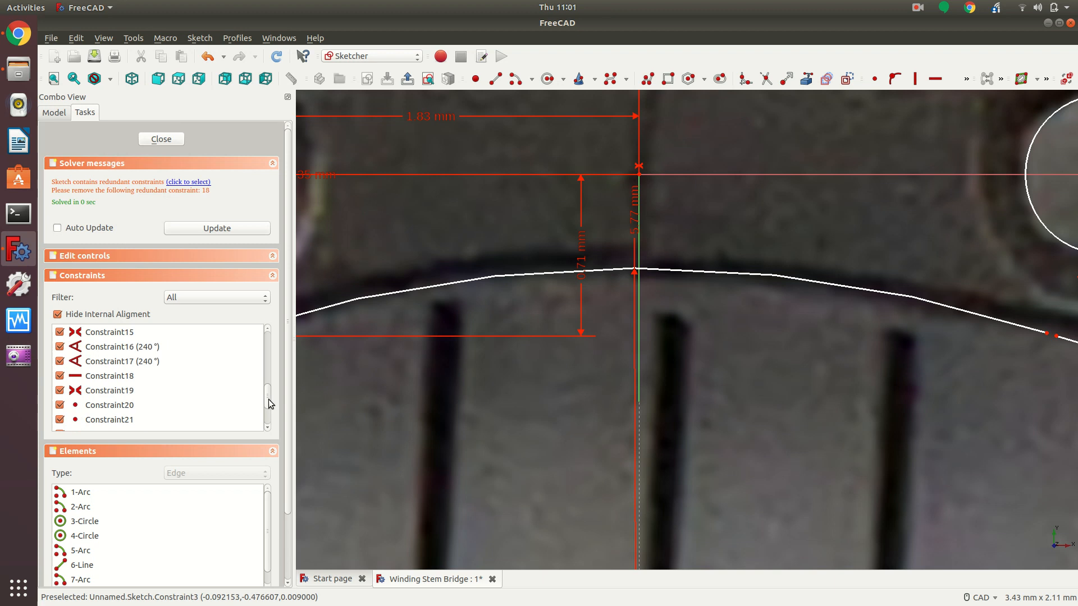
{"action": "left_click", "coordinate": [154, 376]}
{"action": "right_click", "coordinate": [153, 376]}
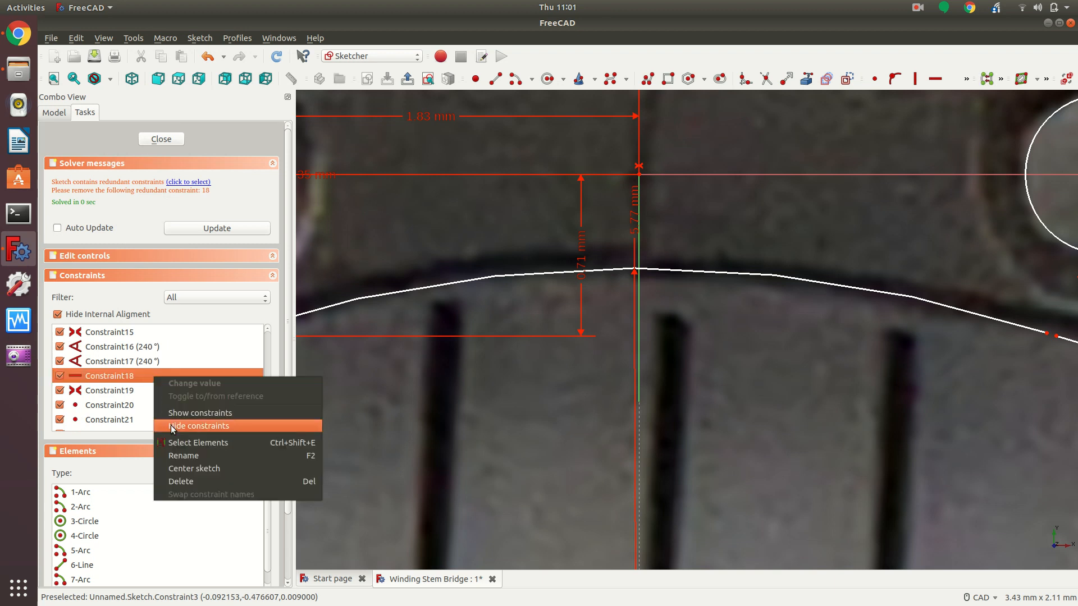
{"action": "left_click", "coordinate": [184, 479]}
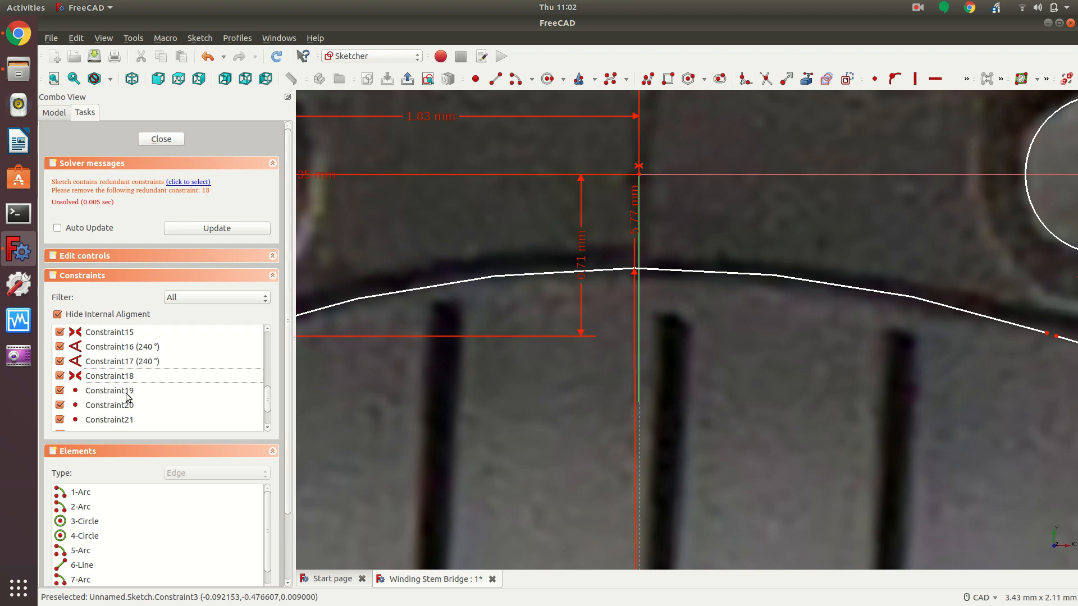
Delete the symmetry constraint listed as Constraint18.
{"action": "left_click", "coordinate": [123, 376]}
{"action": "right_click", "coordinate": [123, 376]}
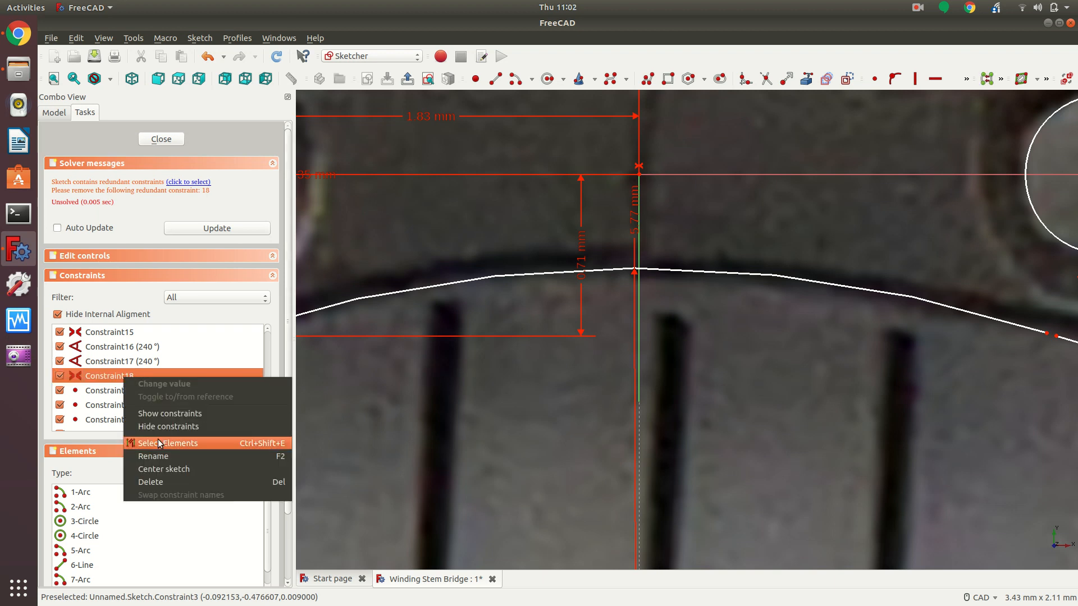
{"action": "left_click", "coordinate": [163, 480]}
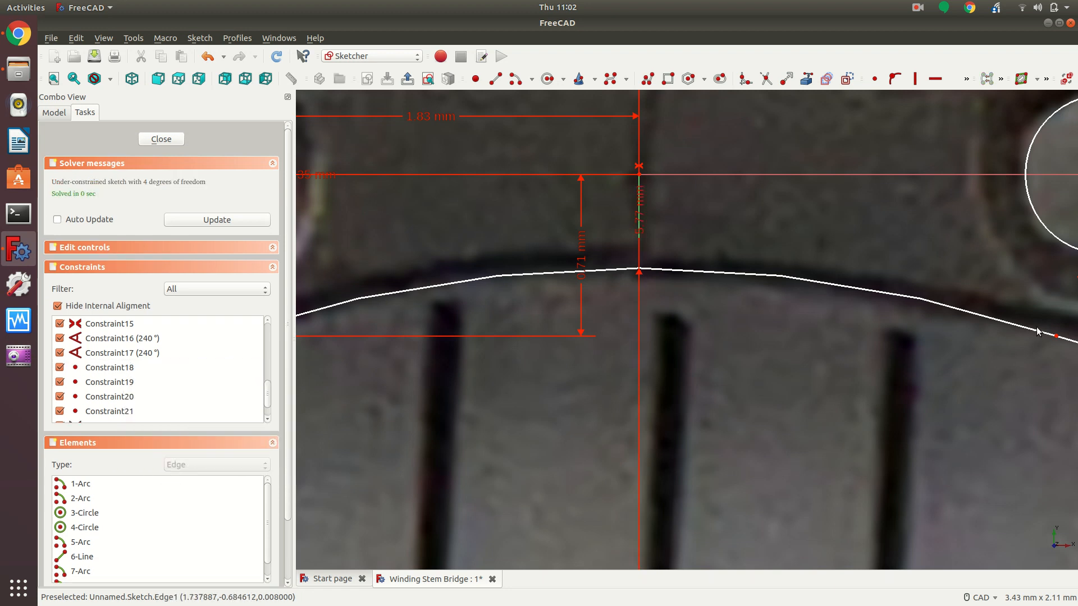
Examine the joint between the lower arc and the left end arc for gaps.
{"action": "key", "text": "Left"}
{"action": "key", "text": "Right"}
{"action": "key", "text": "Right"}
{"action": "key", "text": "Right"}
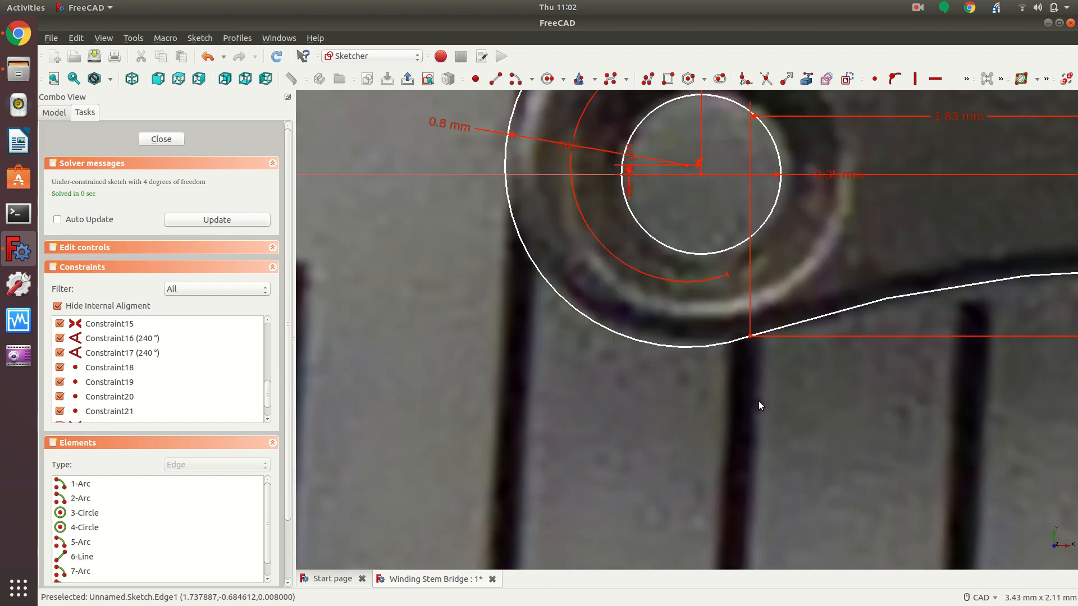
{"action": "scroll", "coordinate": [758, 401], "scroll_direction": "up", "scroll_amount": 5}
{"action": "key", "text": "Left"}
{"action": "key", "text": "Right"}
{"action": "key", "text": "Right"}
{"action": "key", "text": "Right"}
{"action": "key", "text": "Right"}
{"action": "key", "text": "Right"}
{"action": "key", "text": "Right"}
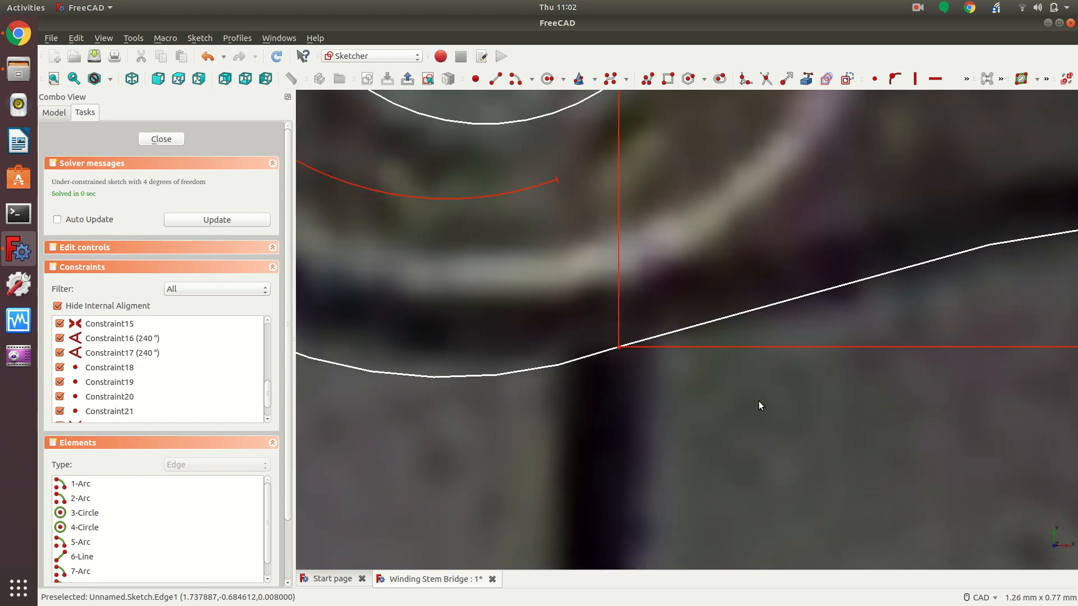
{"action": "scroll", "coordinate": [759, 402], "scroll_direction": "up", "scroll_amount": 6}
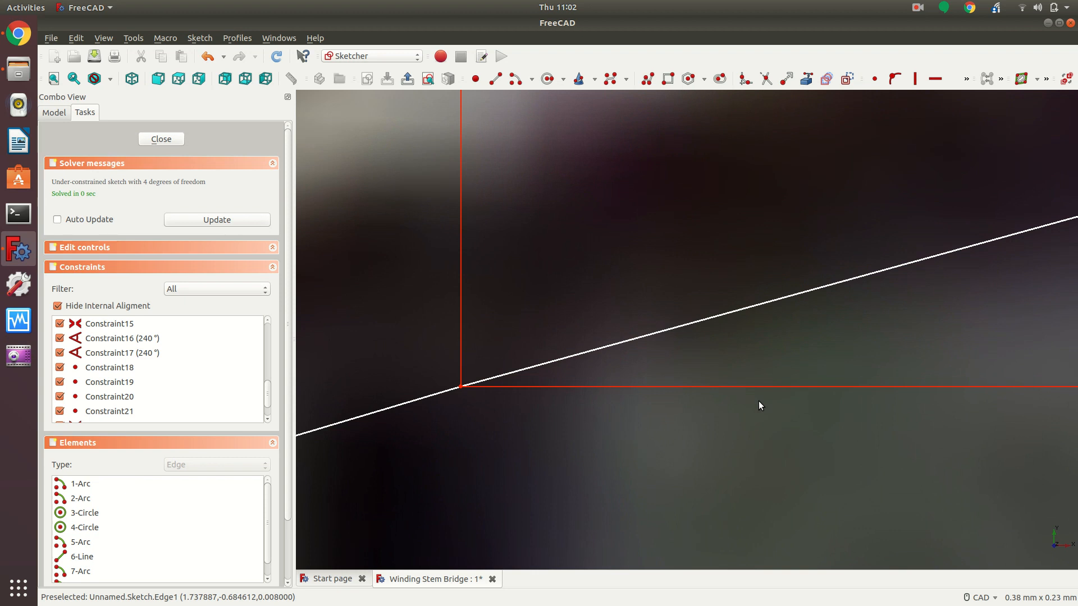
{"action": "scroll", "coordinate": [759, 402], "scroll_direction": "down", "scroll_amount": 8}
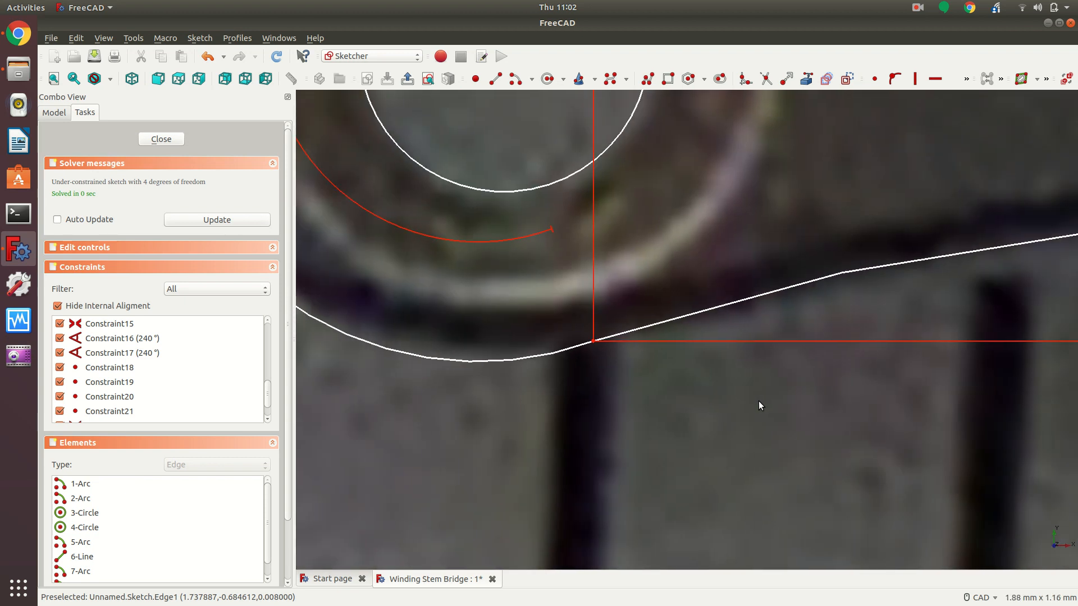
Examine the closed profile outline for gaps around the left end, the upper edge, the right end and the lower arc.
{"action": "key", "text": "Left"}
{"action": "key", "text": "Left"}
{"action": "key", "text": "Left"}
{"action": "key", "text": "Left"}
{"action": "key", "text": "Left"}
{"action": "key", "text": "Left"}
{"action": "key", "text": "Left"}
{"action": "key", "text": "Left"}
{"action": "key", "text": "Down"}
{"action": "key", "text": "Up"}
{"action": "key", "text": "Up"}
{"action": "key", "text": "Up"}
{"action": "key", "text": "Up"}
{"action": "key", "text": "Up"}
{"action": "key", "text": "Up"}
{"action": "key", "text": "Up"}
{"action": "key", "text": "Up"}
{"action": "key", "text": "Up"}
{"action": "key", "text": "Up"}
{"action": "key", "text": "Up"}
{"action": "key", "text": "Up"}
{"action": "key", "text": "Up"}
{"action": "key", "text": "Up"}
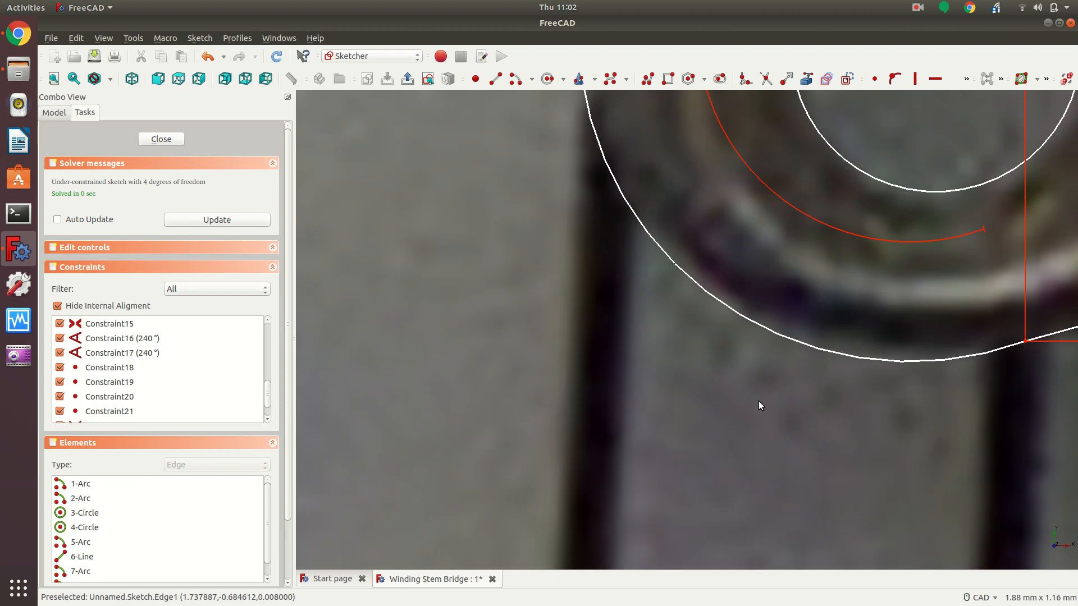
{"action": "key", "text": "Down"}
{"action": "key", "text": "Down"}
{"action": "key", "text": "Down"}
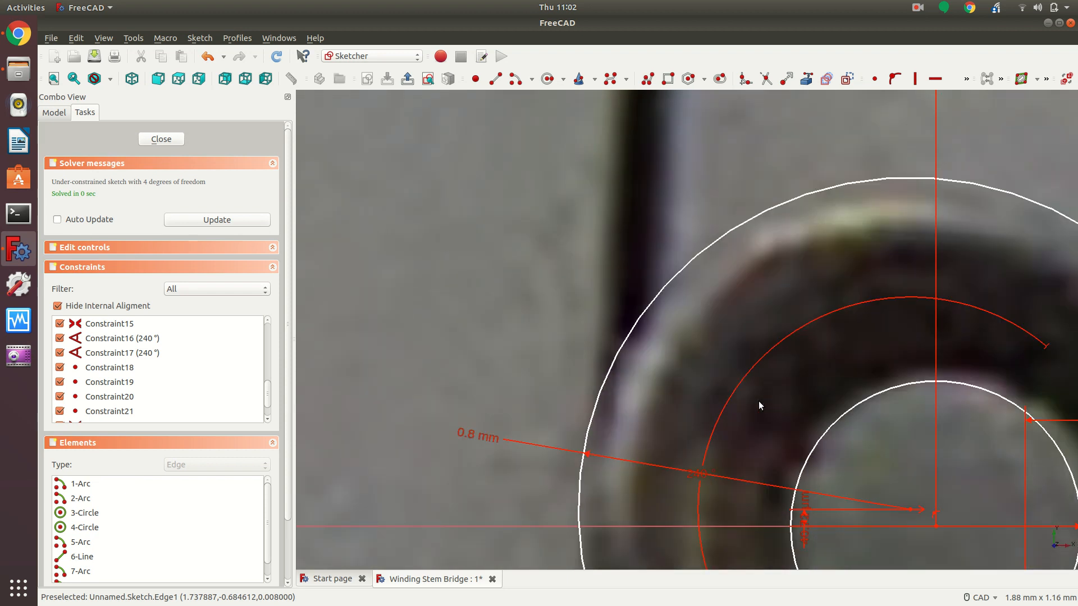
{"action": "key", "text": "Right"}
{"action": "key", "text": "Right"}
{"action": "key", "text": "Right"}
{"action": "key", "text": "Right"}
{"action": "key", "text": "Right"}
{"action": "key", "text": "Right"}
{"action": "key", "text": "Right"}
{"action": "key", "text": "Right"}
{"action": "key", "text": "Right"}
{"action": "key", "text": "Right"}
{"action": "key", "text": "Right"}
{"action": "key", "text": "Right"}
{"action": "key", "text": "Right"}
{"action": "key", "text": "Left"}
{"action": "key", "text": "Right"}
{"action": "key", "text": "Right"}
{"action": "key", "text": "Right"}
{"action": "key", "text": "Right"}
{"action": "key", "text": "Right"}
{"action": "key", "text": "Right"}
{"action": "key", "text": "Right"}
{"action": "key", "text": "Right"}
{"action": "key", "text": "Right"}
{"action": "key", "text": "Right"}
{"action": "key", "text": "Right"}
{"action": "key", "text": "Right"}
{"action": "key", "text": "Right"}
{"action": "key", "text": "Right"}
{"action": "key", "text": "Right"}
{"action": "key", "text": "Right"}
{"action": "key", "text": "Right"}
{"action": "key", "text": "Right"}
{"action": "key", "text": "Right"}
{"action": "key", "text": "Right"}
{"action": "key", "text": "Right"}
{"action": "key", "text": "Right"}
{"action": "key", "text": "Right"}
{"action": "key", "text": "Right"}
{"action": "key", "text": "Right"}
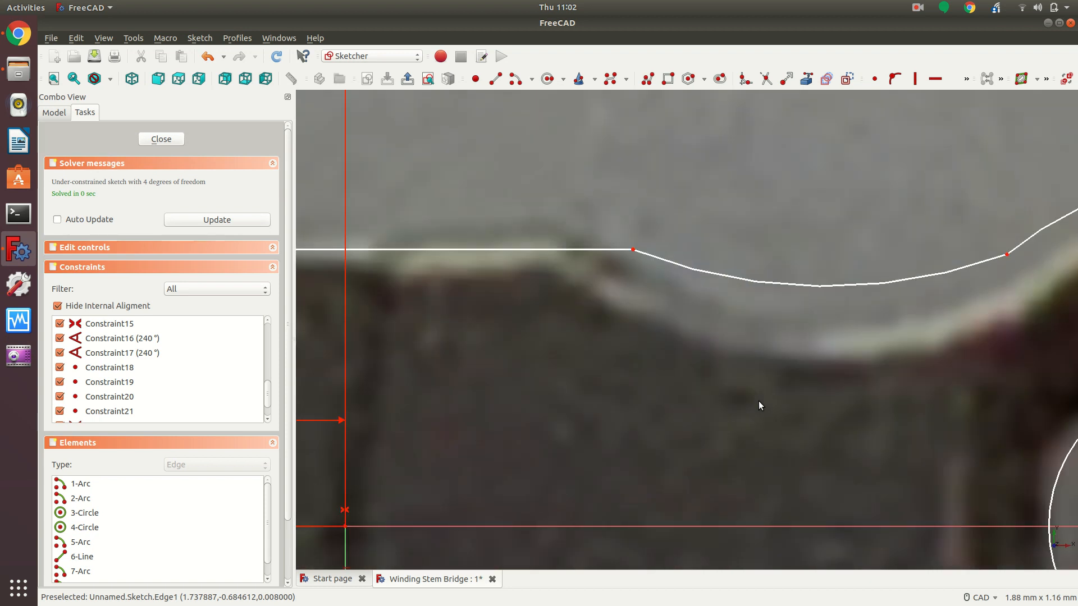
{"action": "key", "text": "Right"}
{"action": "key", "text": "Right"}
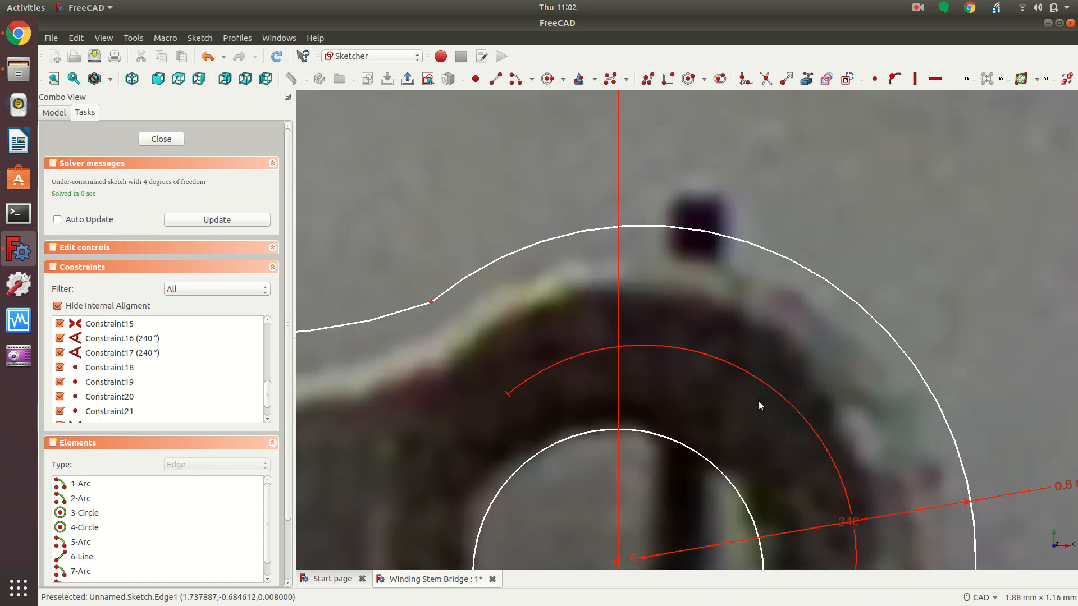
{"action": "key", "text": "Down"}
{"action": "key", "text": "Down"}
{"action": "key", "text": "Down"}
{"action": "key", "text": "Down"}
{"action": "key", "text": "Down"}
{"action": "key", "text": "Down"}
{"action": "key", "text": "Down"}
{"action": "key", "text": "Down"}
{"action": "key", "text": "Down"}
{"action": "key", "text": "Right"}
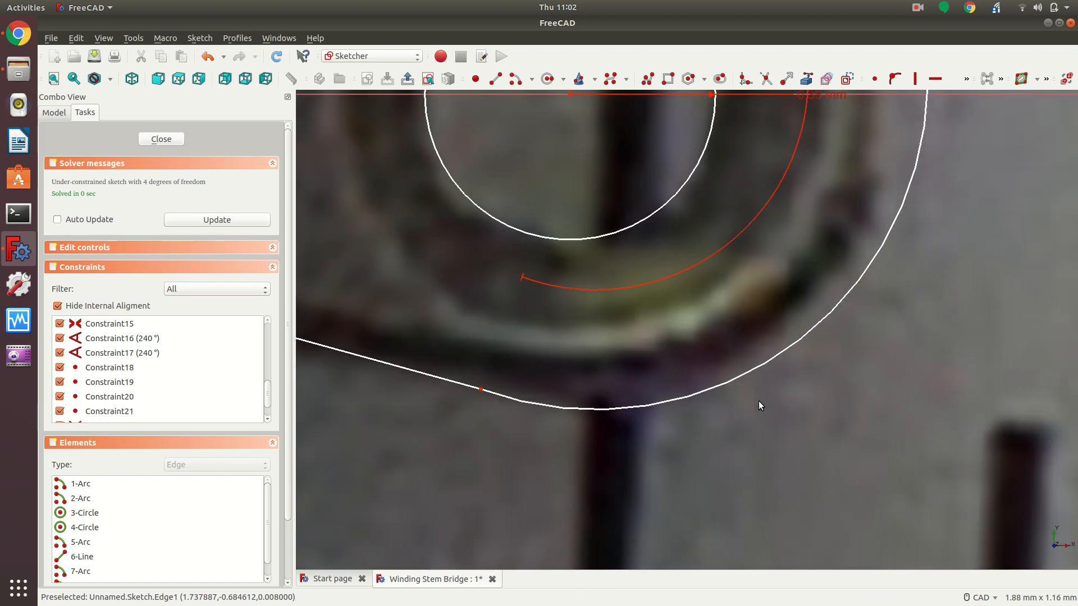
{"action": "key", "text": "Left"}
{"action": "key", "text": "Left"}
{"action": "key", "text": "Left"}
{"action": "key", "text": "Left"}
{"action": "key", "text": "Left"}
{"action": "key", "text": "Left"}
{"action": "key", "text": "Left"}
{"action": "key", "text": "Left"}
{"action": "key", "text": "Left"}
{"action": "key", "text": "Left"}
{"action": "key", "text": "Left"}
{"action": "key", "text": "Left"}
{"action": "key", "text": "Left"}
{"action": "key", "text": "Left"}
{"action": "key", "text": "Left"}
{"action": "key", "text": "Left"}
{"action": "key", "text": "Down"}
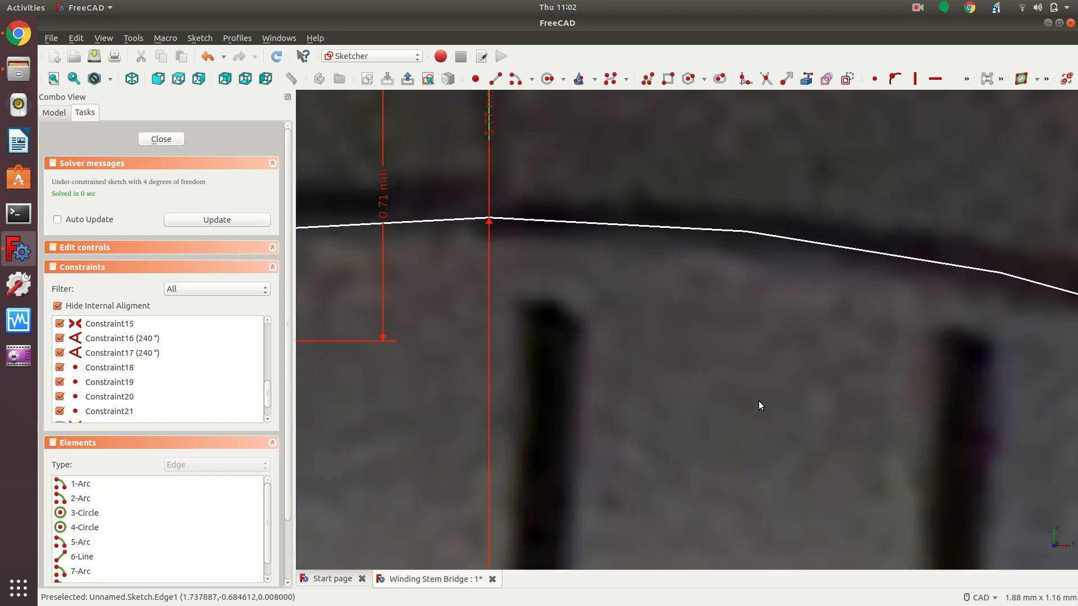
{"action": "scroll", "coordinate": [758, 401], "scroll_direction": "down", "scroll_amount": 7}
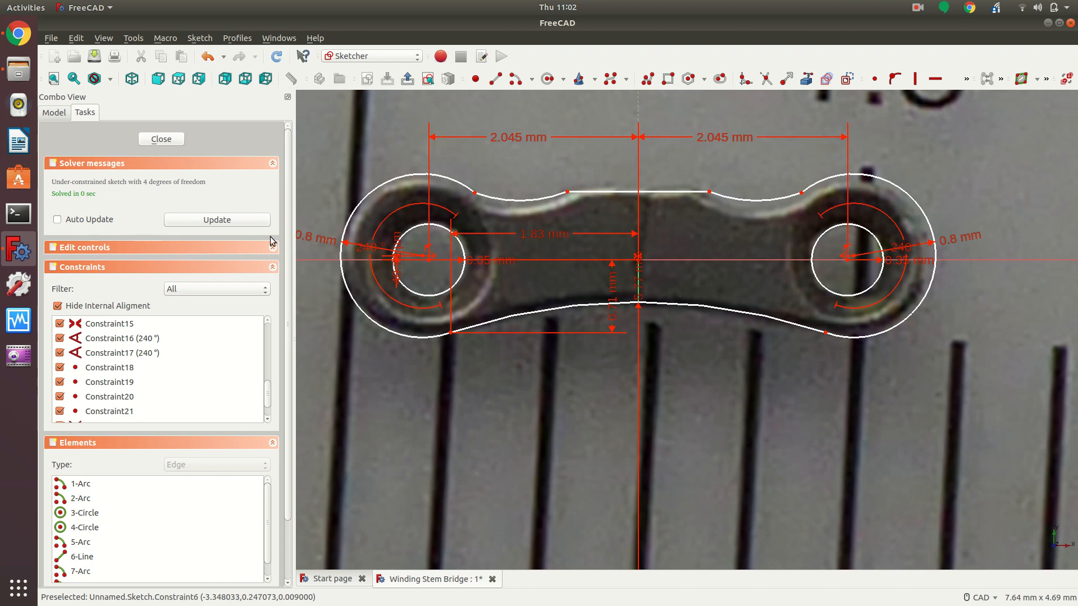
Close the sketch and show the Pad close up in axonometric view.
{"action": "left_click", "coordinate": [158, 138]}
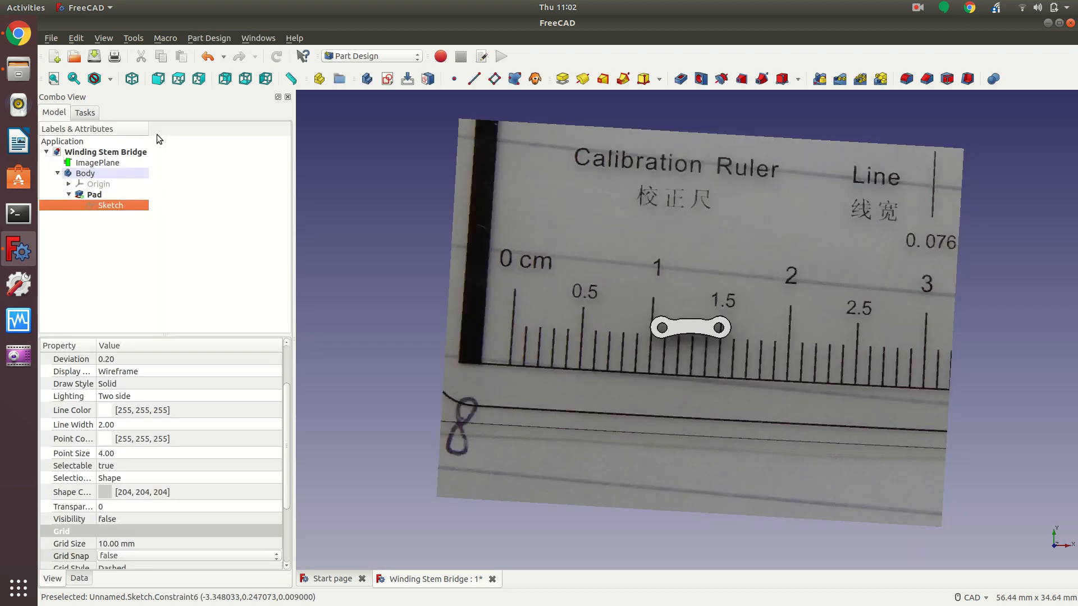
{"action": "left_click", "coordinate": [99, 196]}
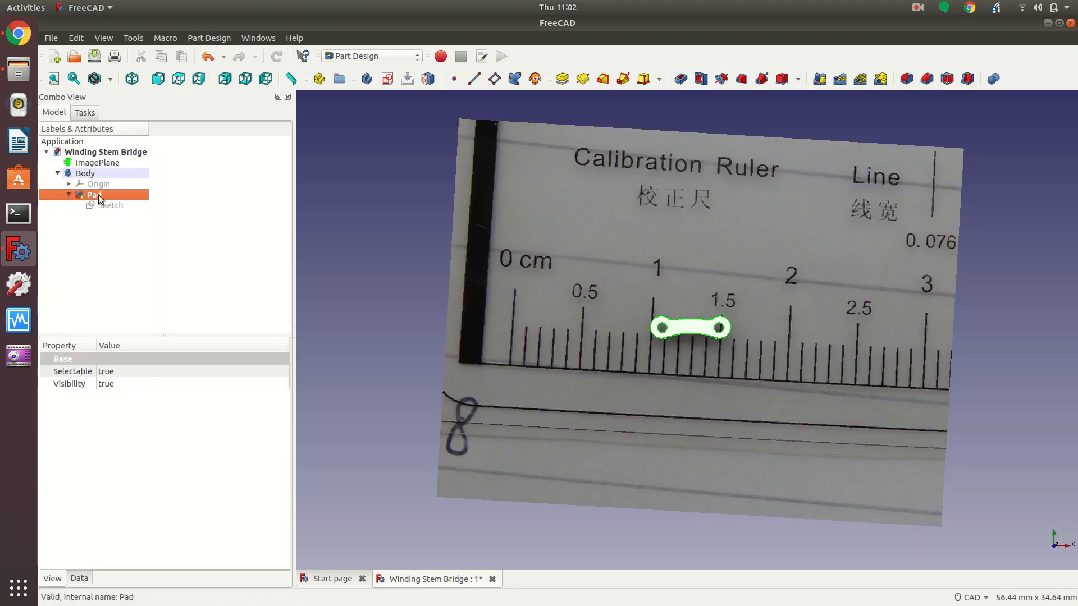
{"action": "left_click", "coordinate": [139, 84]}
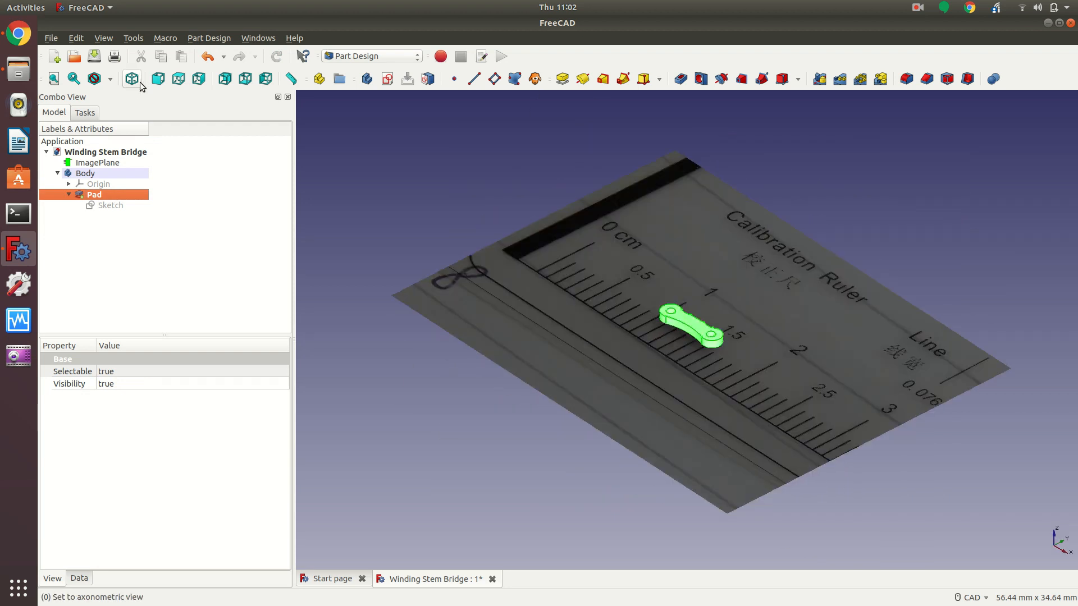
{"action": "key", "text": "v"}
{"action": "key", "text": "s"}
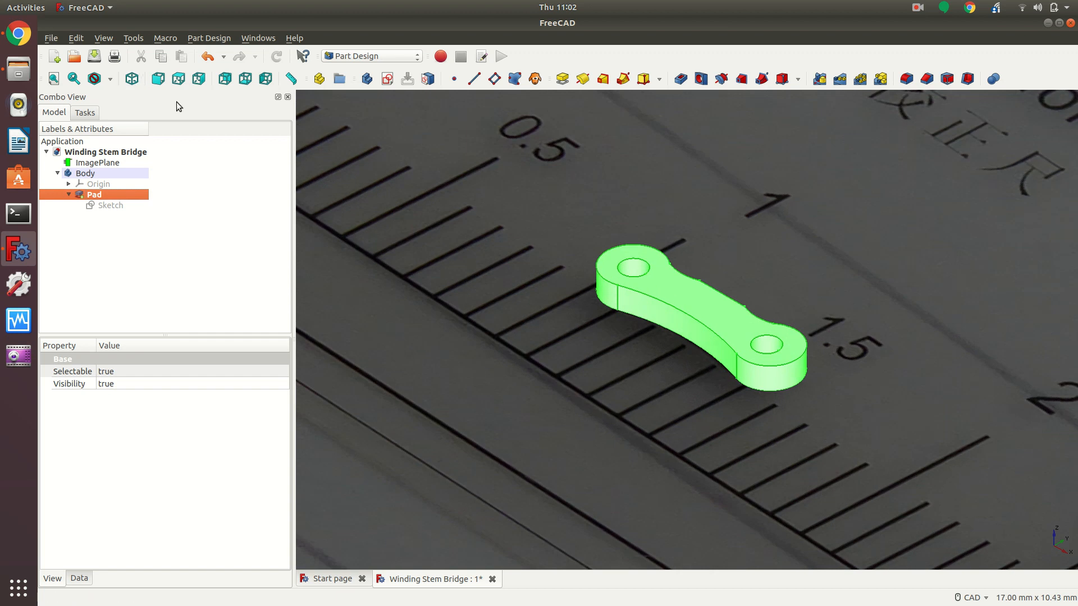
Try to create a sketch on the pad's long concave side face.
{"action": "left_click", "coordinate": [672, 324]}
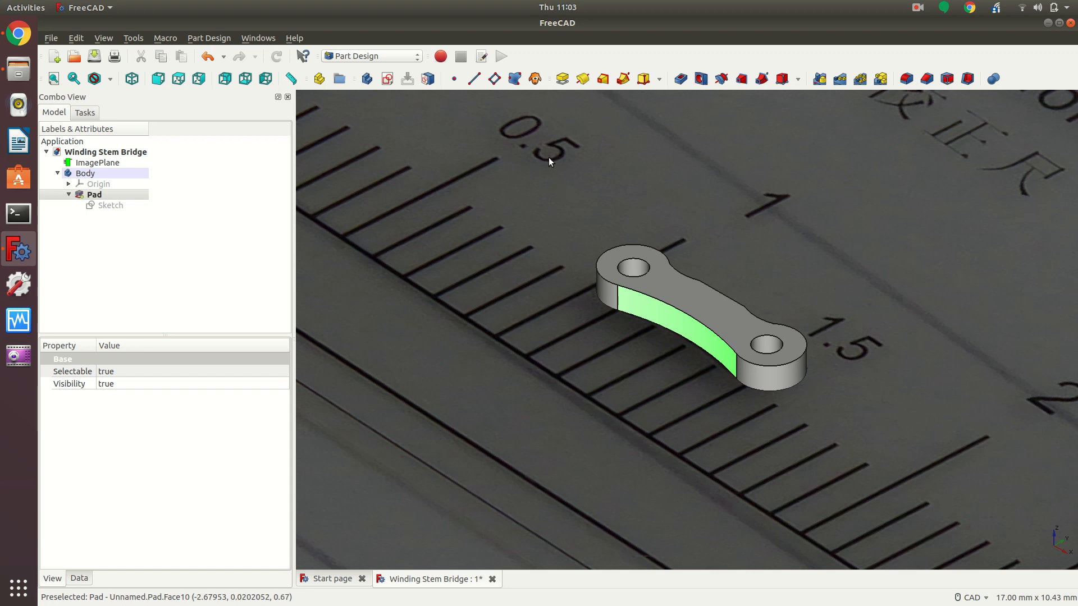
{"action": "left_click", "coordinate": [389, 80]}
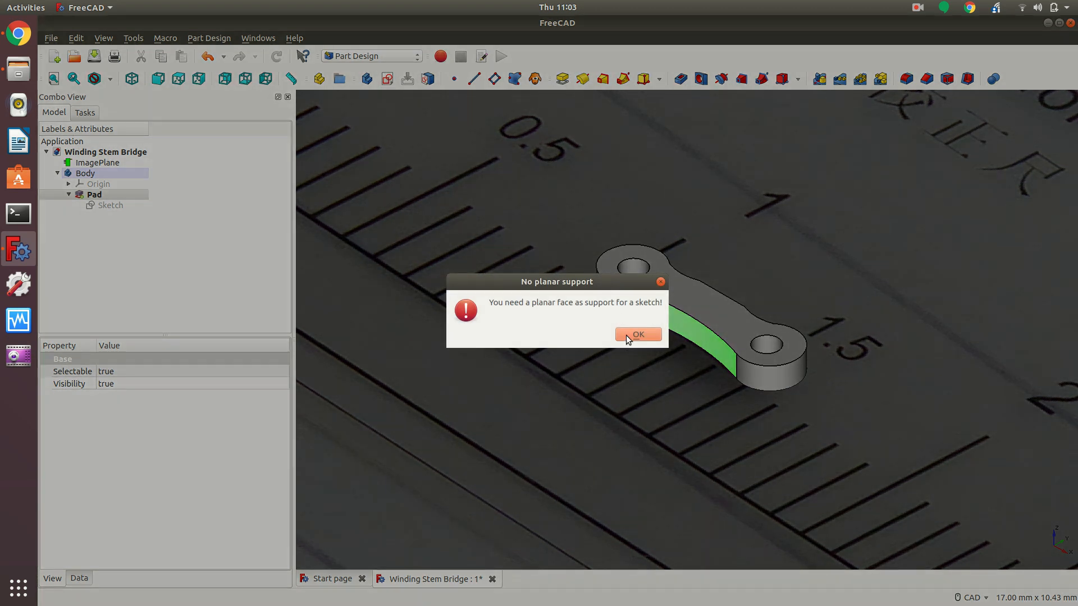
{"action": "left_click", "coordinate": [638, 335]}
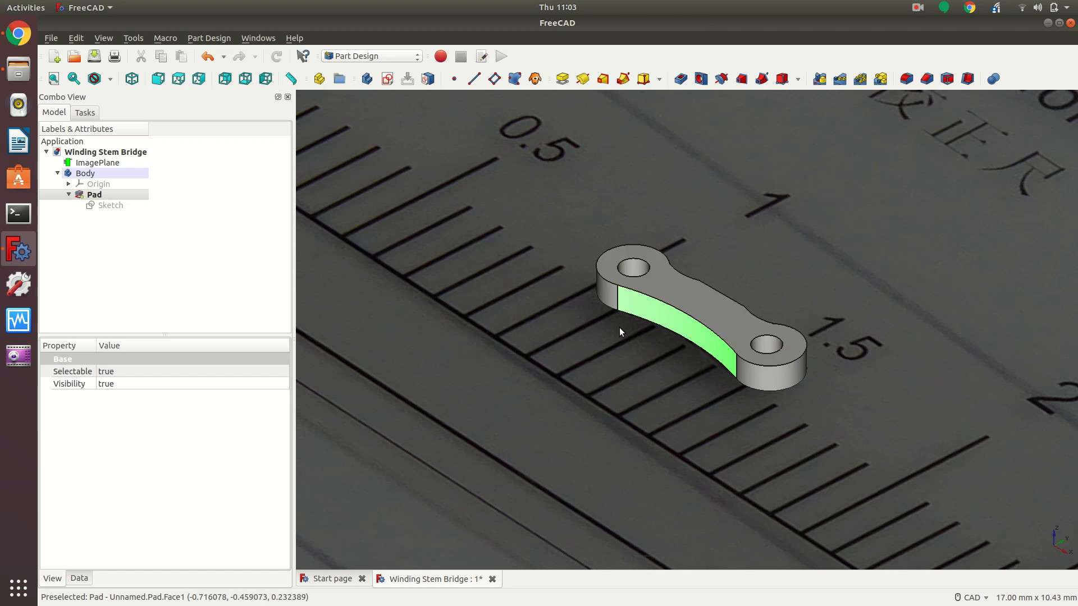
{"action": "left_click", "coordinate": [530, 360]}
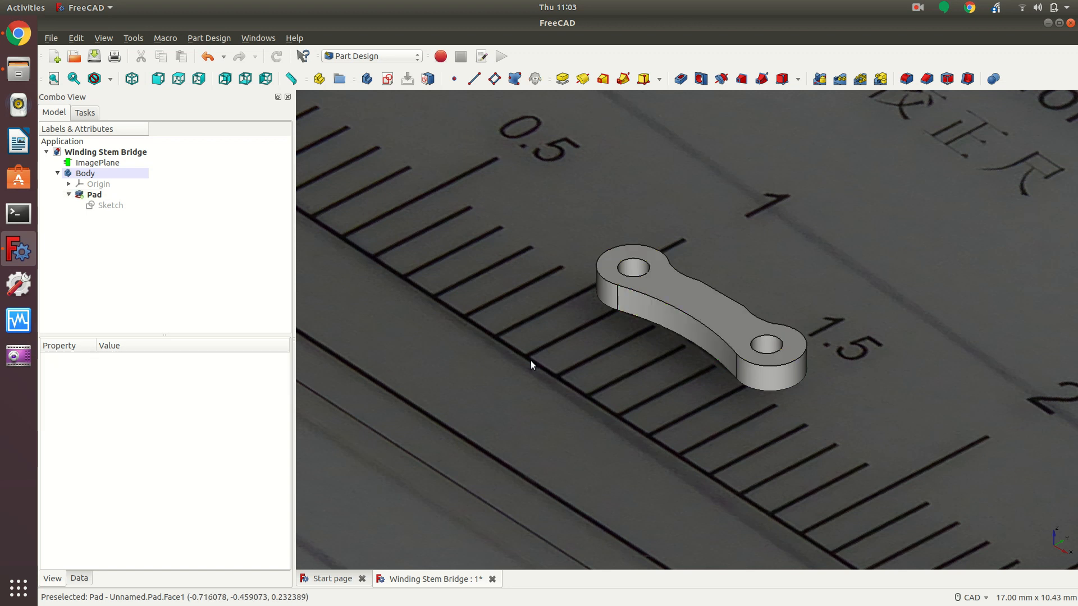
{"action": "scroll", "coordinate": [531, 360], "scroll_direction": "up", "scroll_amount": 3}
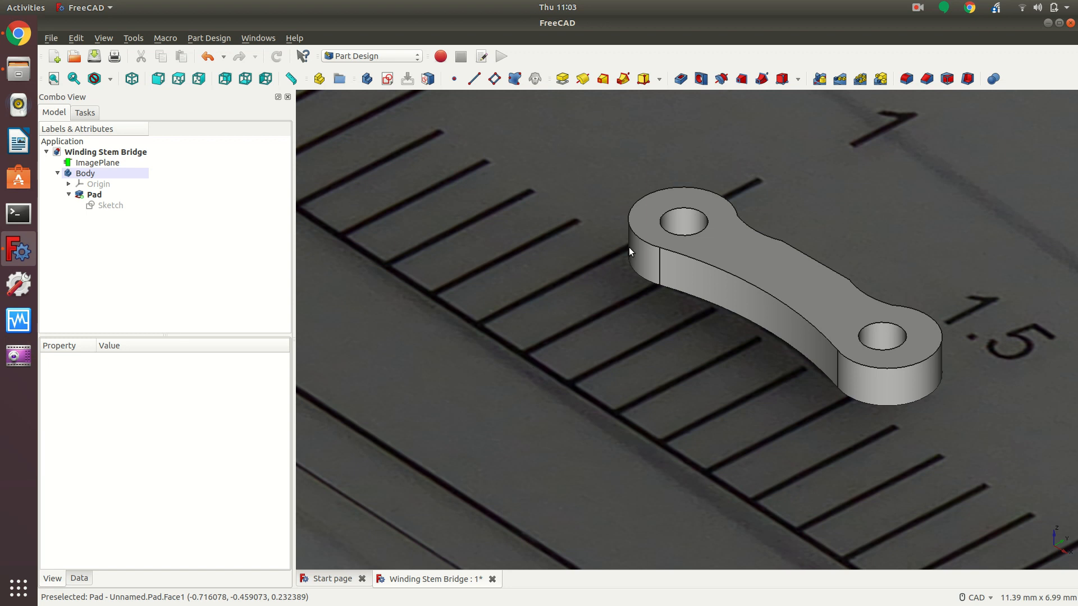
{"action": "left_click", "coordinate": [931, 10]}
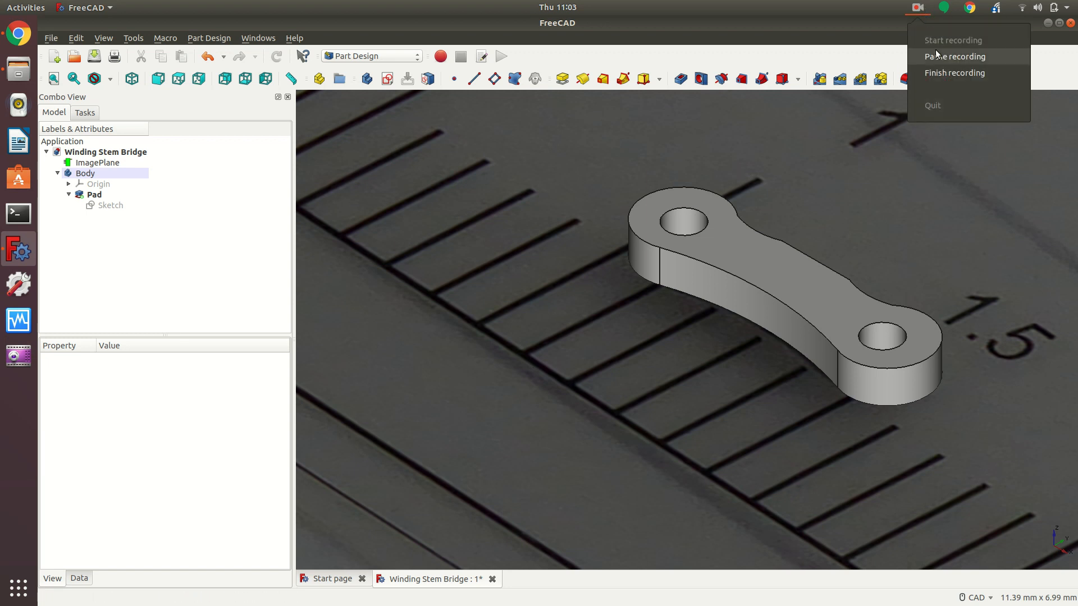
{"action": "left_click", "coordinate": [935, 49]}
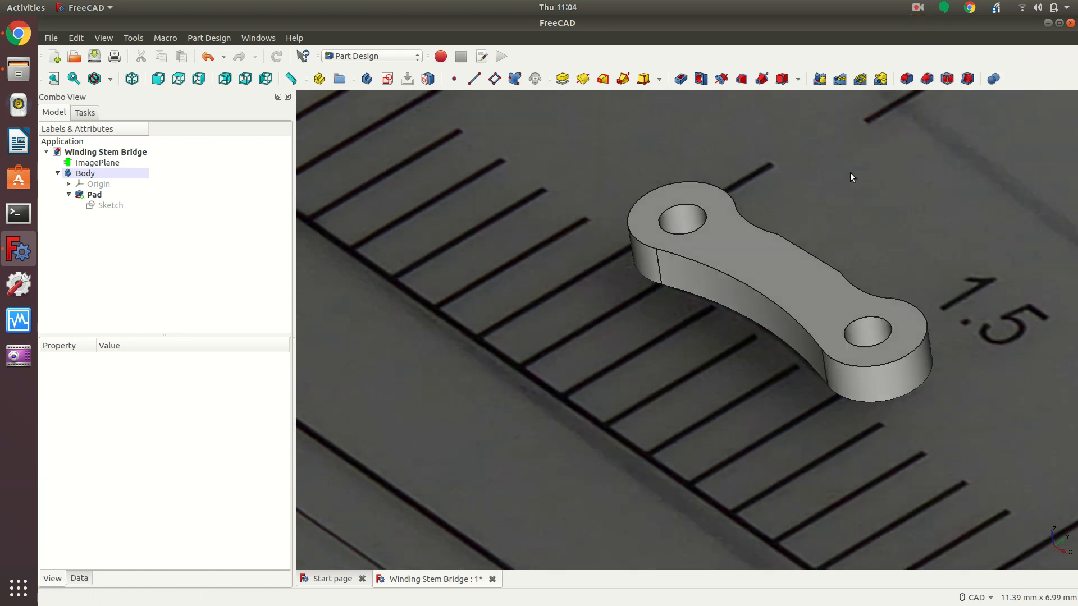
Create a sketch on the flat side face between the pad's two short concave side faces.
{"action": "middle_click_drag", "start_coordinate": [849, 174], "coordinate": [714, 250]}
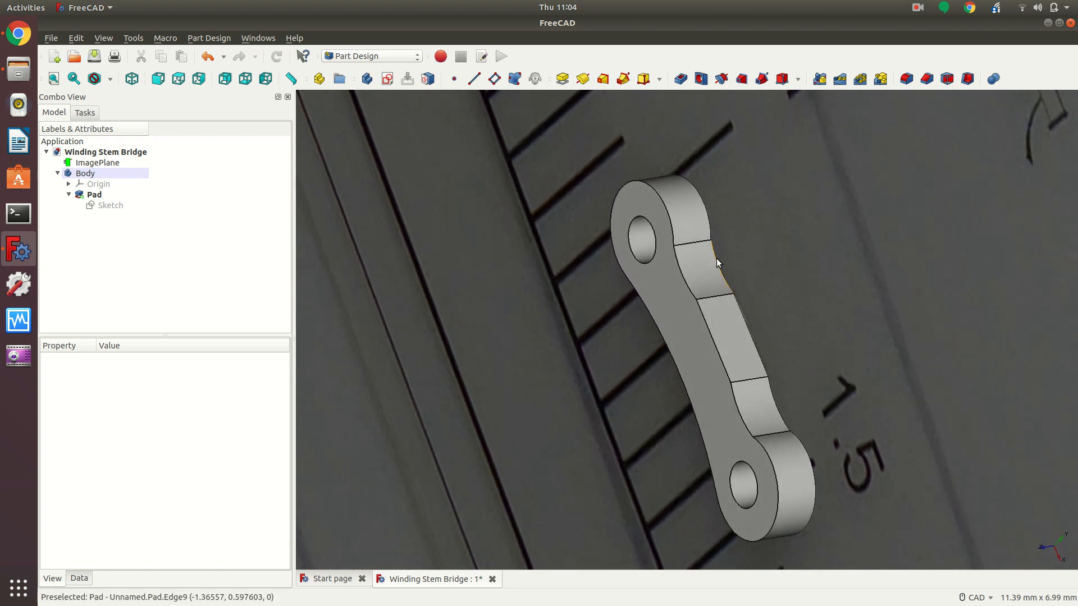
{"action": "left_click", "coordinate": [726, 325]}
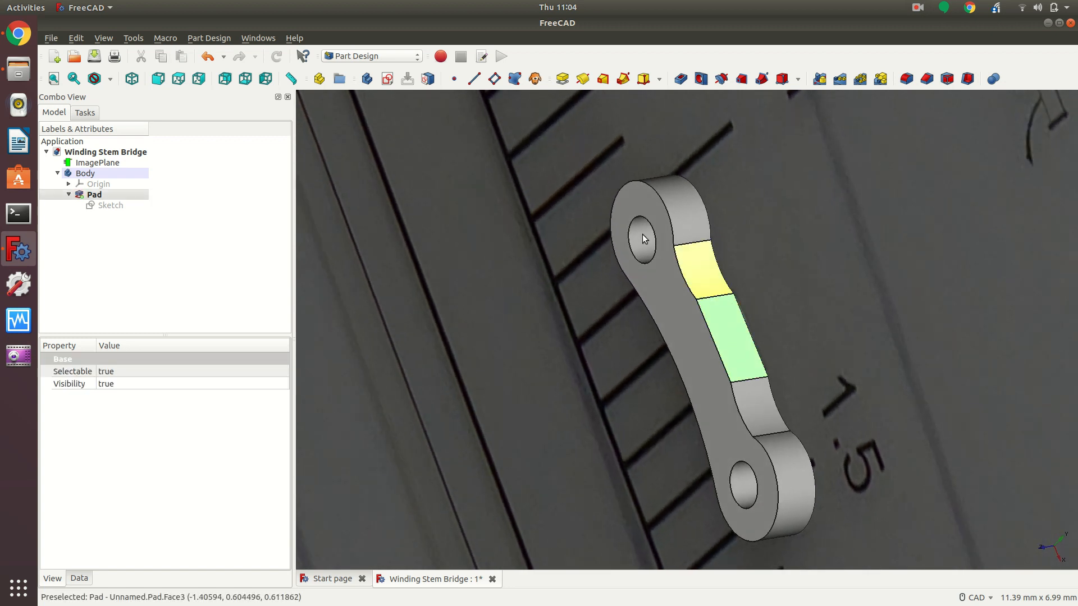
{"action": "left_click", "coordinate": [394, 82]}
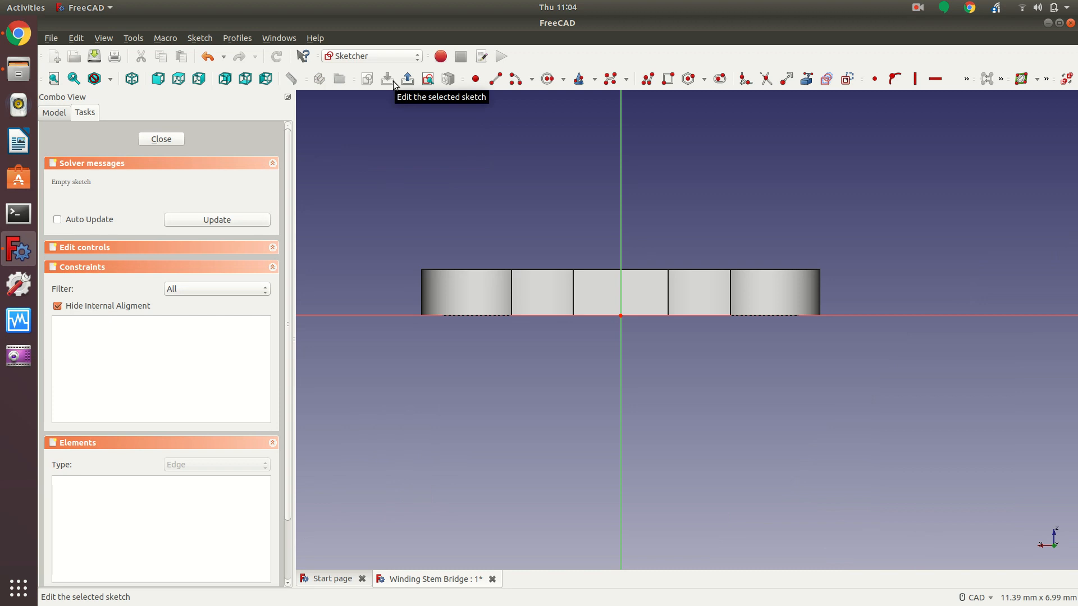
Draw a circle of about 0.18 mm radius centred on the vertical axis, about 0.4 mm above the origin.
{"action": "left_click", "coordinate": [545, 81]}
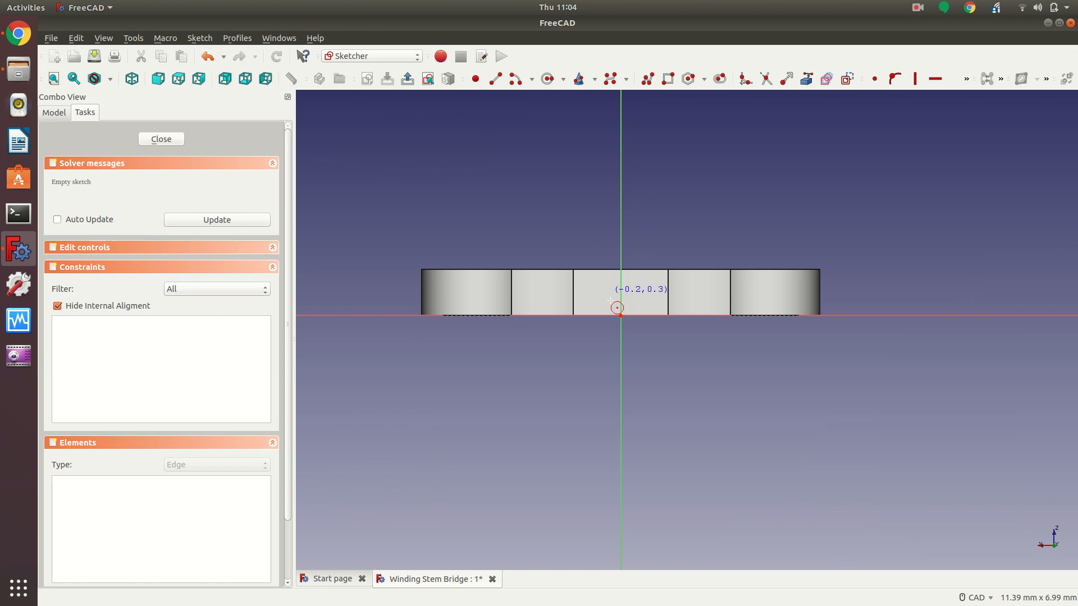
{"action": "scroll", "coordinate": [611, 302], "scroll_direction": "up", "scroll_amount": 5}
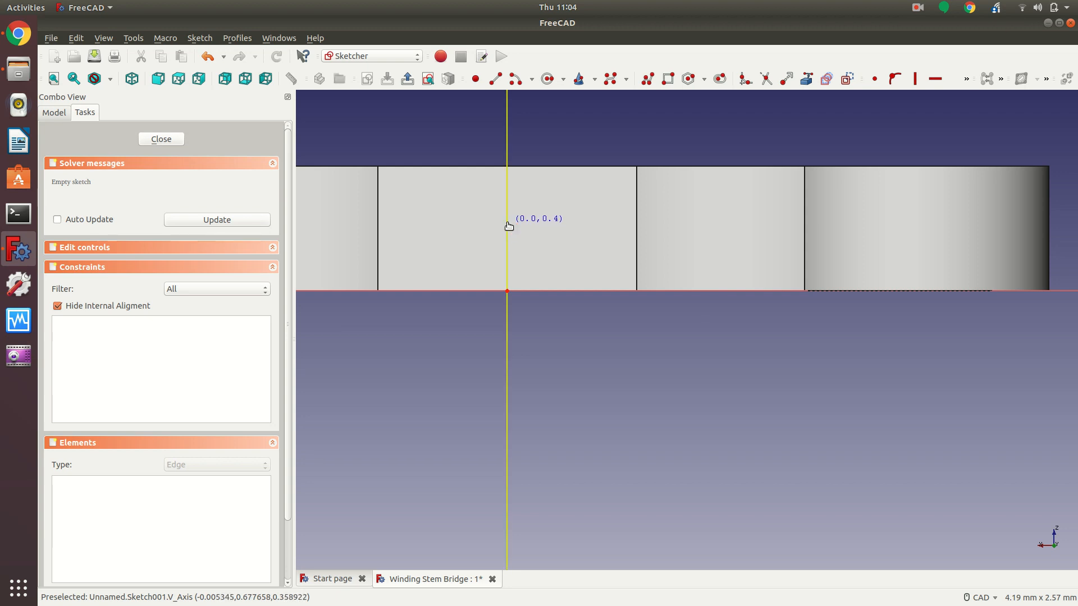
{"action": "left_click", "coordinate": [507, 223]}
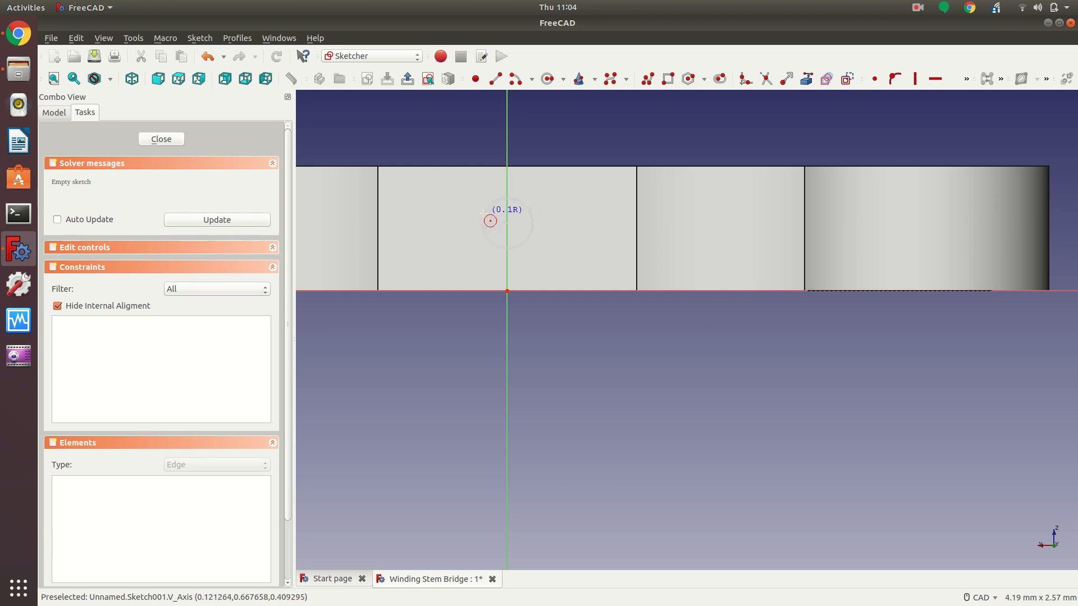
{"action": "left_click", "coordinate": [475, 216]}
{"action": "right_click", "coordinate": [493, 214]}
Apply a Block constraint to the circle and delete it again.
{"action": "left_click", "coordinate": [491, 201]}
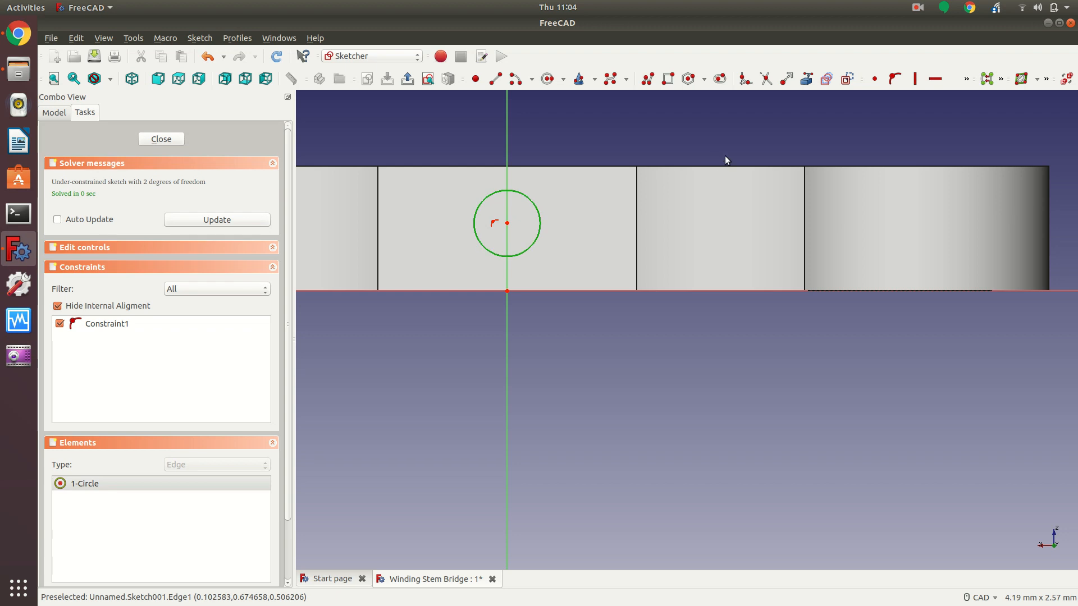
{"action": "left_click", "coordinate": [966, 79]}
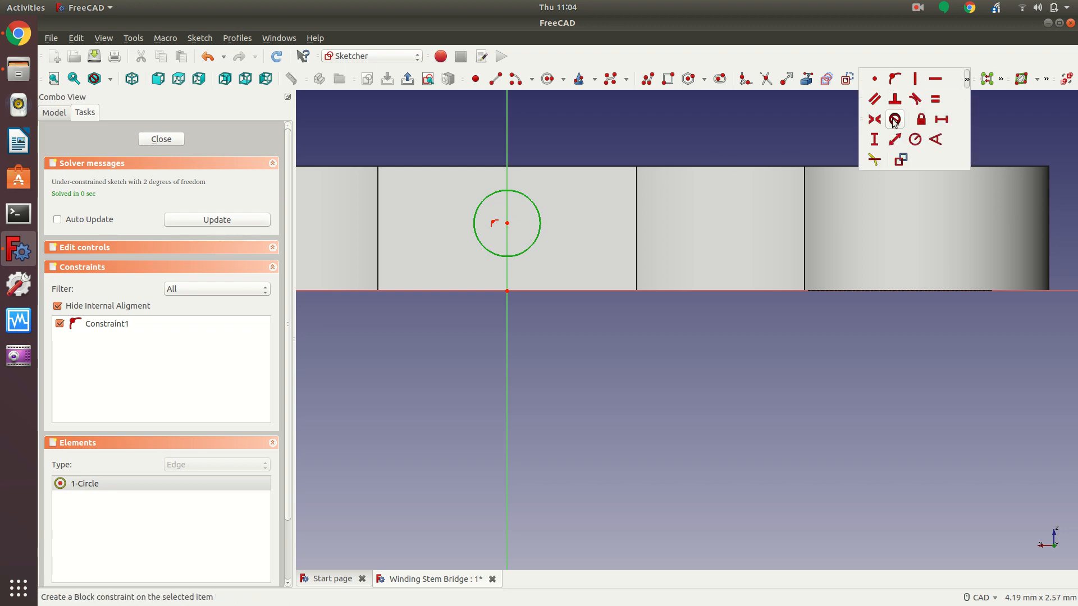
{"action": "left_click", "coordinate": [894, 120]}
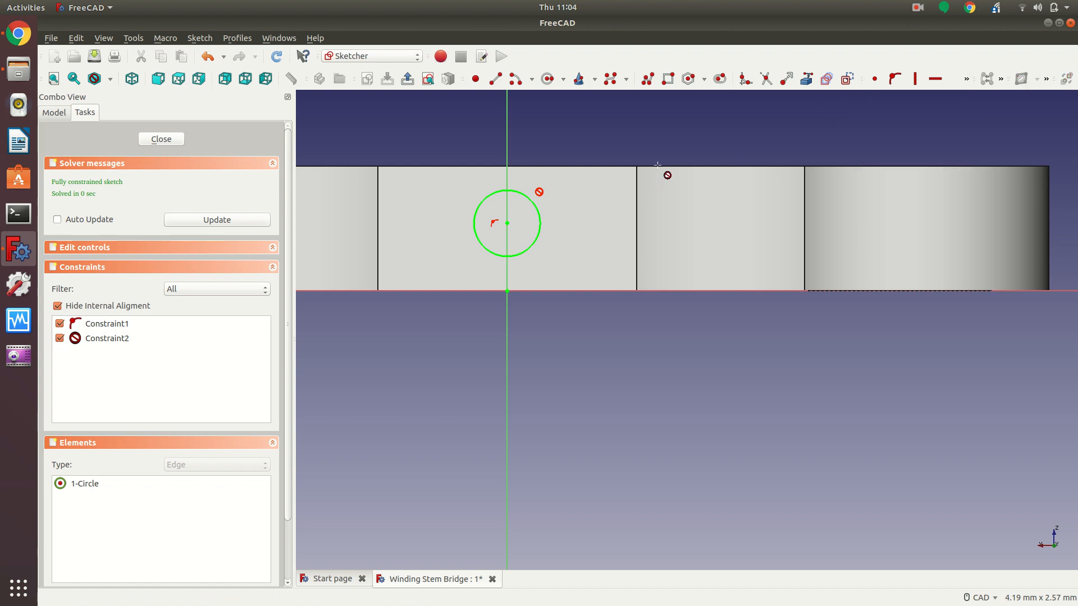
{"action": "left_click", "coordinate": [539, 194]}
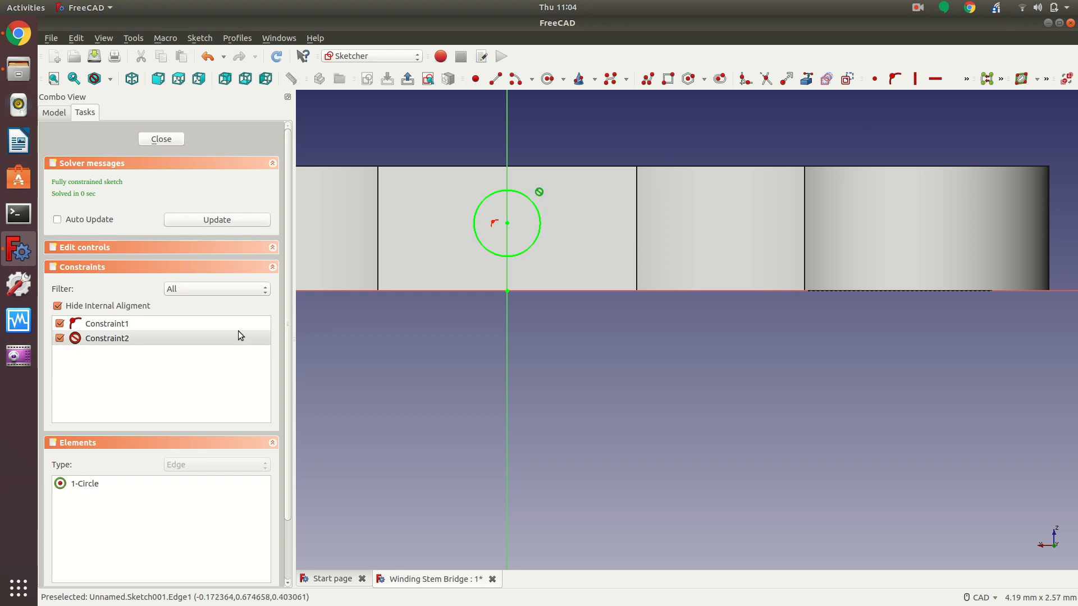
{"action": "key", "text": "Delete"}
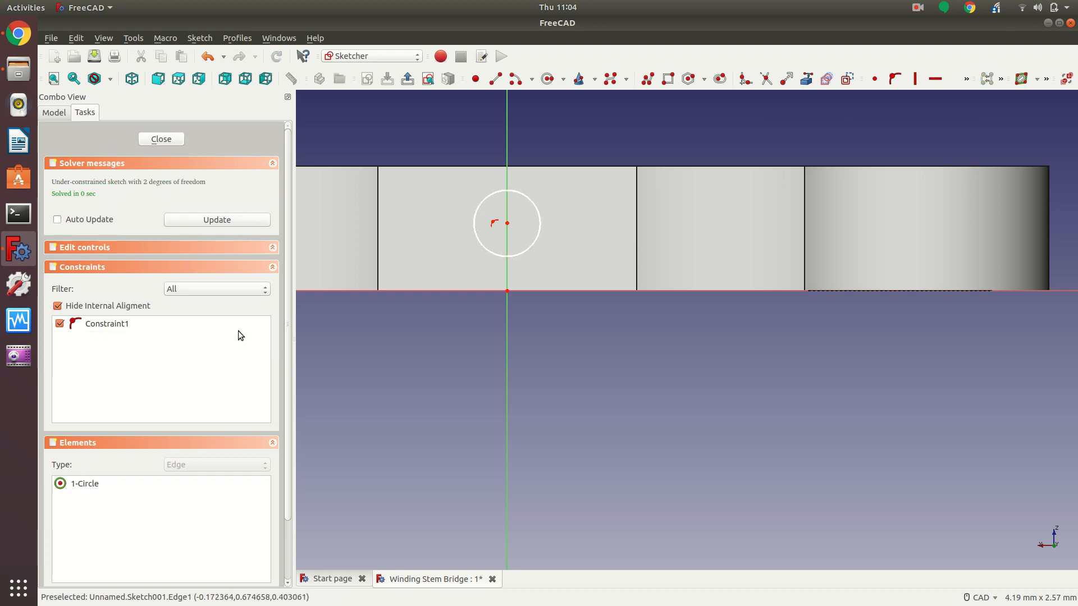
Constrain the circle's radius to 0.15 mm.
{"action": "left_click", "coordinate": [528, 201]}
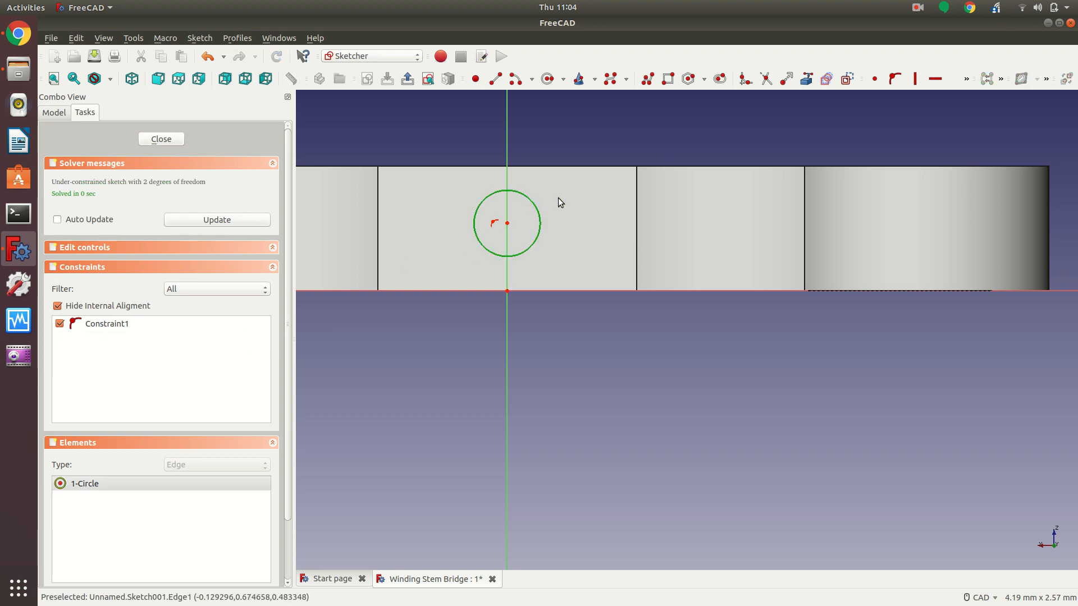
{"action": "left_click", "coordinate": [965, 79]}
{"action": "left_click", "coordinate": [918, 137]}
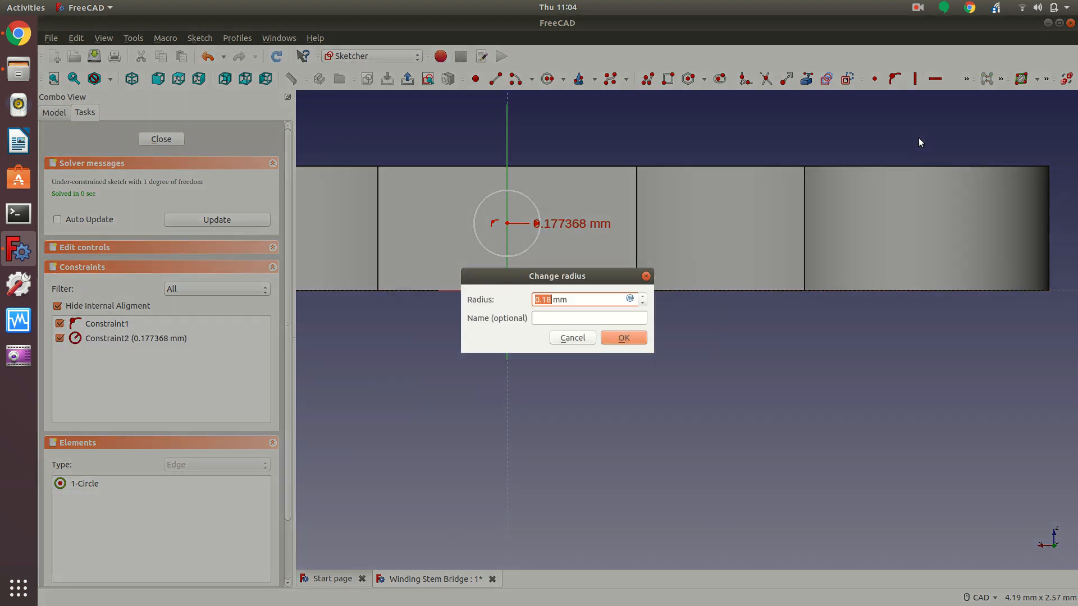
{"action": "type", "text": "0.15"}
{"action": "key", "text": "Return"}
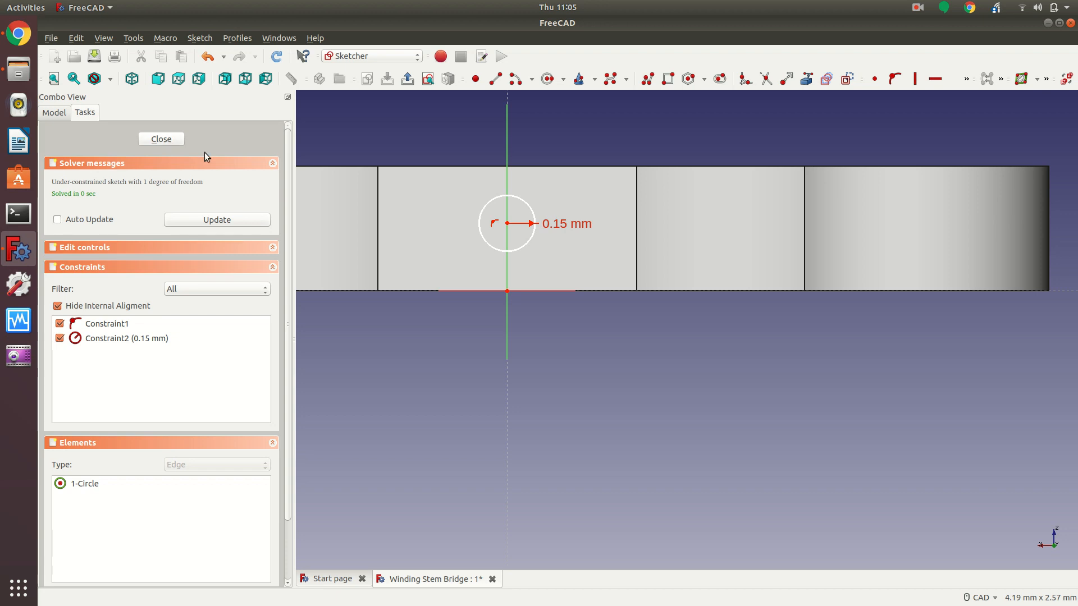
Set the circle's radius to 0.2 mm and shift its centre slightly down along the vertical axis.
{"action": "double_click", "coordinate": [553, 224]}
{"action": "type", "text": "0.2mm"}
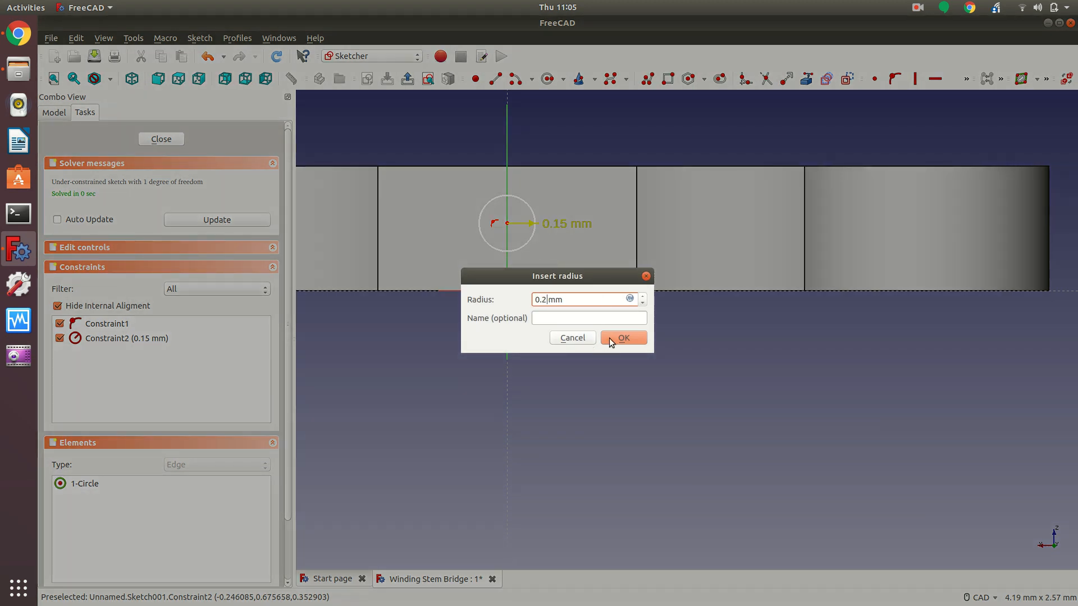
{"action": "left_click", "coordinate": [609, 338]}
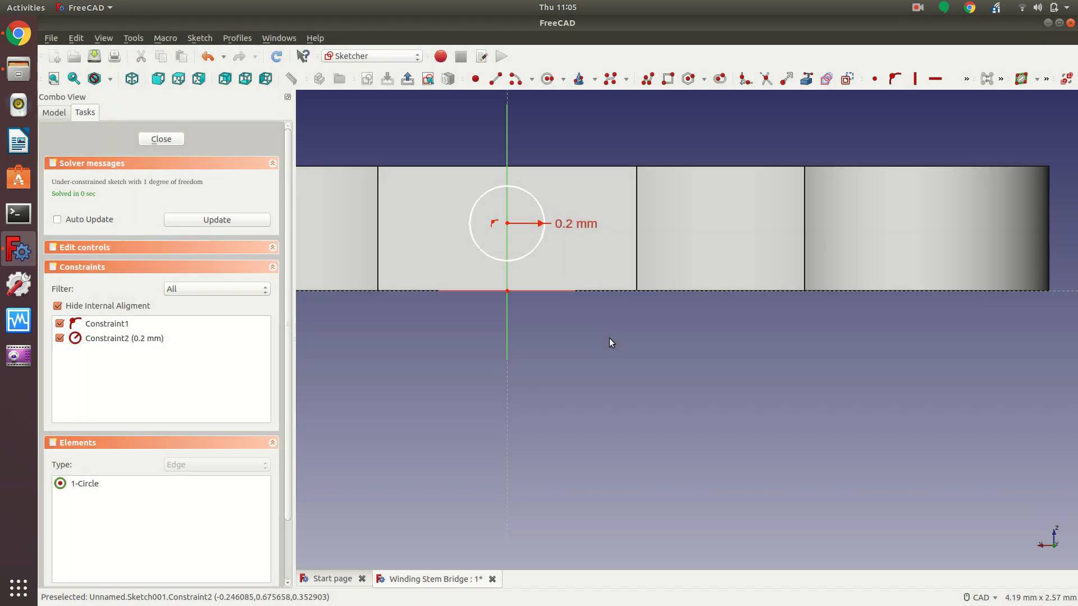
{"action": "left_click", "coordinate": [508, 230]}
{"action": "left_click_drag", "start_coordinate": [507, 225], "coordinate": [509, 229]}
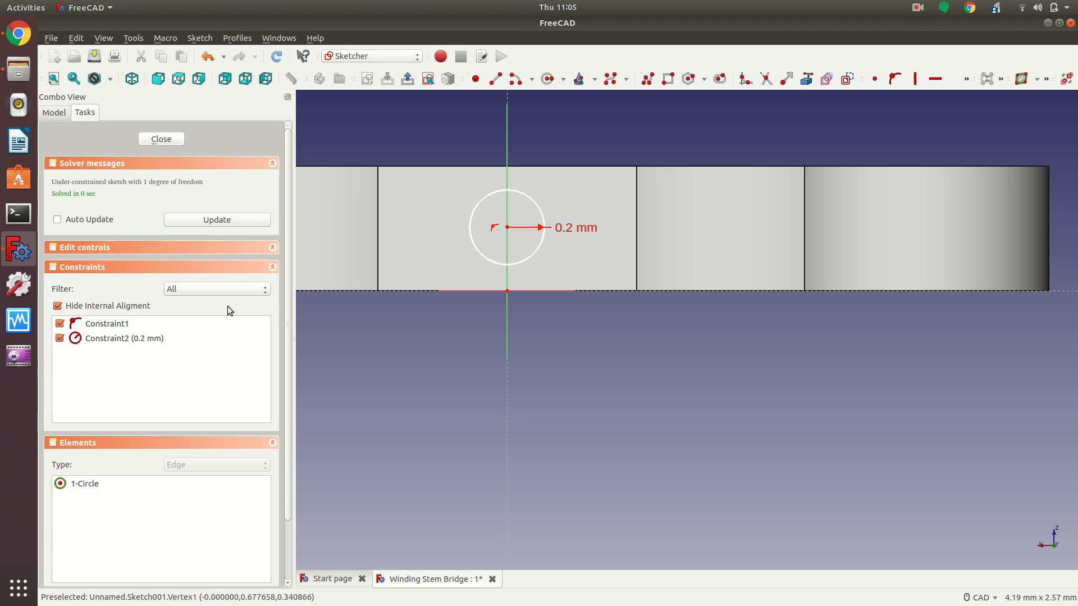
Finish the circle sketch and cut it into the part with a 2 mm long Pocket.
{"action": "left_click", "coordinate": [171, 139]}
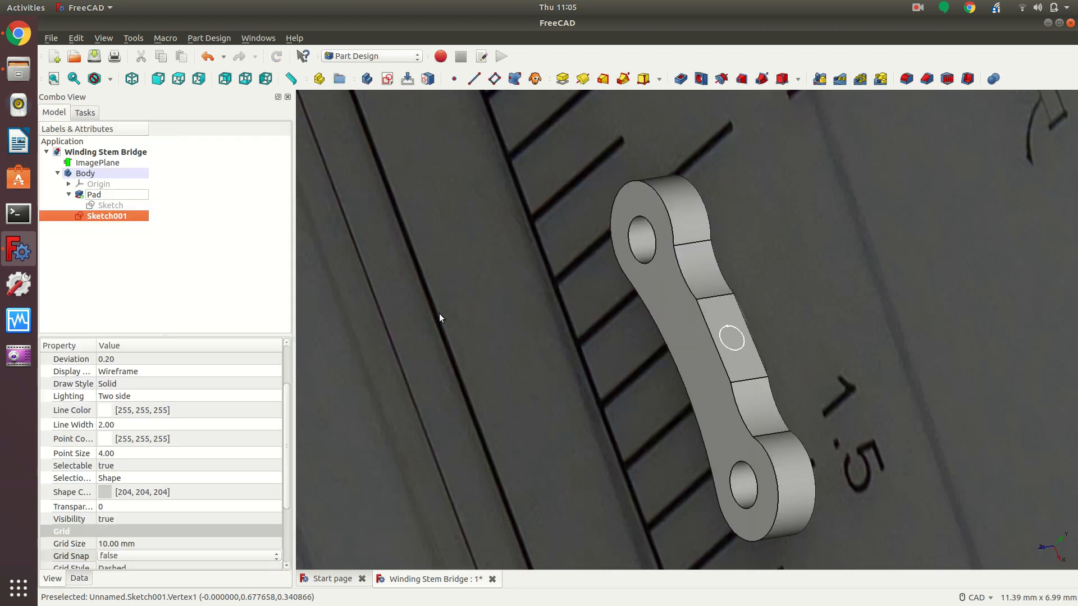
{"action": "left_click", "coordinate": [732, 349]}
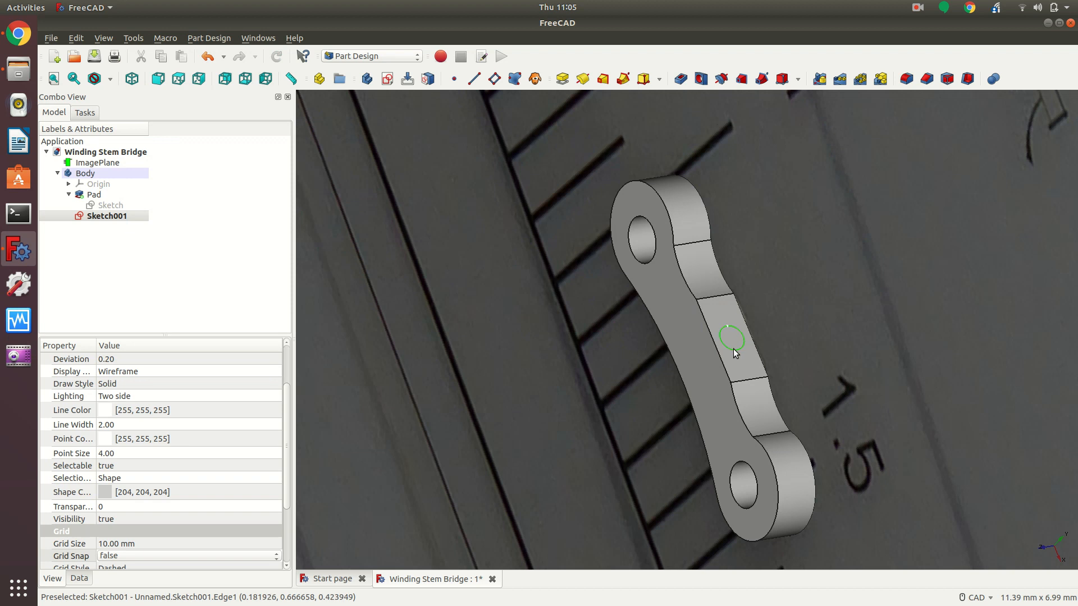
{"action": "left_click", "coordinate": [680, 80]}
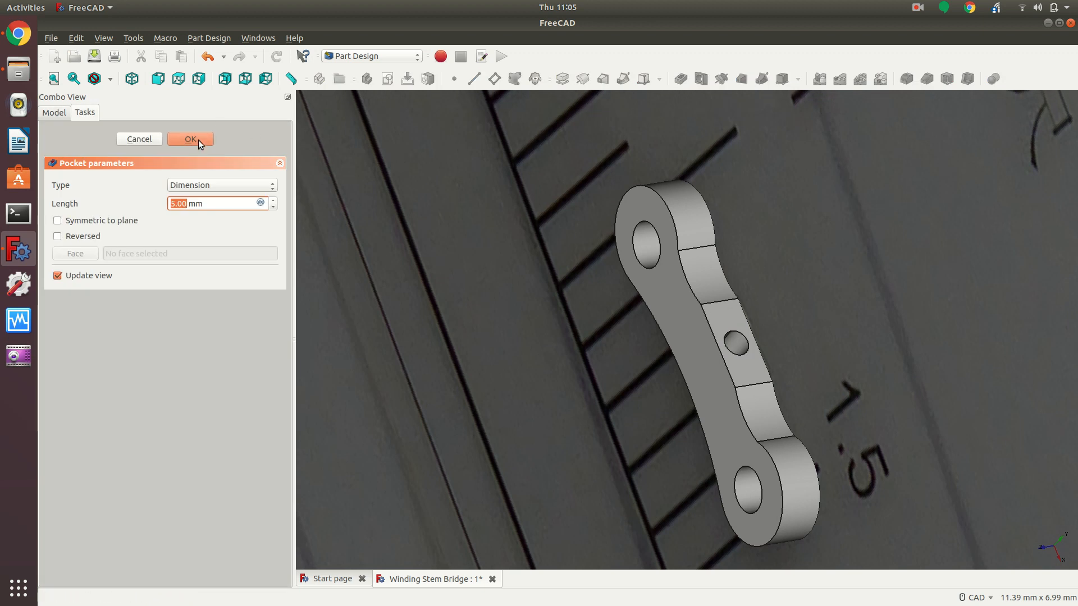
{"action": "type", "text": "2"}
{"action": "left_click", "coordinate": [198, 139]}
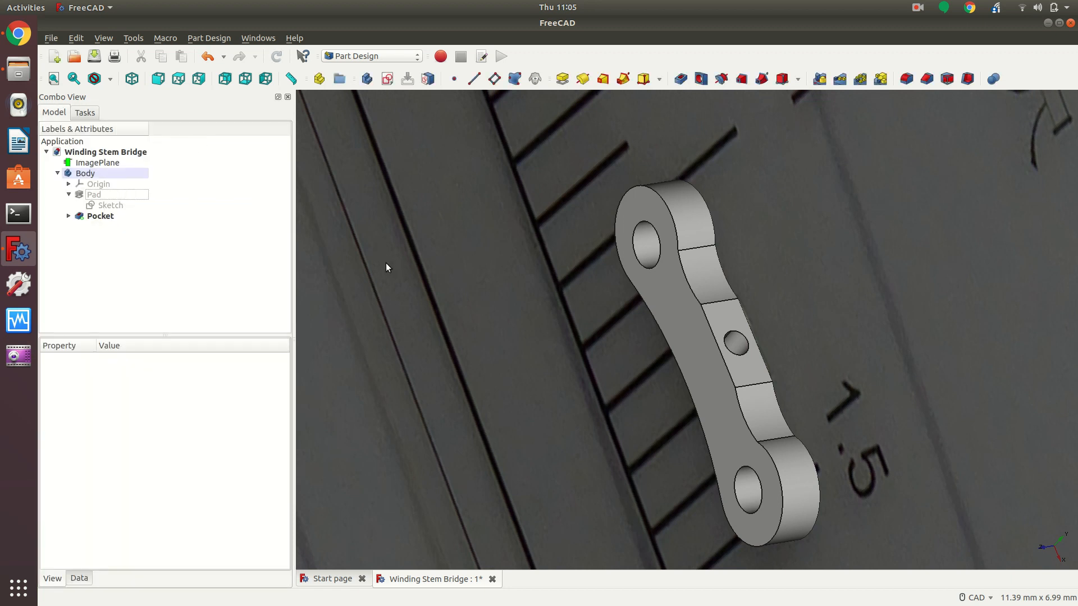
Check the new hole on the opposite side of the part and save the document.
{"action": "middle_click_drag", "start_coordinate": [397, 301], "coordinate": [418, 268]}
{"action": "middle_click_drag", "start_coordinate": [488, 262], "coordinate": [615, 137]}
{"action": "middle_click_drag", "start_coordinate": [832, 422], "coordinate": [878, 335]}
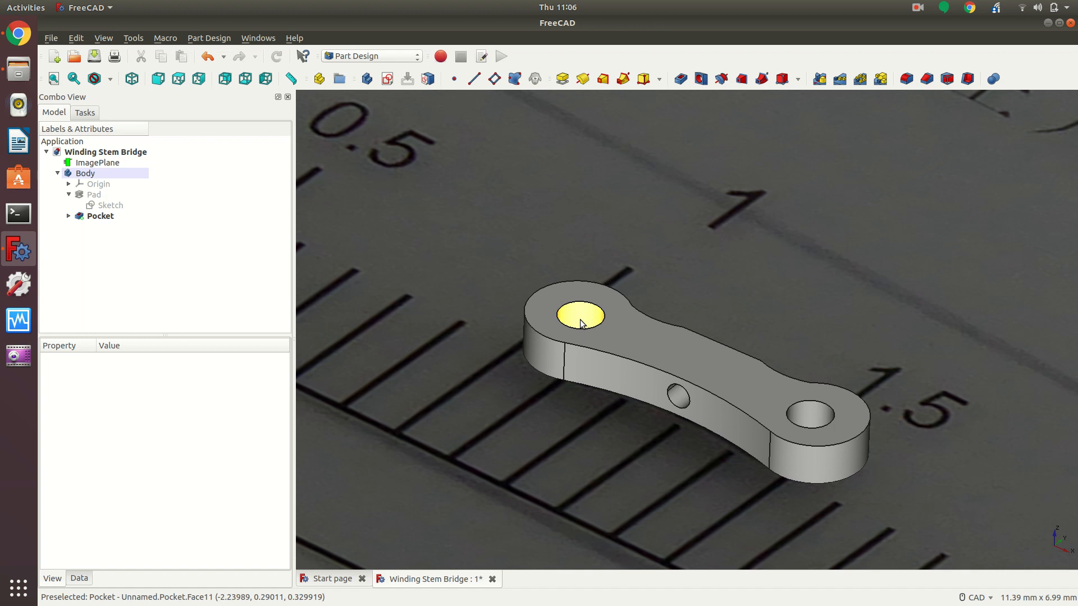
{"action": "left_click", "coordinate": [95, 57]}
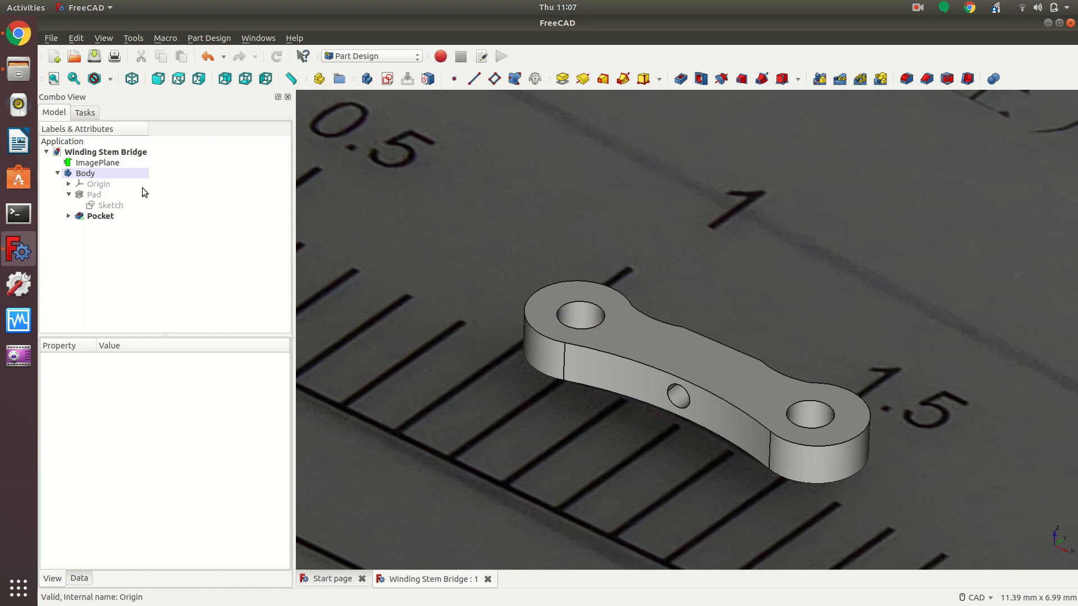
{"action": "double_click", "coordinate": [112, 206]}
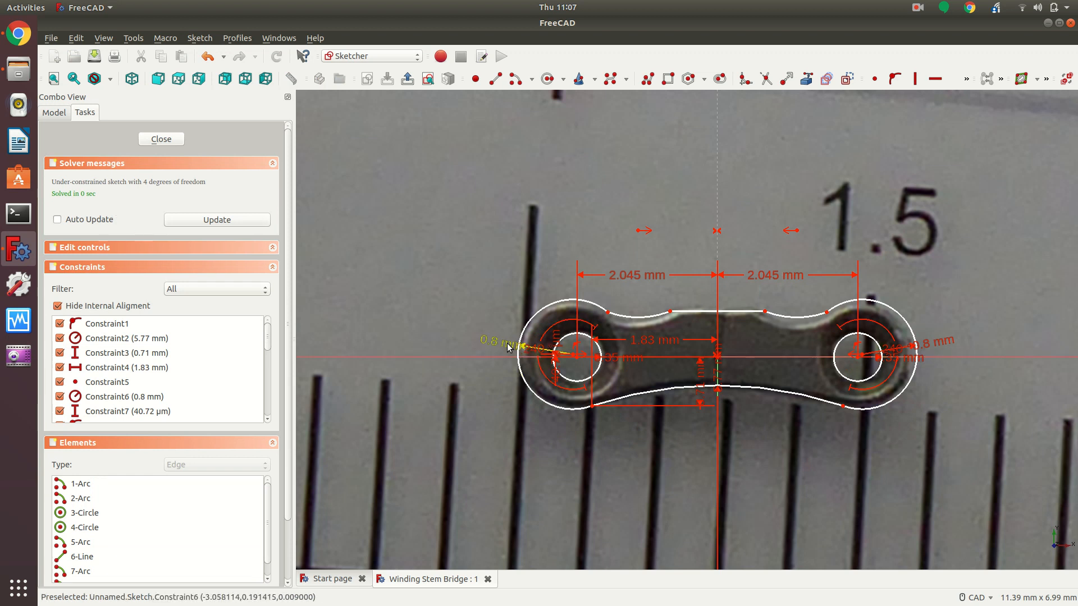
{"action": "left_click_drag", "start_coordinate": [507, 347], "coordinate": [451, 366]}
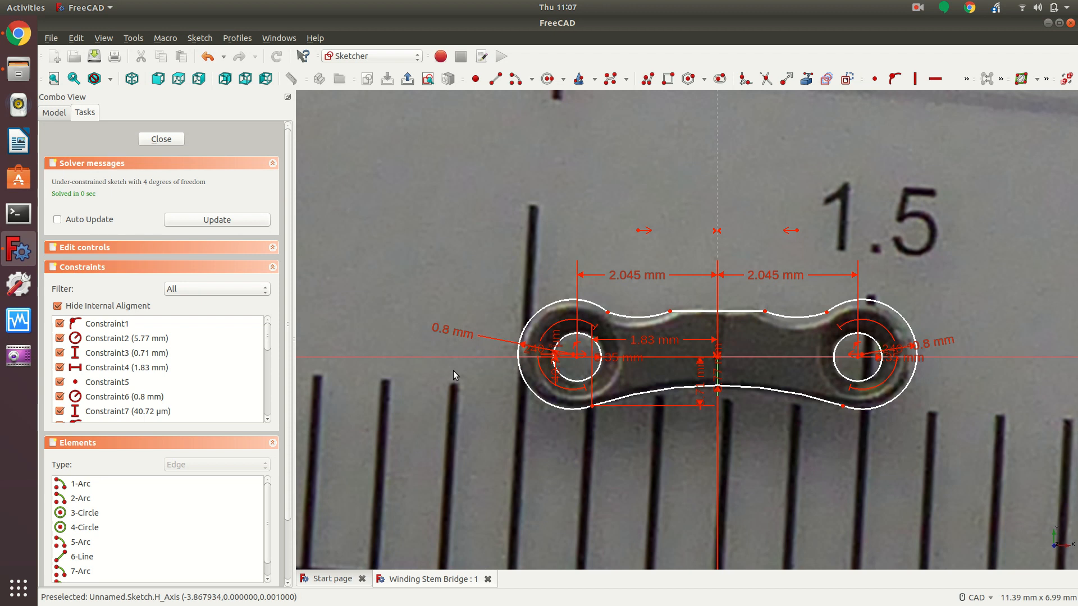
{"action": "left_click_drag", "start_coordinate": [452, 332], "coordinate": [447, 301]}
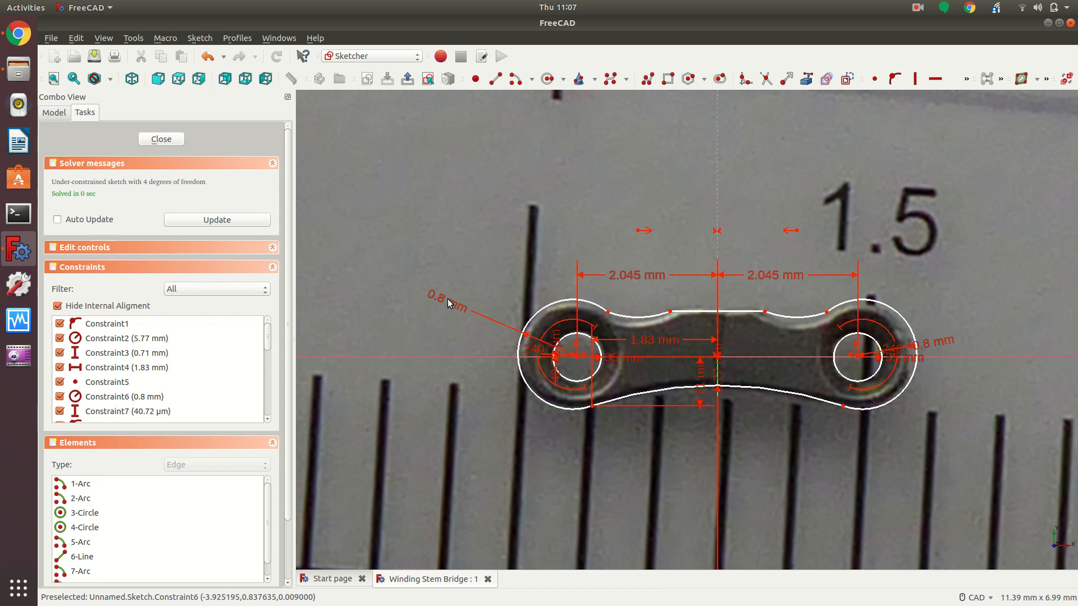
{"action": "left_click", "coordinate": [172, 139]}
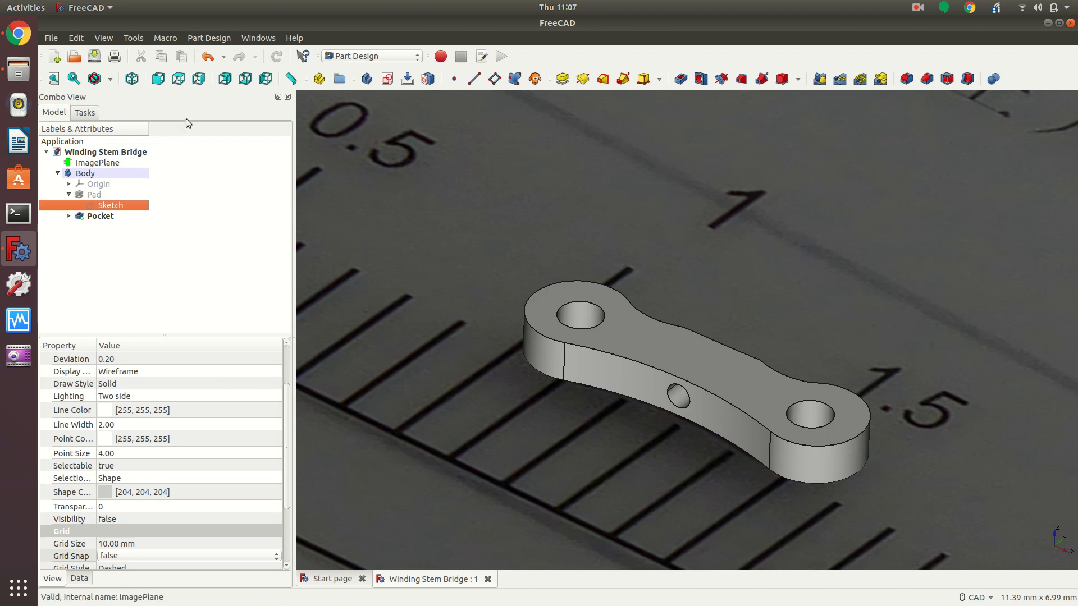
Switch to the Path workbench and create a job with Body as base model and no template.
{"action": "left_click", "coordinate": [362, 57]}
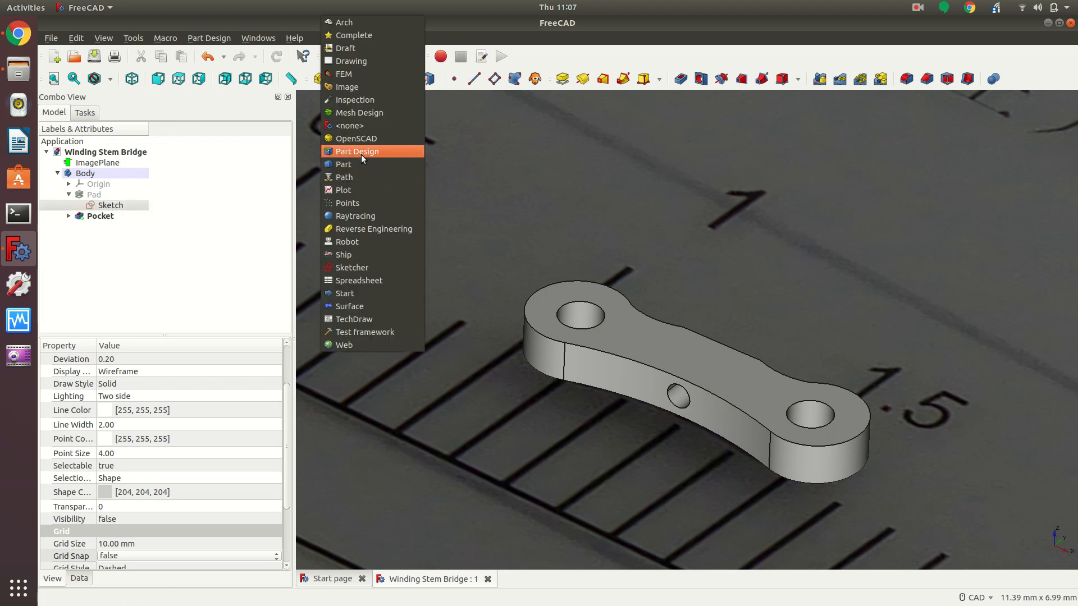
{"action": "key", "text": "Escape"}
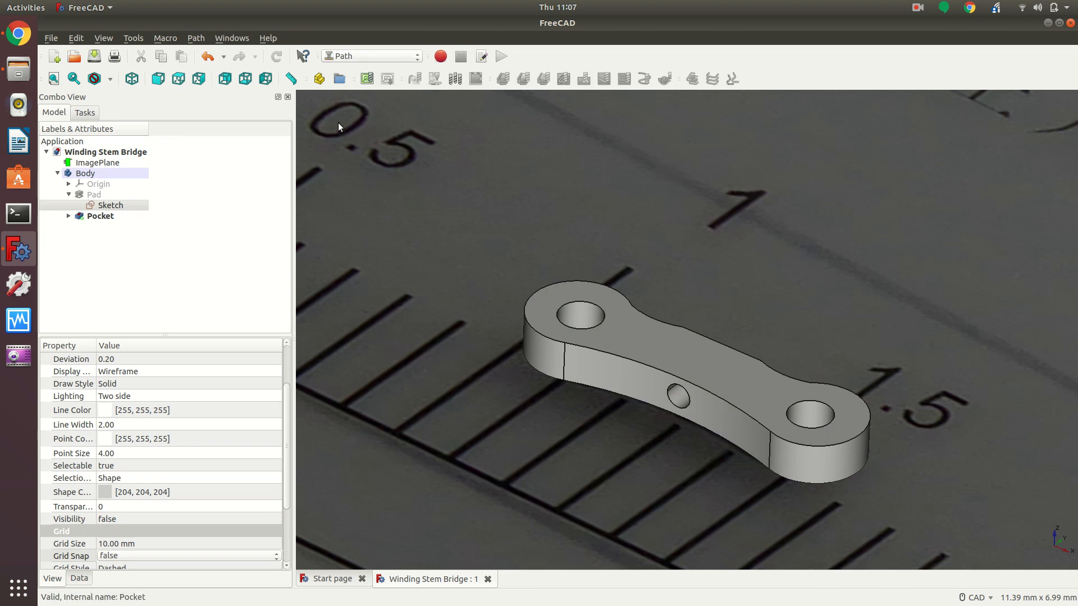
{"action": "left_click", "coordinate": [366, 79]}
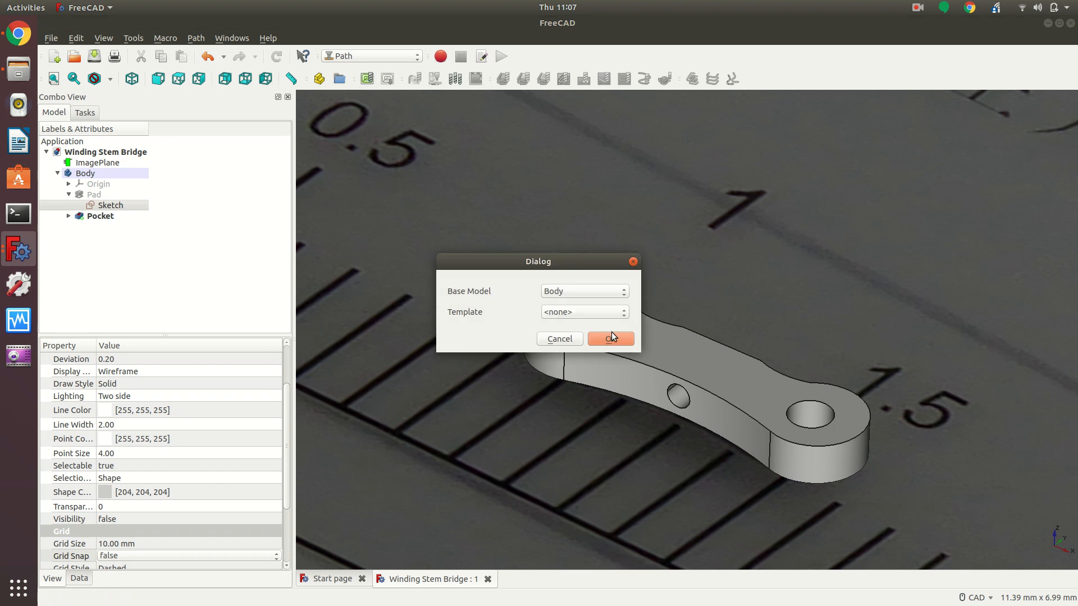
{"action": "left_click", "coordinate": [610, 339]}
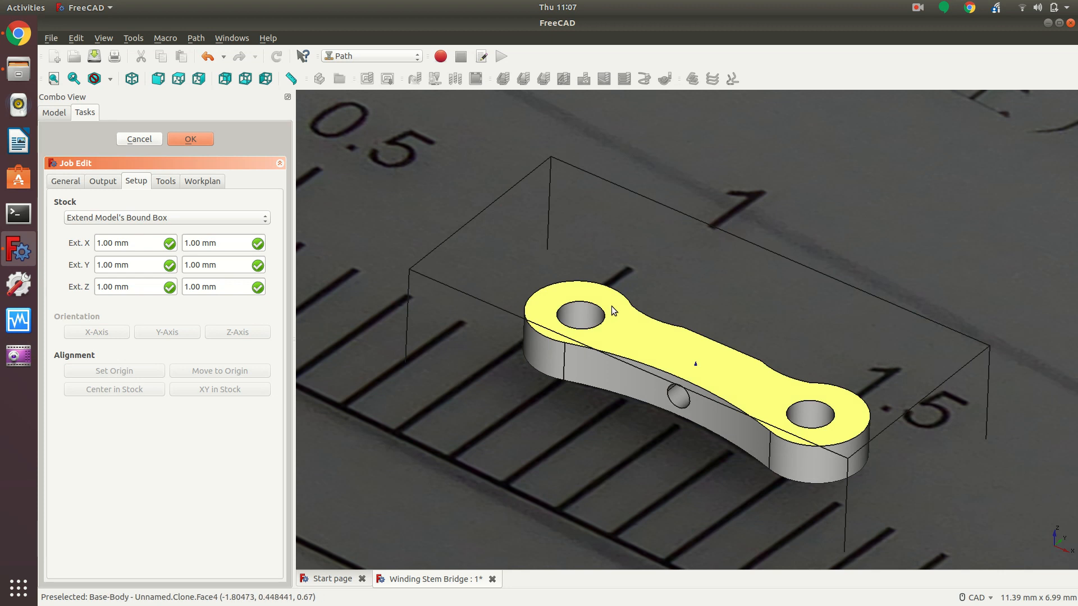
Set both Z extensions of the job's stock to 0 mm.
{"action": "left_click_drag", "start_coordinate": [140, 287], "coordinate": [95, 286]}
{"action": "type", "text": "0"}
{"action": "key", "text": "Tab"}
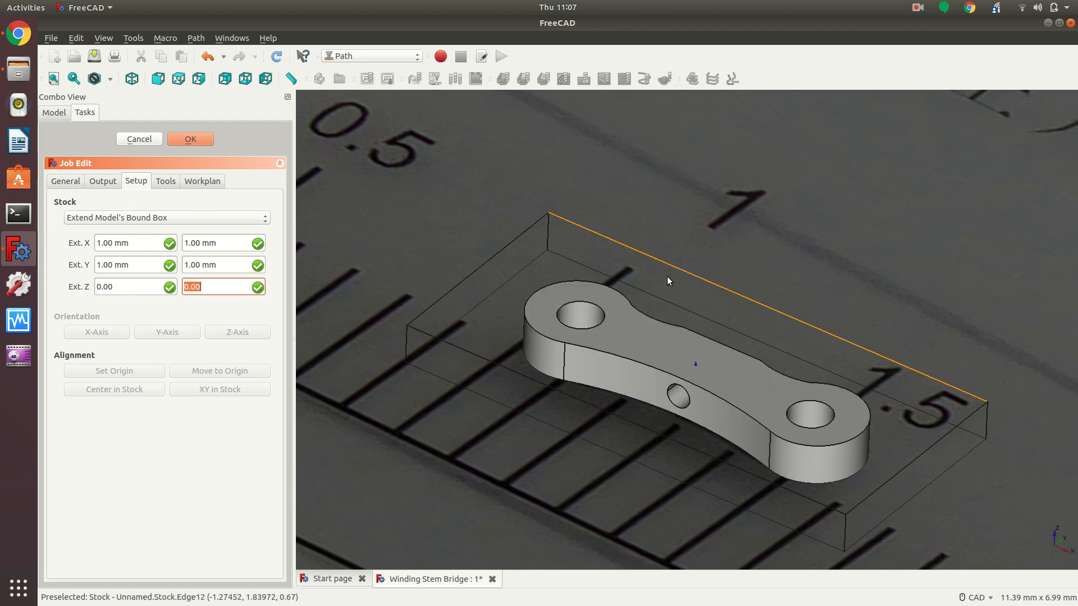
Start a new carbide EndMill in the tool library, named 0.8mm End Mill, with a diameter of 0.8 mm.
{"action": "left_click", "coordinate": [166, 183]}
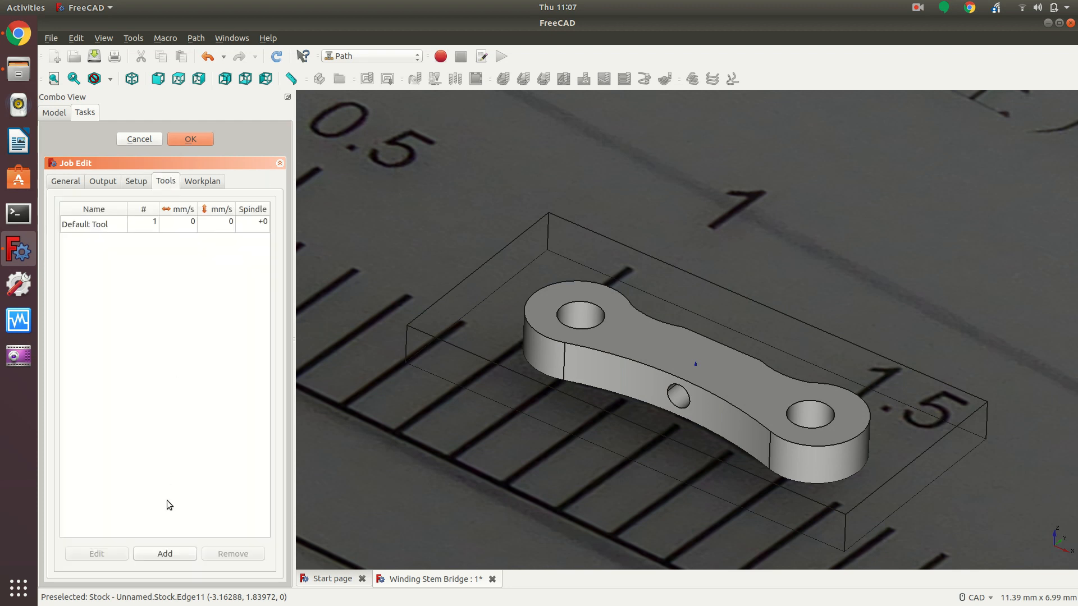
{"action": "left_click", "coordinate": [166, 554]}
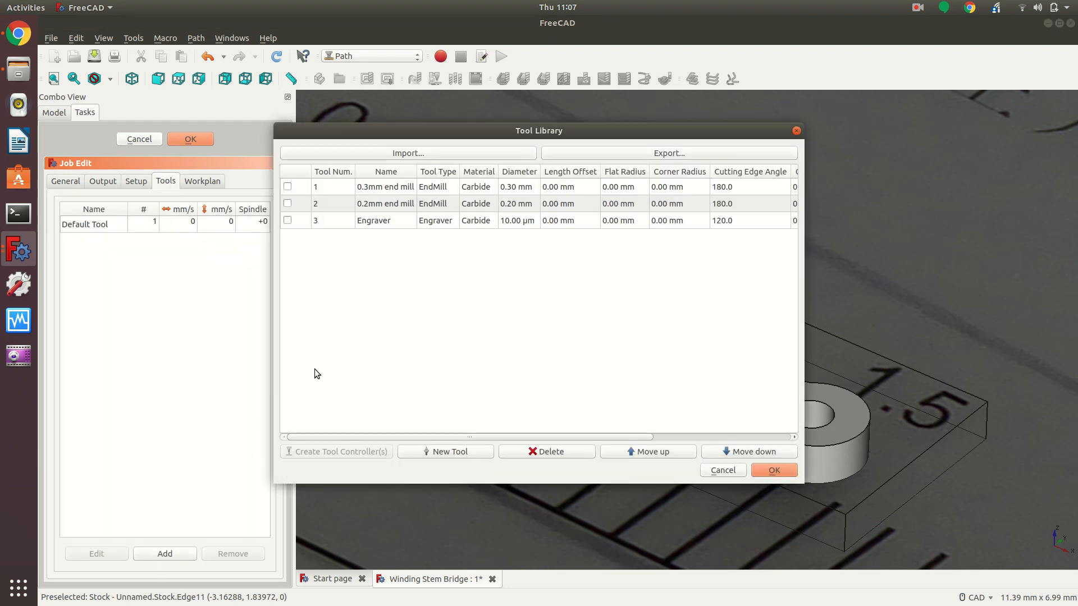
{"action": "left_click", "coordinate": [450, 451]}
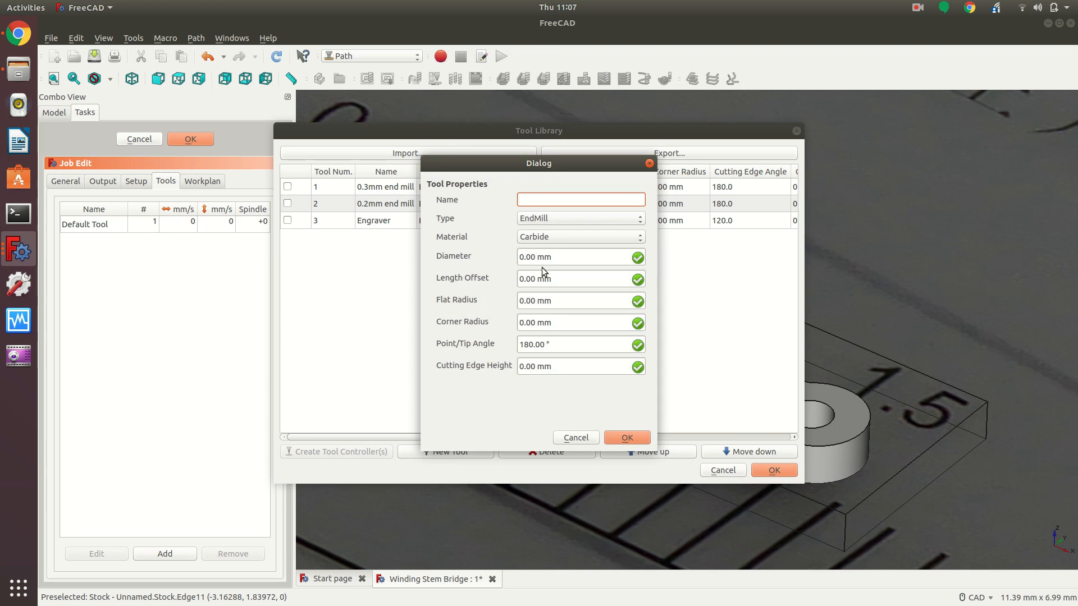
{"action": "type", "text": "0.8mm End Mill"}
{"action": "left_click", "coordinate": [531, 251]}
{"action": "left_click_drag", "start_coordinate": [531, 250], "coordinate": [520, 250]}
{"action": "type", "text": "0.8"}
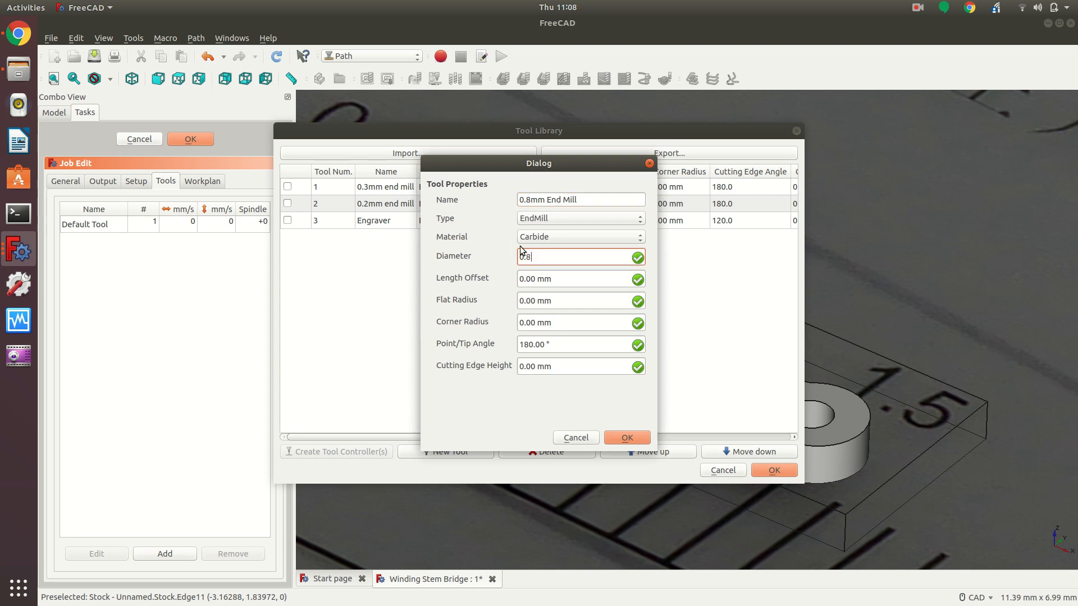
Set the new end mill's cutting edge height to 1 mm and add the tool to the library.
{"action": "key", "text": "Tab"}
{"action": "key", "text": "Tab"}
{"action": "key", "text": "Tab"}
{"action": "key", "text": "Tab"}
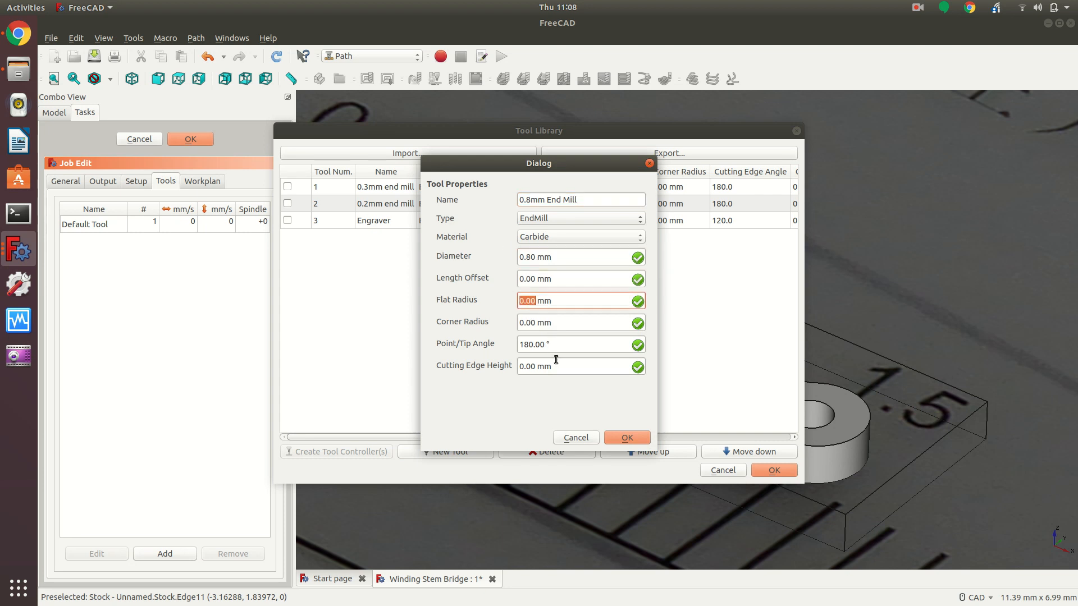
{"action": "key", "text": "Tab"}
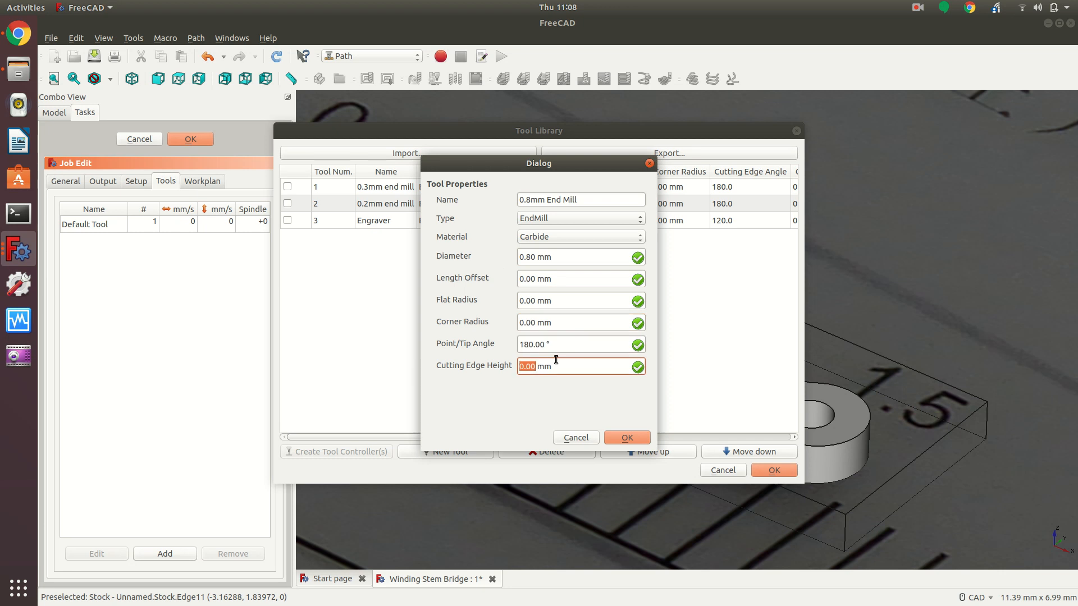
{"action": "type", "text": "1"}
{"action": "left_click", "coordinate": [625, 438]}
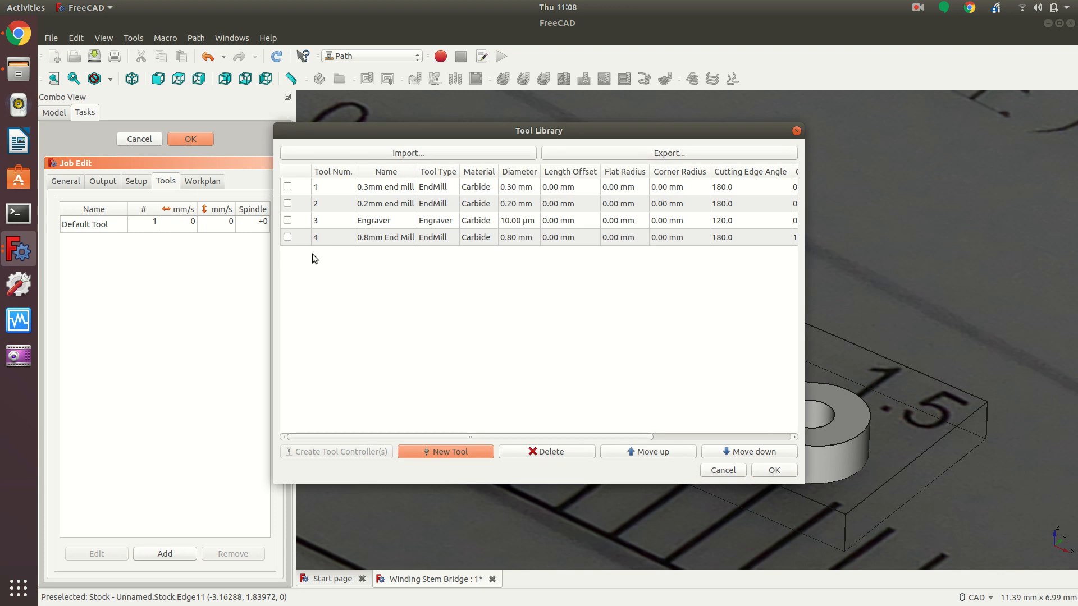
Create a tool controller in the job for the 0.8mm End Mill.
{"action": "left_click", "coordinate": [287, 238]}
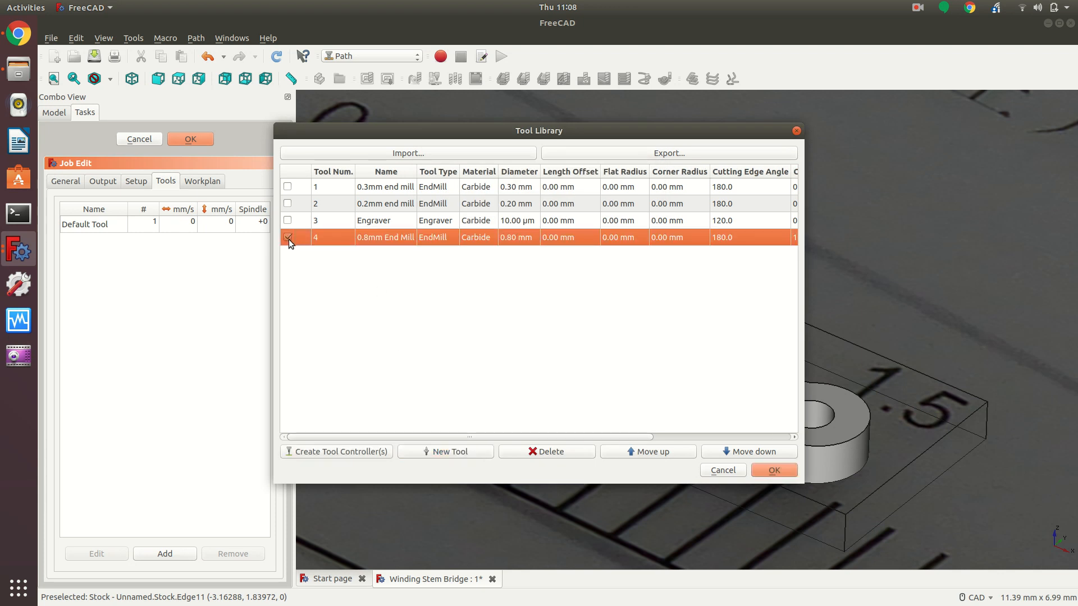
{"action": "left_click", "coordinate": [341, 453]}
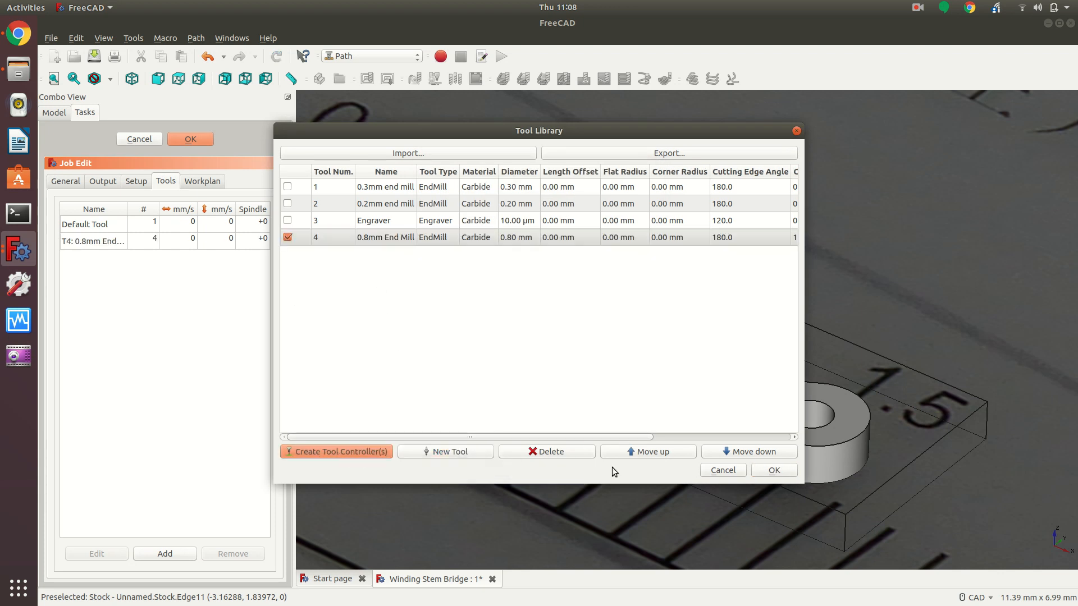
{"action": "left_click", "coordinate": [766, 472]}
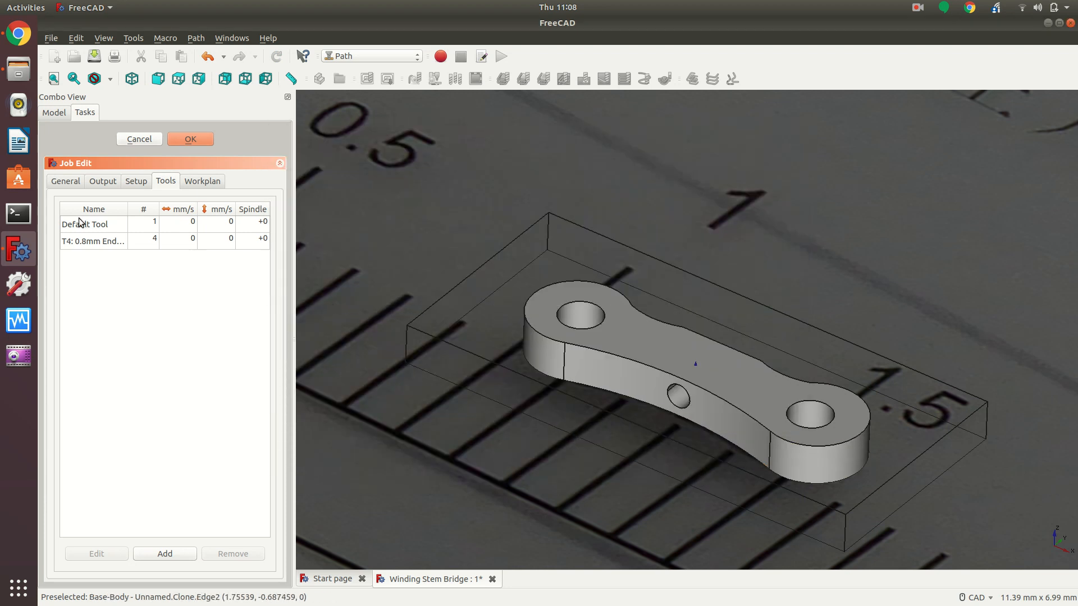
Remove the Default Tool from the job's tools and accept the job settings.
{"action": "left_click", "coordinate": [93, 227]}
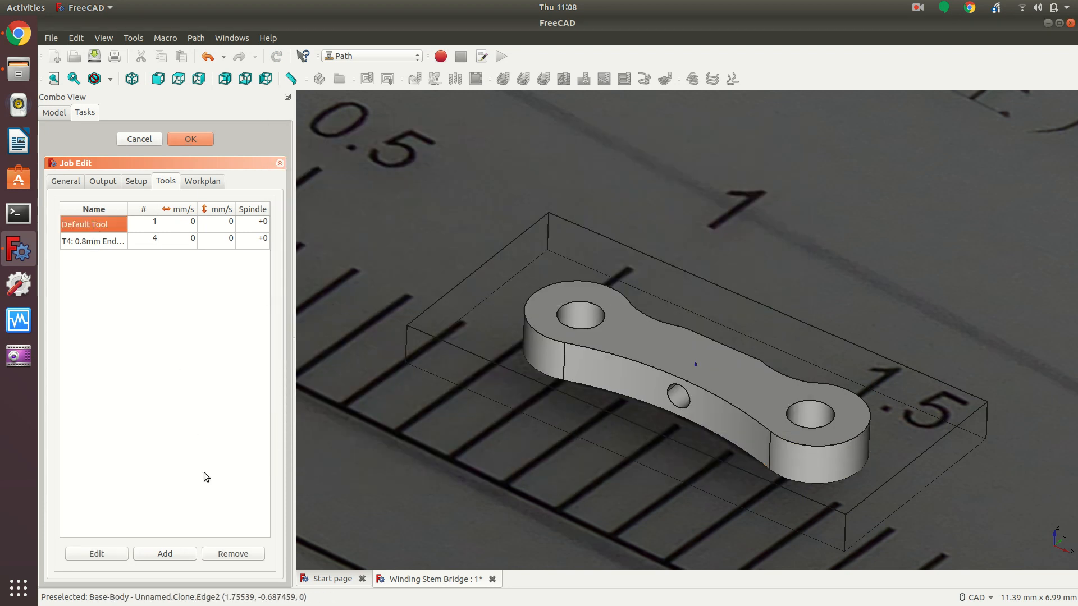
{"action": "left_click", "coordinate": [237, 555]}
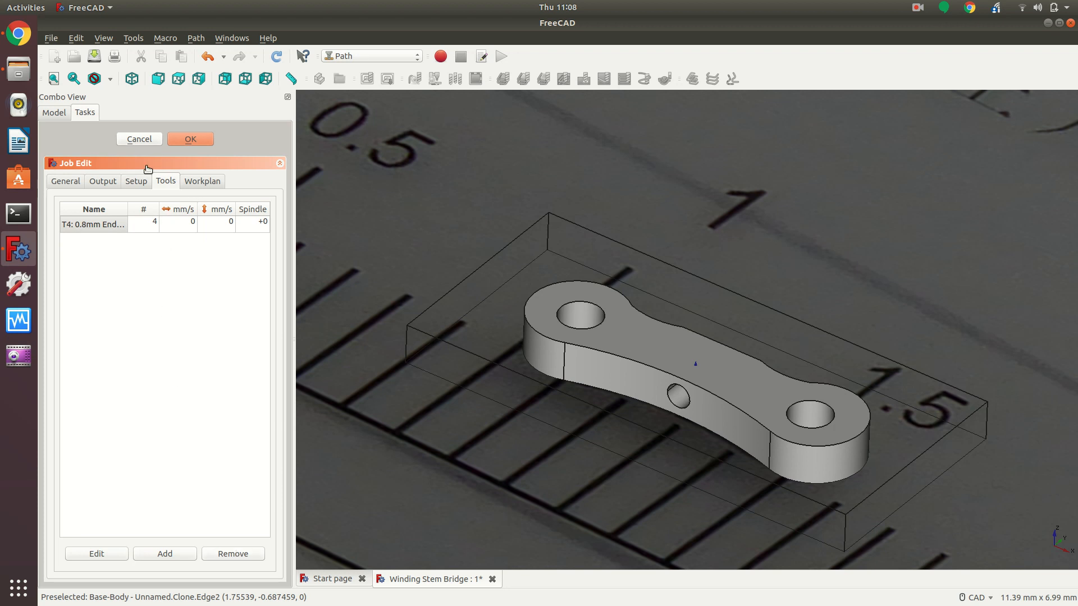
{"action": "left_click", "coordinate": [191, 139]}
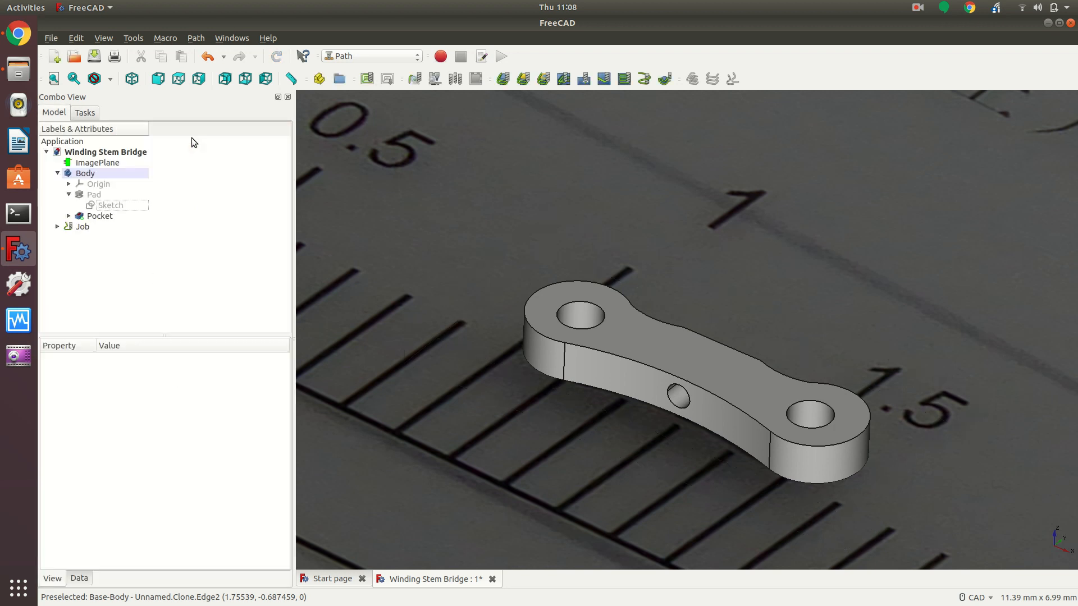
In the job's SetupSheet data, set the final depth to 0.9mm, start depth to 0mm and step down to 0.3mm.
{"action": "left_click", "coordinate": [58, 227]}
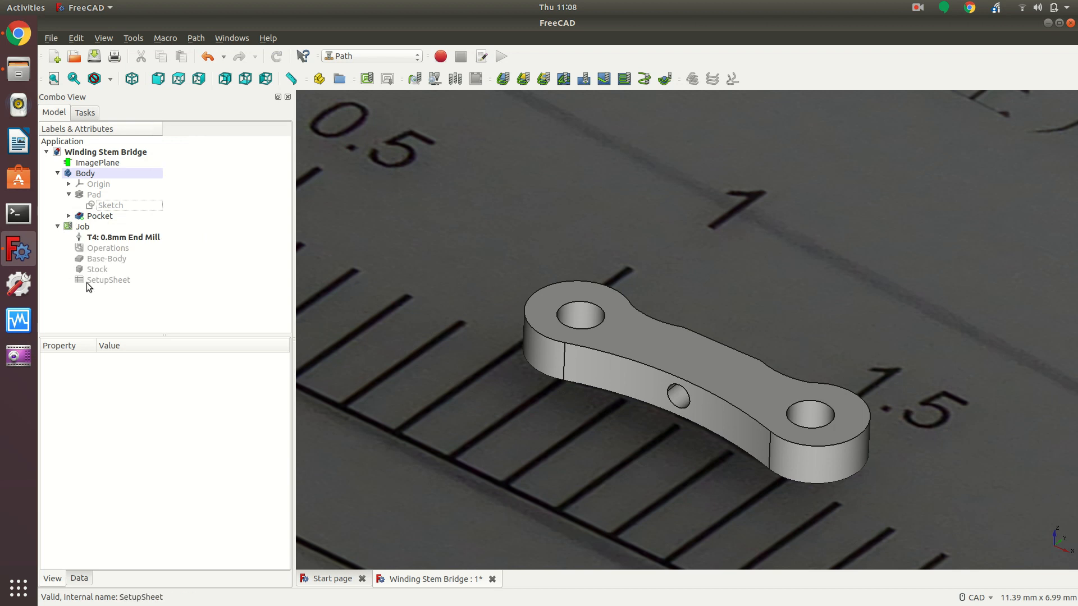
{"action": "left_click", "coordinate": [109, 283]}
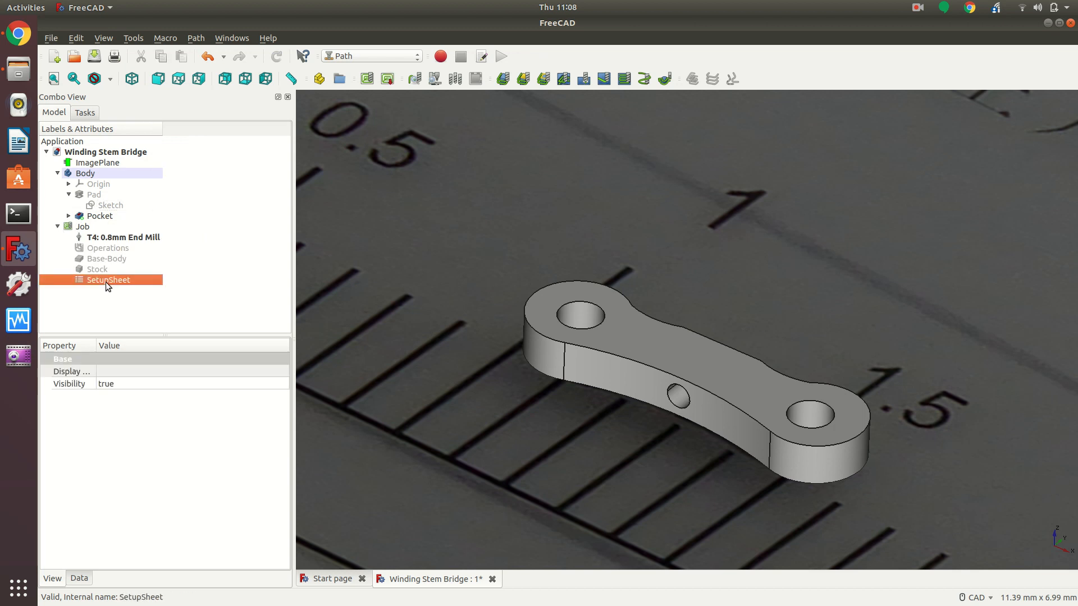
{"action": "left_click", "coordinate": [79, 578]}
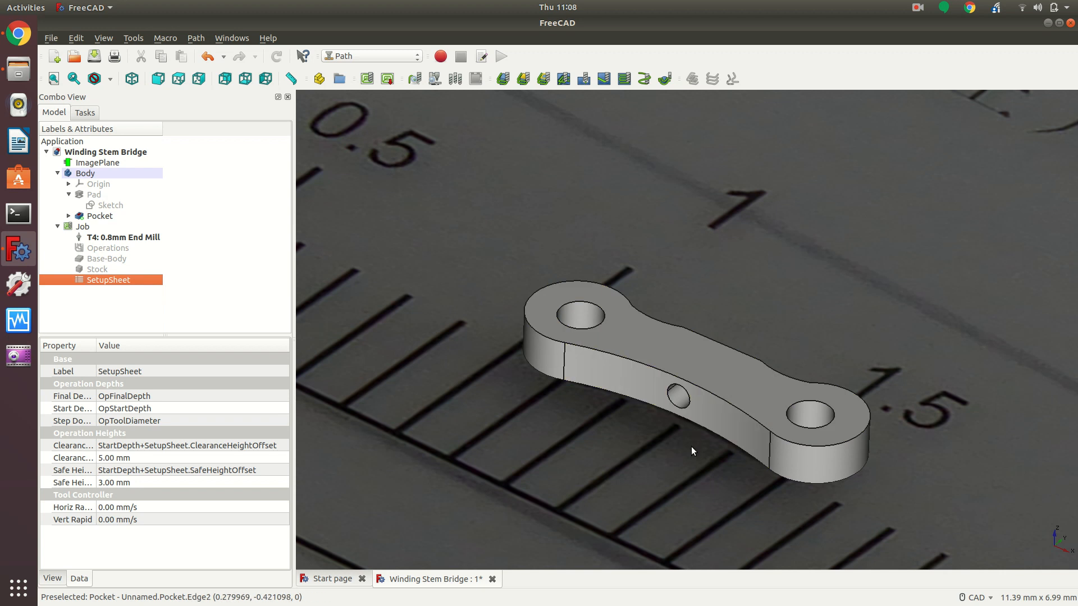
{"action": "left_click", "coordinate": [130, 396]}
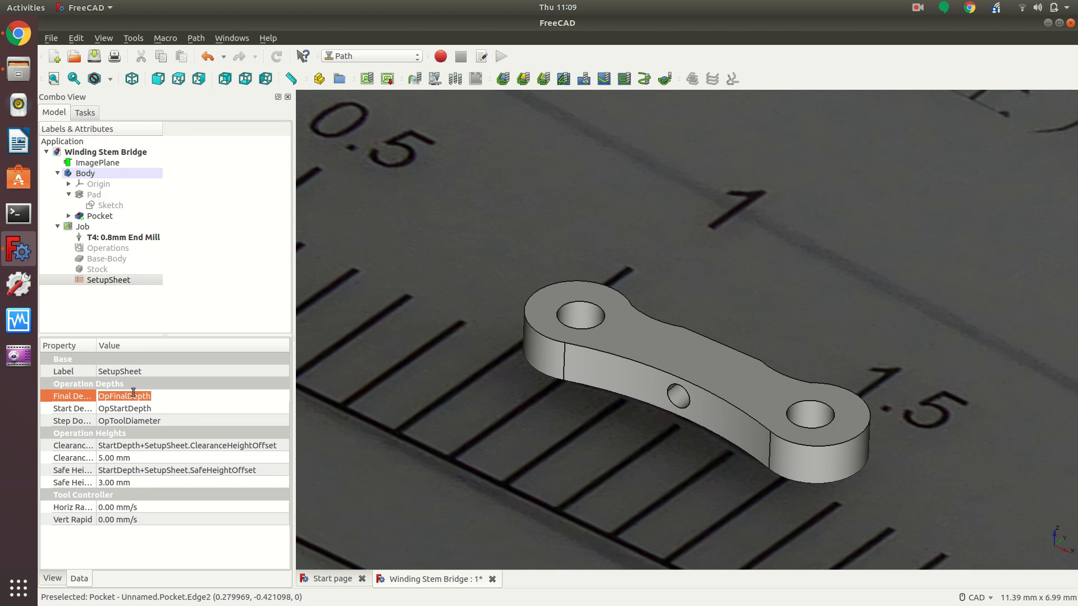
{"action": "type", "text": "0.9mm"}
{"action": "key", "text": "Tab"}
{"action": "type", "text": "0"}
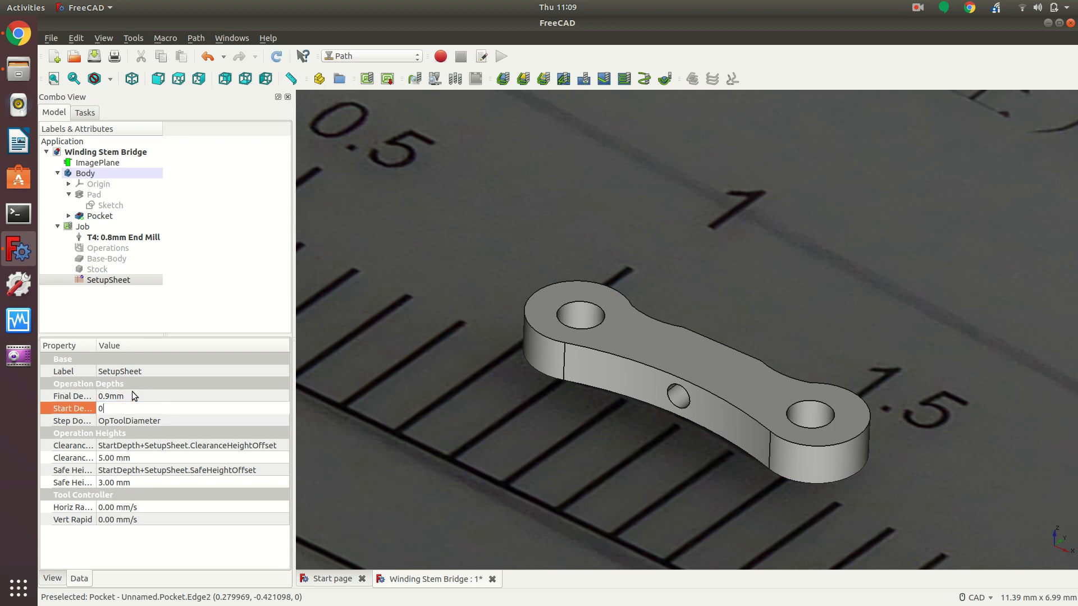
{"action": "key", "text": "Tab"}
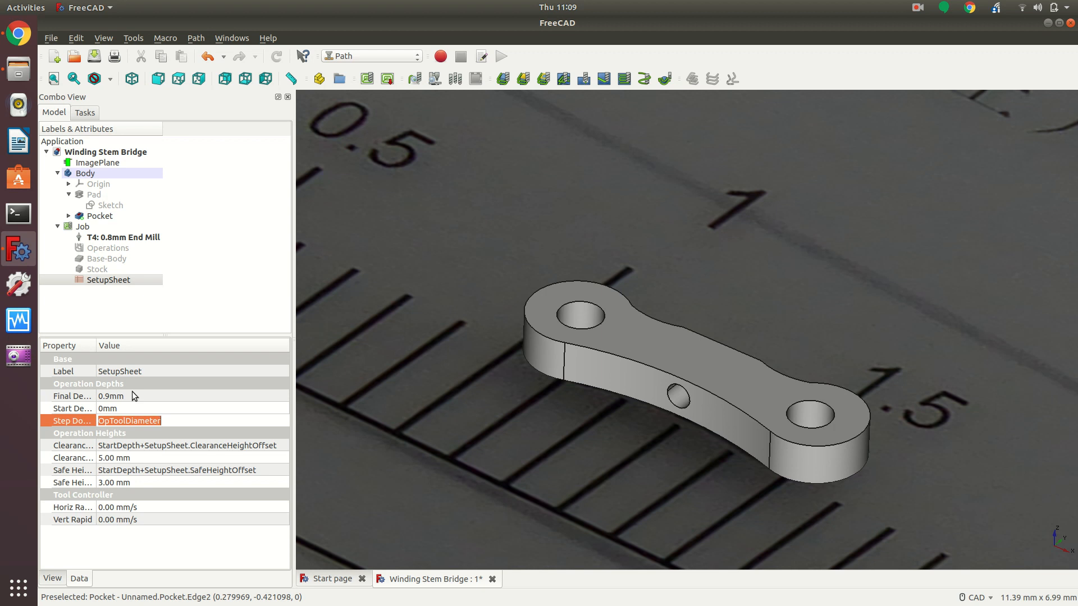
{"action": "type", "text": "0.3mm"}
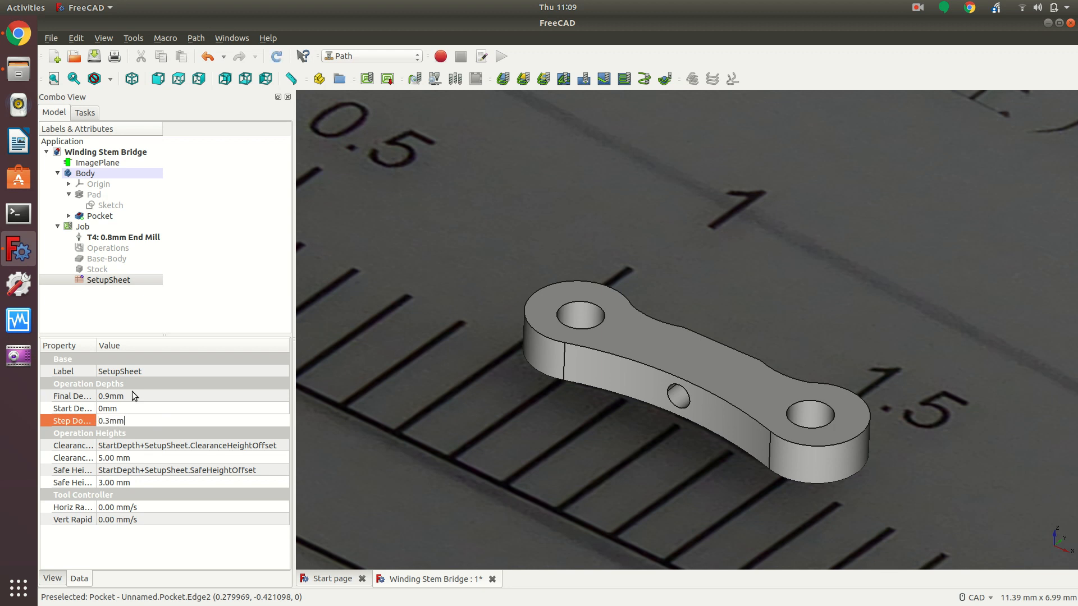
Set the spindle speed of the 0.8mm End Mill tool controller to 24000.
{"action": "key", "text": "Return"}
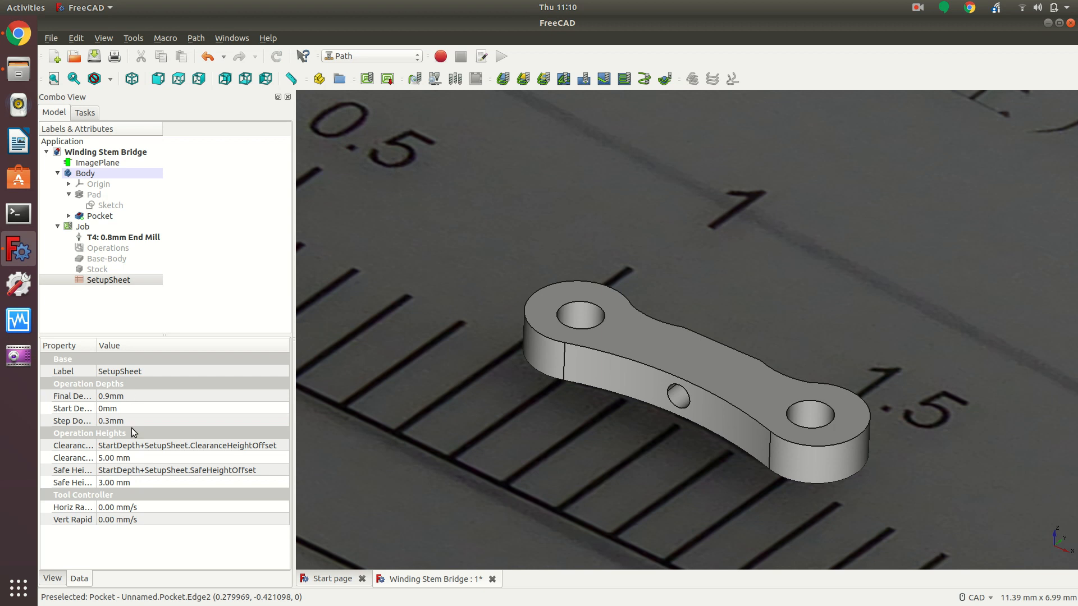
{"action": "left_click", "coordinate": [149, 238]}
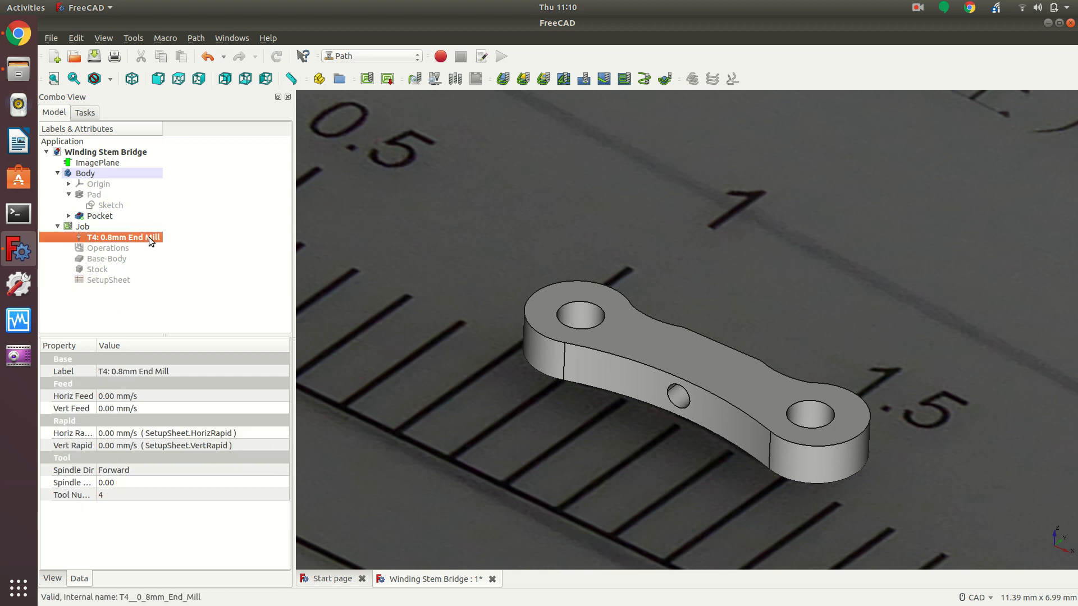
{"action": "left_click", "coordinate": [110, 482]}
{"action": "type", "text": "24000"}
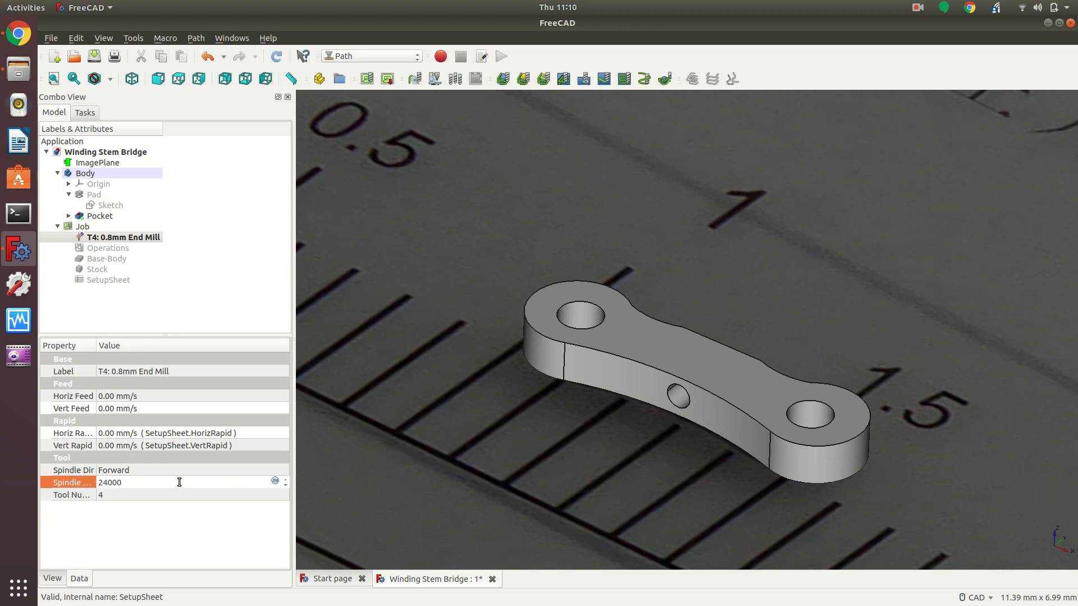
{"action": "key", "text": "Tab"}
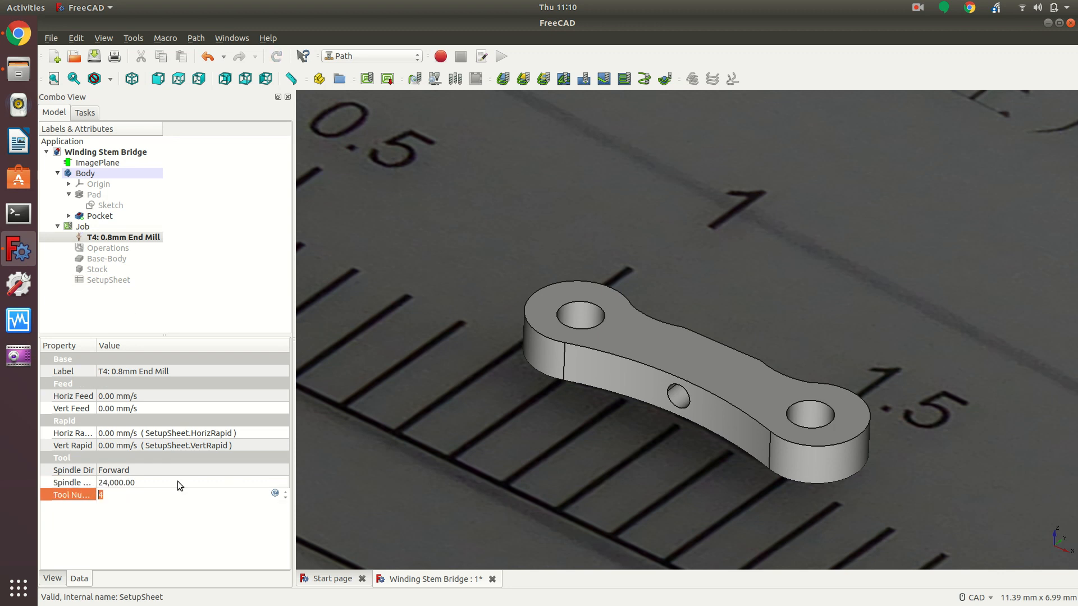
Set the 0.8mm End Mill controller's horizontal and vertical feed rates to 0.2 mm/s each.
{"action": "left_click", "coordinate": [110, 396]}
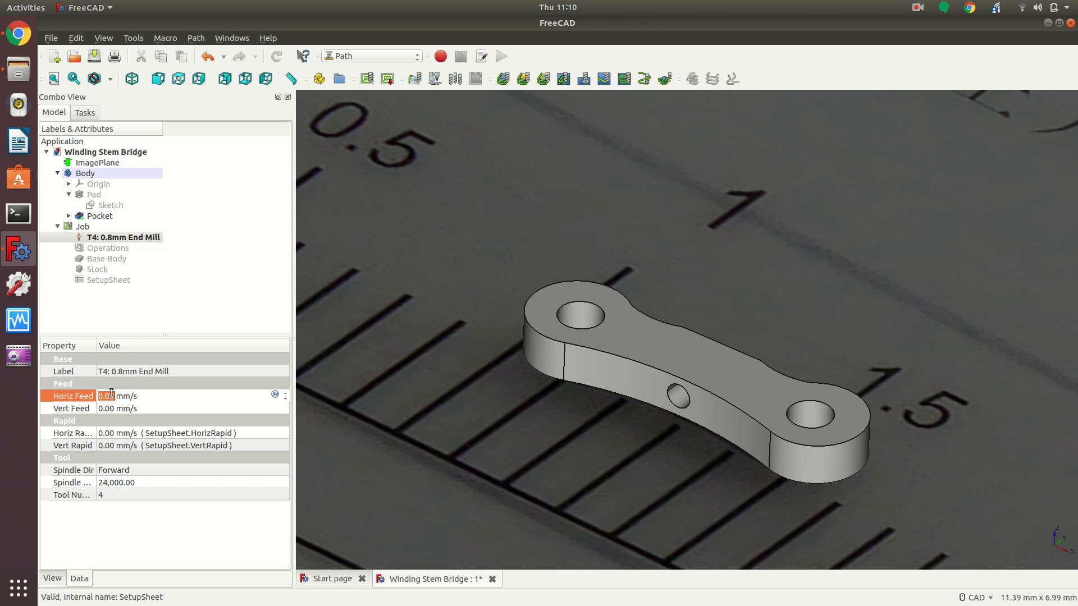
{"action": "type", "text": "0.2"}
{"action": "key", "text": "Tab"}
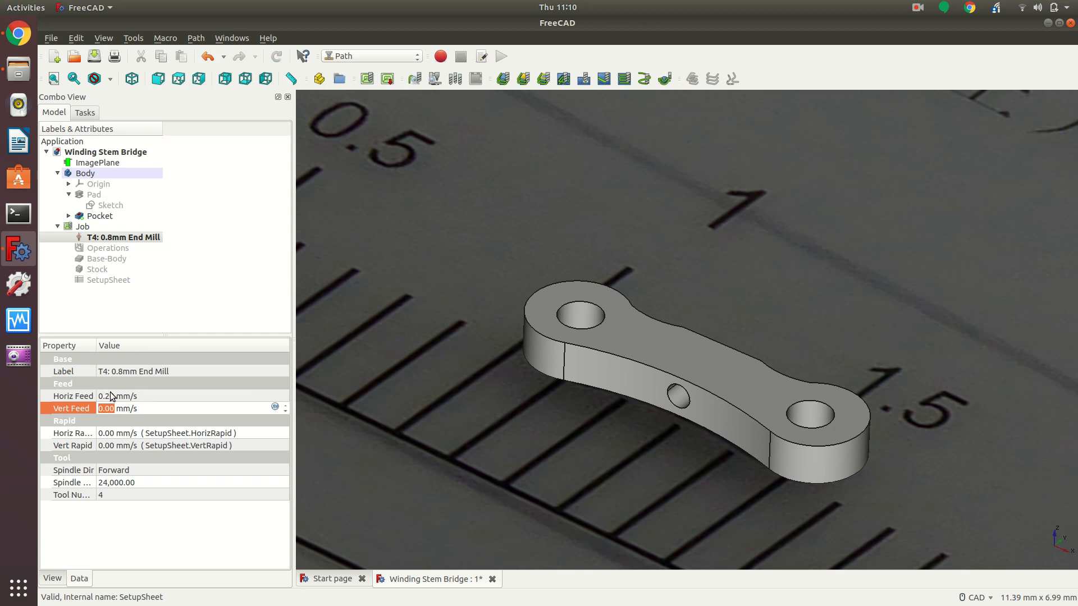
{"action": "type", "text": "0.2"}
{"action": "key", "text": "Return"}
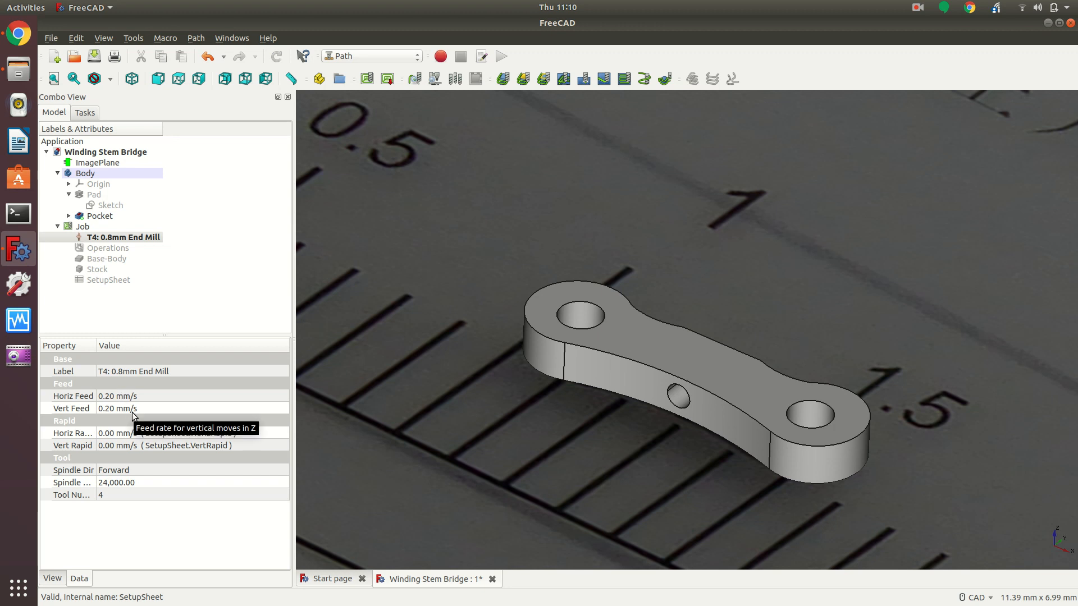
{"action": "left_click", "coordinate": [109, 248]}
{"action": "left_click", "coordinate": [109, 238]}
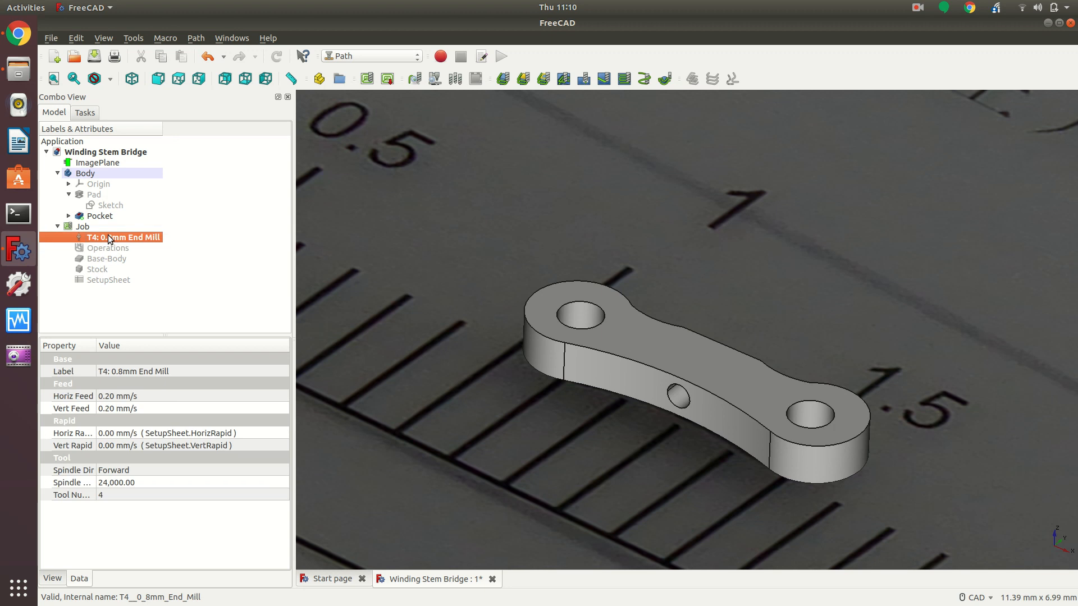
{"action": "left_click", "coordinate": [107, 280]}
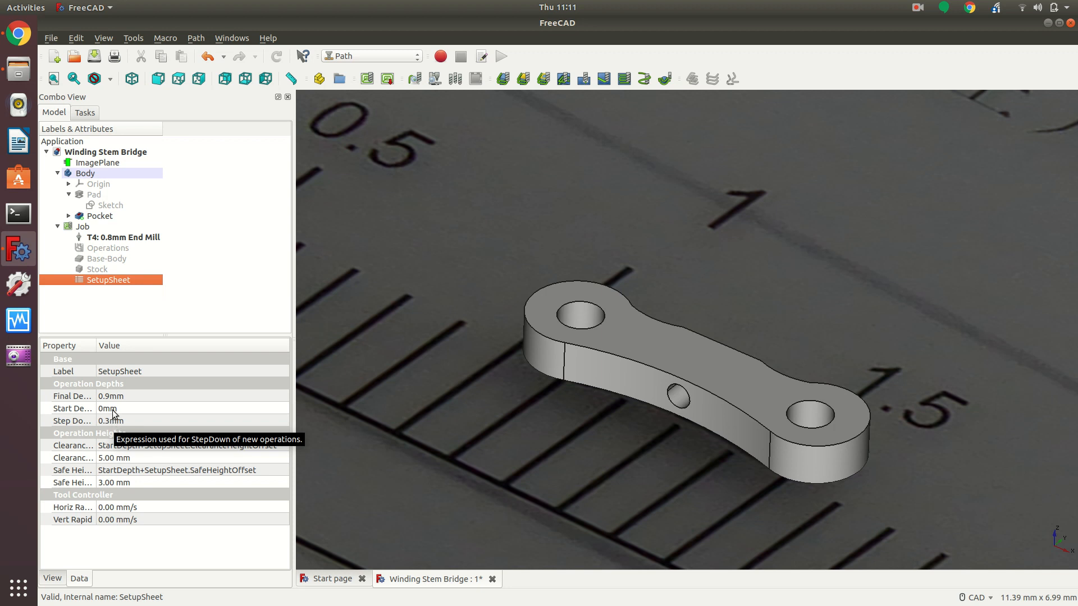
{"action": "left_click", "coordinate": [115, 238]}
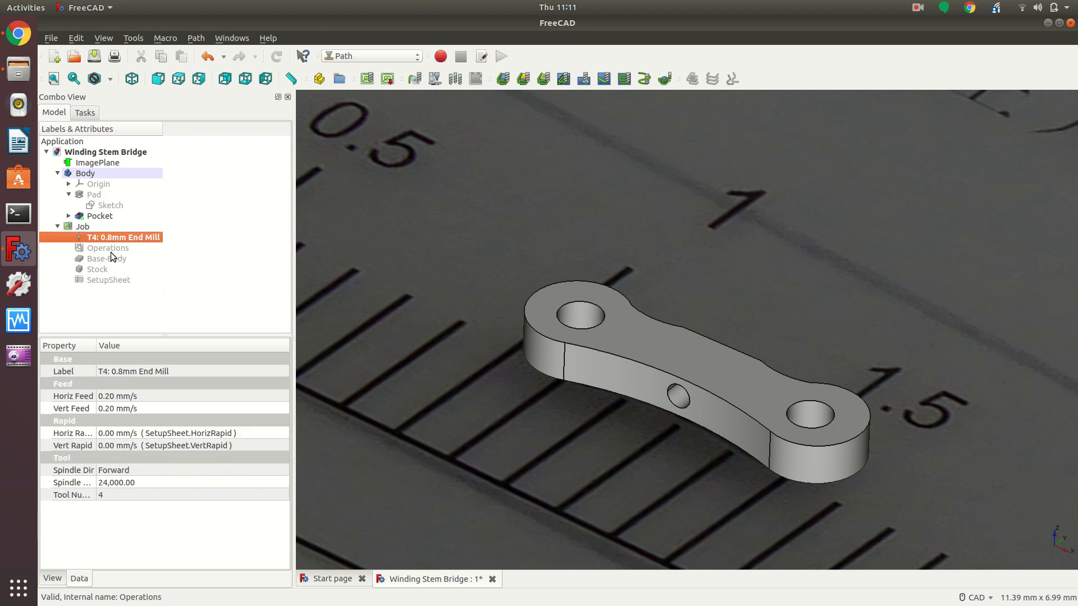
{"action": "left_click", "coordinate": [111, 251]}
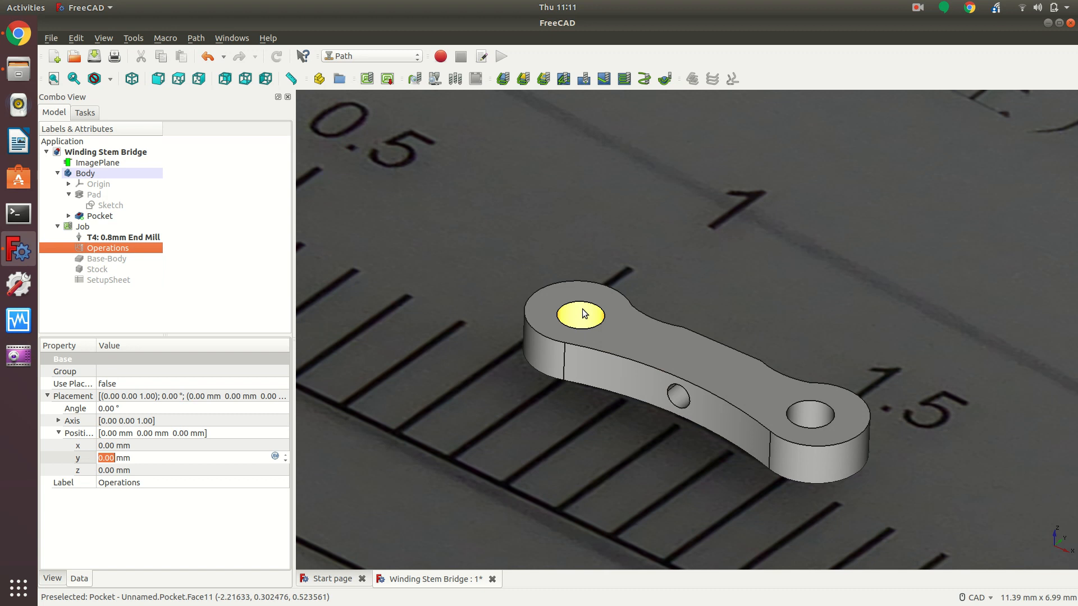
{"action": "left_click", "coordinate": [584, 79]}
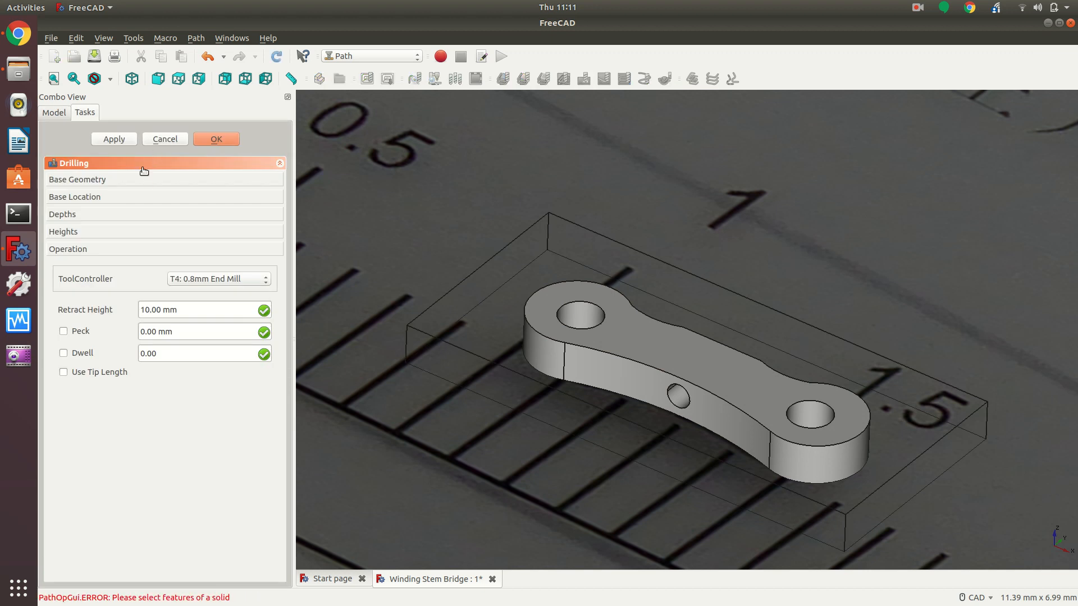
{"action": "left_click", "coordinate": [146, 180]}
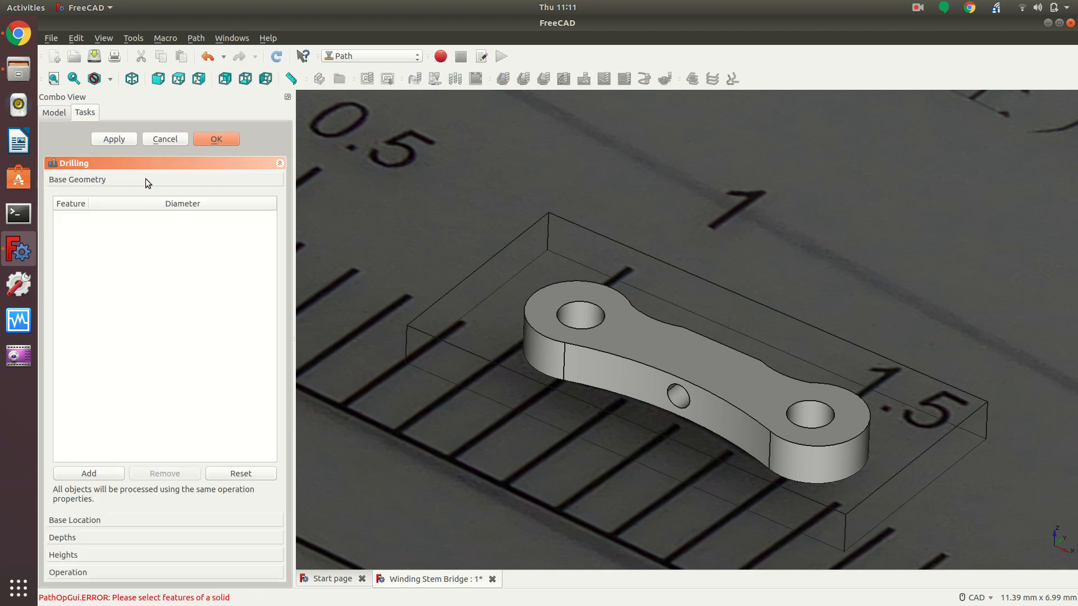
{"action": "left_click", "coordinate": [583, 313]}
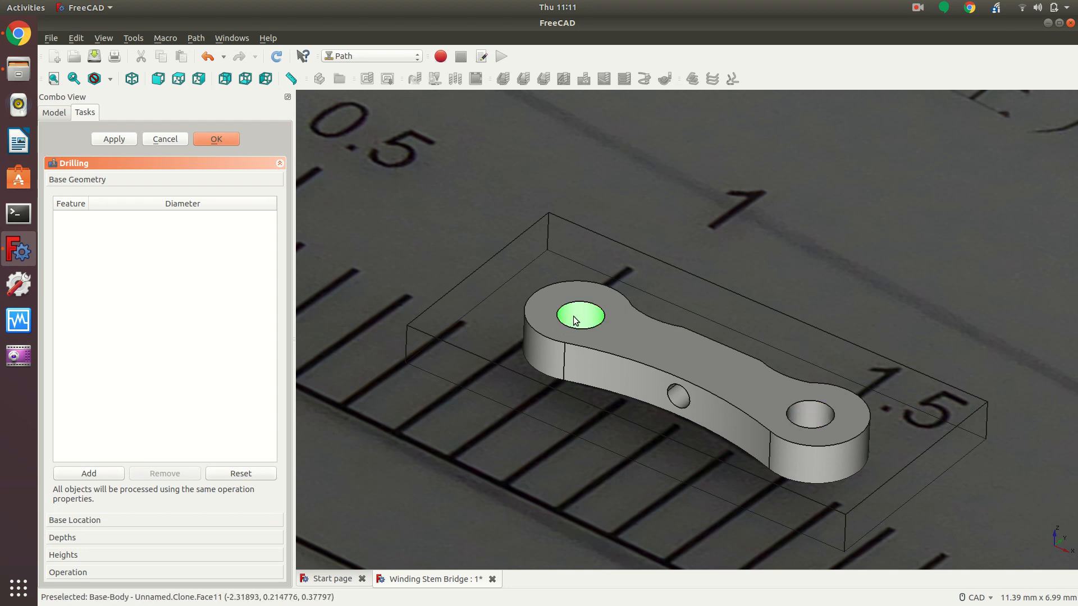
{"action": "left_click", "coordinate": [103, 474]}
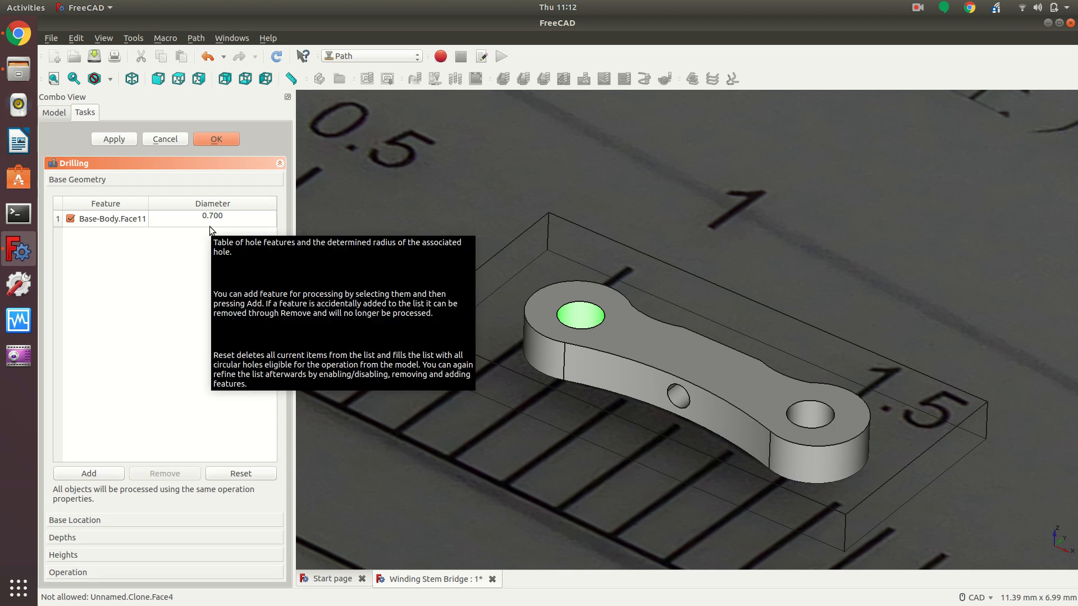
{"action": "left_click", "coordinate": [175, 139]}
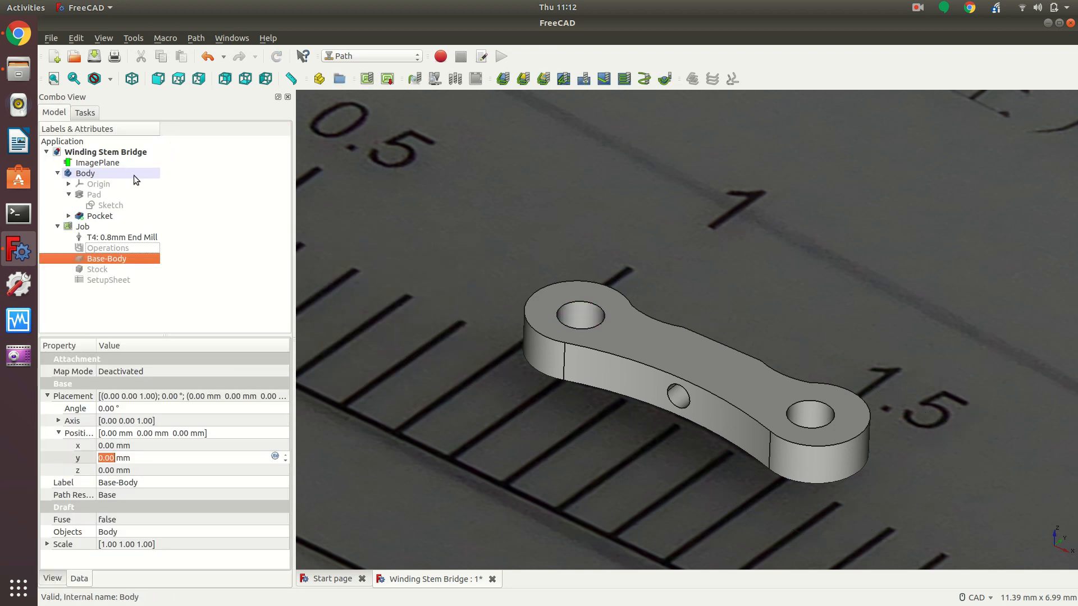
Open the pad's sketch, move the right end's 0.8 mm radius label away from the outline, and close the sketch.
{"action": "double_click", "coordinate": [115, 204]}
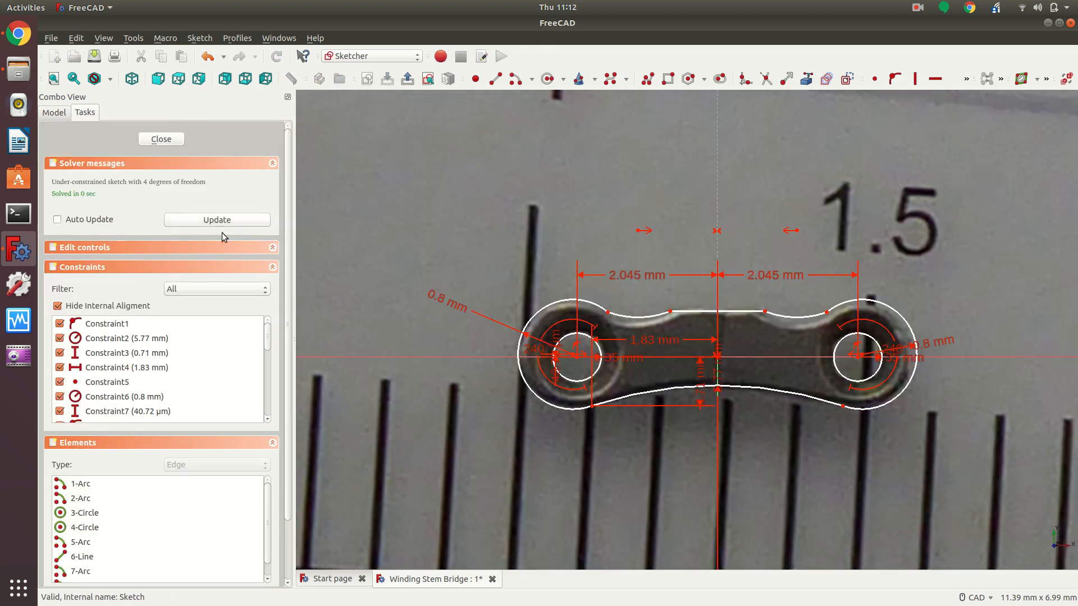
{"action": "left_click_drag", "start_coordinate": [943, 347], "coordinate": [990, 335]}
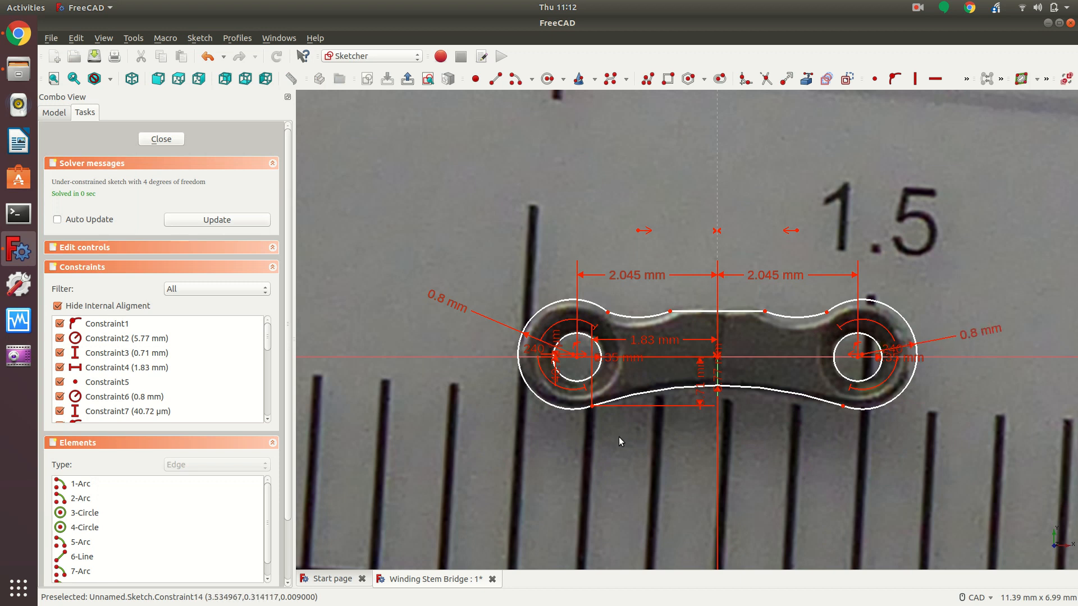
{"action": "left_click", "coordinate": [161, 139]}
Check the 0.8mm End Mill's tool controller settings and its entry in the tool library without changing anything.
{"action": "left_click", "coordinate": [120, 235]}
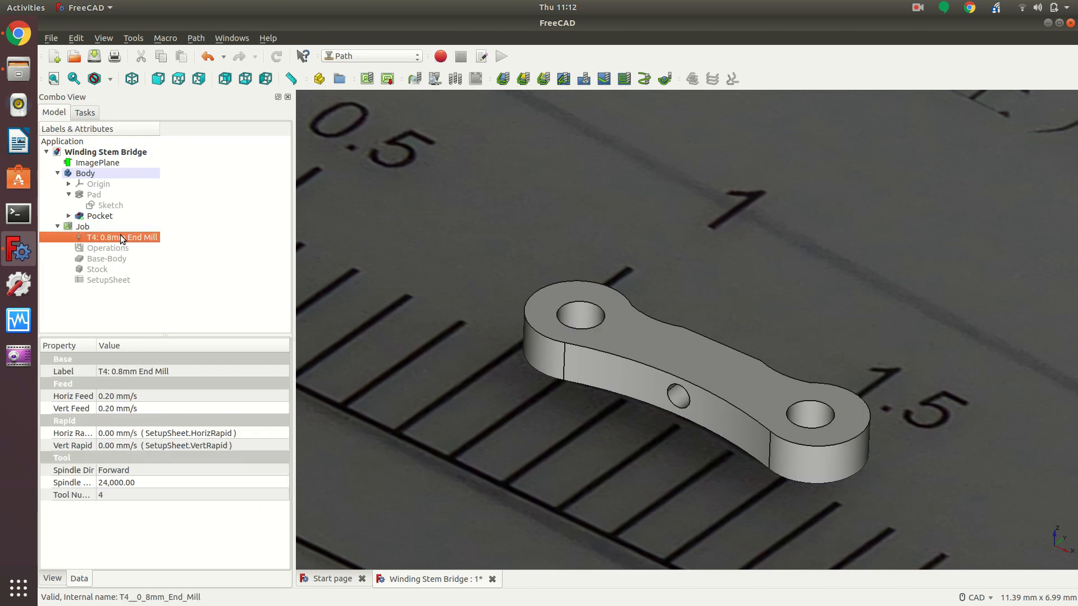
{"action": "double_click", "coordinate": [120, 236]}
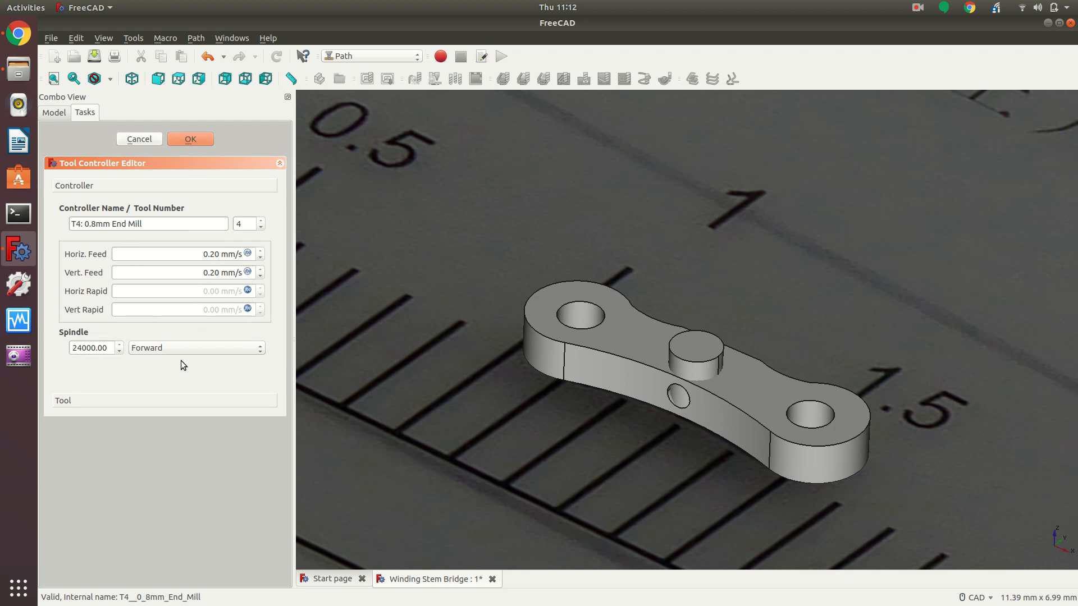
{"action": "left_click", "coordinate": [192, 139]}
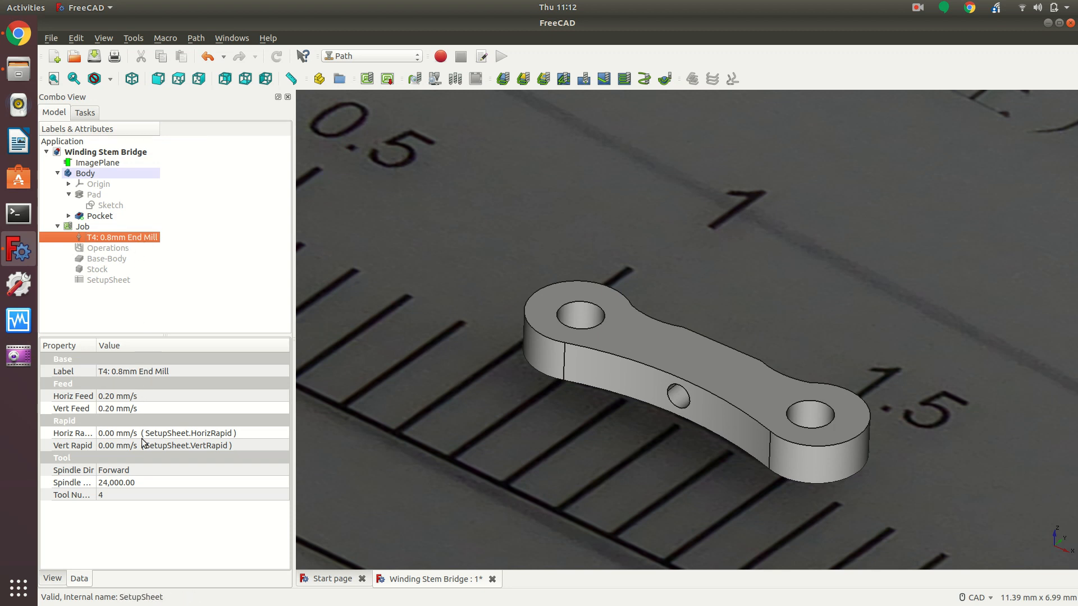
{"action": "left_click", "coordinate": [52, 580]}
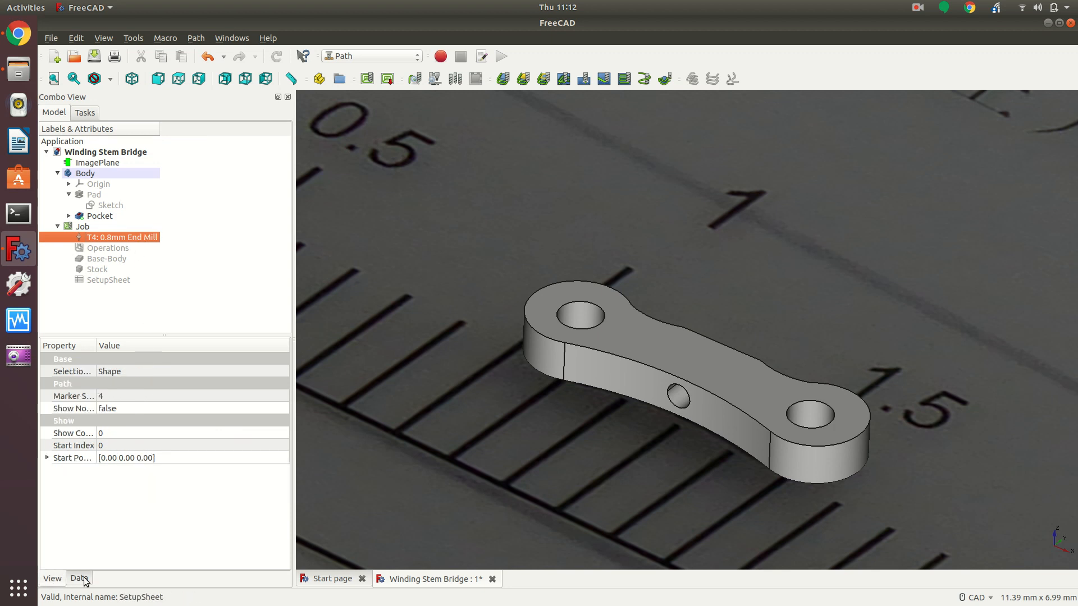
{"action": "left_click", "coordinate": [84, 579]}
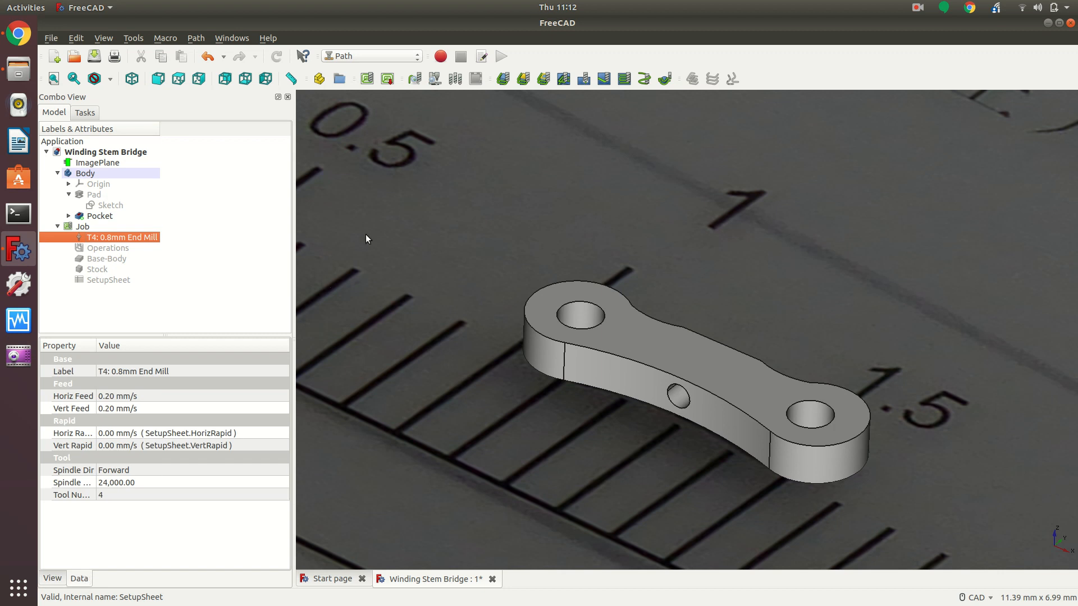
{"action": "left_click", "coordinate": [455, 79]}
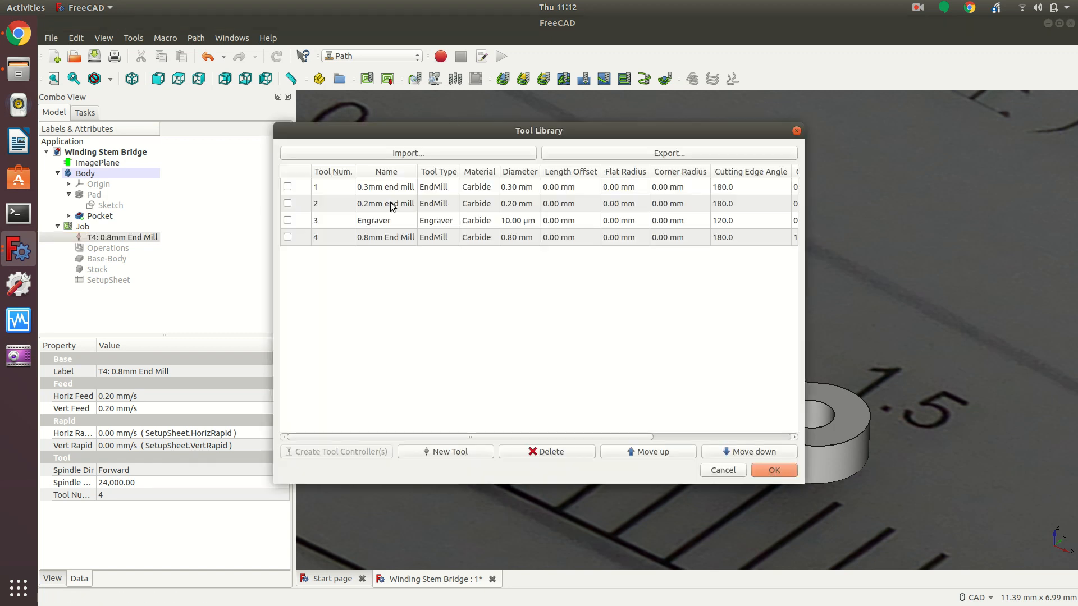
{"action": "left_click", "coordinate": [372, 237]}
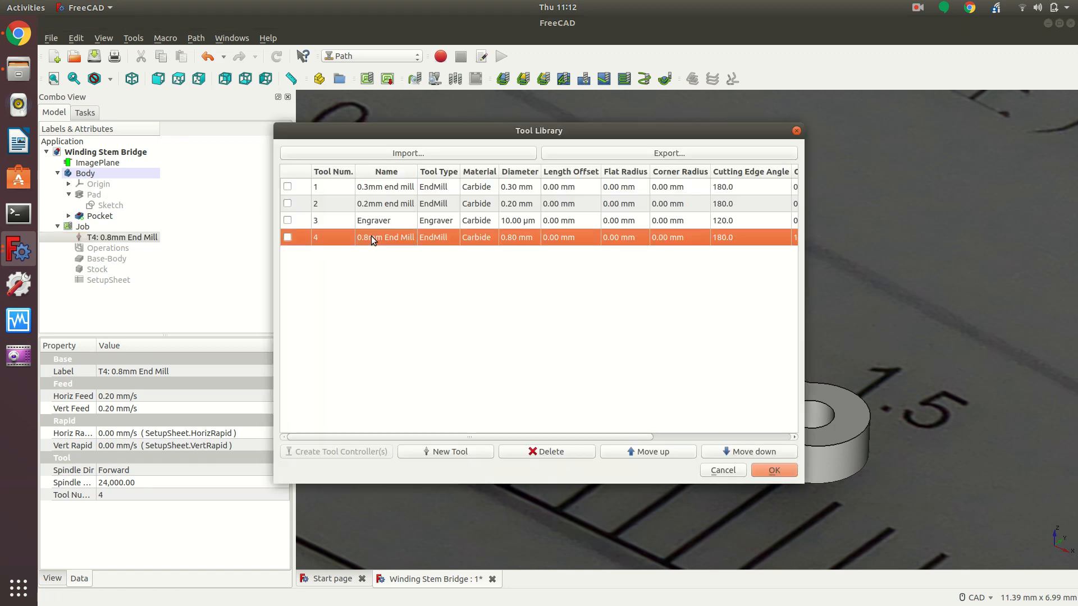
{"action": "left_click", "coordinate": [916, 9]}
{"action": "left_click", "coordinate": [926, 54]}
{"action": "left_click", "coordinate": [730, 471]}
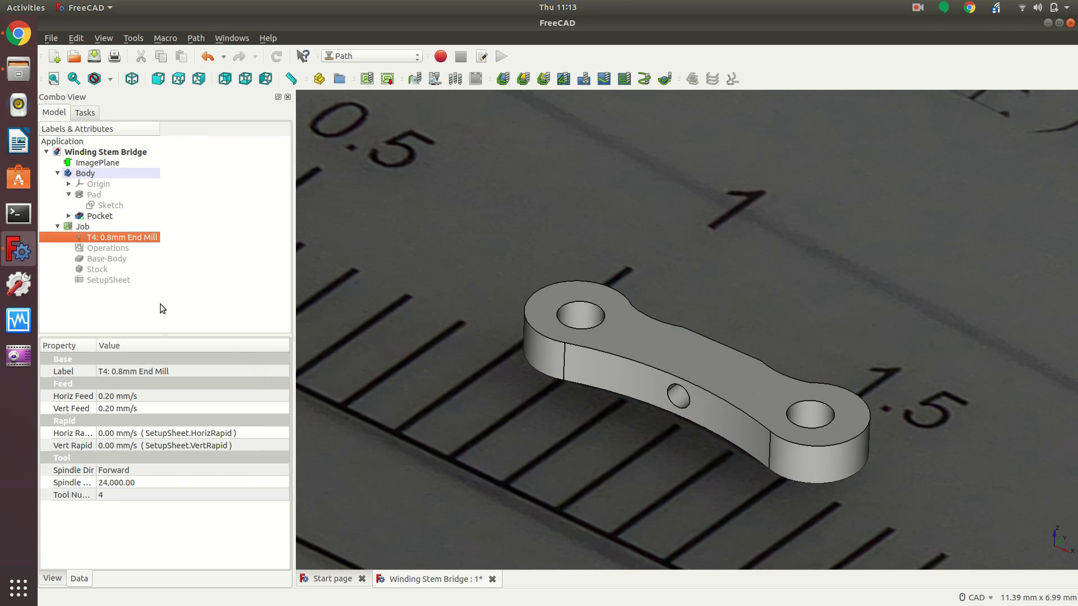
Start a drilling operation in the job with the bridge's right-end hole as its base geometry.
{"action": "left_click", "coordinate": [126, 246]}
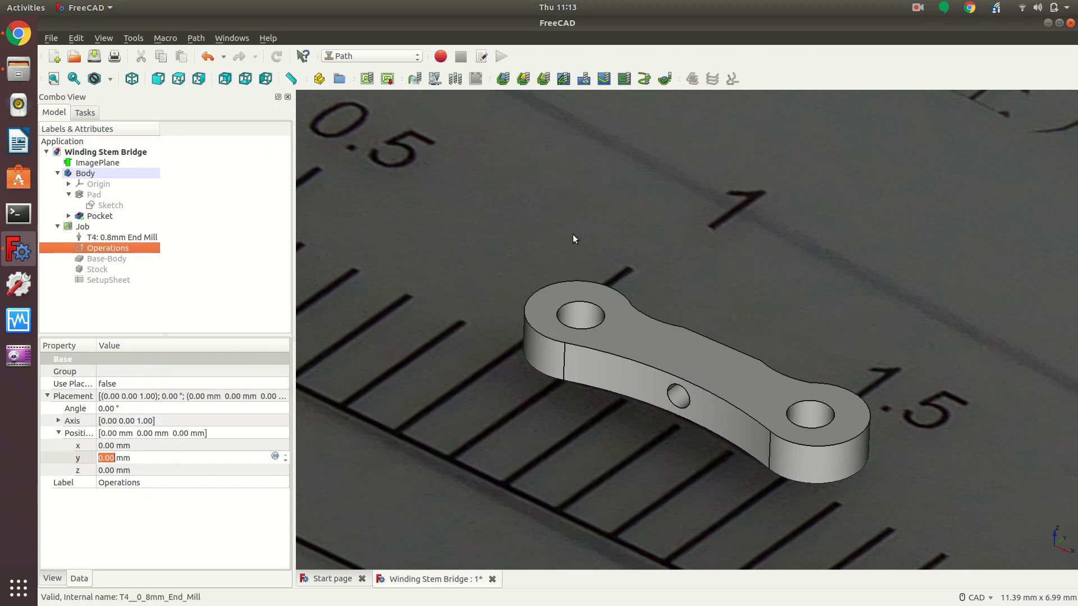
{"action": "left_click", "coordinate": [583, 78]}
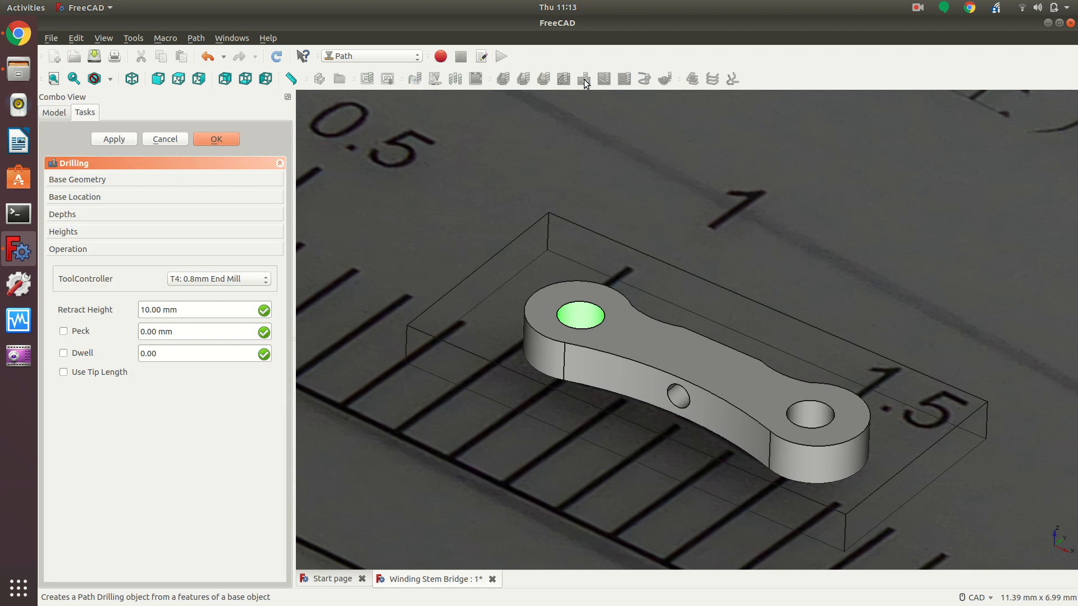
{"action": "left_click", "coordinate": [824, 418]}
{"action": "left_click", "coordinate": [140, 179]}
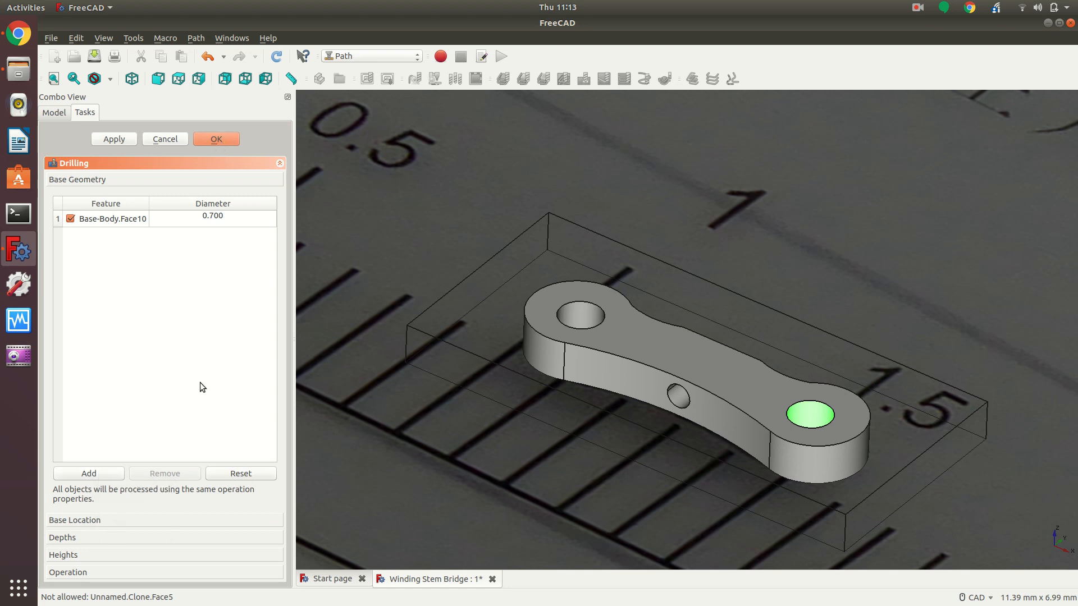
Set the drilling operation's retract height to 0.20 mm and accept the operation.
{"action": "left_click", "coordinate": [96, 538]}
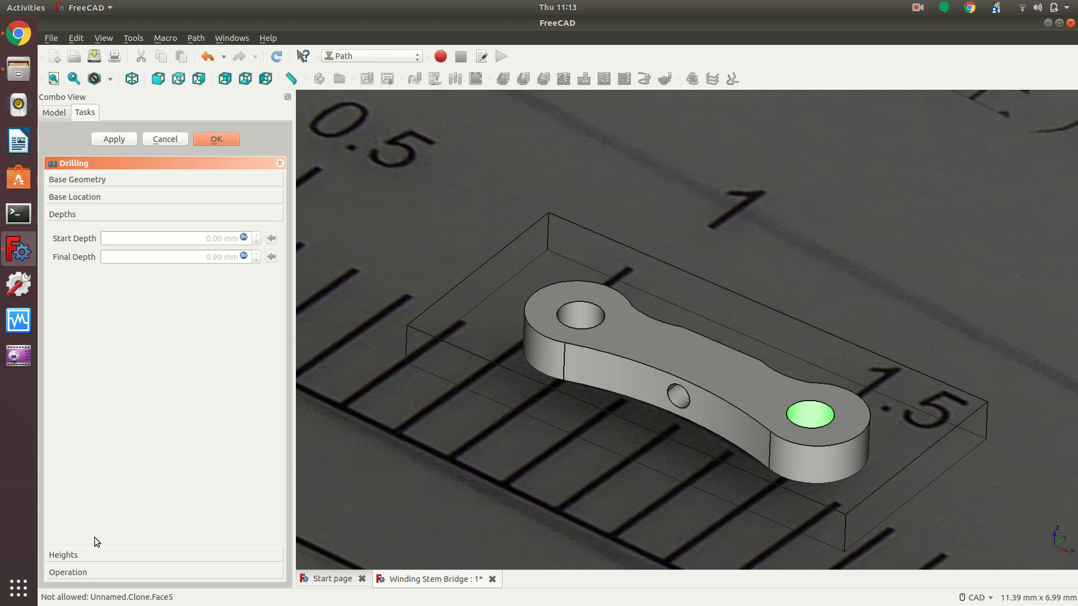
{"action": "left_click", "coordinate": [98, 573]}
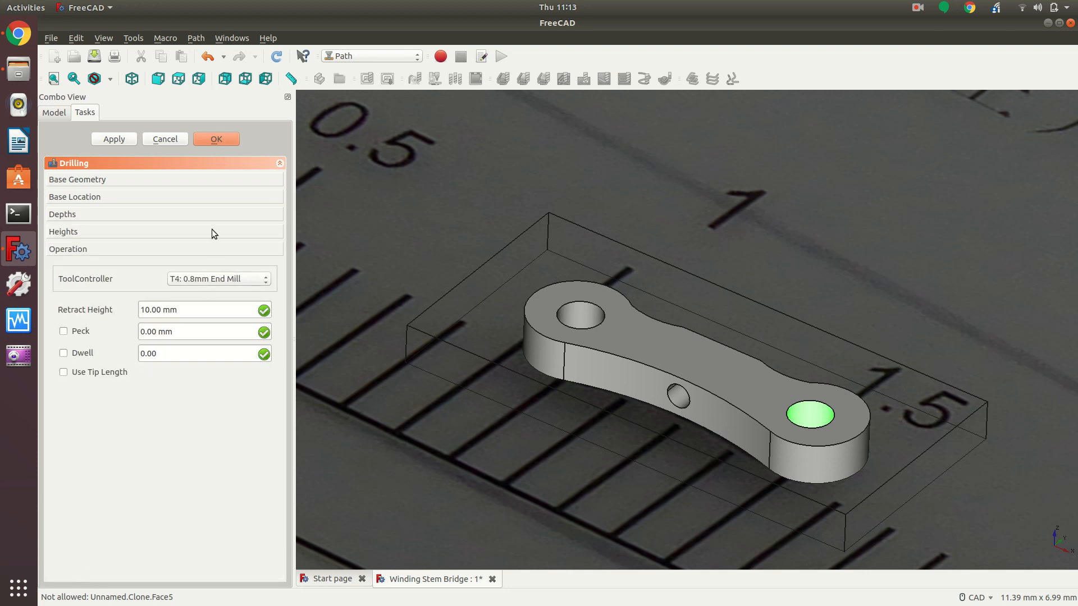
{"action": "left_click_drag", "start_coordinate": [197, 309], "coordinate": [71, 307]}
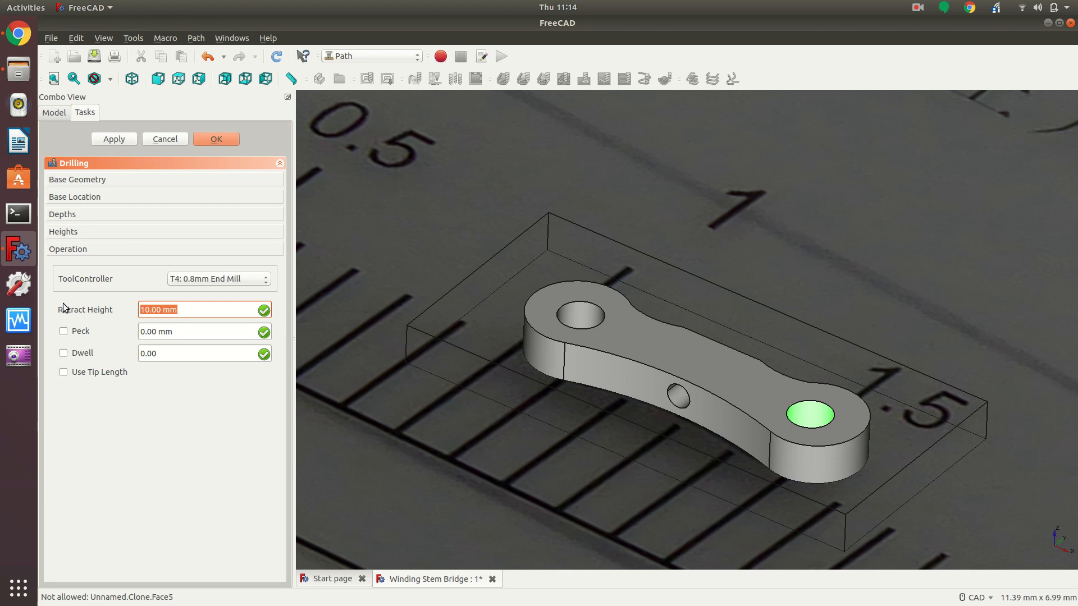
{"action": "type", "text": "0."}
{"action": "type", "text": "20 mm"}
{"action": "key", "text": "Tab"}
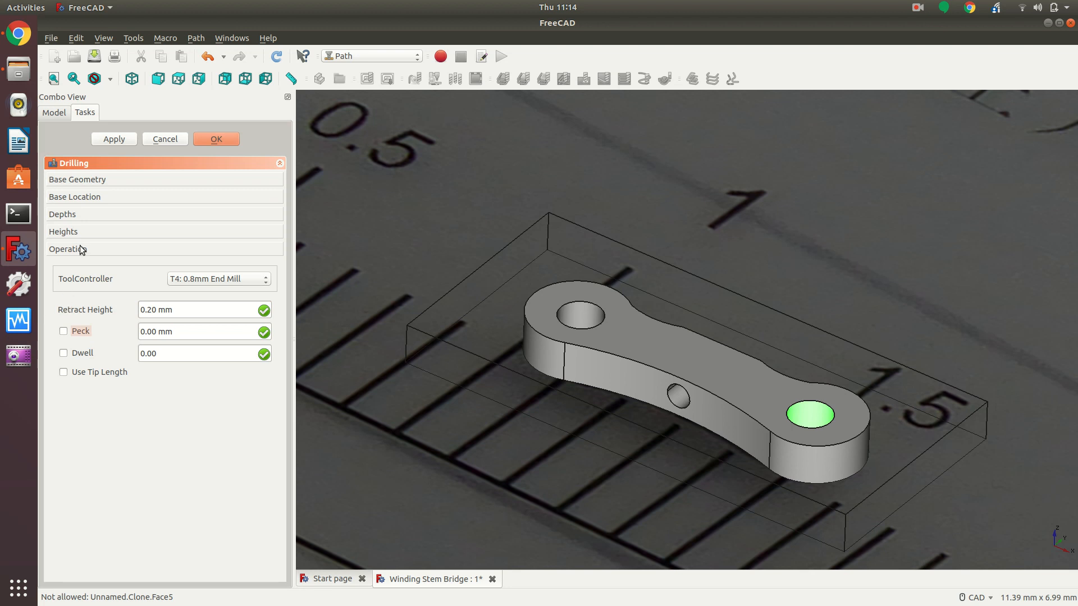
{"action": "left_click", "coordinate": [90, 196]}
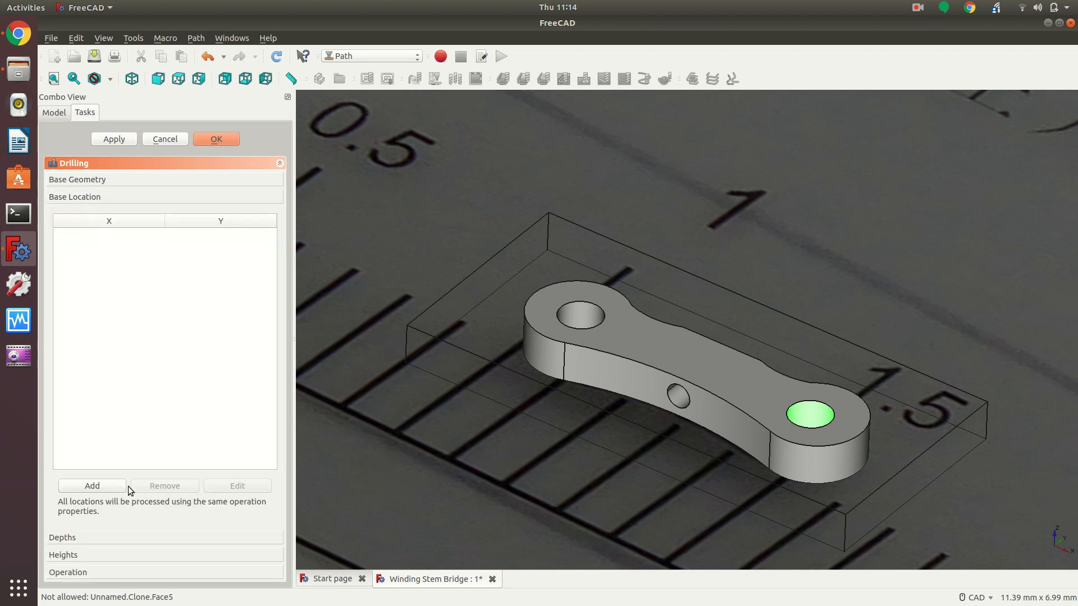
{"action": "left_click", "coordinate": [215, 139]}
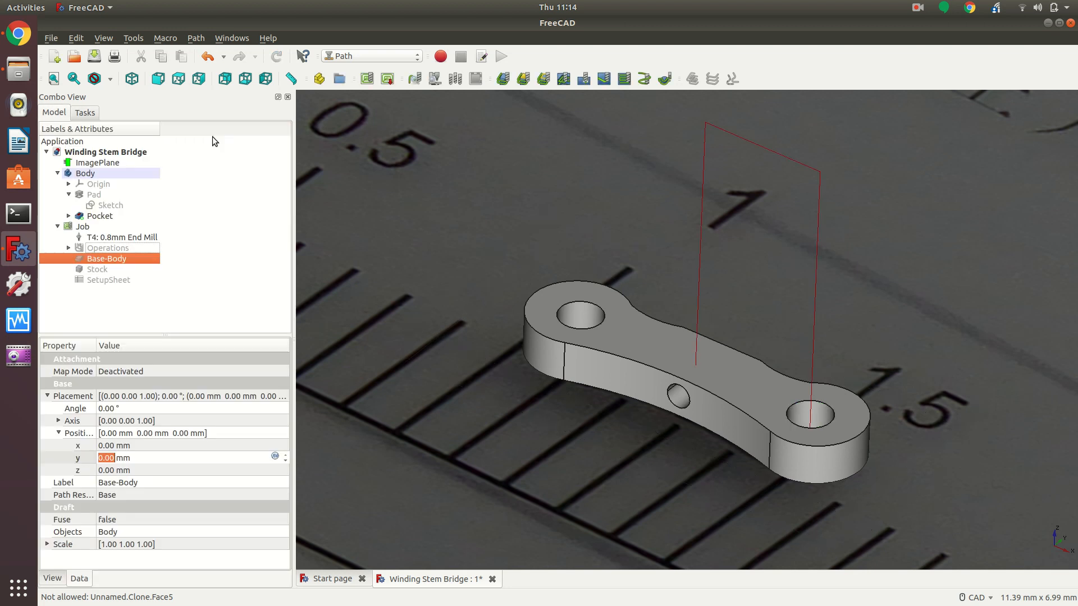
Run the path simulation for the right-end hole's drilling operation and close it without keeping the cut material.
{"action": "left_click", "coordinate": [69, 248]}
{"action": "left_click", "coordinate": [103, 260]}
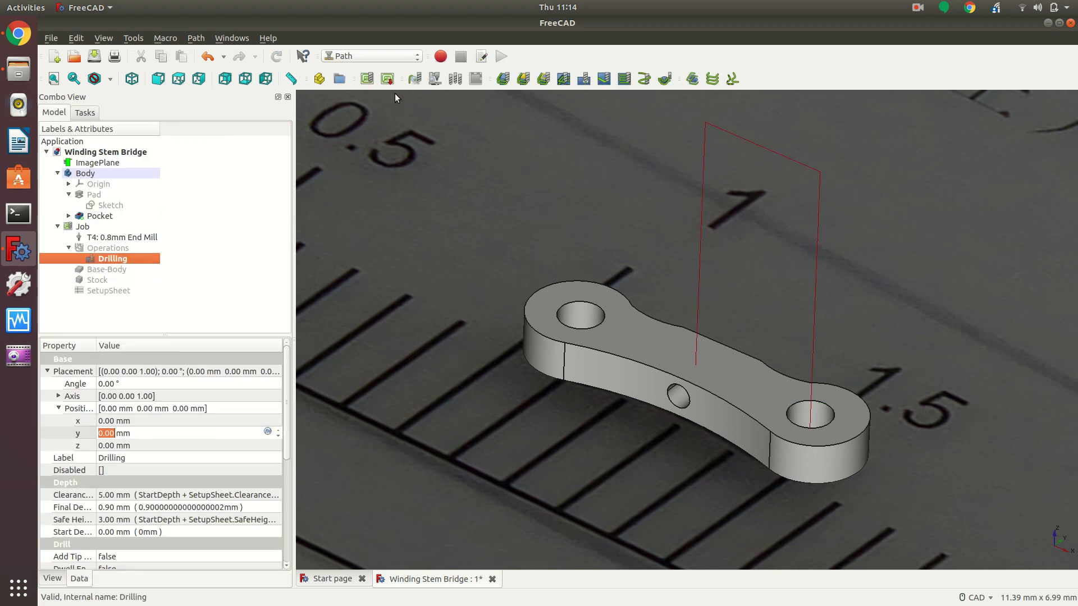
{"action": "left_click", "coordinate": [435, 79]}
{"action": "left_click", "coordinate": [139, 192]}
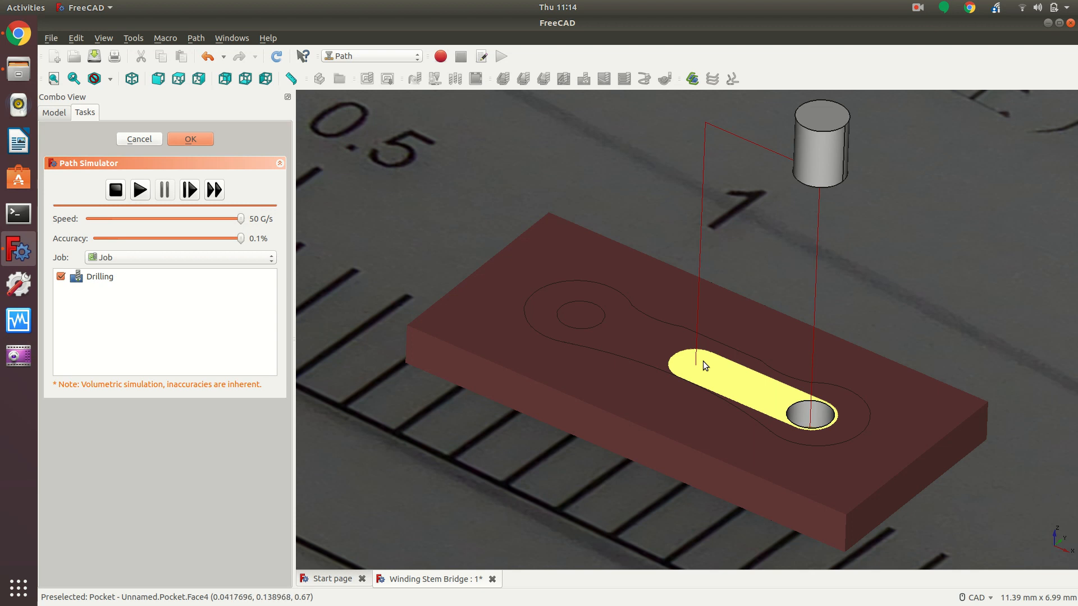
{"action": "left_click", "coordinate": [143, 190]}
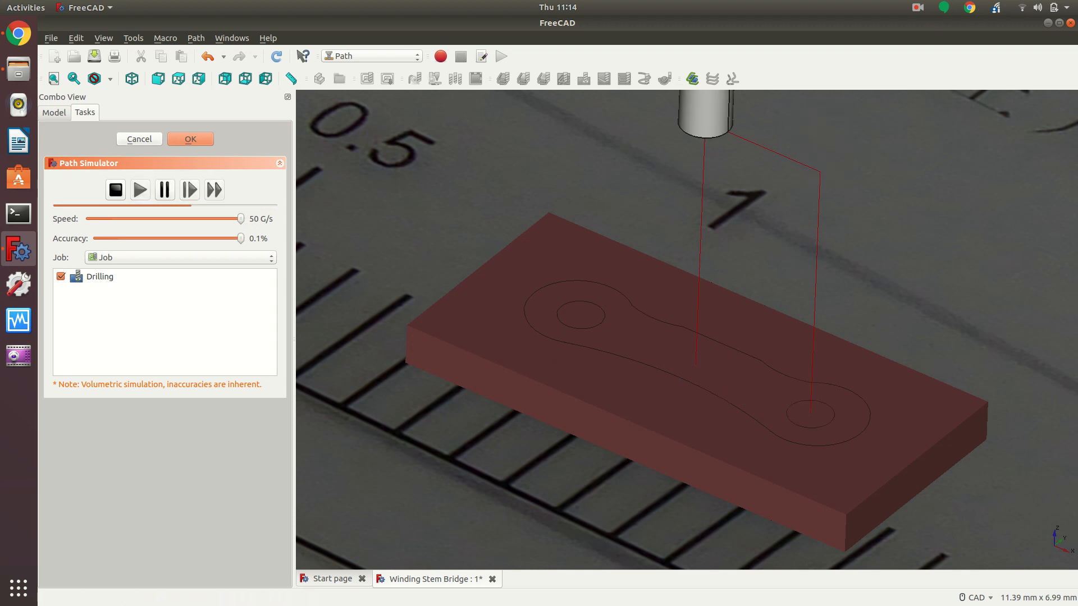
{"action": "left_click", "coordinate": [139, 139]}
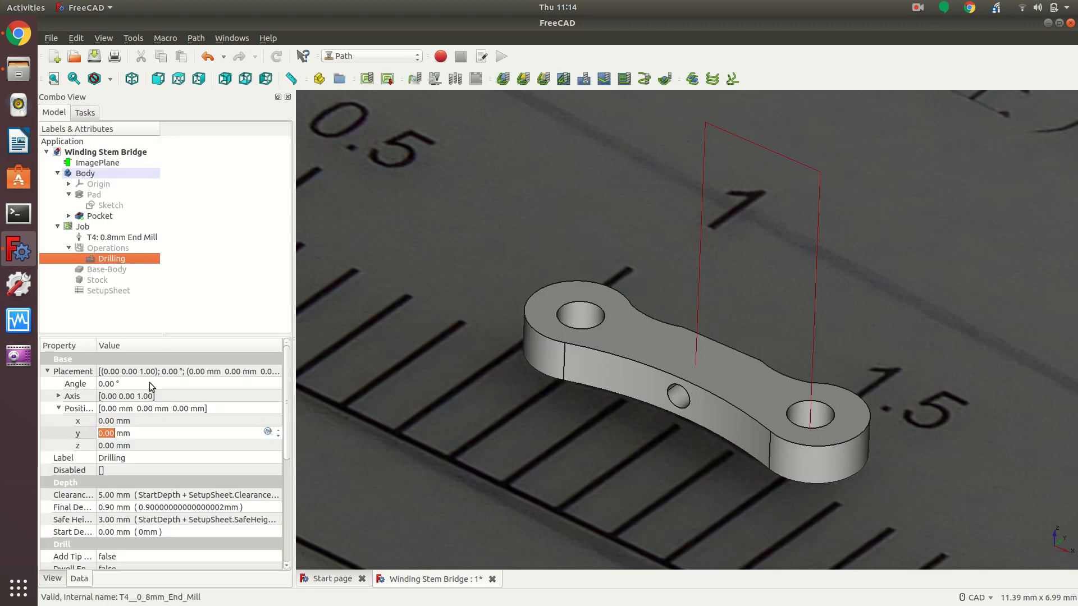
Check the drilling operation's depth, height and retract height properties in the job.
{"action": "scroll", "coordinate": [156, 429], "scroll_direction": "down", "scroll_amount": 2}
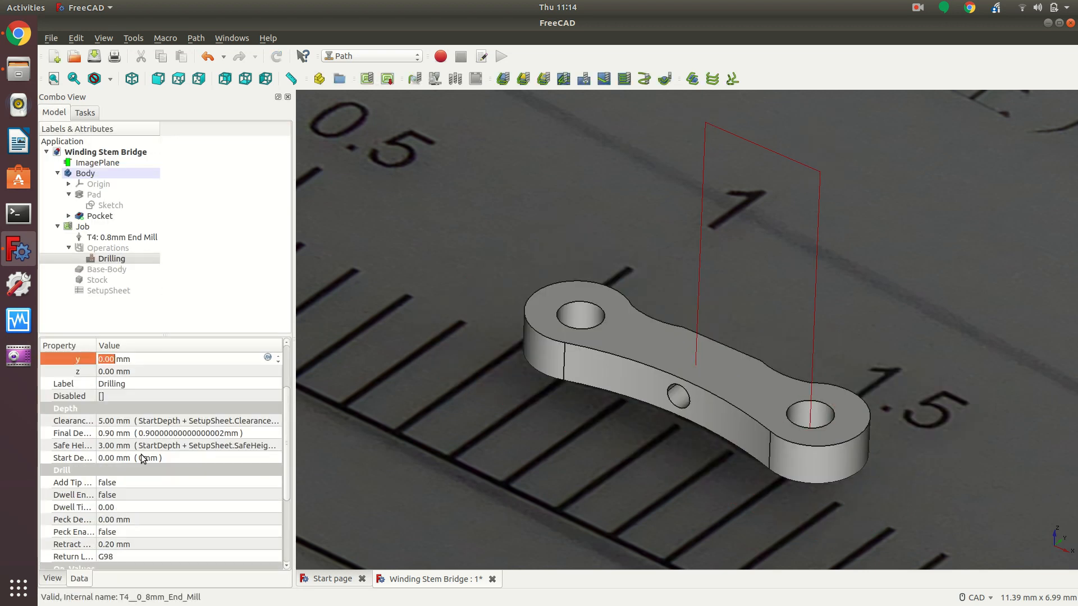
{"action": "left_click", "coordinate": [102, 545]}
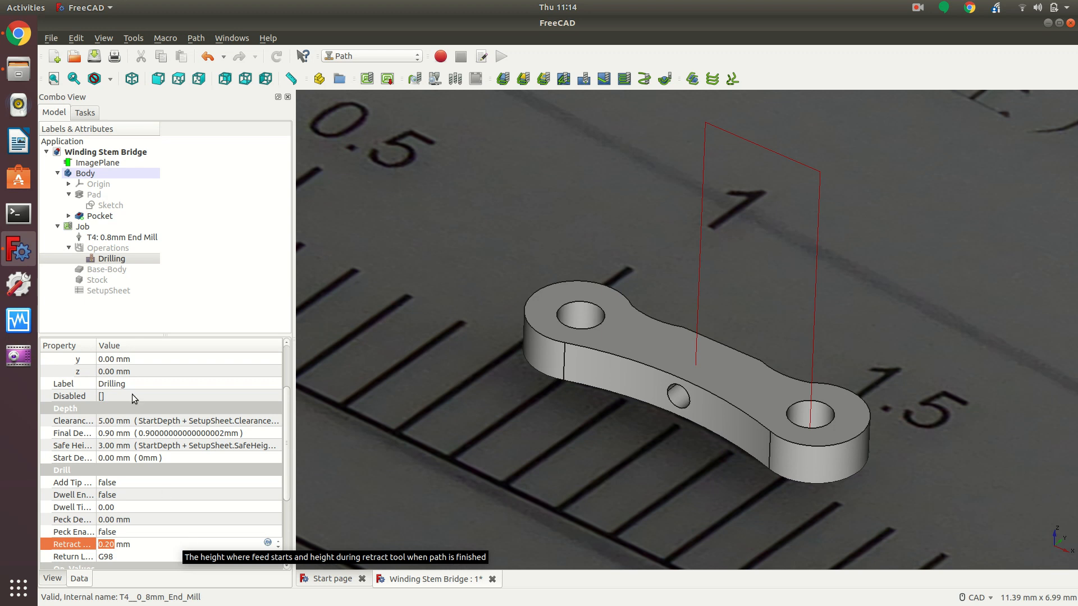
{"action": "left_click", "coordinate": [125, 248]}
{"action": "left_click", "coordinate": [124, 260]}
{"action": "left_click", "coordinate": [120, 238]}
{"action": "left_click", "coordinate": [119, 257]}
{"action": "left_click", "coordinate": [118, 248]}
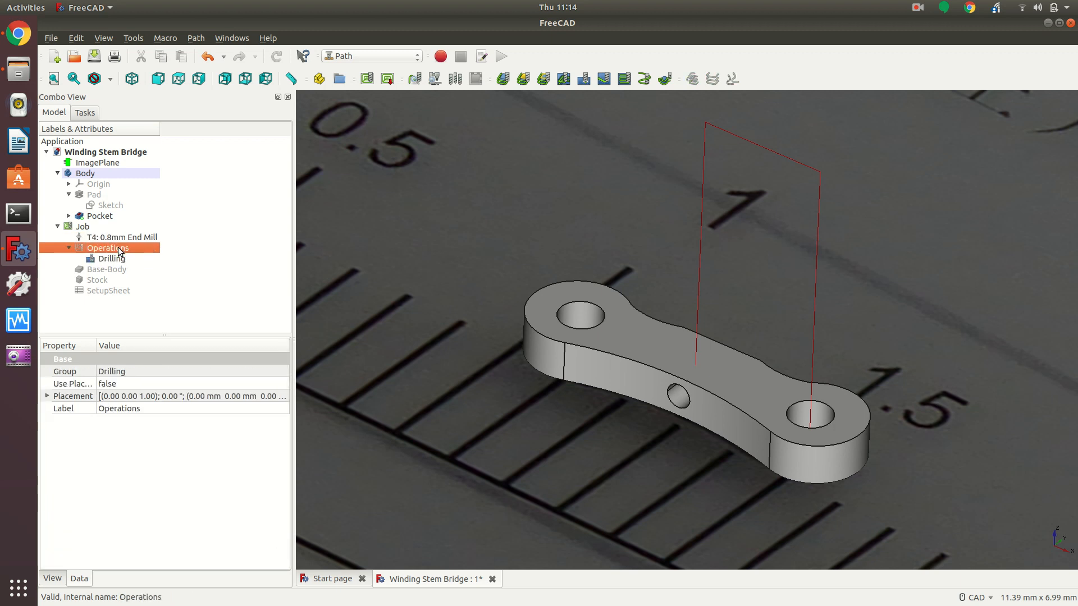
Start a second drilling operation with the bridge's left-end hole as base geometry, and check its base locations and heights.
{"action": "left_click", "coordinate": [583, 79]}
{"action": "left_click", "coordinate": [572, 317]}
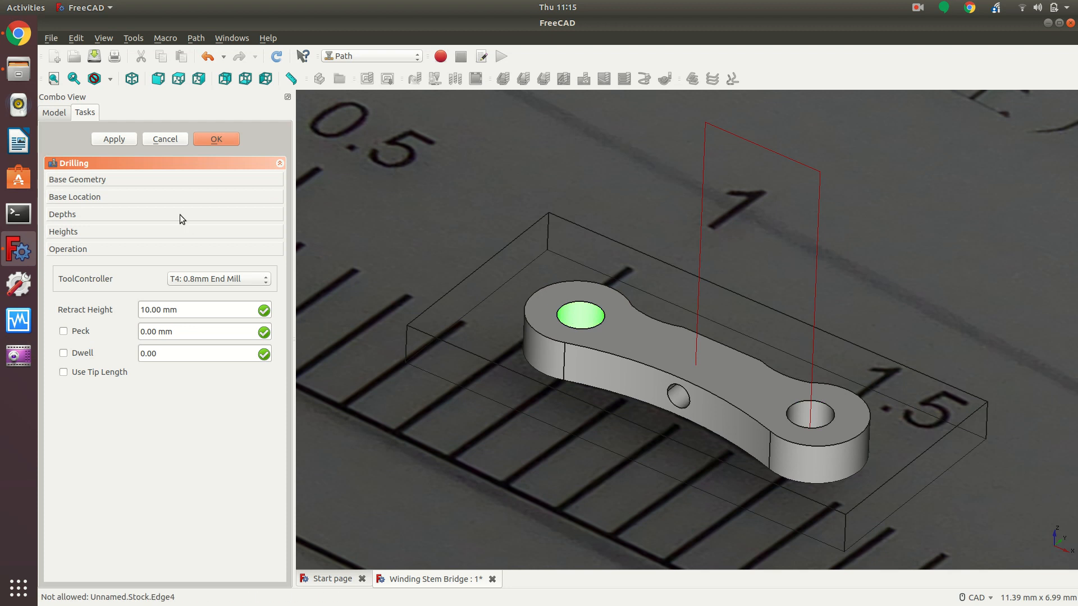
{"action": "left_click", "coordinate": [123, 180]}
{"action": "left_click", "coordinate": [93, 473]}
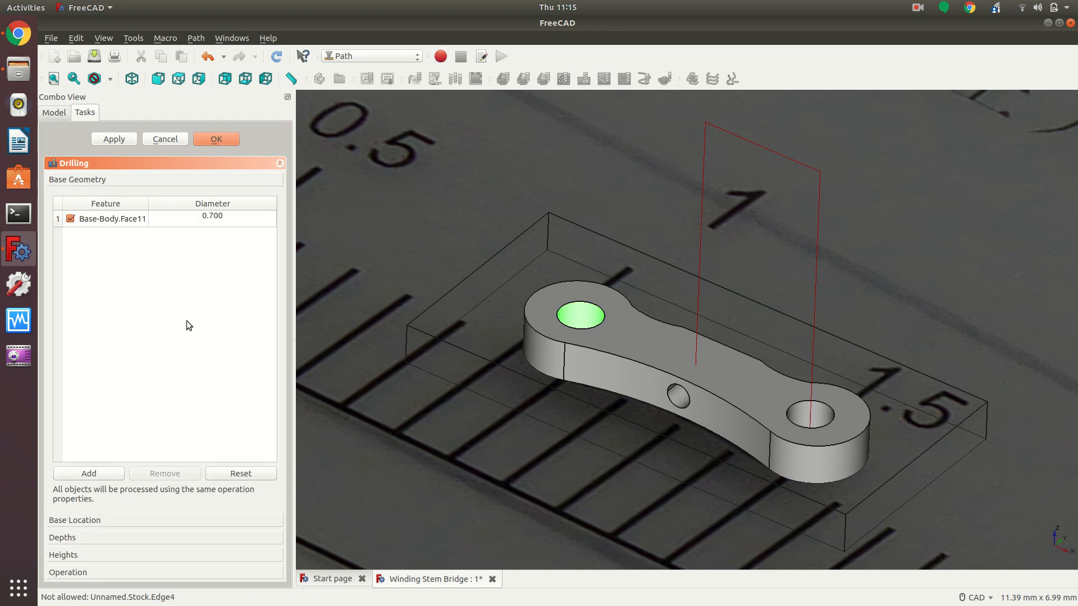
{"action": "left_click", "coordinate": [108, 518]}
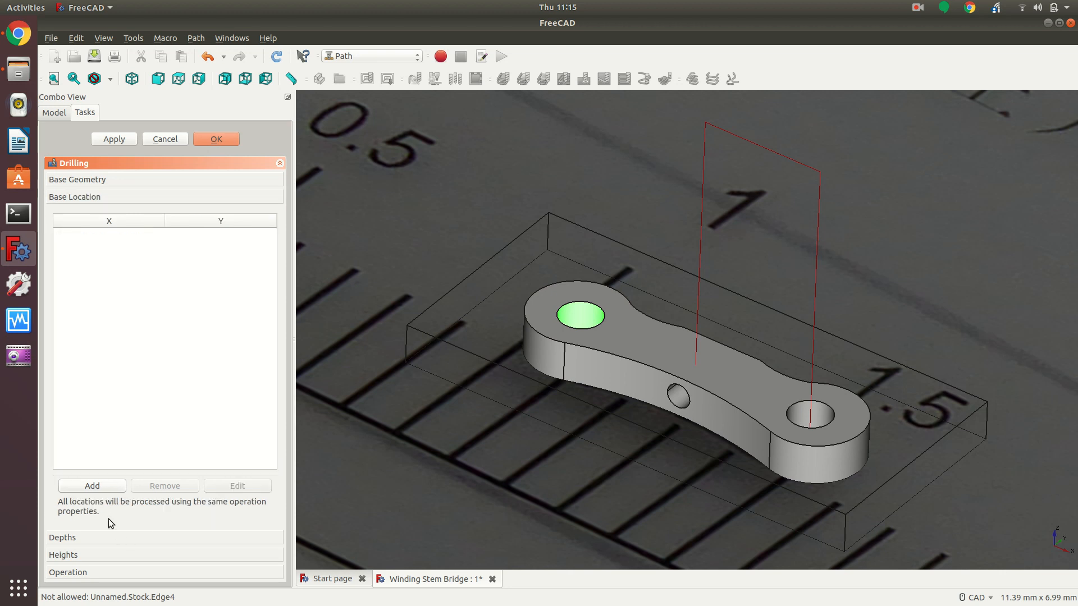
{"action": "left_click", "coordinate": [107, 555]}
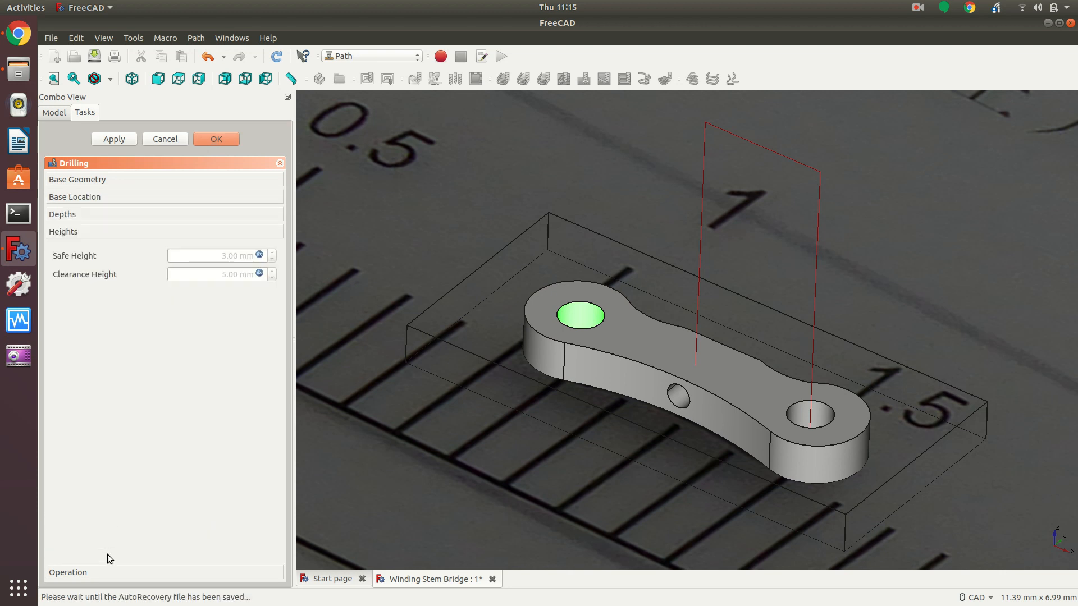
Set the second drilling operation's retract height to 0.3 mm and accept the operation.
{"action": "left_click", "coordinate": [106, 574]}
{"action": "left_click_drag", "start_coordinate": [182, 313], "coordinate": [132, 307]}
{"action": "type", "text": "0.3mm"}
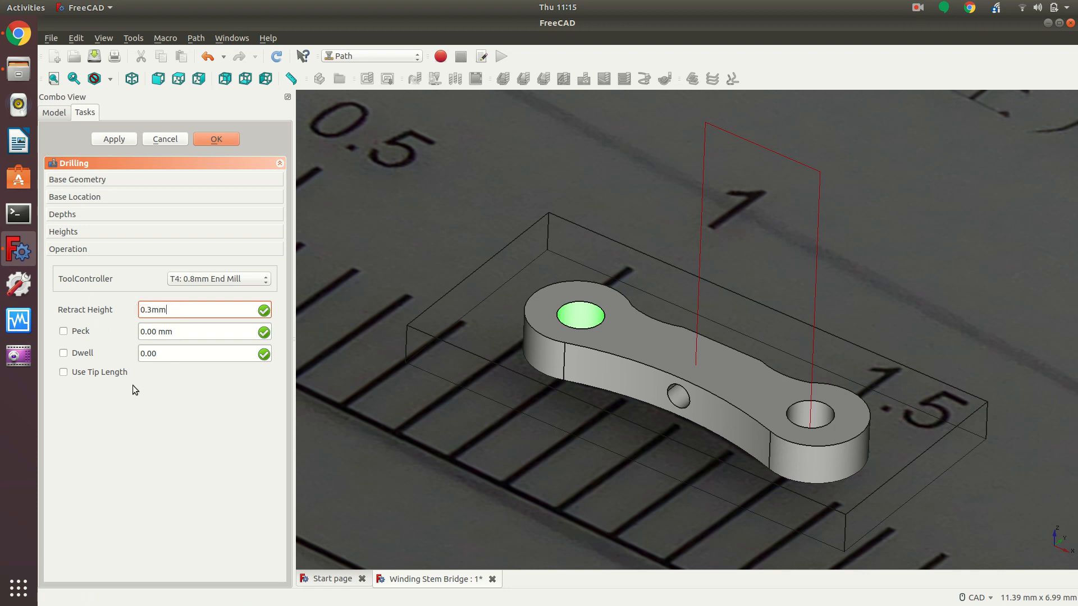
{"action": "key", "text": "Tab"}
{"action": "left_click", "coordinate": [218, 139]}
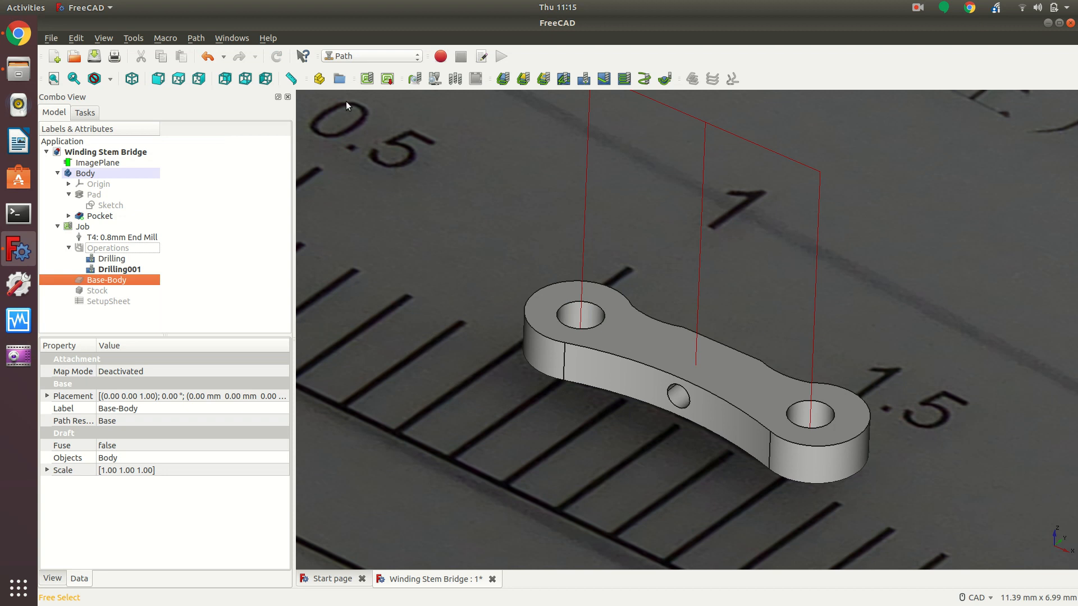
Run the path simulation with both hole drilling operations and close it without keeping the cut material.
{"action": "left_click", "coordinate": [434, 79]}
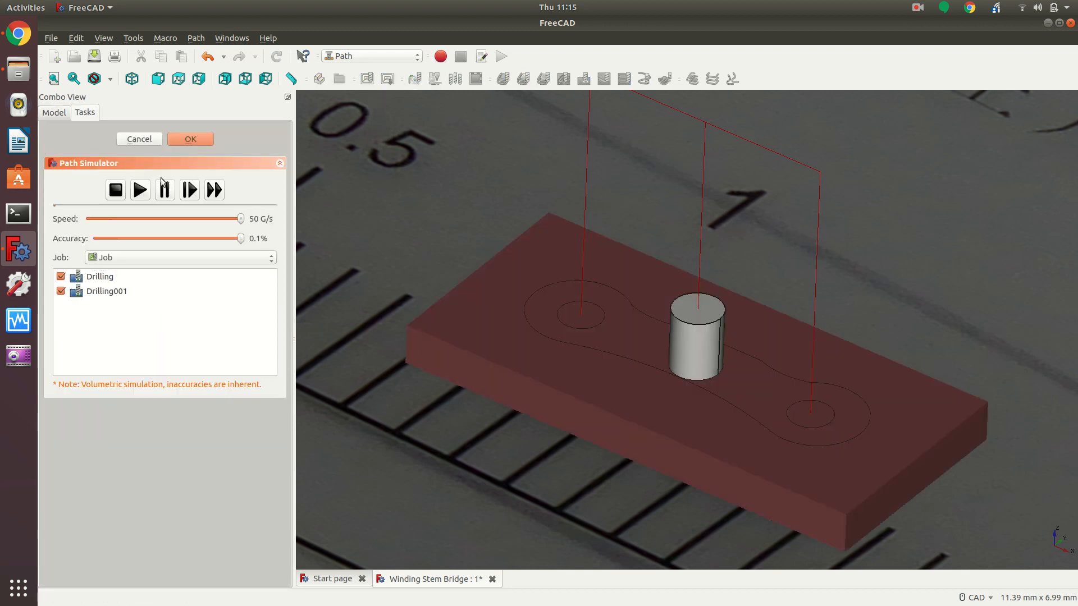
{"action": "left_click", "coordinate": [140, 191]}
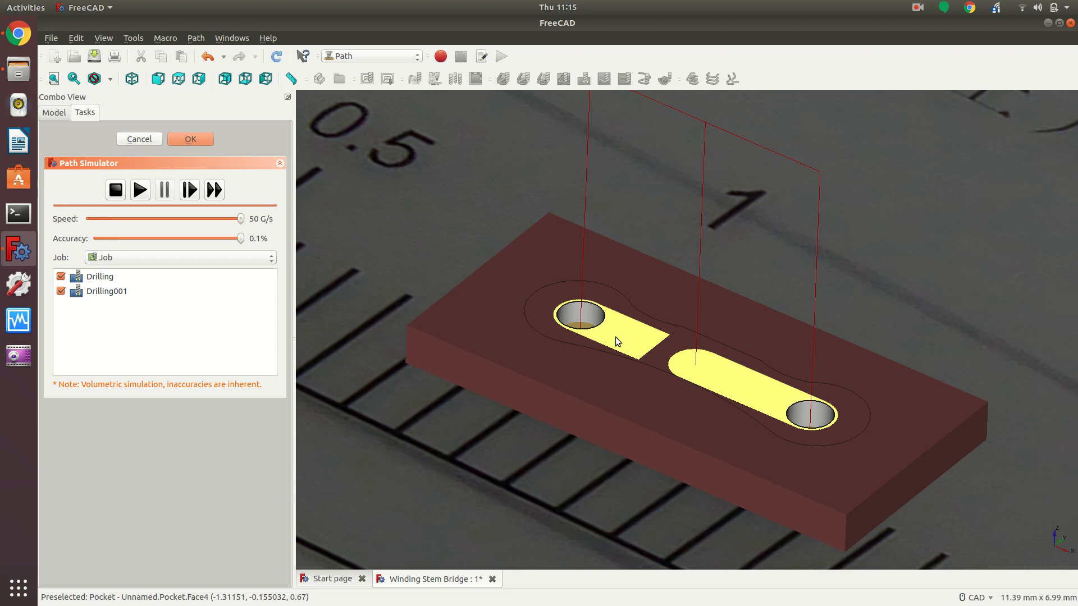
{"action": "left_click", "coordinate": [144, 139]}
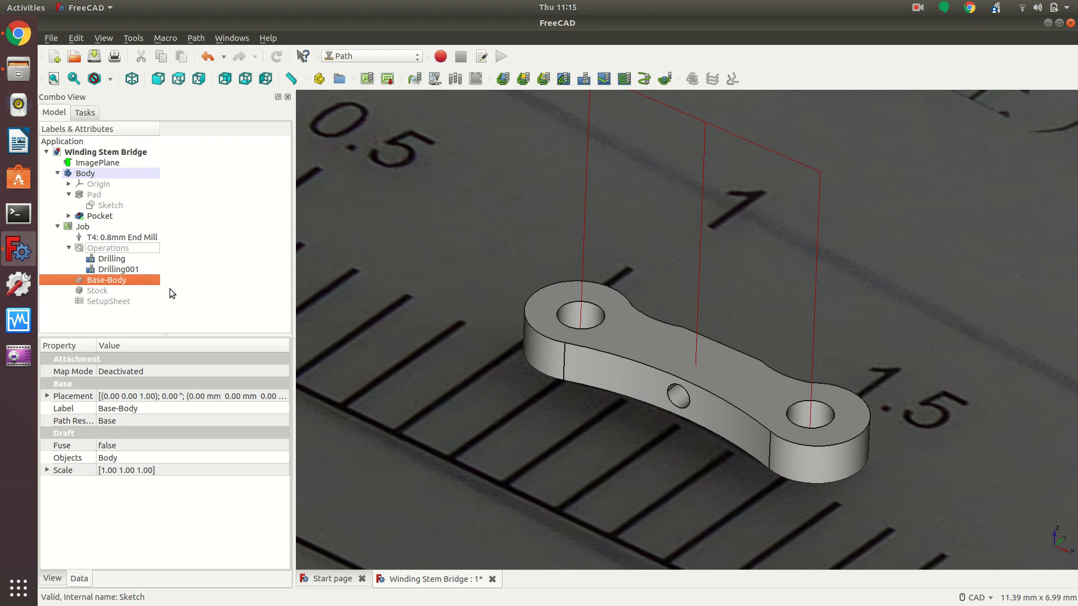
Add a Contour operation around the bridge with the 0.8mm End Mill, keeping its default depths, heights and CW direction.
{"action": "left_click", "coordinate": [113, 259]}
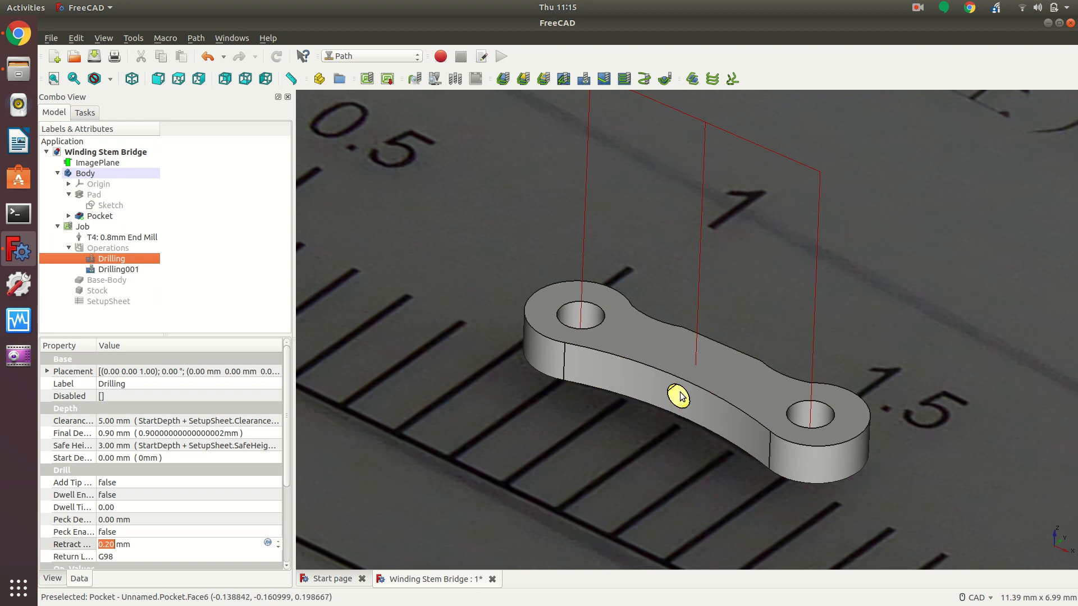
{"action": "left_click", "coordinate": [503, 79]}
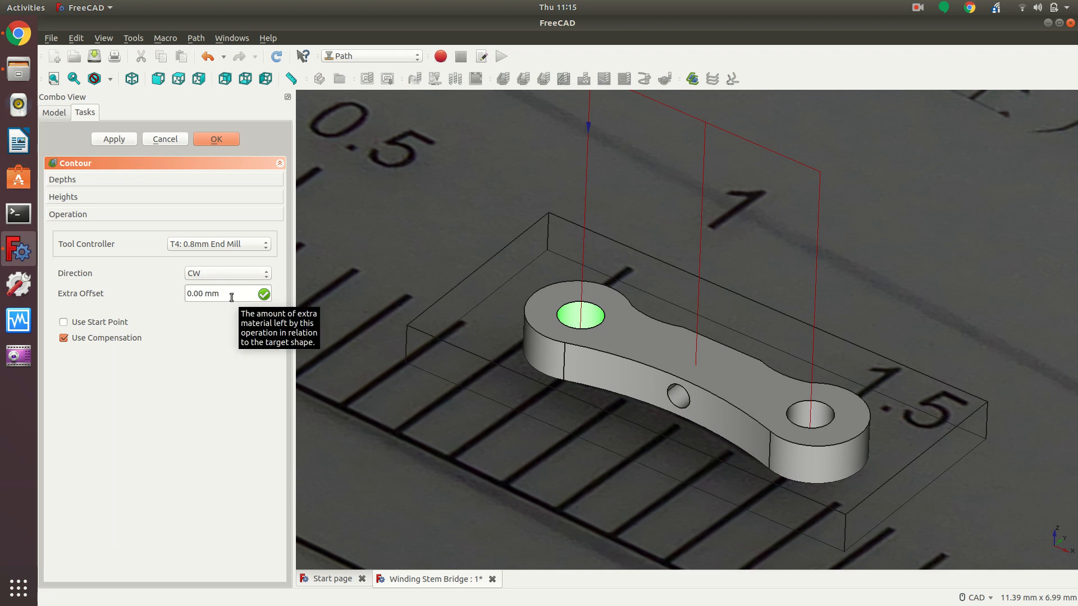
{"action": "left_click", "coordinate": [109, 179]}
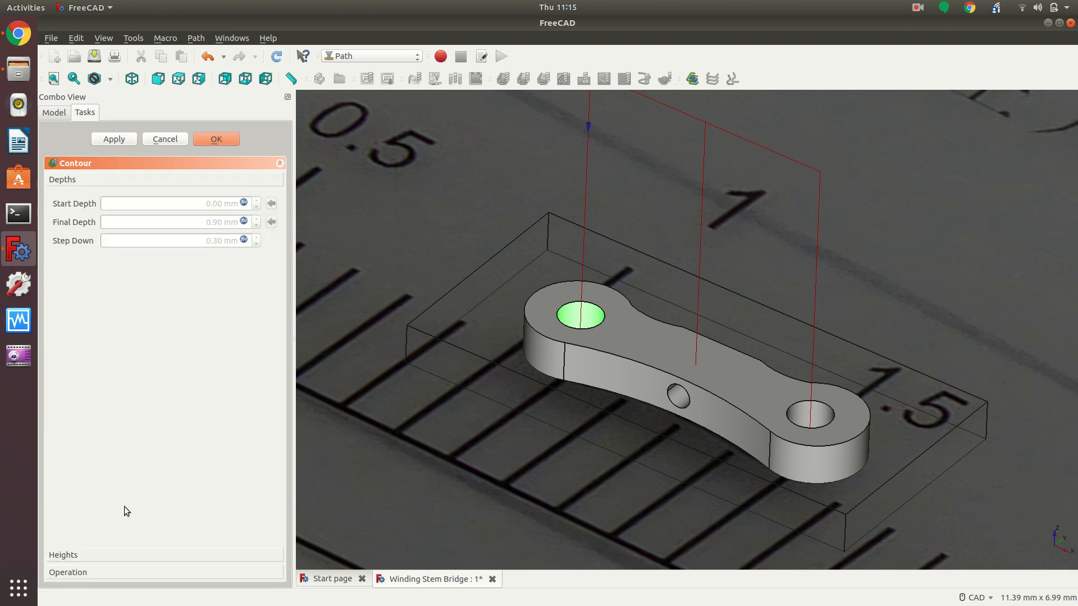
{"action": "left_click", "coordinate": [85, 555]}
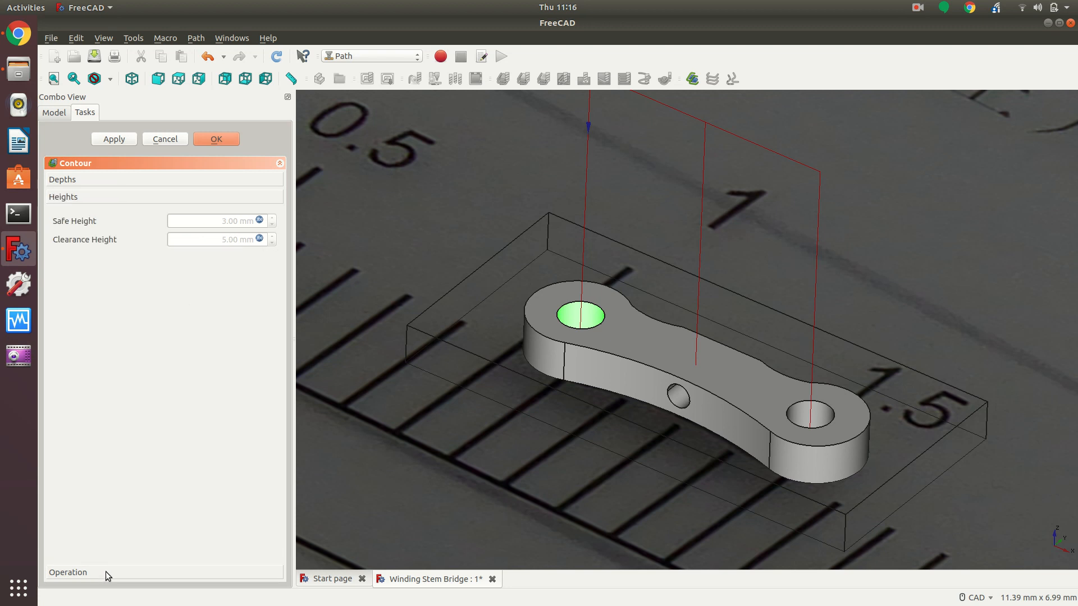
{"action": "left_click", "coordinate": [105, 571]}
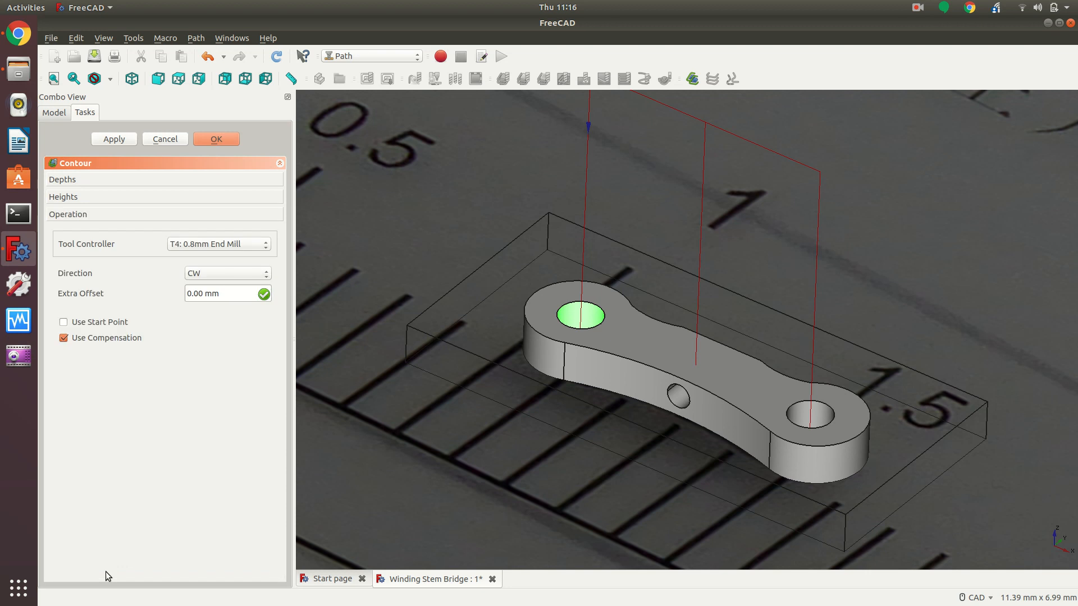
{"action": "left_click", "coordinate": [219, 139]}
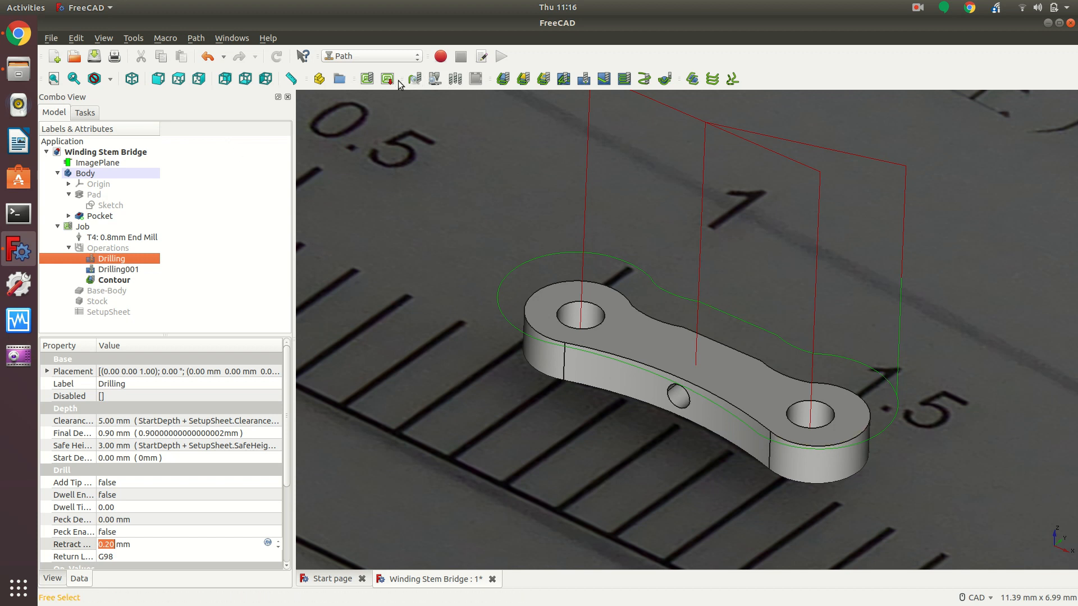
Simulate both drilling operations and the contour, and accept the simulation to keep its cut material.
{"action": "left_click", "coordinate": [435, 79]}
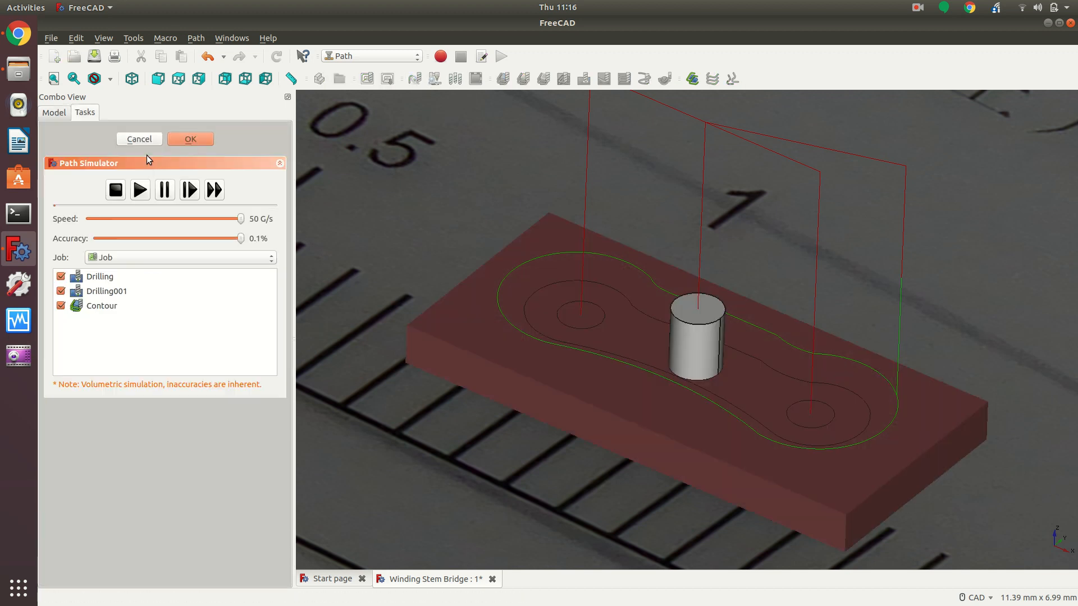
{"action": "left_click", "coordinate": [142, 191]}
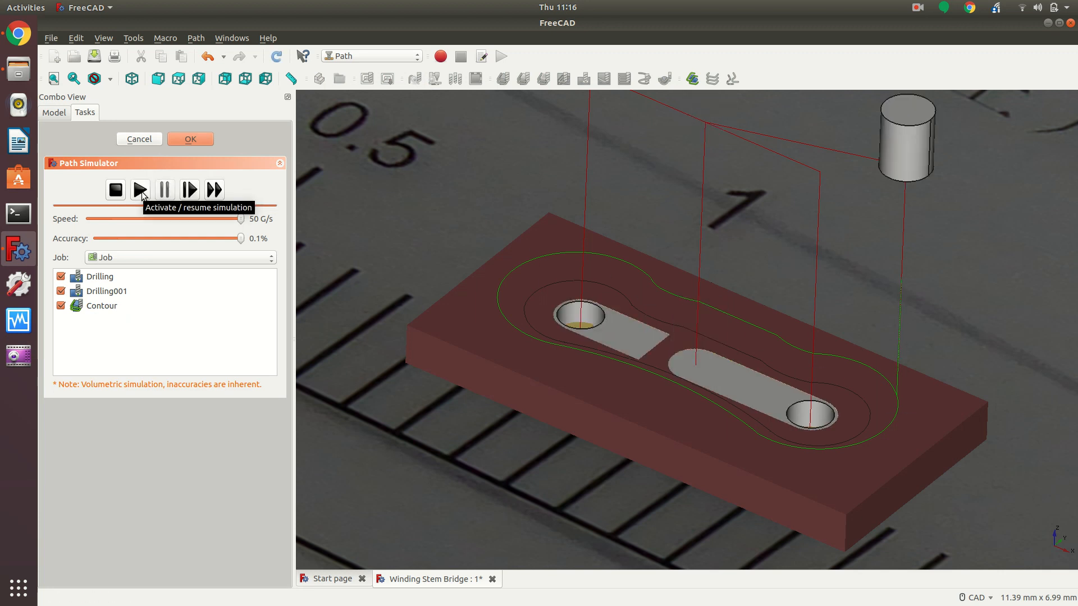
{"action": "left_click", "coordinate": [142, 191]}
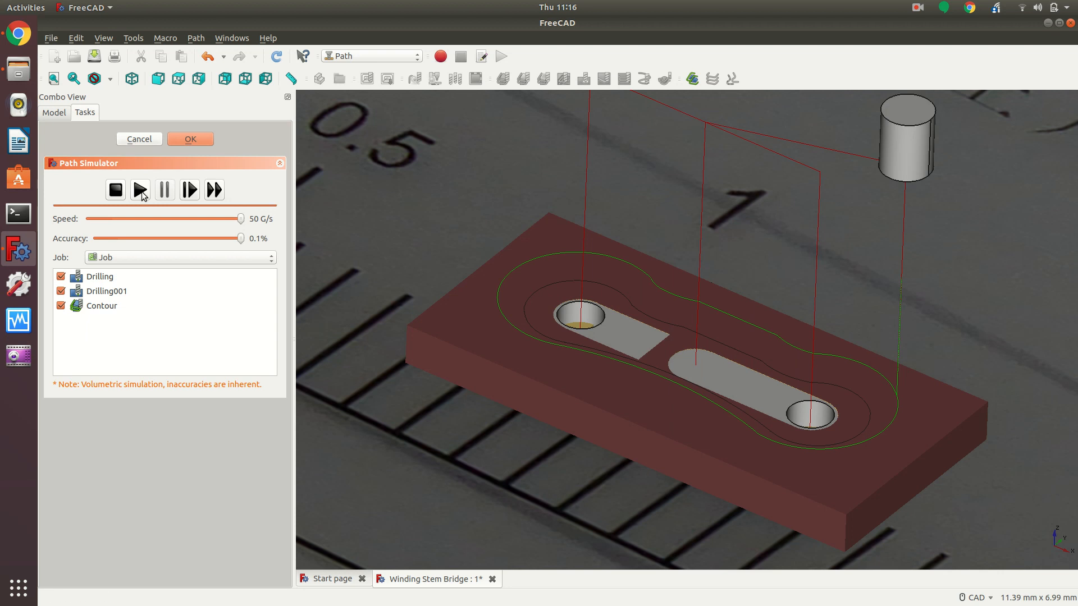
{"action": "left_click", "coordinate": [177, 140]}
{"action": "left_click", "coordinate": [130, 278]}
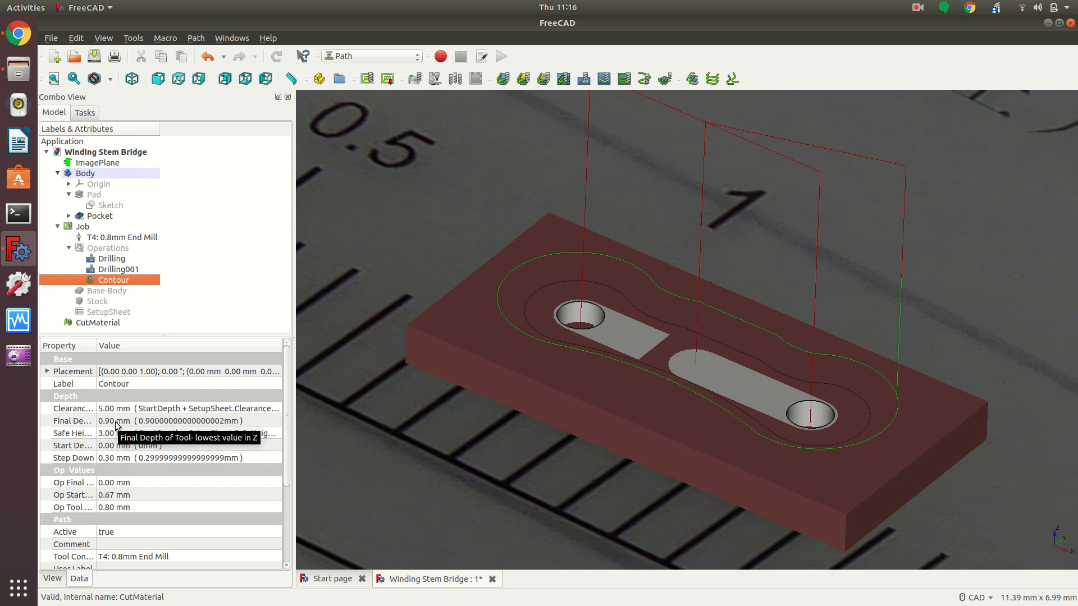
Delete both drilling operations from the job, accepting the dependency warnings.
{"action": "left_click", "coordinate": [124, 259]}
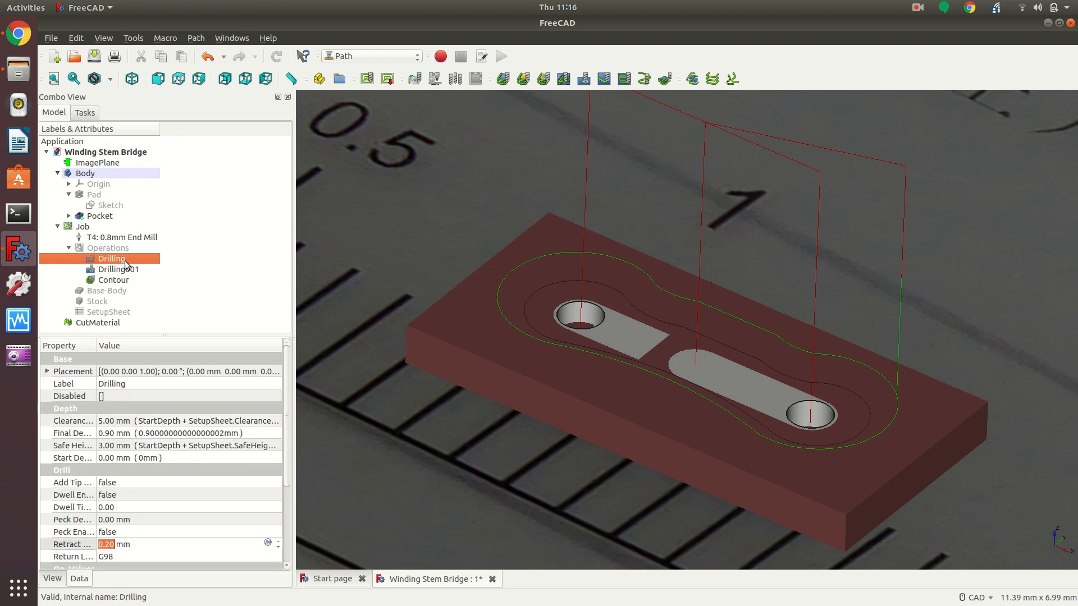
{"action": "right_click", "coordinate": [125, 260]}
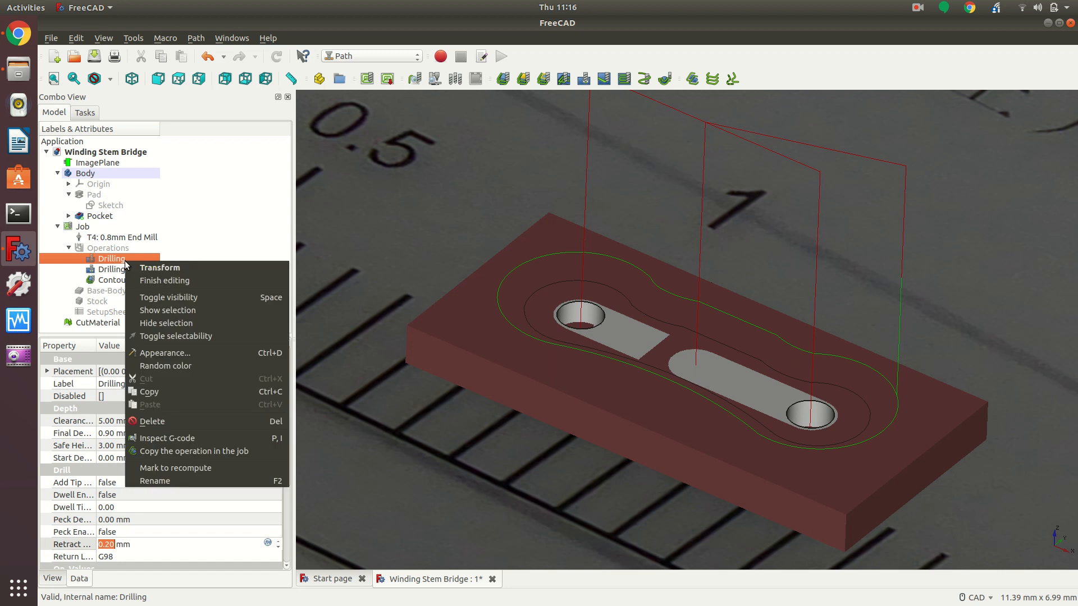
{"action": "left_click", "coordinate": [145, 421]}
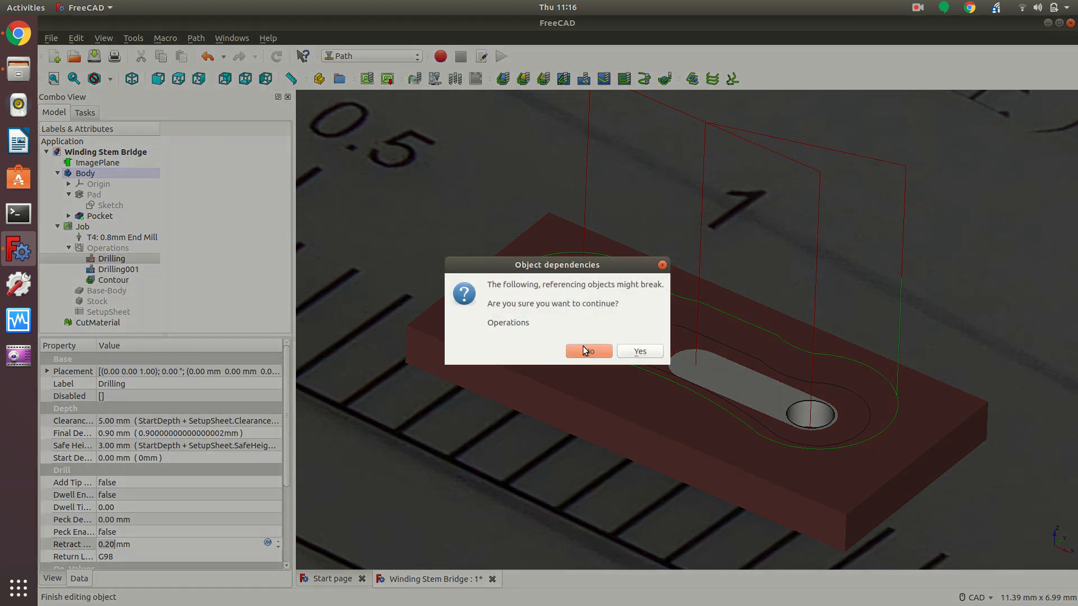
{"action": "left_click", "coordinate": [639, 355]}
{"action": "left_click", "coordinate": [129, 255]}
{"action": "right_click", "coordinate": [130, 256]}
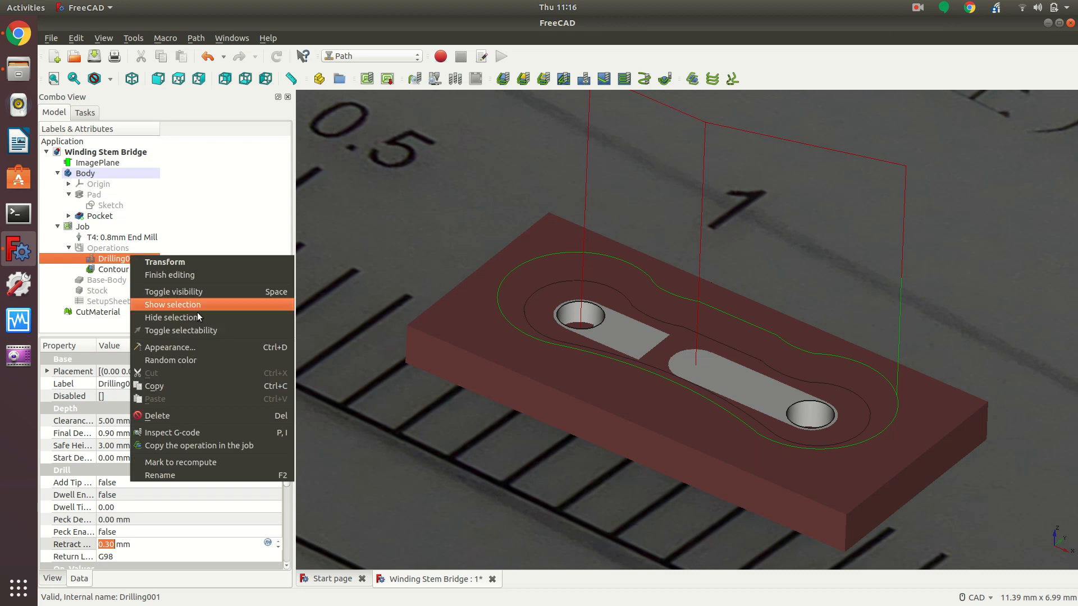
{"action": "left_click", "coordinate": [207, 416]}
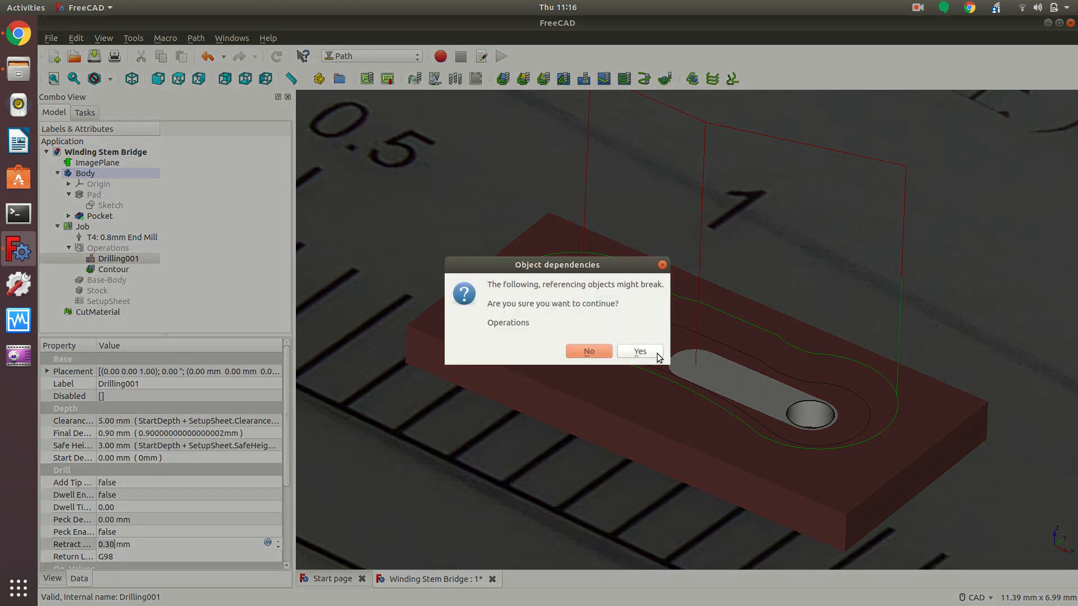
{"action": "left_click", "coordinate": [650, 357]}
Delete the Contour operation from the job and remove the simulated CutMaterial object.
{"action": "right_click", "coordinate": [140, 260]}
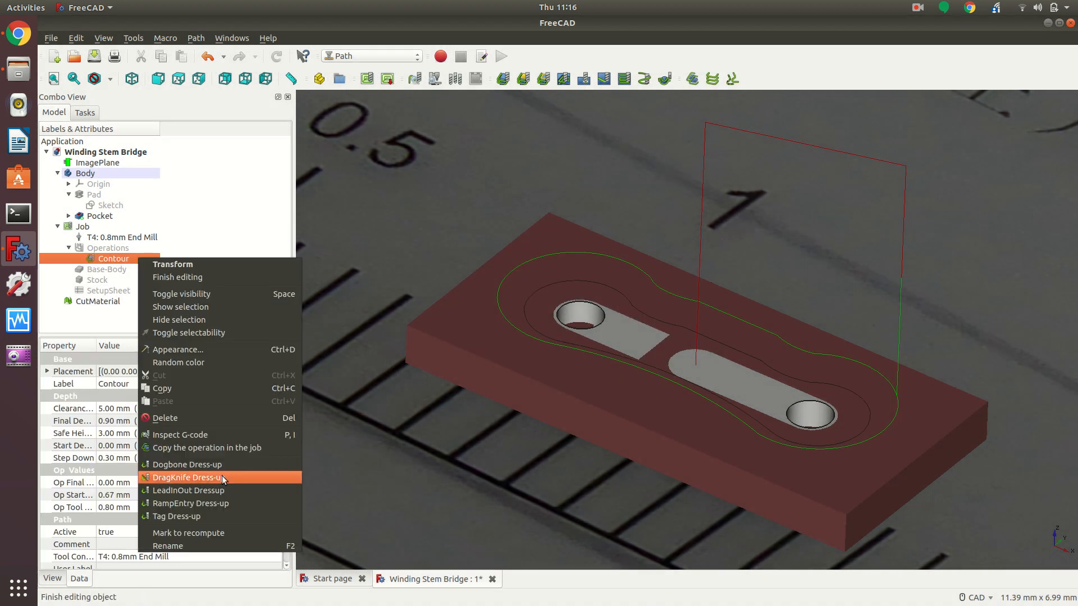
{"action": "left_click", "coordinate": [209, 418]}
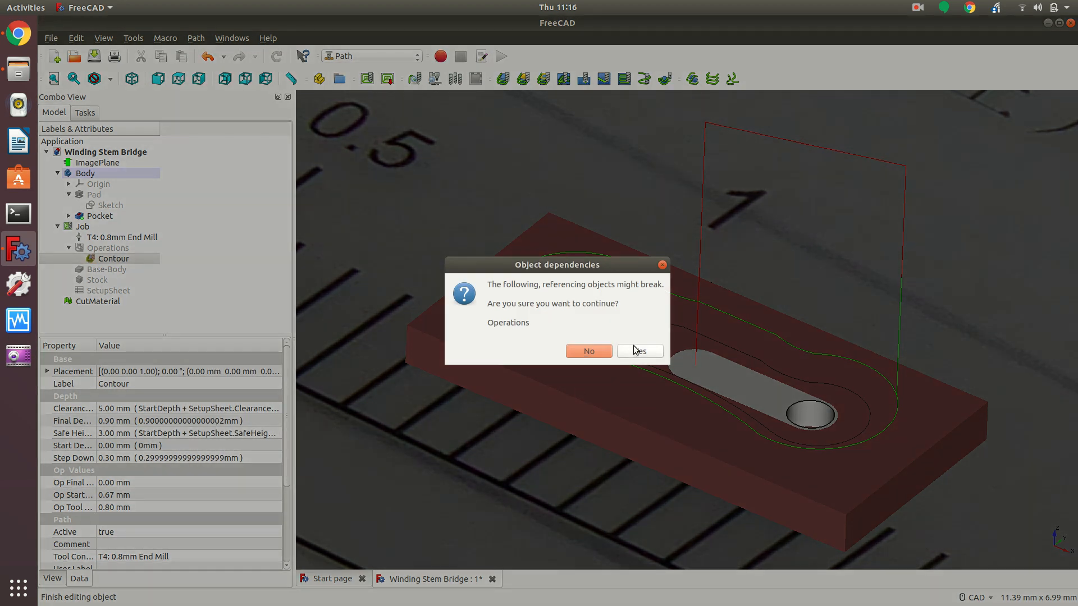
{"action": "left_click", "coordinate": [634, 352]}
{"action": "right_click", "coordinate": [121, 293]}
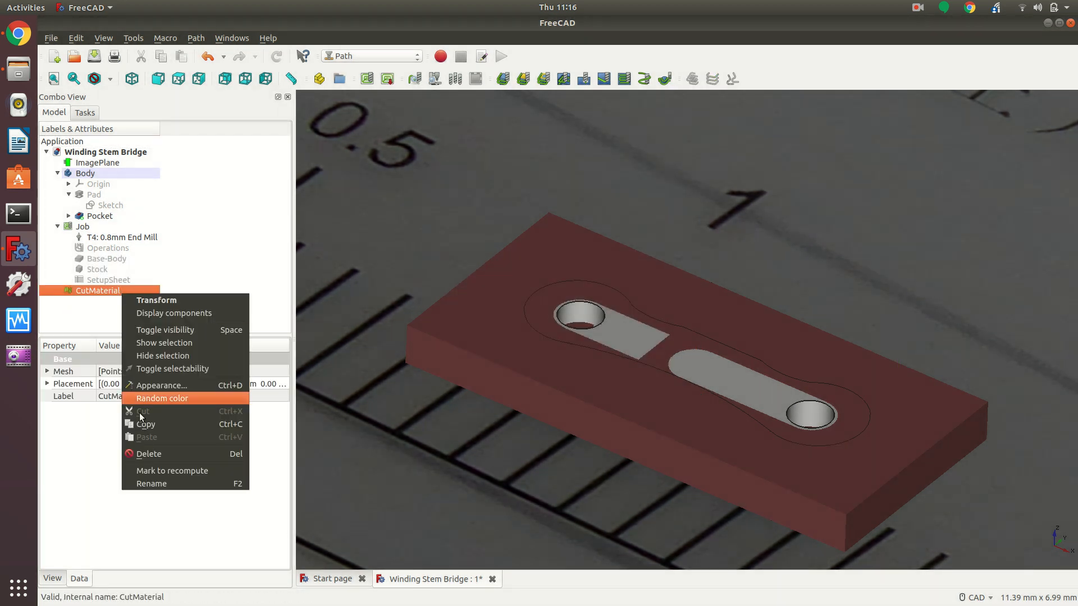
{"action": "left_click", "coordinate": [152, 453]}
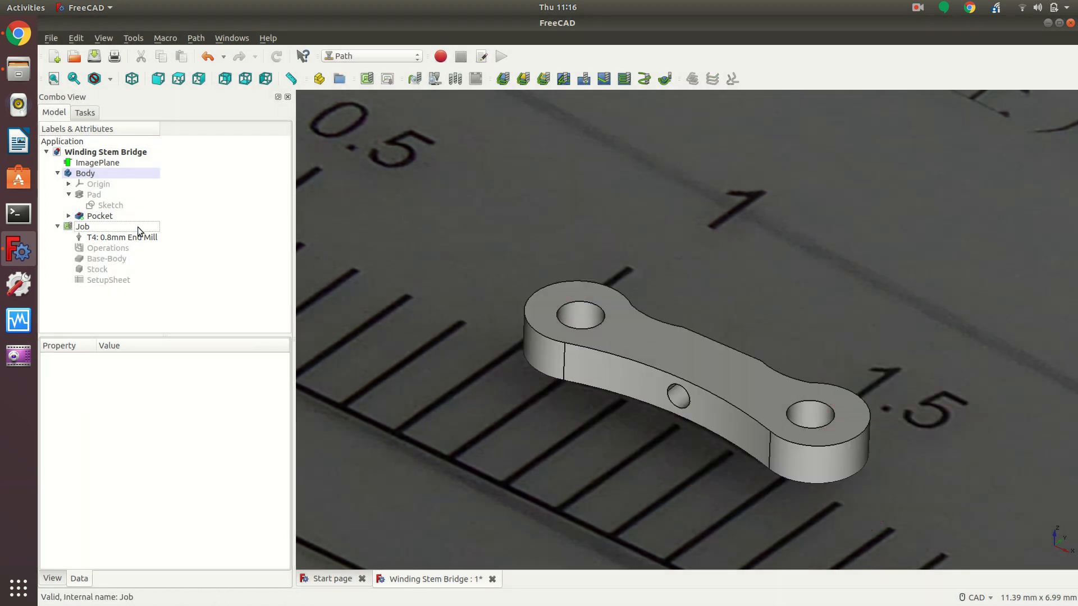
Set the SetupSheet's default final depth for new operations to -0.9mm.
{"action": "left_click", "coordinate": [108, 226]}
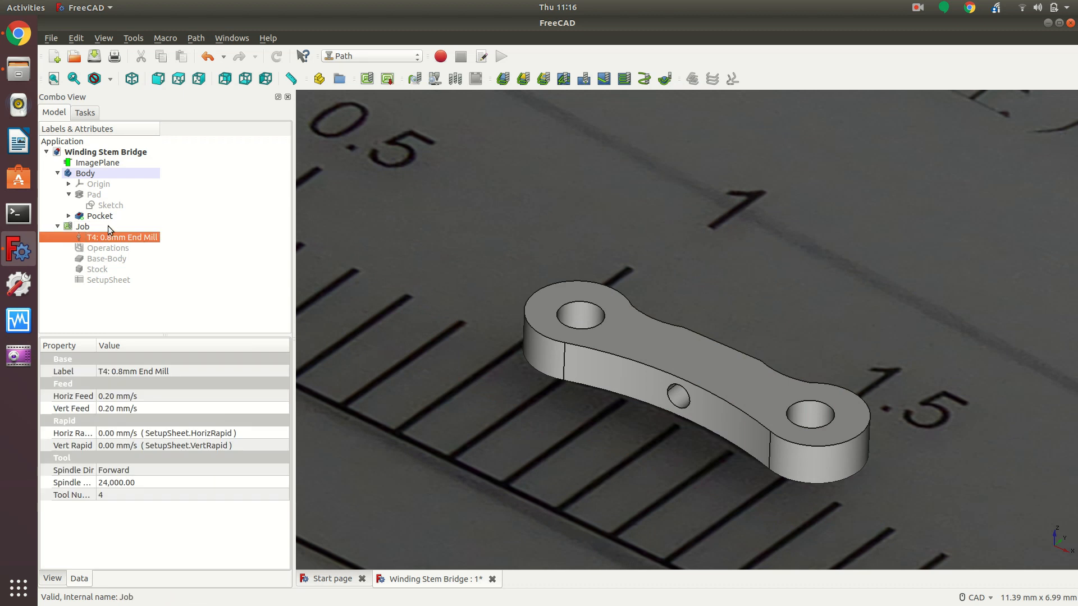
{"action": "left_click", "coordinate": [112, 283]}
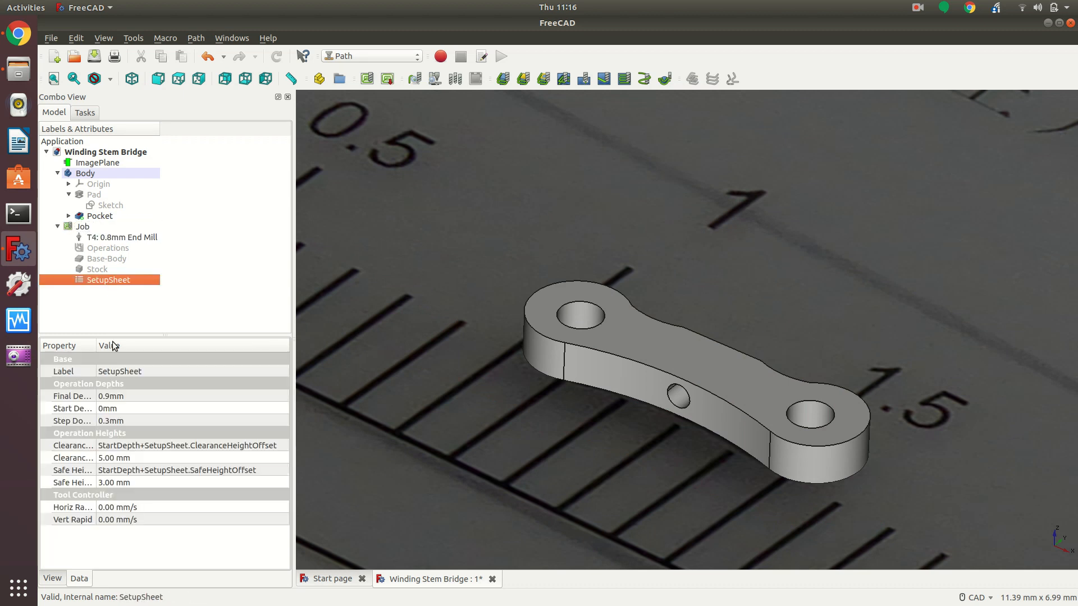
{"action": "left_click", "coordinate": [109, 397]}
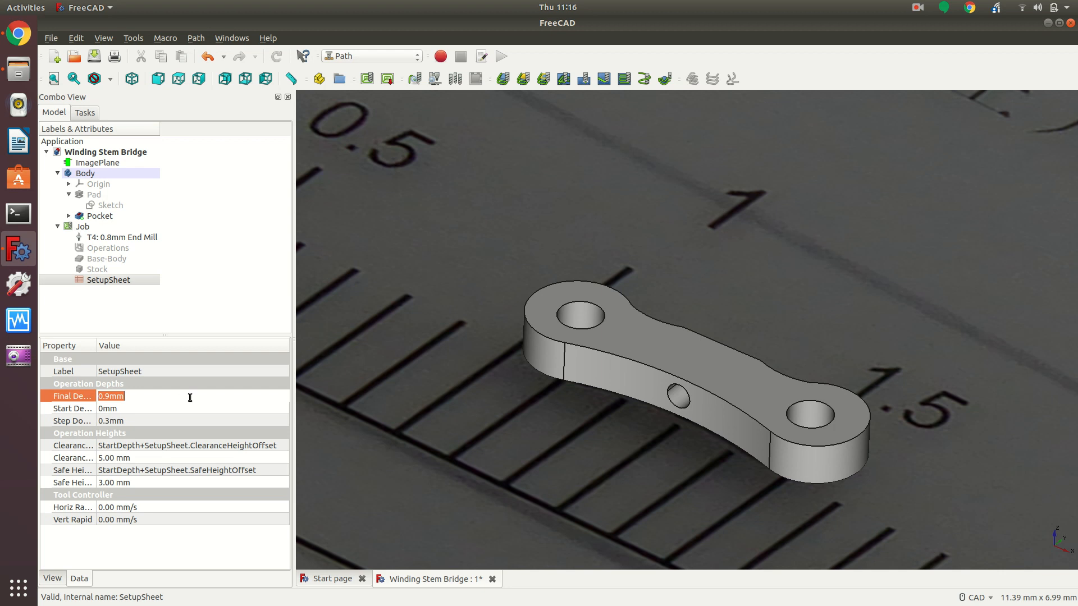
{"action": "type", "text": "-0.9mm"}
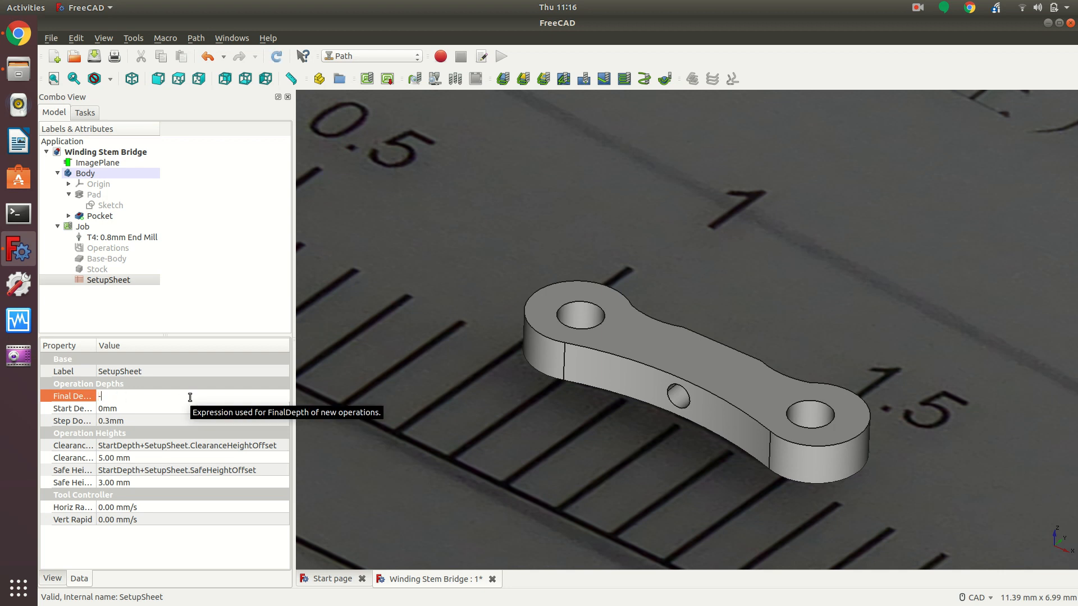
{"action": "key", "text": "Tab"}
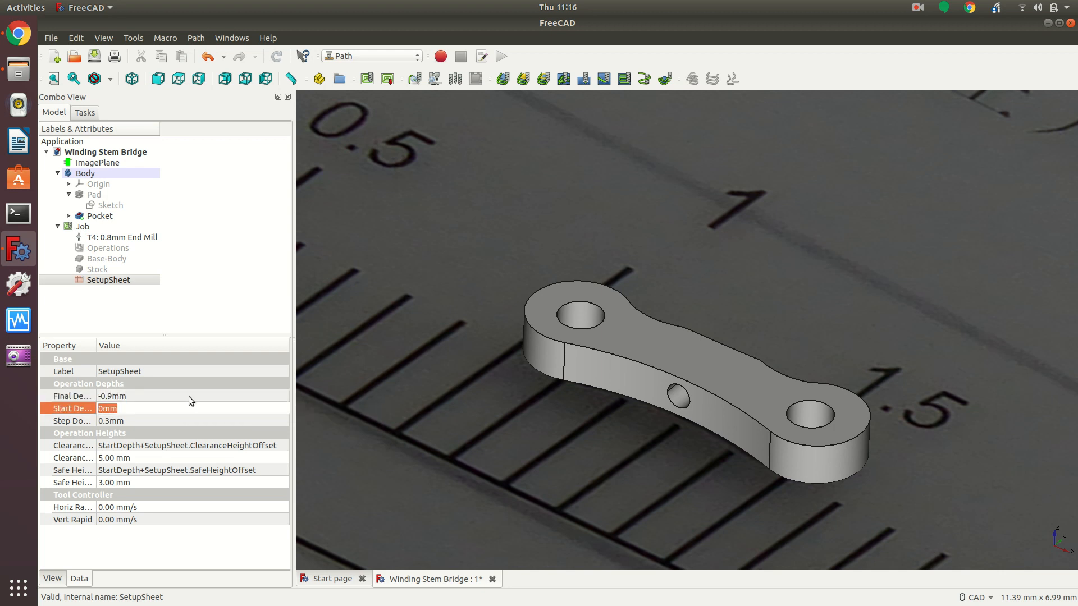
Add a Drilling operation with the 0.8mm End Mill on Base-Body.Face10 only, excluding Face11, with a 0.2 mm retract height.
{"action": "left_click", "coordinate": [148, 237]}
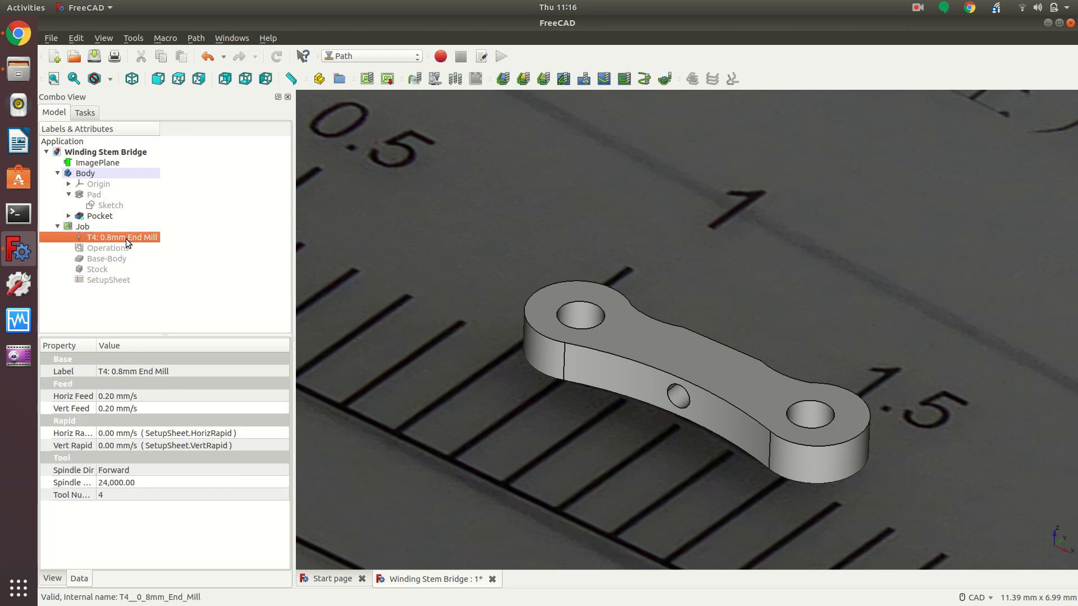
{"action": "left_click", "coordinate": [583, 79]}
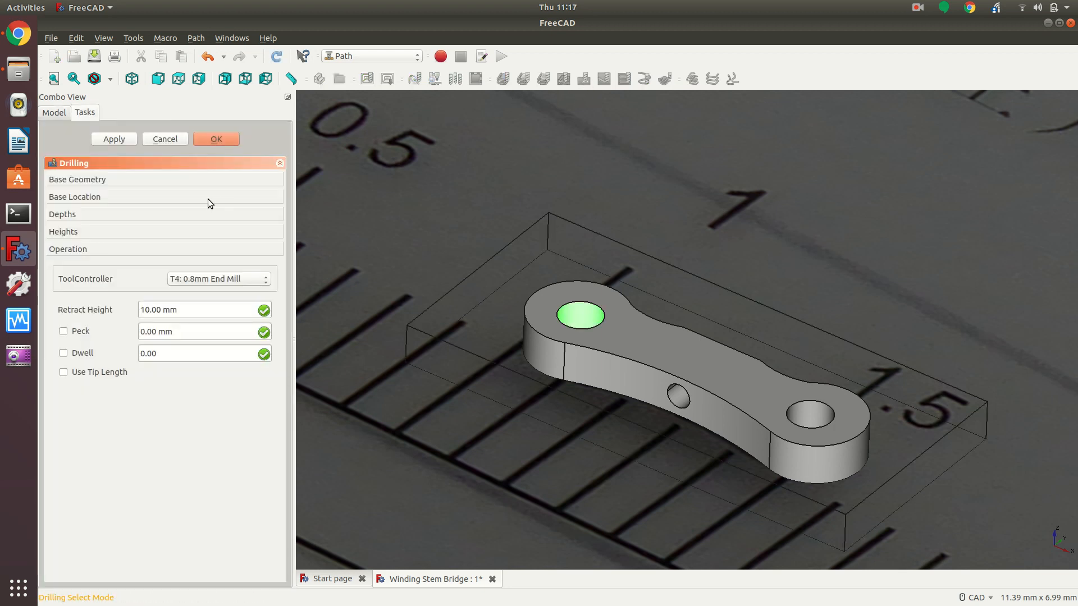
{"action": "left_click", "coordinate": [124, 180]}
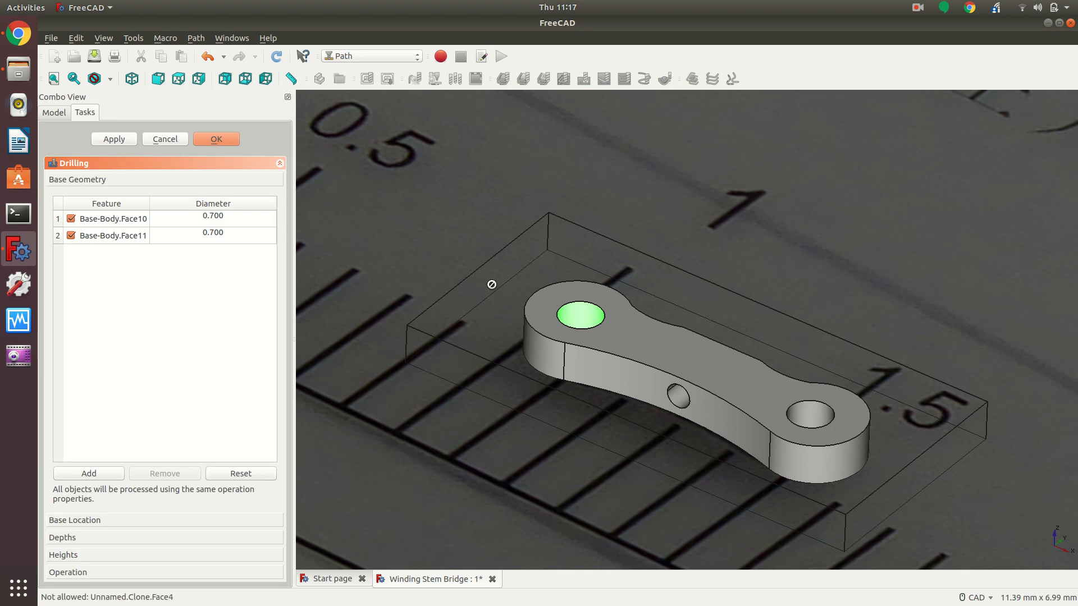
{"action": "left_click", "coordinate": [70, 235]}
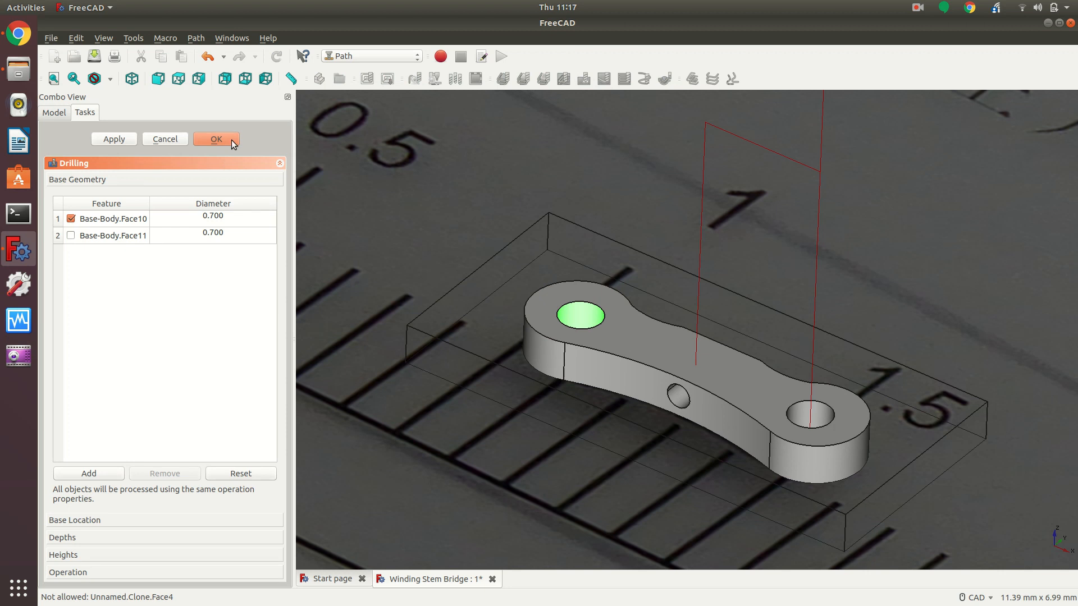
{"action": "left_click", "coordinate": [100, 570]}
{"action": "left_click_drag", "start_coordinate": [190, 314], "coordinate": [126, 298]}
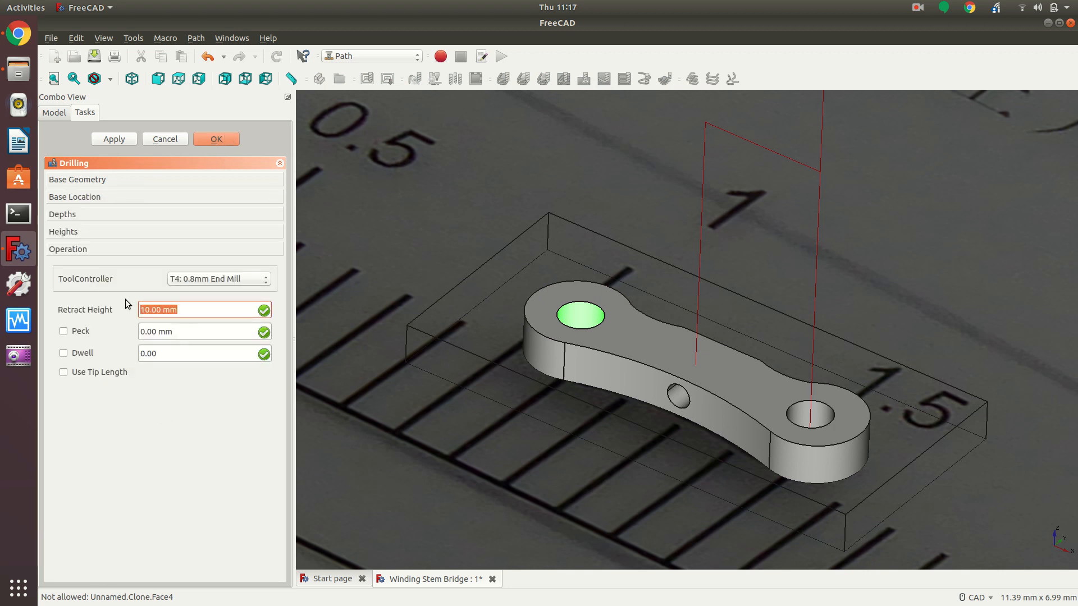
{"action": "type", "text": "0.2m"}
{"action": "key", "text": "Tab"}
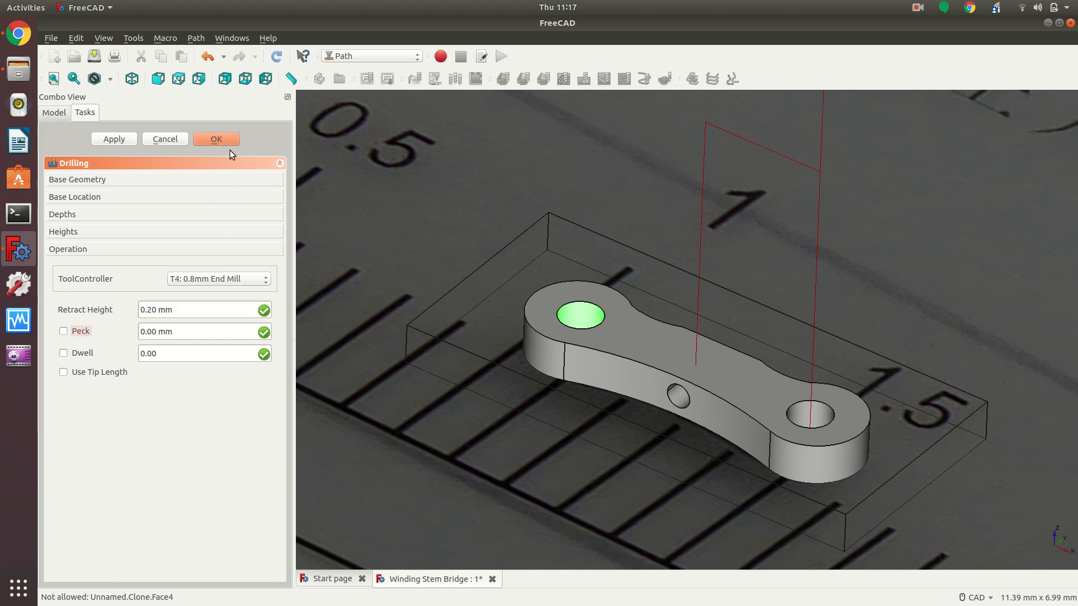
{"action": "left_click", "coordinate": [224, 137]}
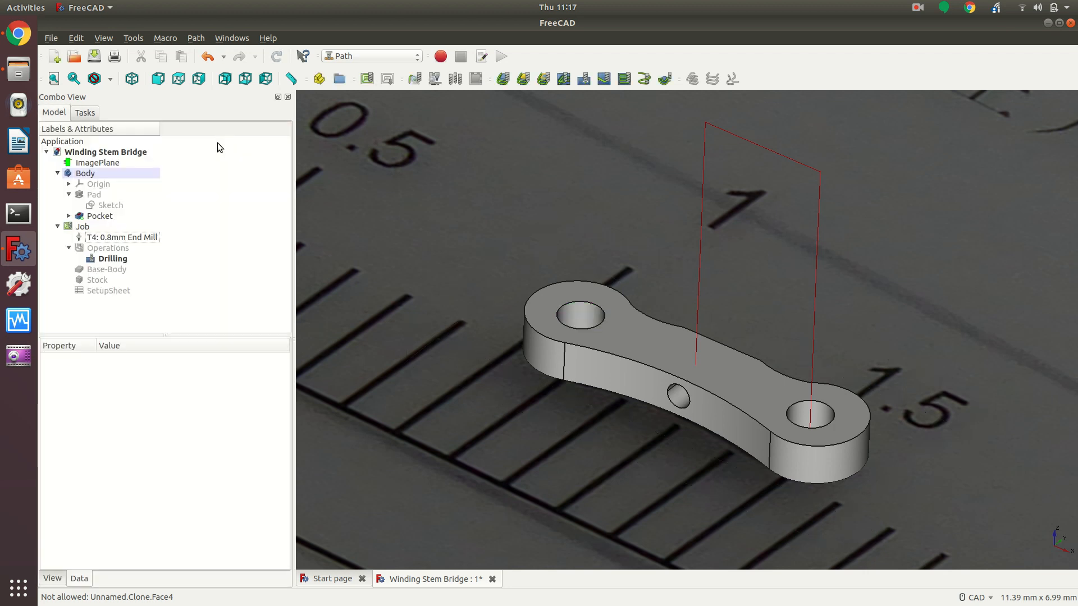
Simulate the drilling operation and accept the simulation to keep its cut material.
{"action": "left_click", "coordinate": [436, 83]}
{"action": "left_click", "coordinate": [144, 192]}
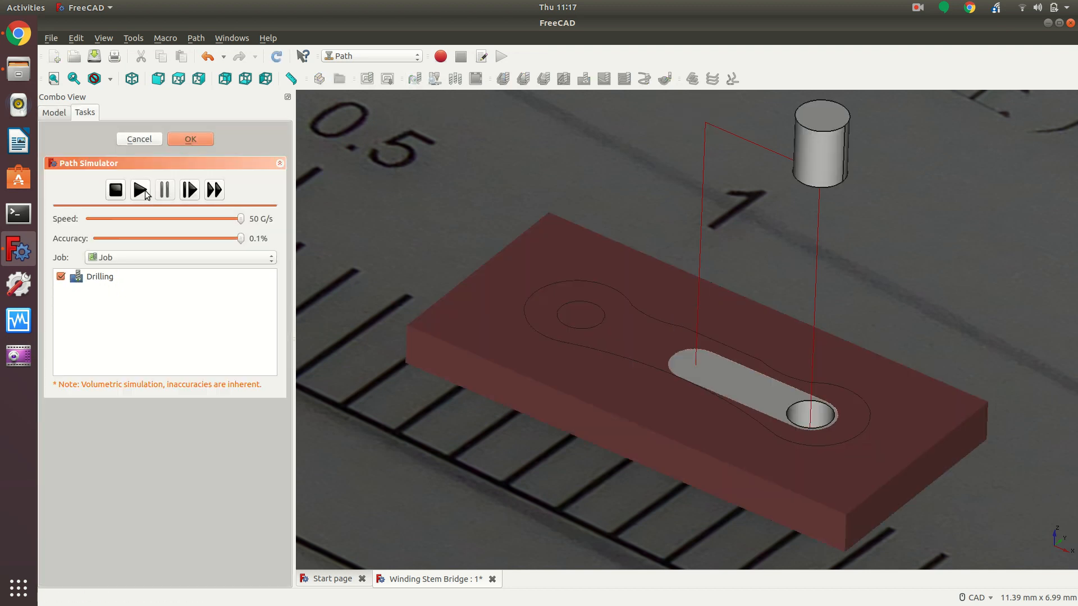
{"action": "left_click", "coordinate": [203, 138]}
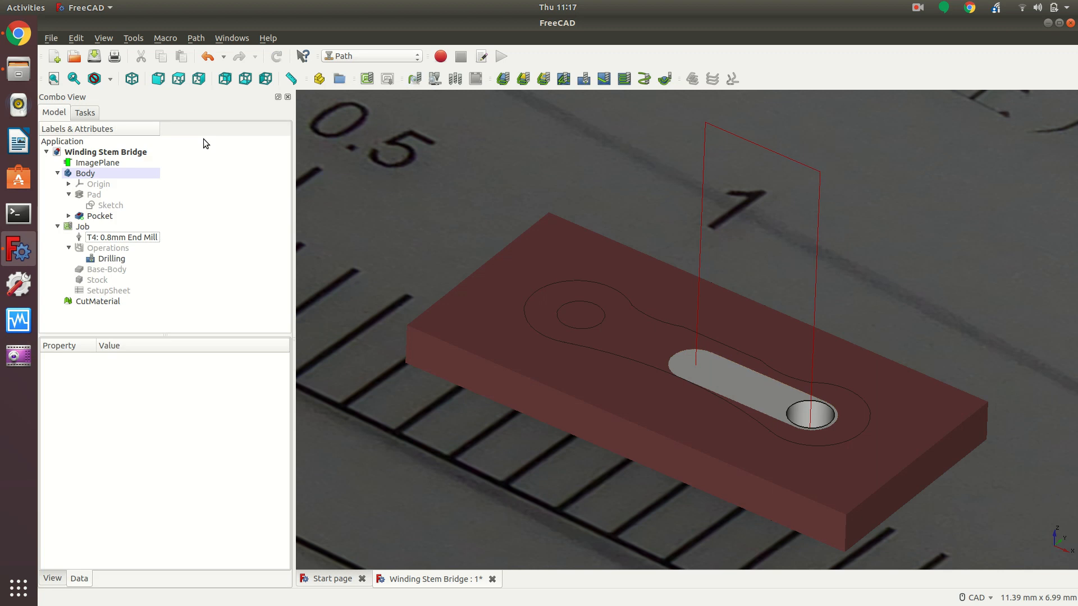
Cancel the newly started Drilling operation and delete the simulated CutMaterial object.
{"action": "left_click", "coordinate": [585, 83]}
{"action": "left_click", "coordinate": [172, 140]}
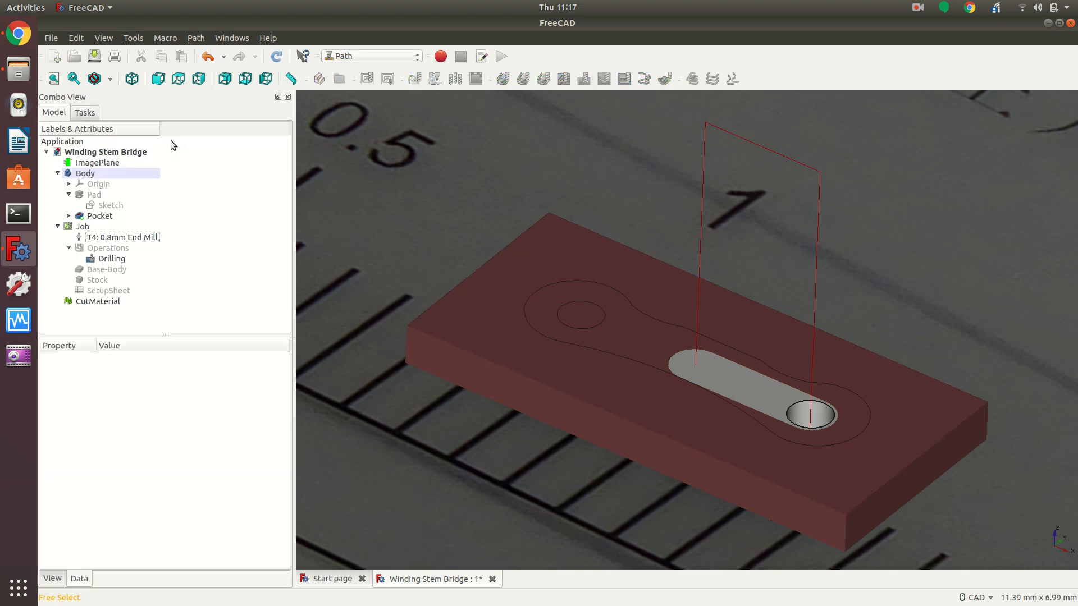
{"action": "left_click", "coordinate": [92, 301]}
{"action": "right_click", "coordinate": [90, 302]}
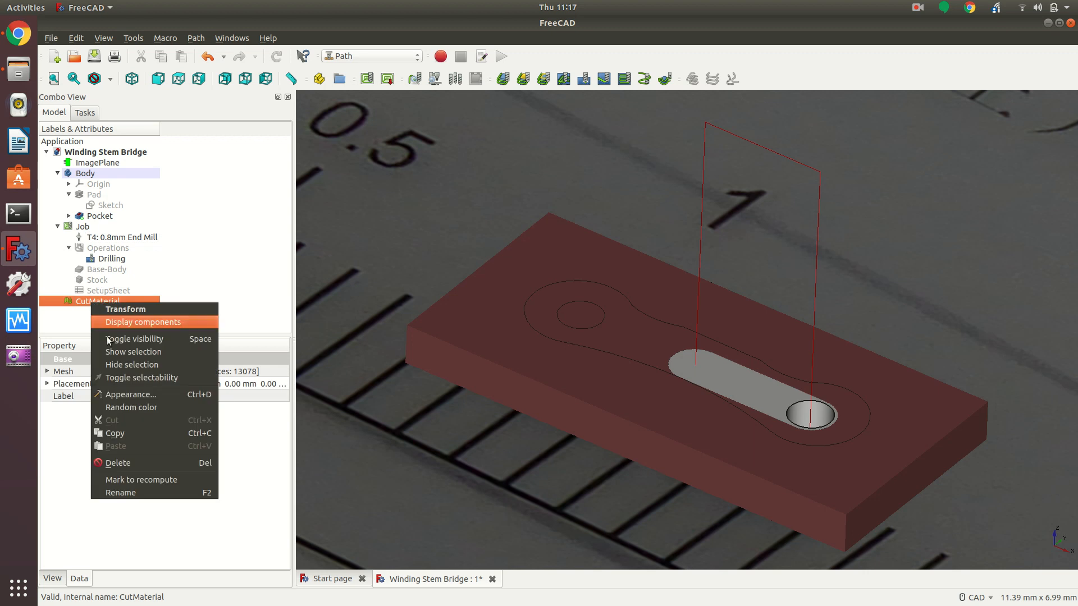
{"action": "left_click", "coordinate": [123, 463]}
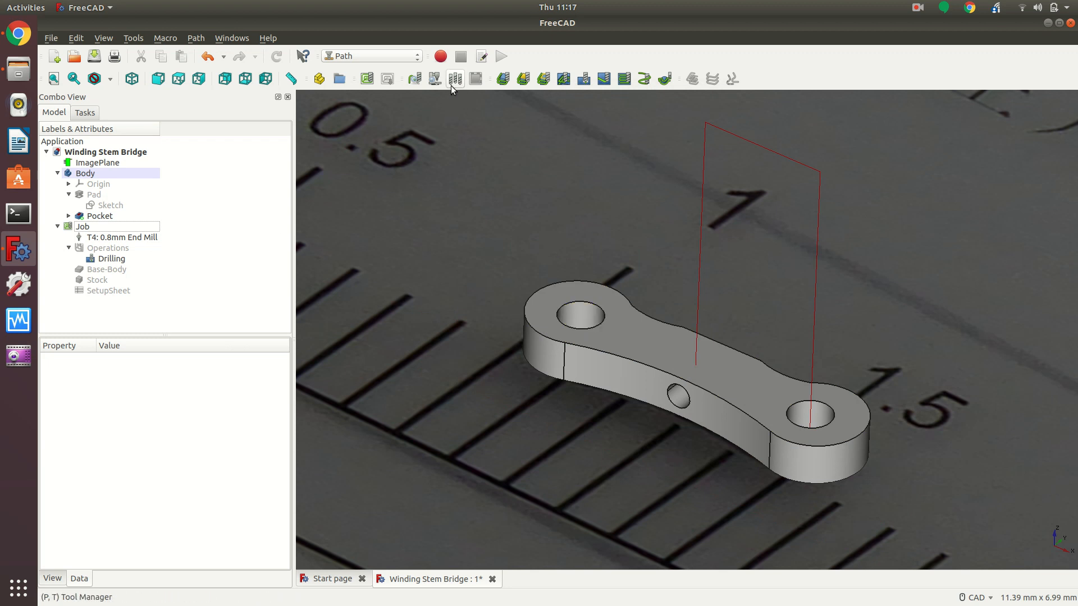
Run the path simulation of the single drilling operation again and discard its result.
{"action": "left_click", "coordinate": [434, 78]}
{"action": "left_click", "coordinate": [140, 191]}
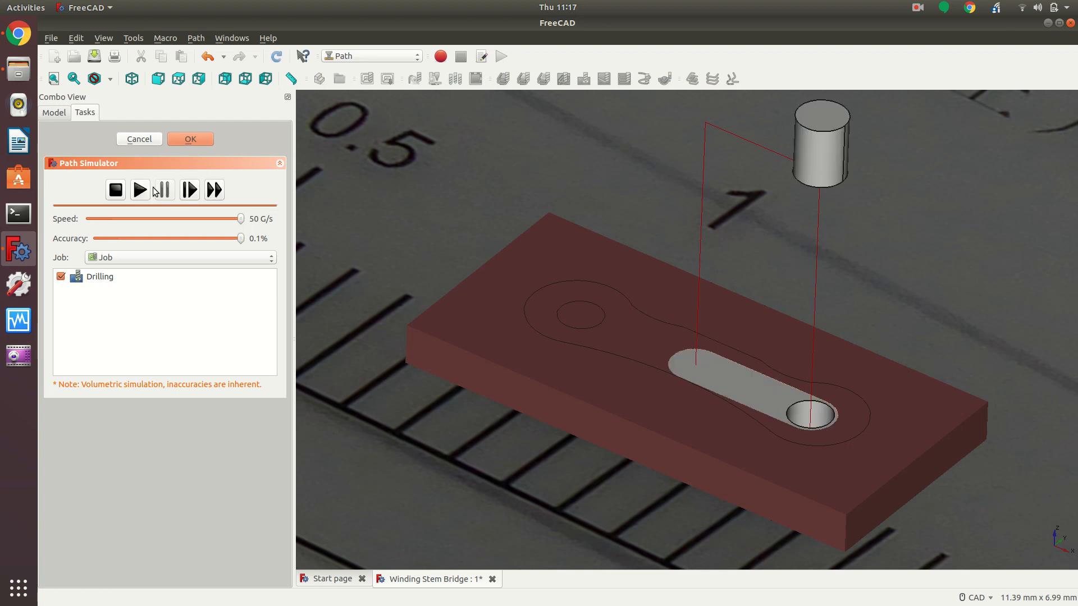
{"action": "left_click", "coordinate": [144, 140]}
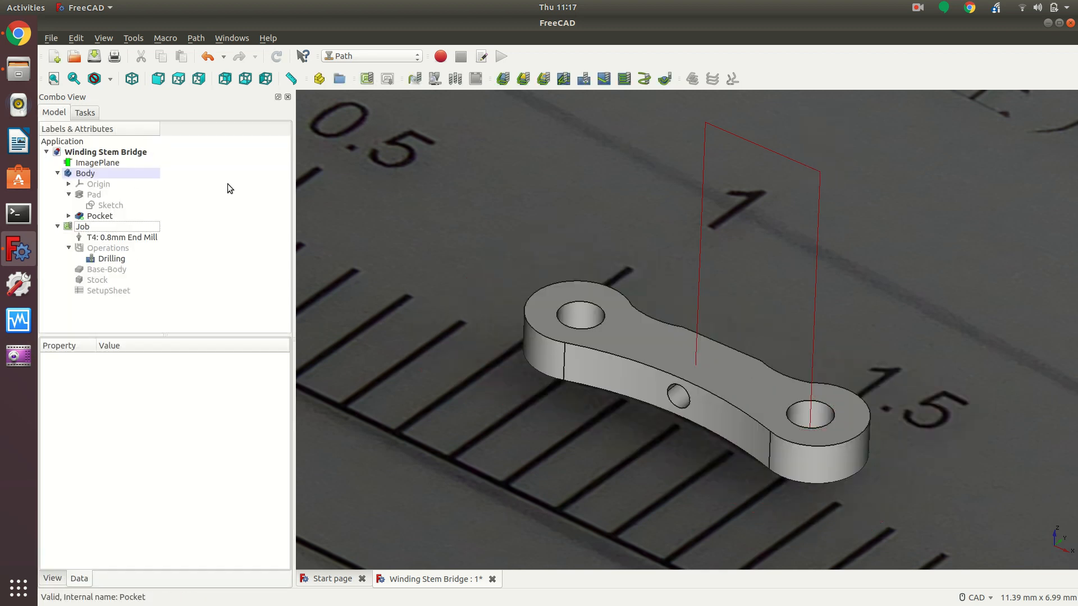
Add a second Drilling operation for the bridge's other end hole with the 0.8mm End Mill and a 0.3 mm retract height.
{"action": "left_click", "coordinate": [564, 80]}
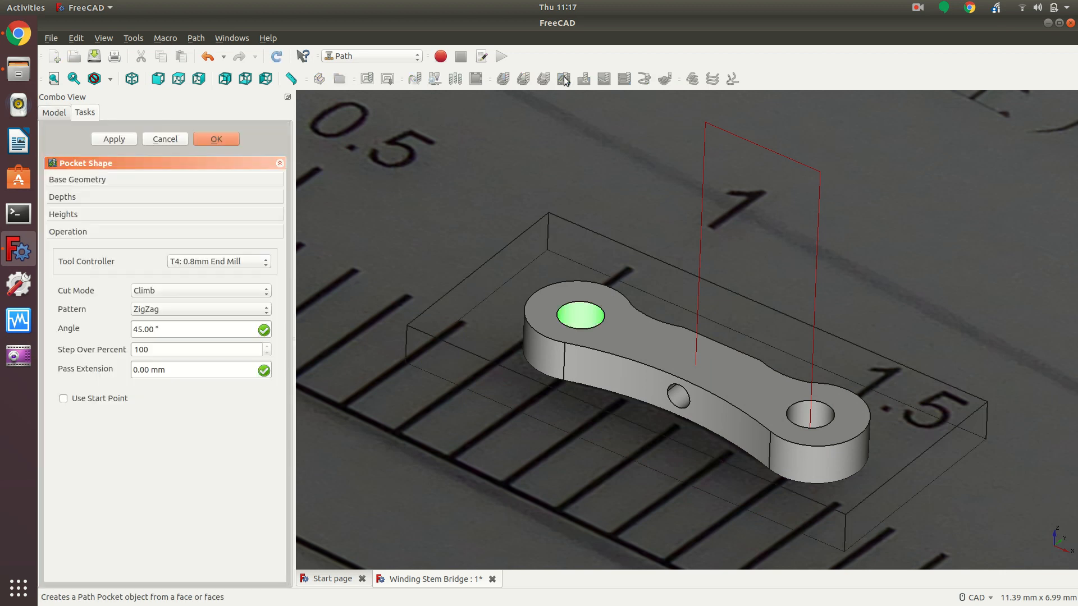
{"action": "left_click", "coordinate": [157, 141]}
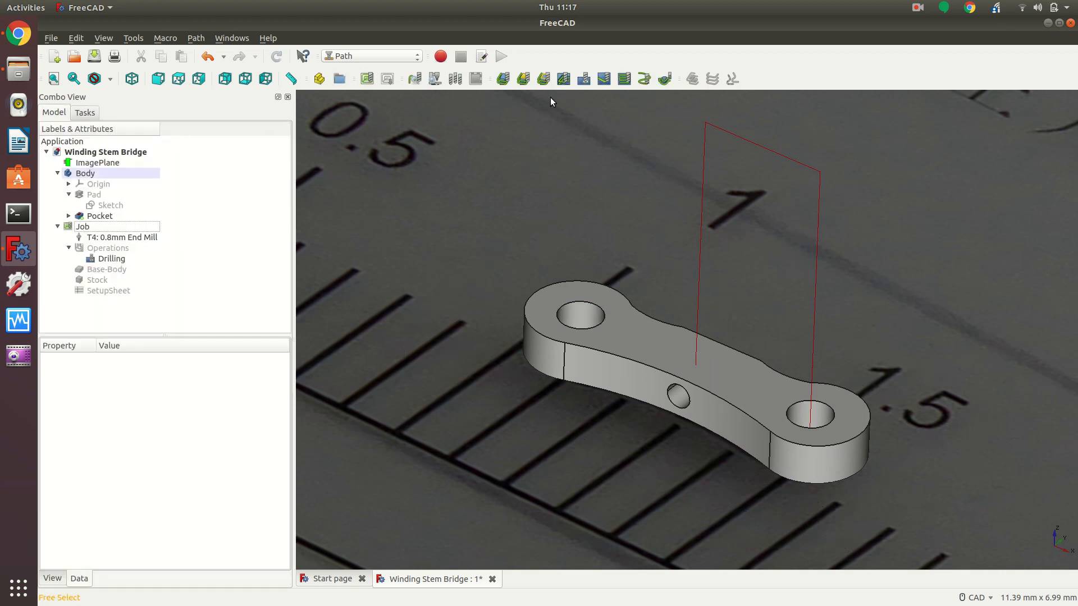
{"action": "left_click", "coordinate": [584, 79]}
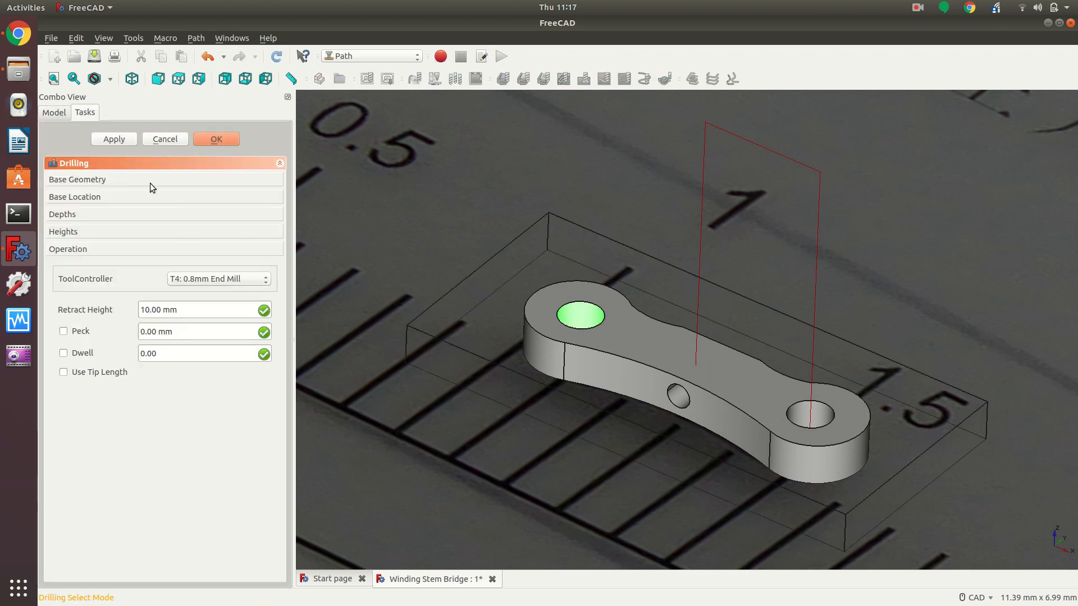
{"action": "left_click_drag", "start_coordinate": [200, 308], "coordinate": [116, 299]}
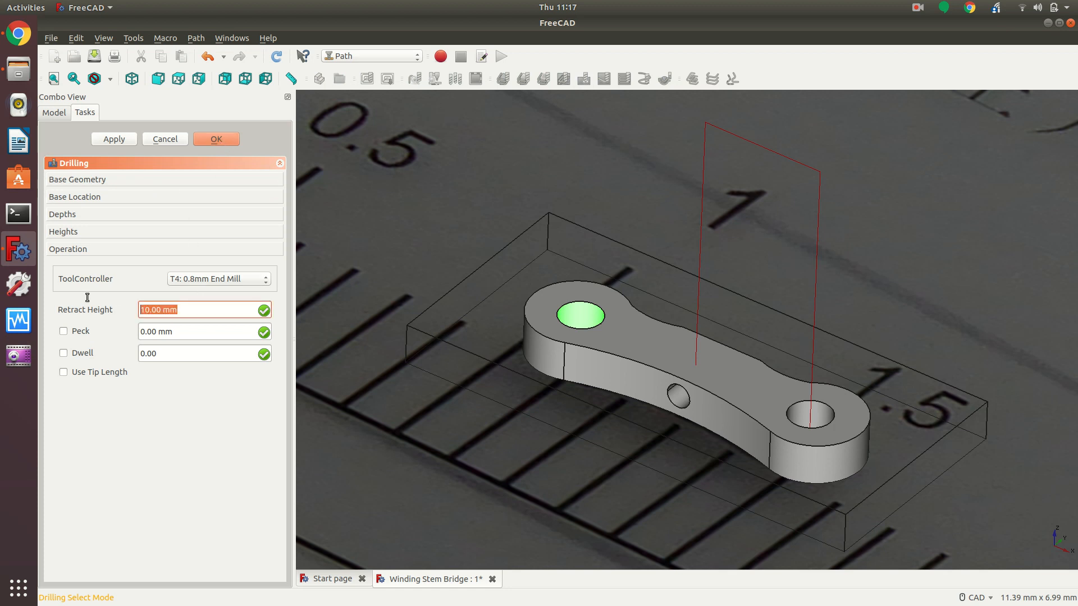
{"action": "type", "text": "0.2m"}
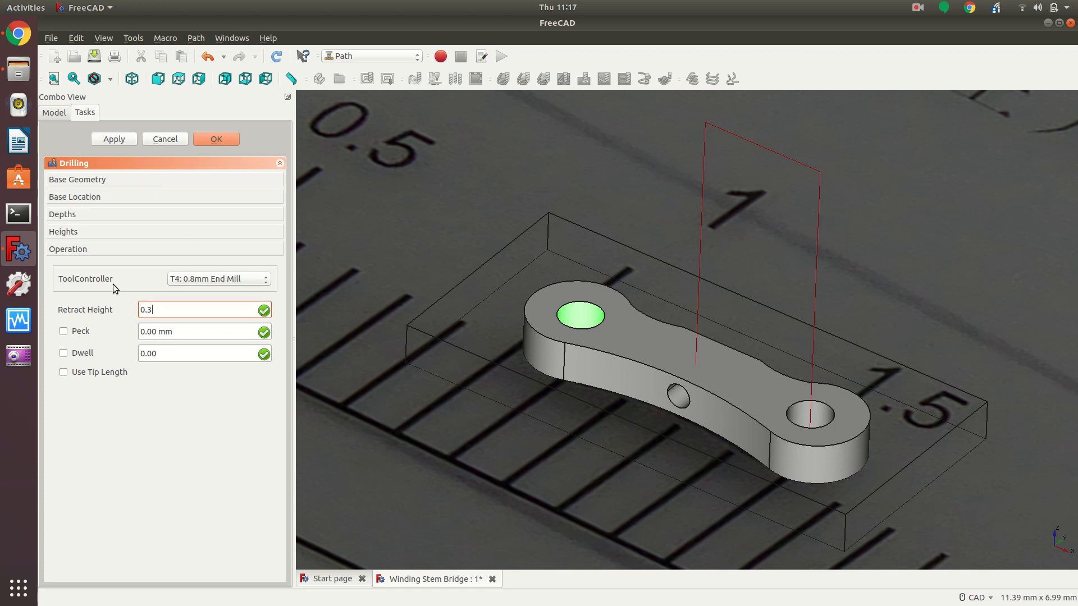
{"action": "type", "text": "m"}
{"action": "key", "text": "Tab"}
{"action": "left_click", "coordinate": [206, 138]}
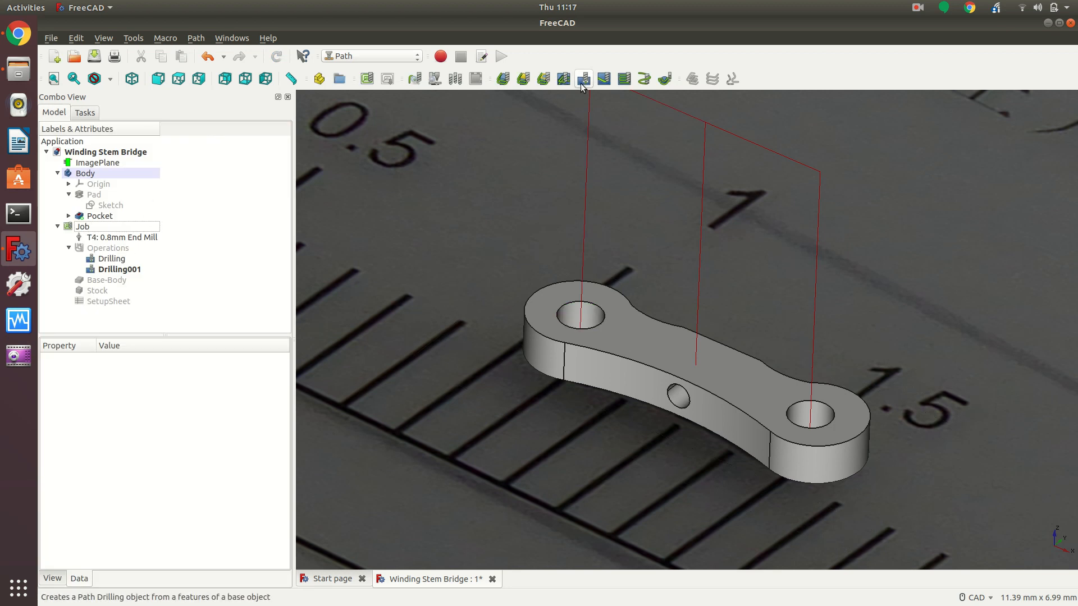
Add a CW Contour operation with the 0.8mm End Mill, and simulate all three operations without keeping the cut material.
{"action": "left_click", "coordinate": [502, 79]}
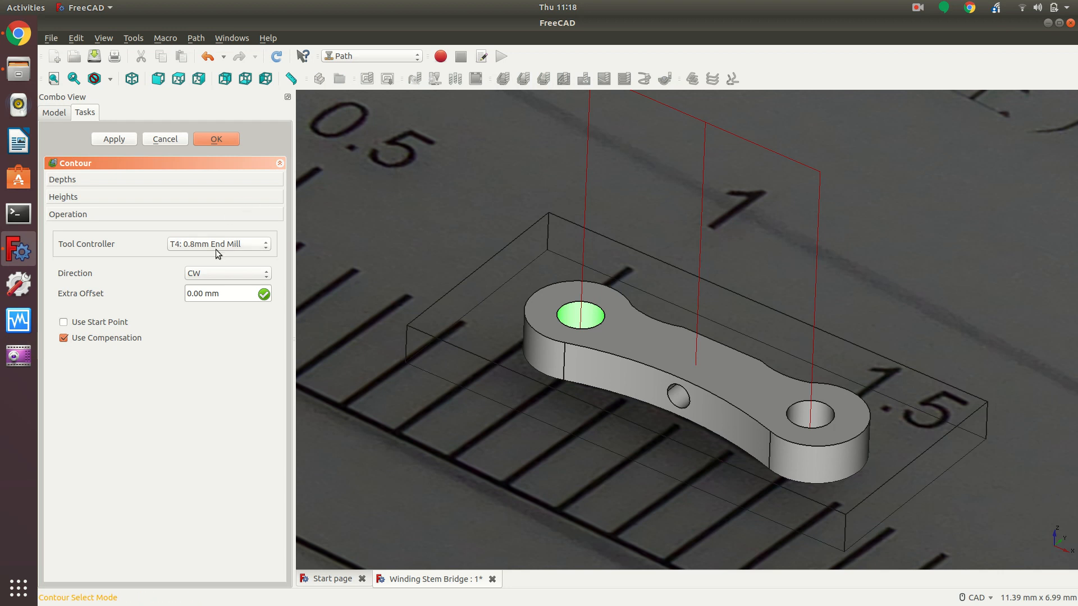
{"action": "left_click", "coordinate": [217, 140]}
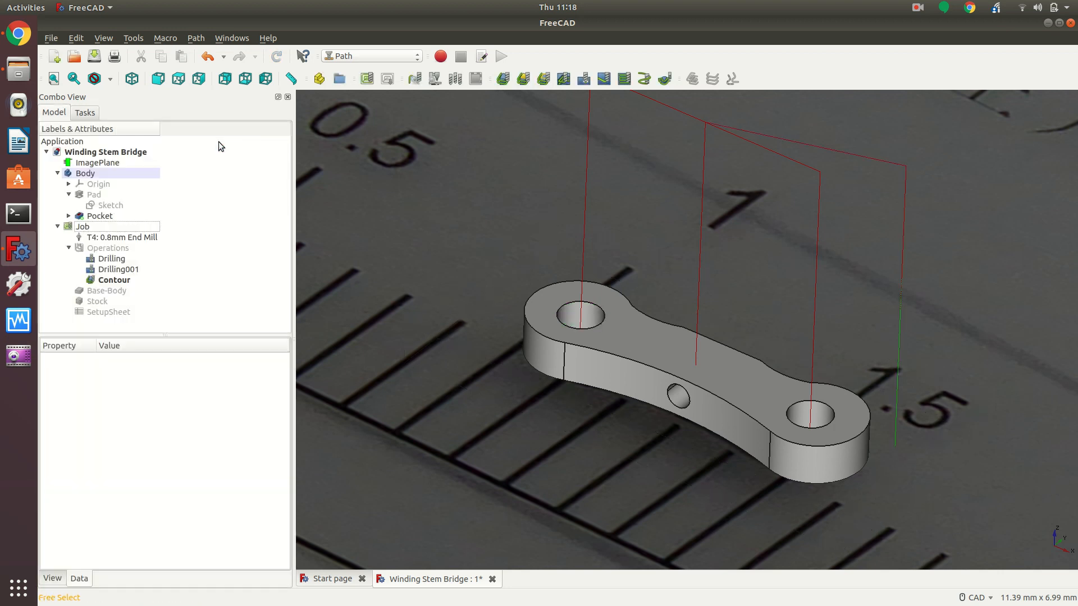
{"action": "left_click", "coordinate": [434, 79]}
{"action": "left_click", "coordinate": [139, 191]}
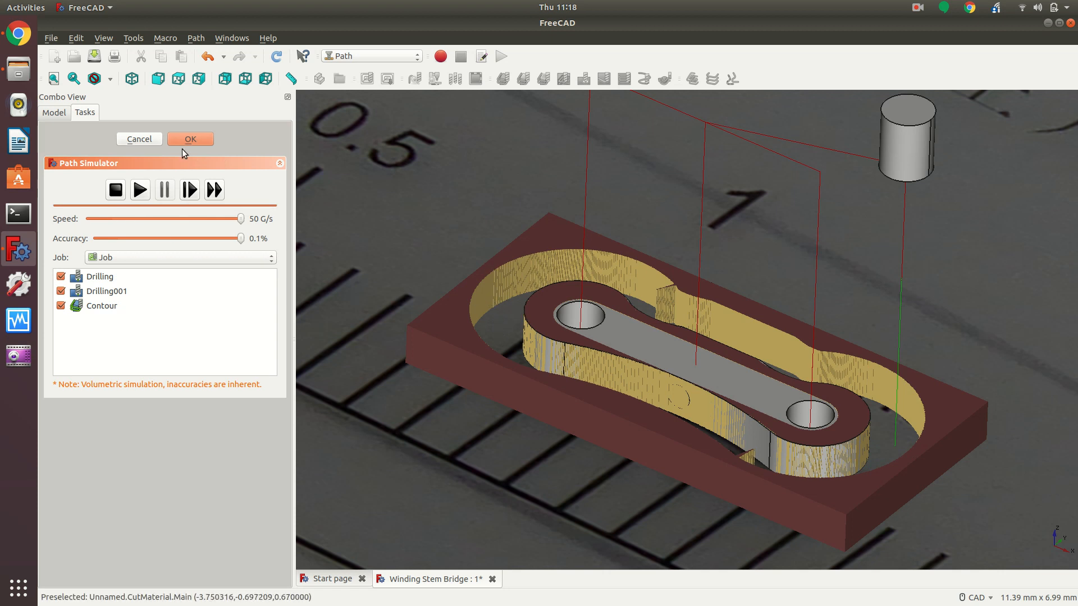
{"action": "left_click", "coordinate": [139, 139]}
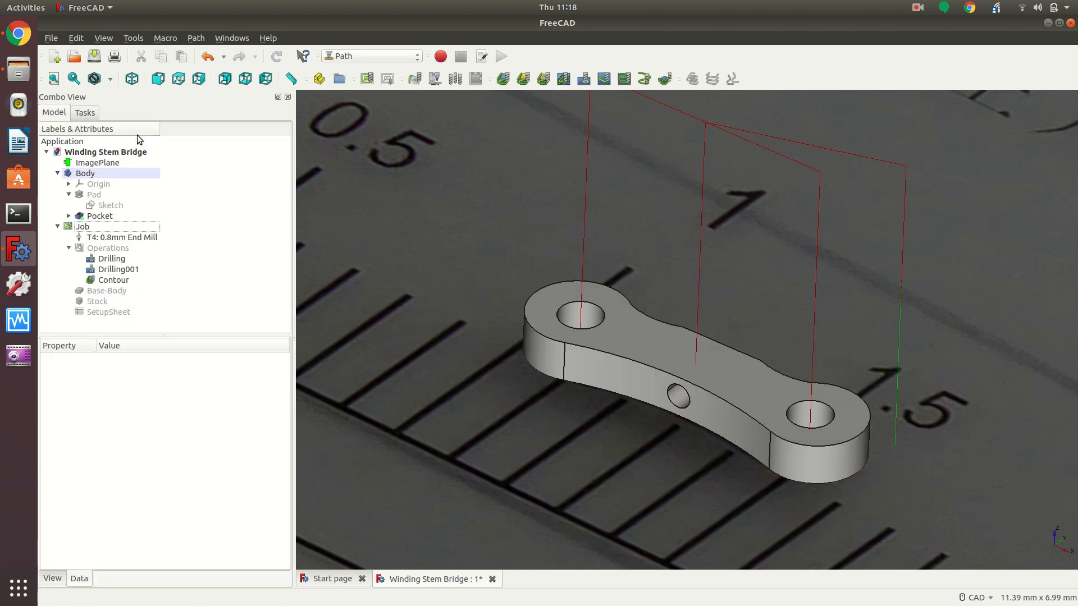
Post-process the Job and save its G-code as 0.8mm_path.txt in the Rolex/Baguette/Winding Stem Bridge folder.
{"action": "left_click", "coordinate": [115, 226]}
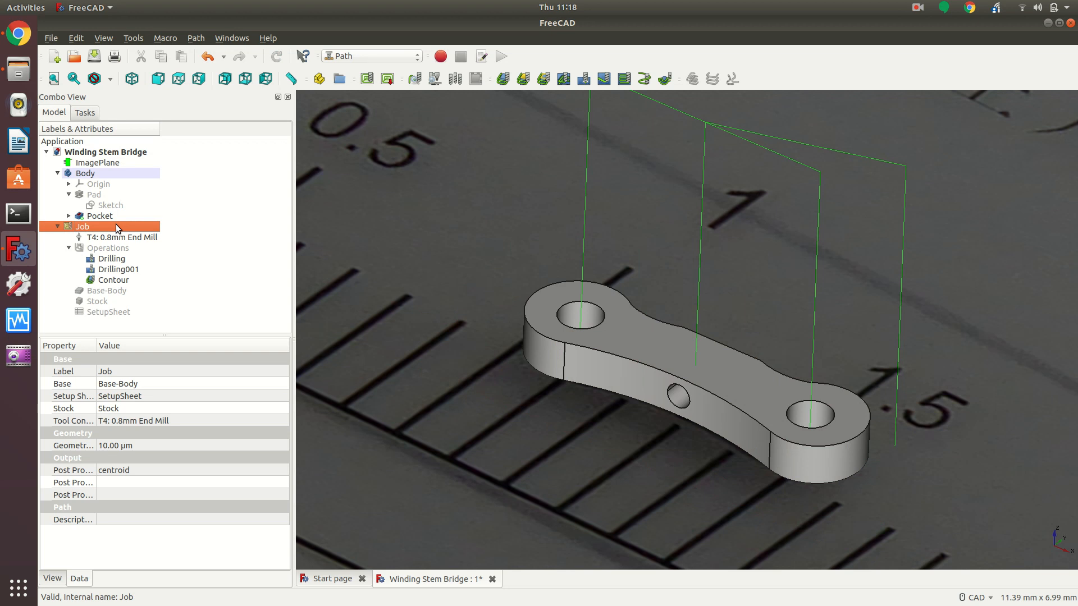
{"action": "left_click", "coordinate": [387, 79]}
{"action": "double_click", "coordinate": [466, 250]}
{"action": "double_click", "coordinate": [447, 224]}
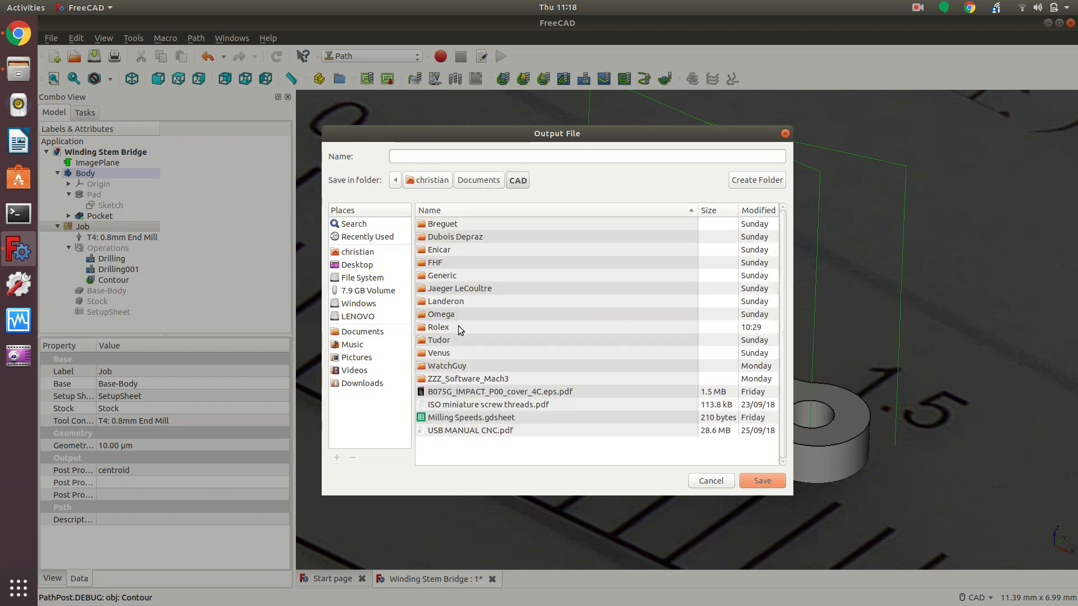
{"action": "double_click", "coordinate": [453, 327]}
{"action": "double_click", "coordinate": [448, 224]}
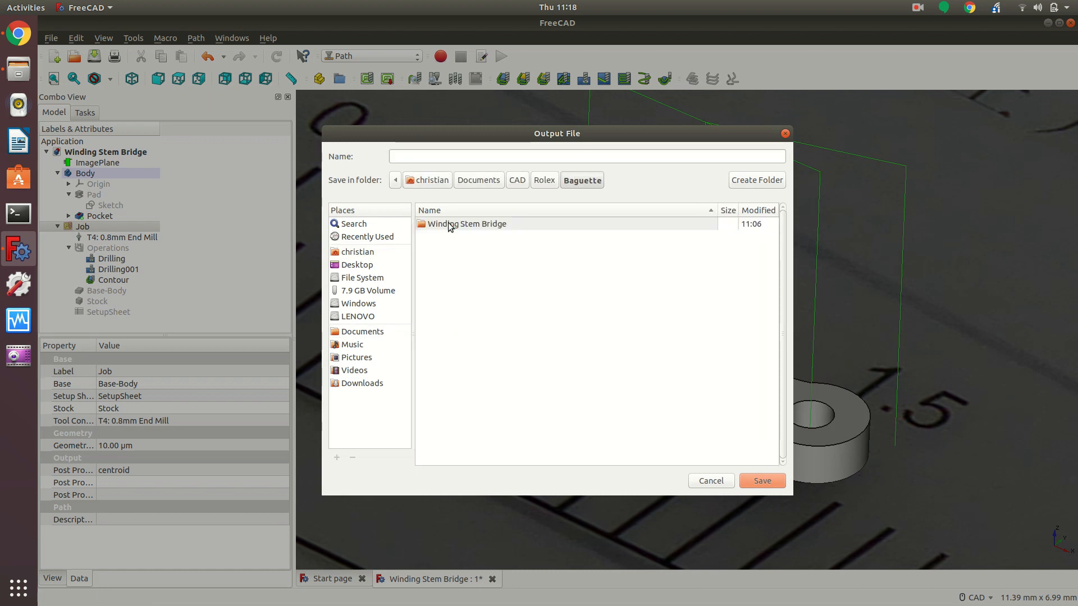
{"action": "double_click", "coordinate": [447, 224]}
{"action": "left_click", "coordinate": [471, 156]}
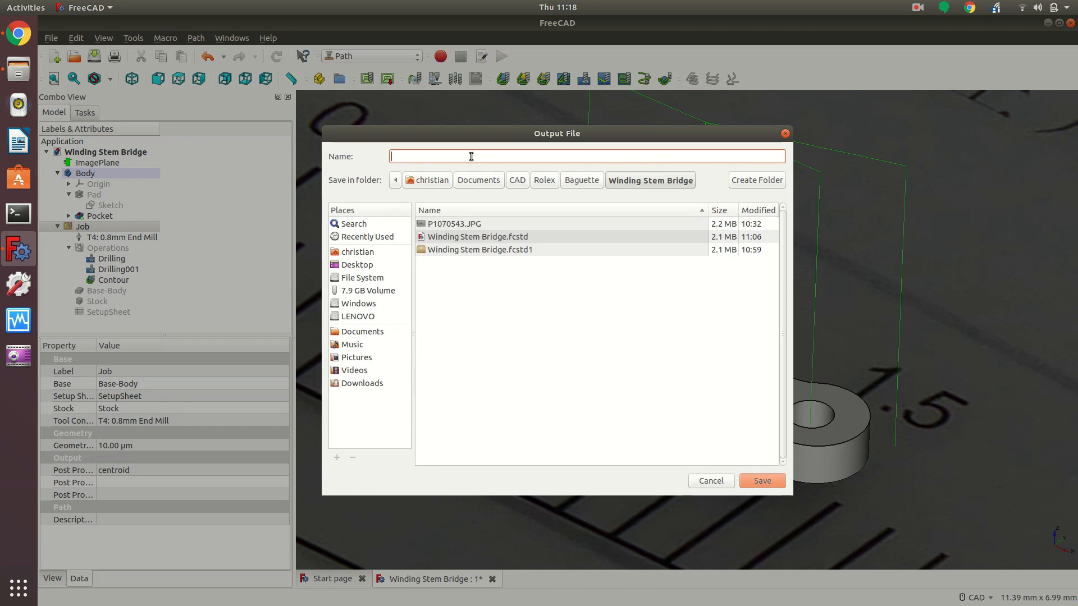
{"action": "type", "text": "0.8mm"}
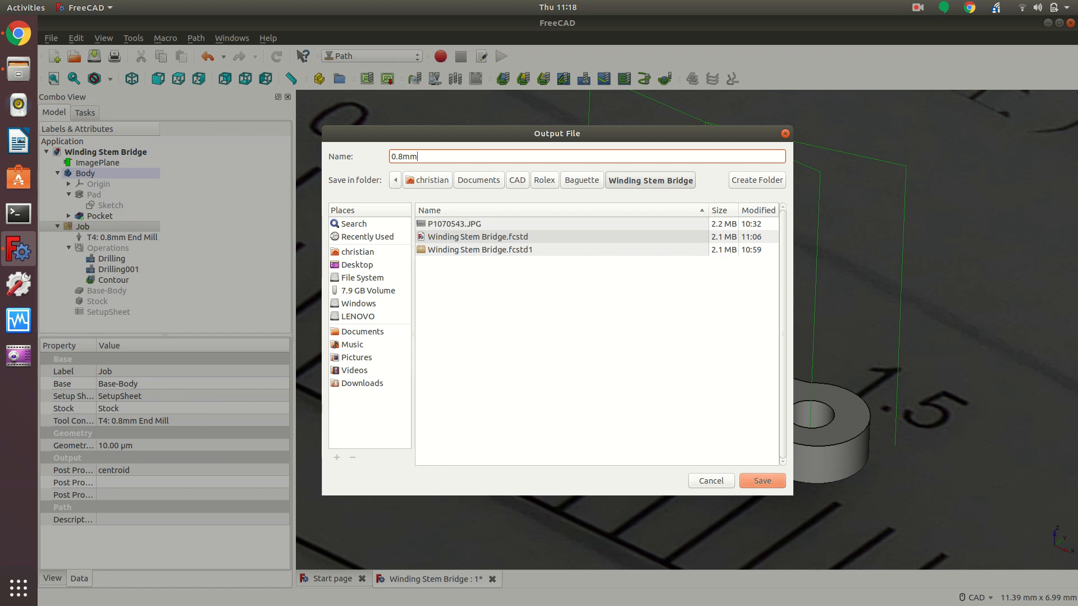
{"action": "type", "text": "_path.txt"}
{"action": "key", "text": "Return"}
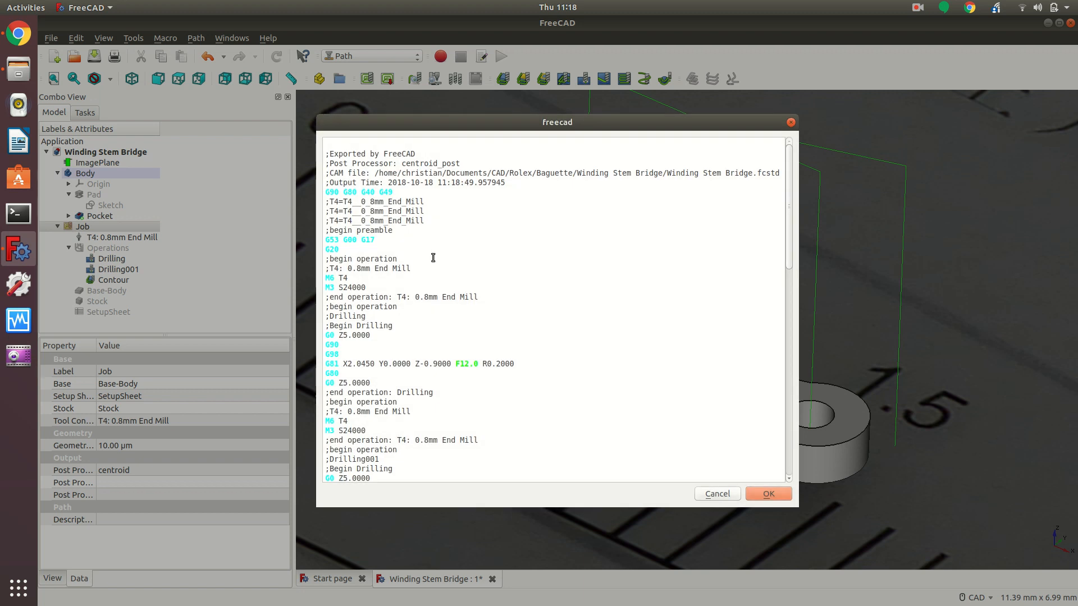
Change the units command in the G-code preamble to G21.
{"action": "left_click", "coordinate": [354, 250]}
{"action": "key", "text": "BackSpace"}
{"action": "type", "text": "1"}
{"action": "scroll", "coordinate": [358, 288], "scroll_direction": "down", "scroll_amount": 1}
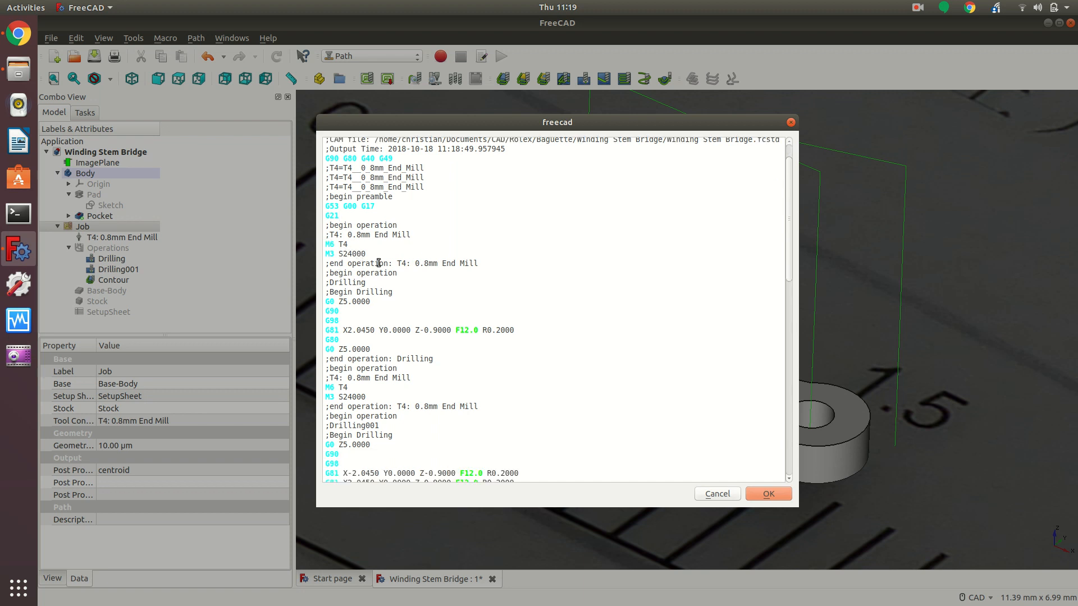
Insert a G0 Z0.1 line after G0 Z3.0000 at the start of the Contour operation's G-code.
{"action": "left_click", "coordinate": [377, 303]}
{"action": "scroll", "coordinate": [386, 350], "scroll_direction": "down", "scroll_amount": 1}
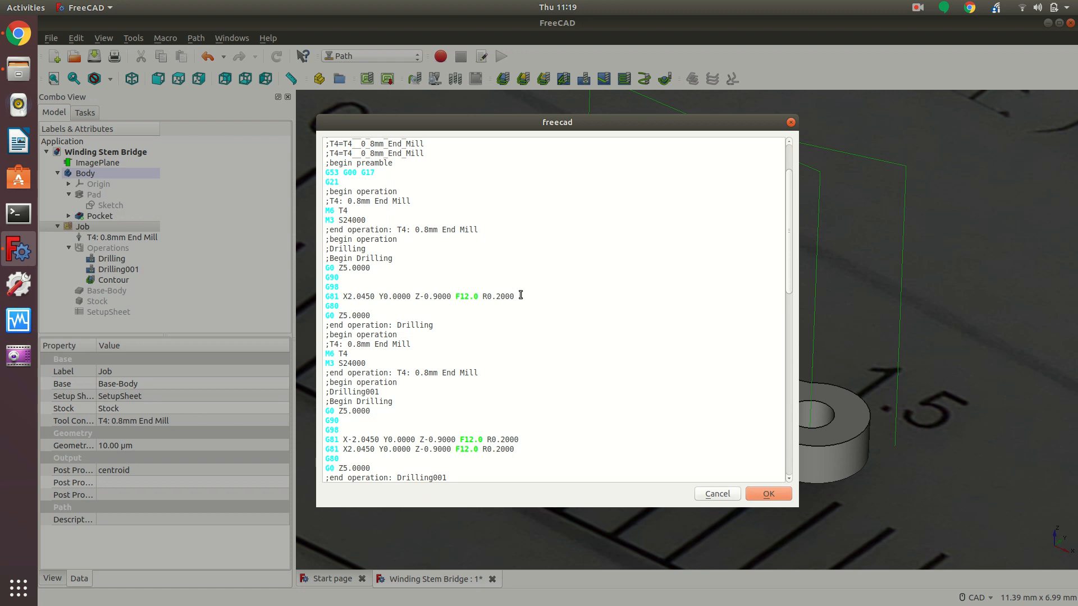
{"action": "scroll", "coordinate": [519, 295], "scroll_direction": "down", "scroll_amount": 5}
{"action": "scroll", "coordinate": [518, 295], "scroll_direction": "down", "scroll_amount": 4}
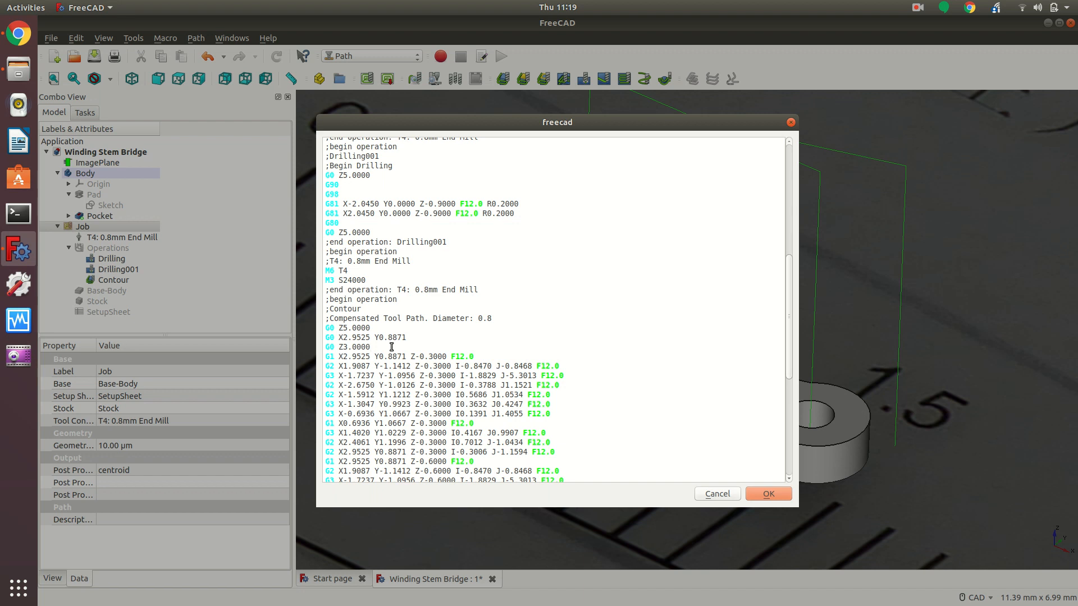
{"action": "key", "text": "Return"}
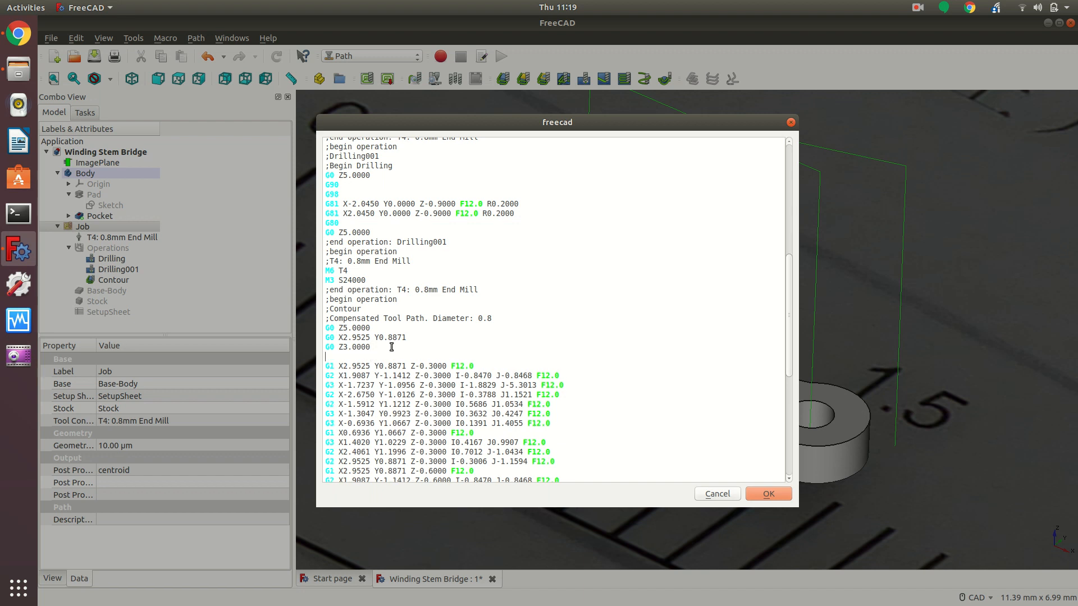
{"action": "type", "text": "G0 Z0.1"}
Review the remaining contour passes and the postamble, and accept the edited G-code for output.
{"action": "scroll", "coordinate": [454, 369], "scroll_direction": "down", "scroll_amount": 12}
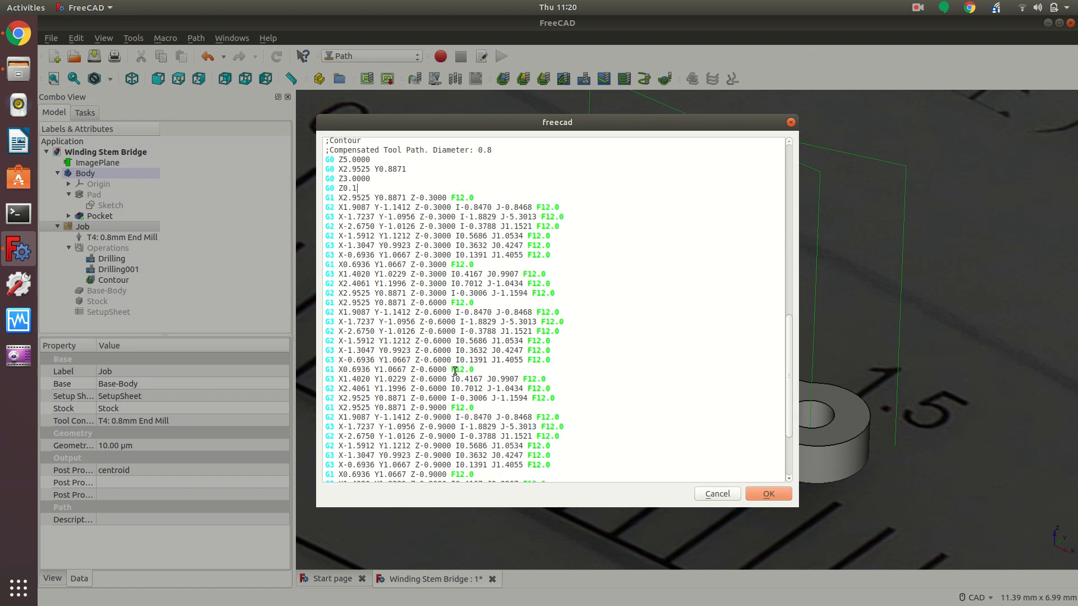
{"action": "scroll", "coordinate": [454, 370], "scroll_direction": "up", "scroll_amount": 6}
{"action": "scroll", "coordinate": [454, 370], "scroll_direction": "down", "scroll_amount": 1}
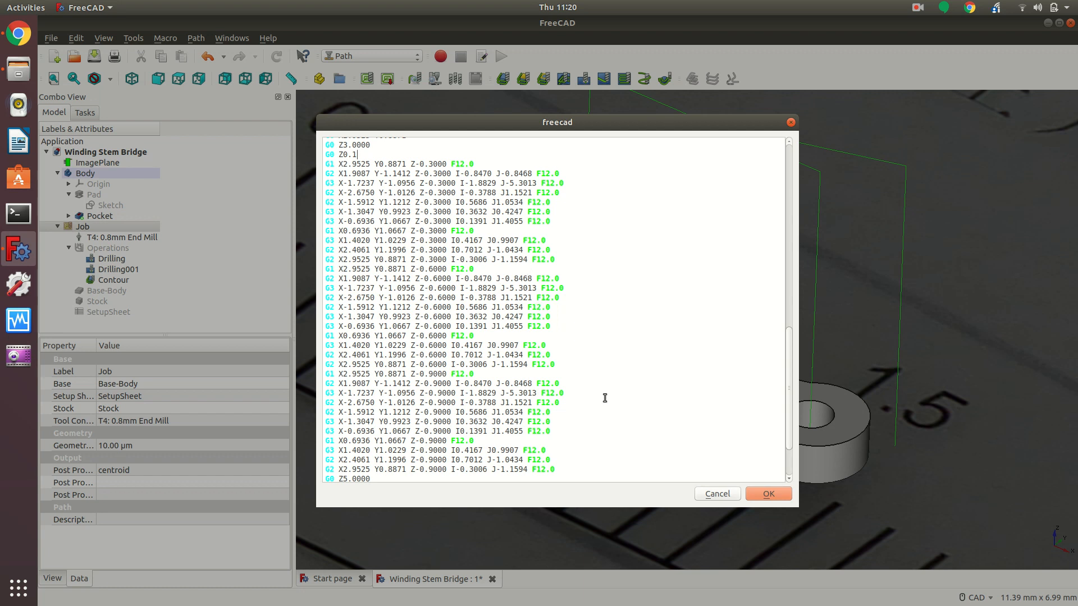
{"action": "scroll", "coordinate": [584, 395], "scroll_direction": "down", "scroll_amount": 3}
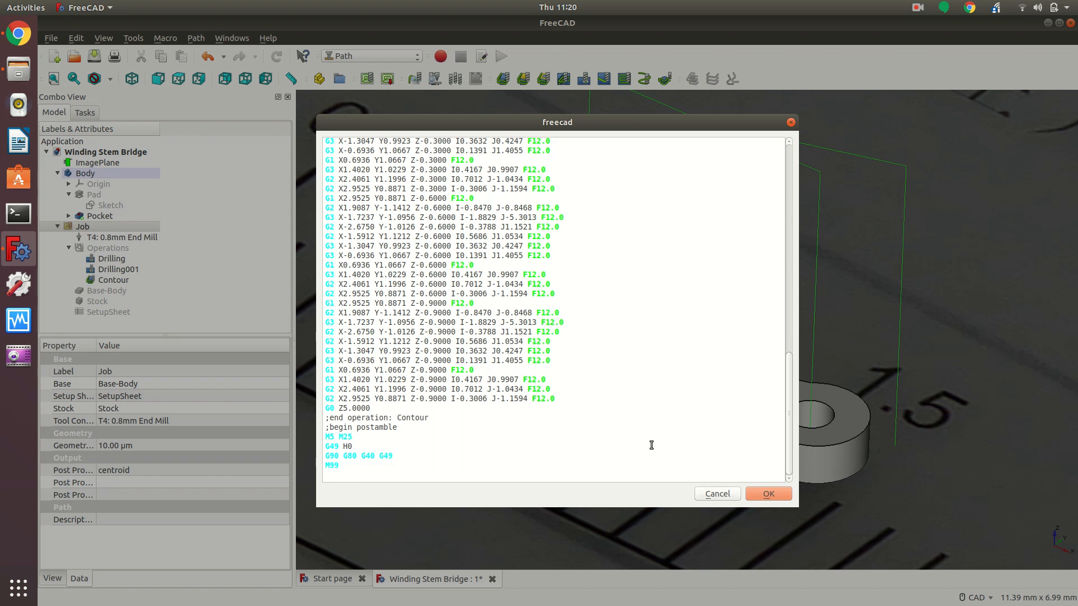
{"action": "left_click", "coordinate": [768, 494]}
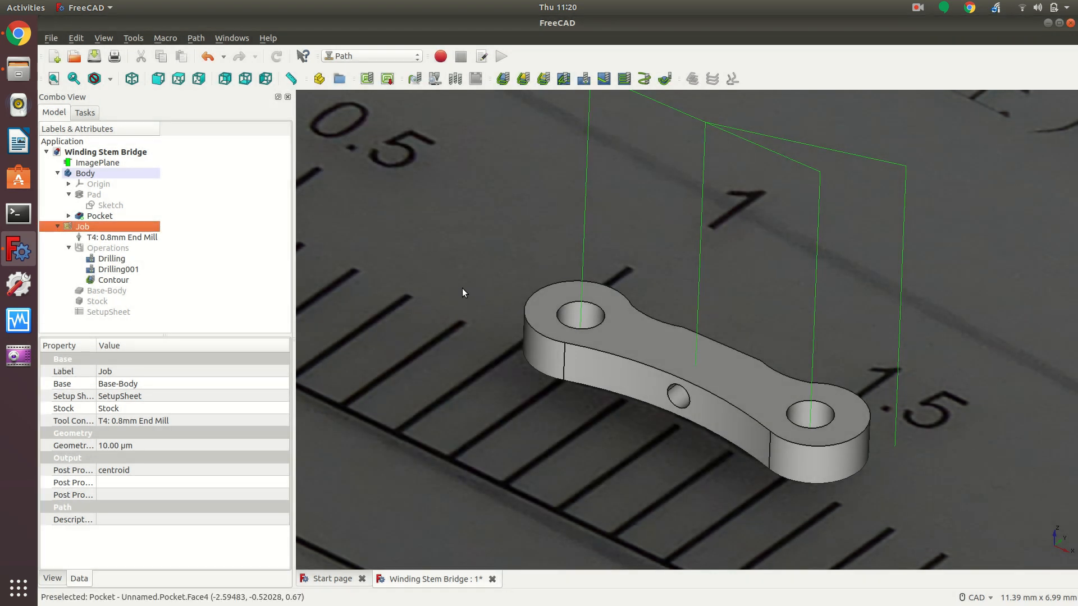
{"action": "left_click", "coordinate": [918, 7]}
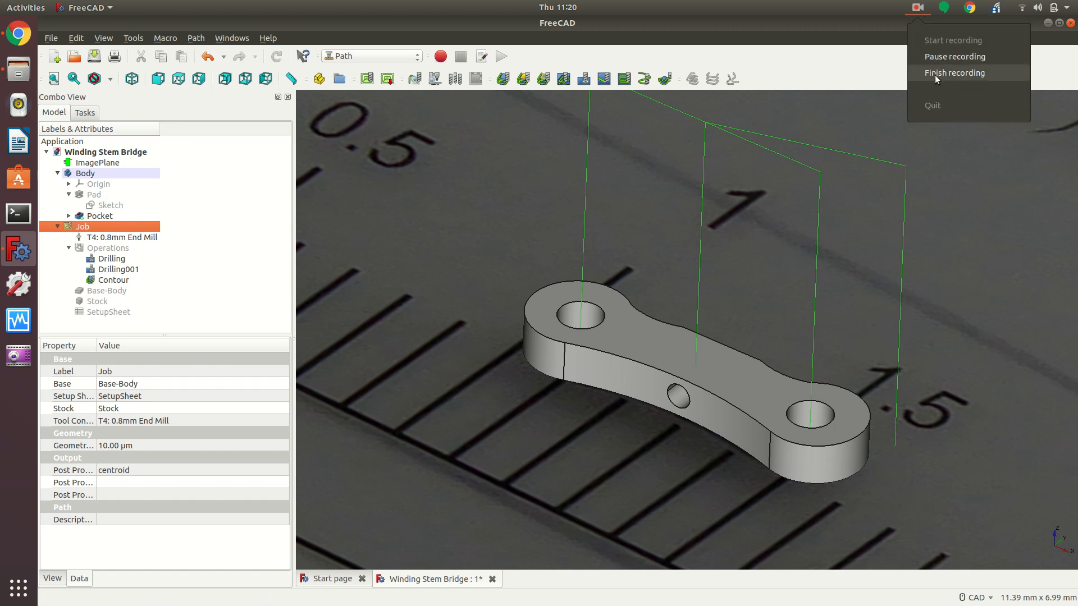